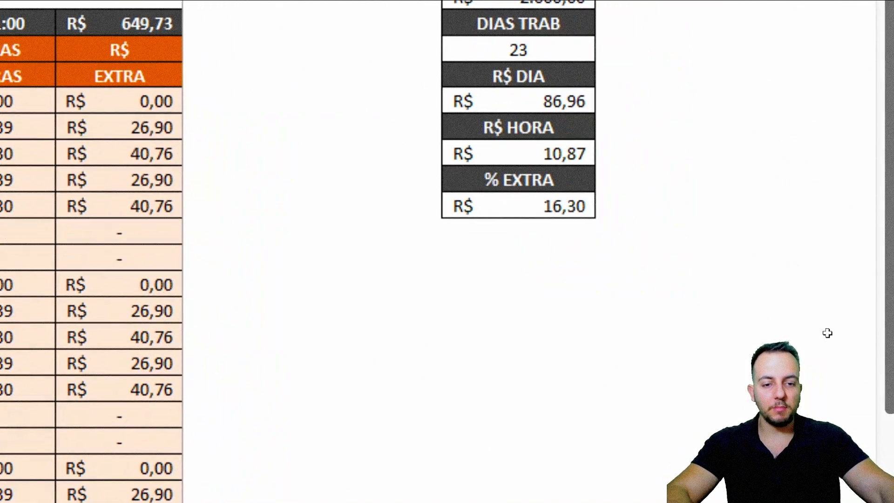
{"action": "mouse_move", "coordinate": [612, 165]}
{"action": "left_mouse_down"}
{"action": "mouse_move", "coordinate": [410, 214]}
{"action": "mouse_move", "coordinate": [359, 200]}
{"action": "mouse_move", "coordinate": [619, 158]}
{"action": "left_mouse_up"}
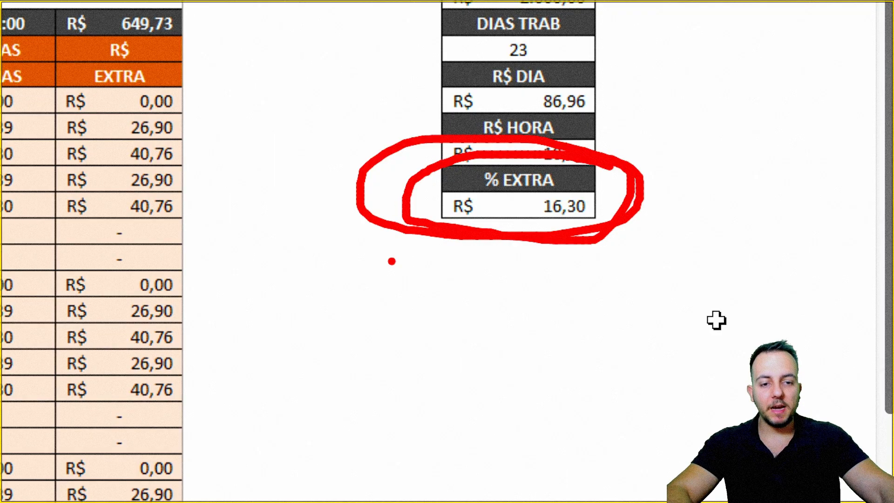
{"action": "mouse_move", "coordinate": [372, 274]}
{"action": "left_mouse_down"}
{"action": "mouse_move", "coordinate": [385, 295]}
{"action": "mouse_move", "coordinate": [256, 338]}
{"action": "left_mouse_up"}
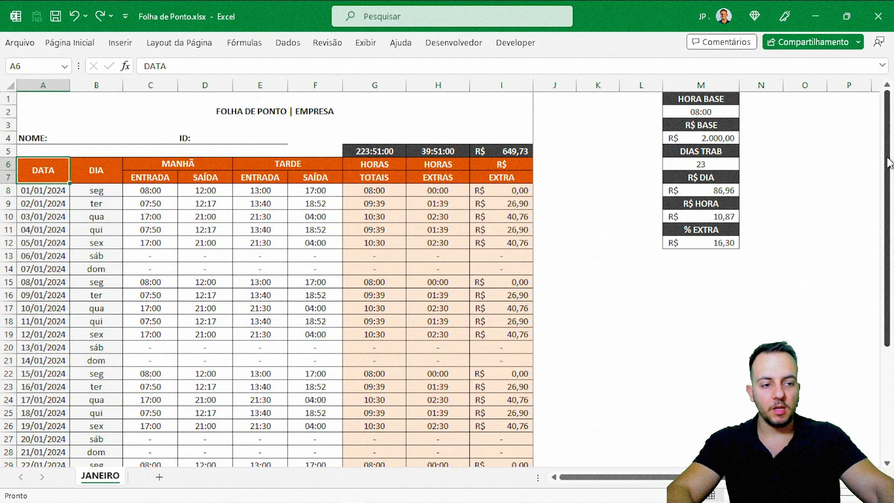
Step: Check the print preview of the finished JANEIRO timesheet and close it again
{"action": "mouse_move", "coordinate": [889, 163]}
{"action": "left_mouse_down"}
{"action": "mouse_move", "coordinate": [887, 175]}
{"action": "mouse_move", "coordinate": [886, 159]}
{"action": "left_mouse_up"}
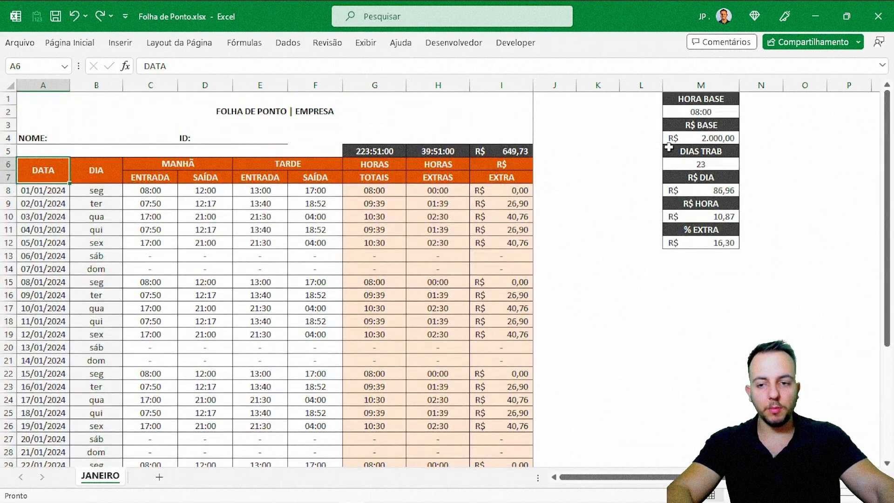
{"action": "key", "text": "ctrl+p"}
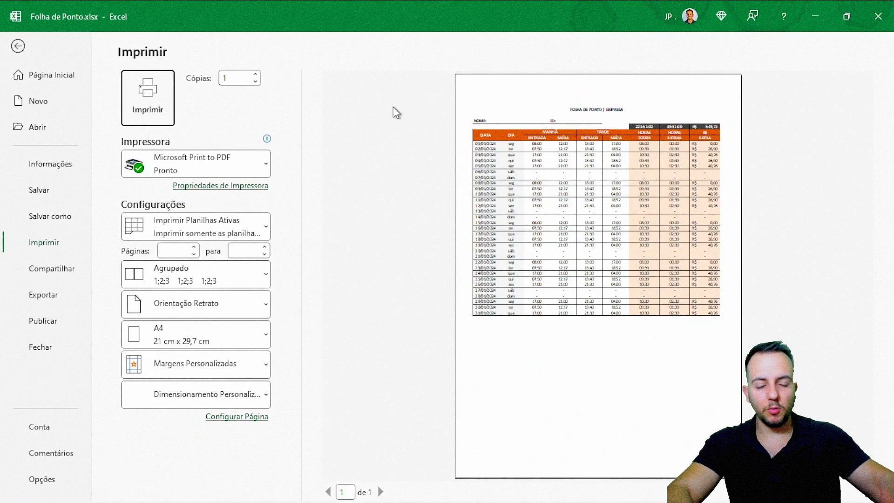
{"action": "left_click", "coordinate": [19, 45]}
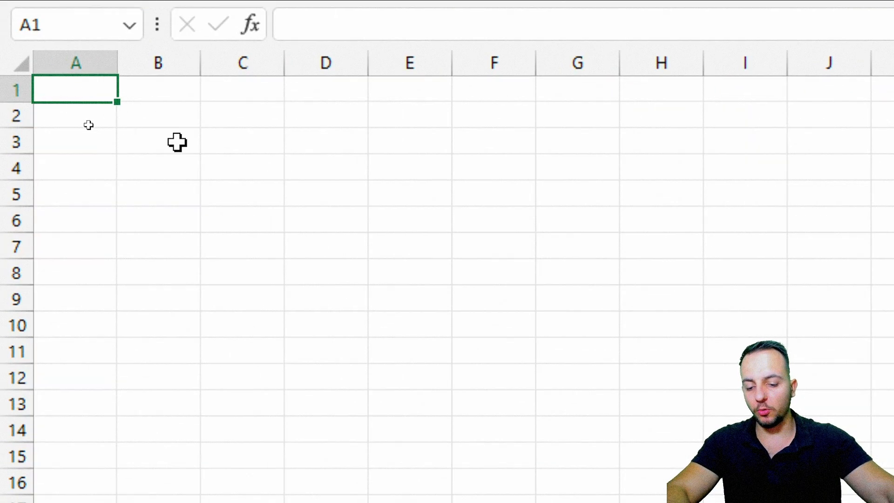
Step: Enter the column headings DATA in cell A1 and DIA in cell B1 of the blank sheet
{"action": "type", "text": "DATA"}
{"action": "key", "text": "Tab"}
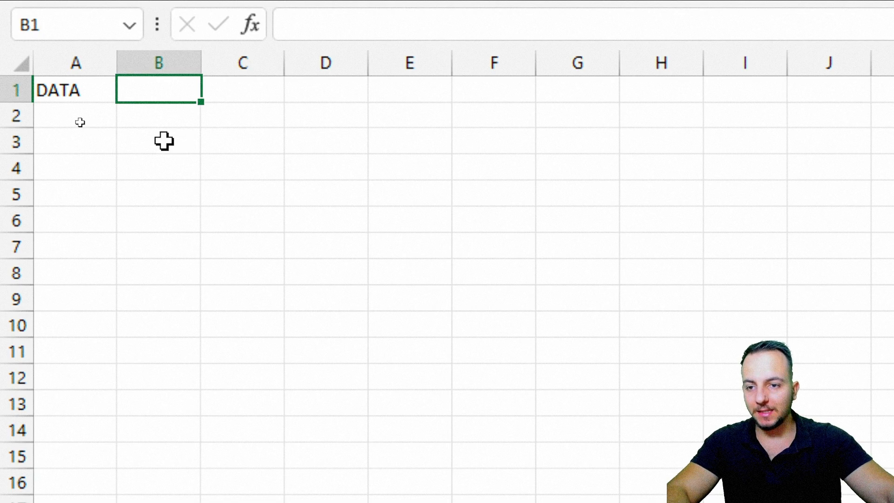
{"action": "left_click_drag", "start_coordinate": [94, 91], "coordinate": [94, 210]}
{"action": "left_click", "coordinate": [174, 90]}
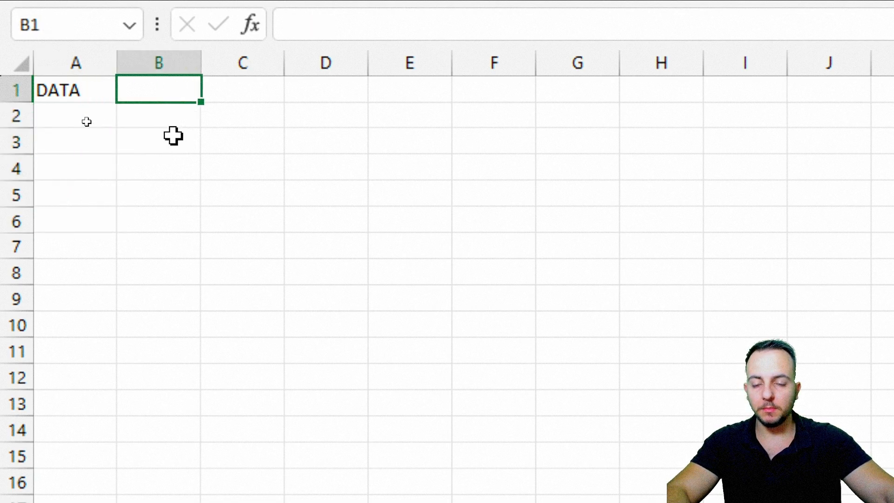
{"action": "type", "text": "DIA"}
{"action": "key", "text": "Return"}
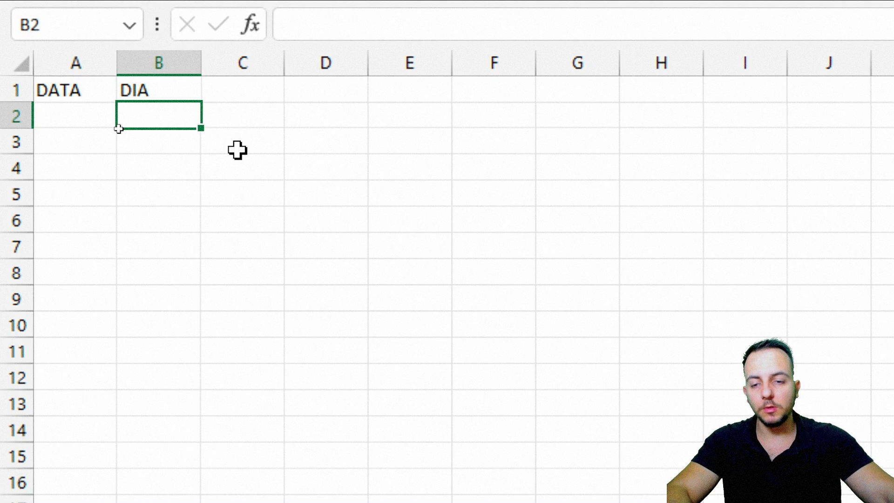
{"action": "left_click_drag", "start_coordinate": [127, 217], "coordinate": [220, 217]}
{"action": "mouse_move", "coordinate": [131, 238]}
{"action": "left_mouse_down"}
{"action": "mouse_move", "coordinate": [217, 238]}
{"action": "mouse_move", "coordinate": [240, 219]}
{"action": "mouse_move", "coordinate": [385, 239]}
{"action": "left_mouse_up"}
{"action": "left_click_drag", "start_coordinate": [409, 242], "coordinate": [436, 243]}
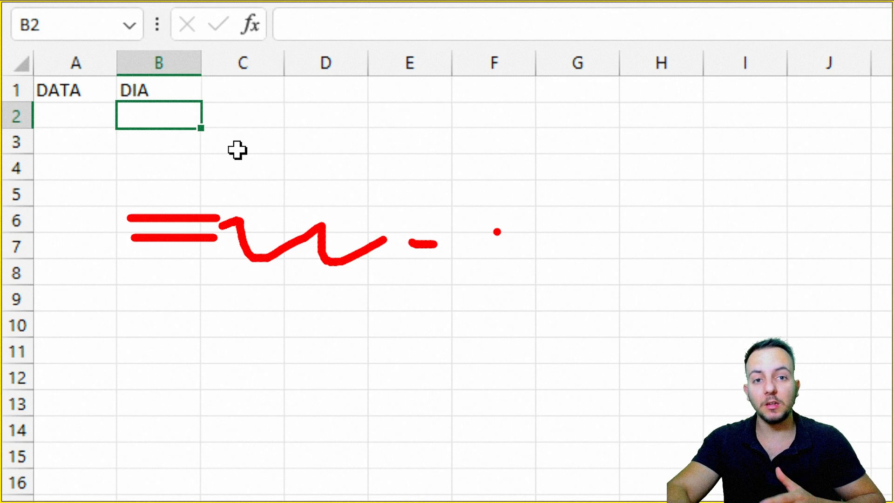
{"action": "key", "text": "Escape"}
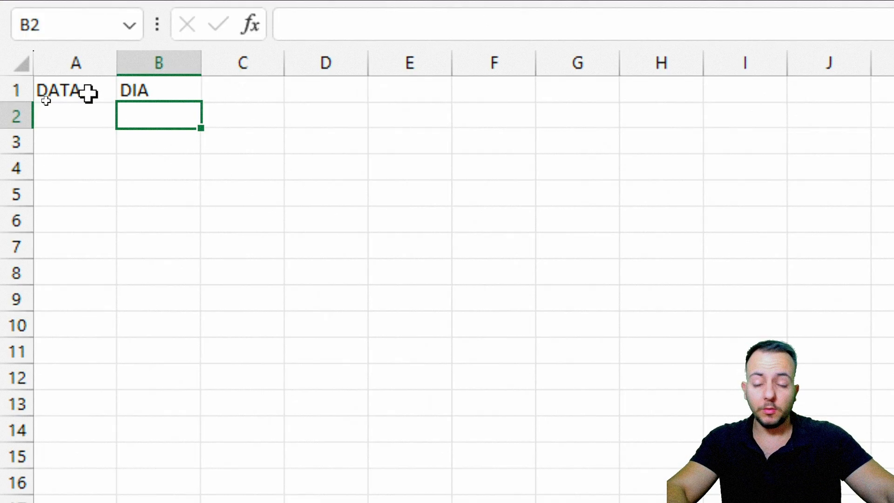
Step: Enter the first date, 01/01/2024, in cell A2 under the DATA heading
{"action": "left_click", "coordinate": [85, 117]}
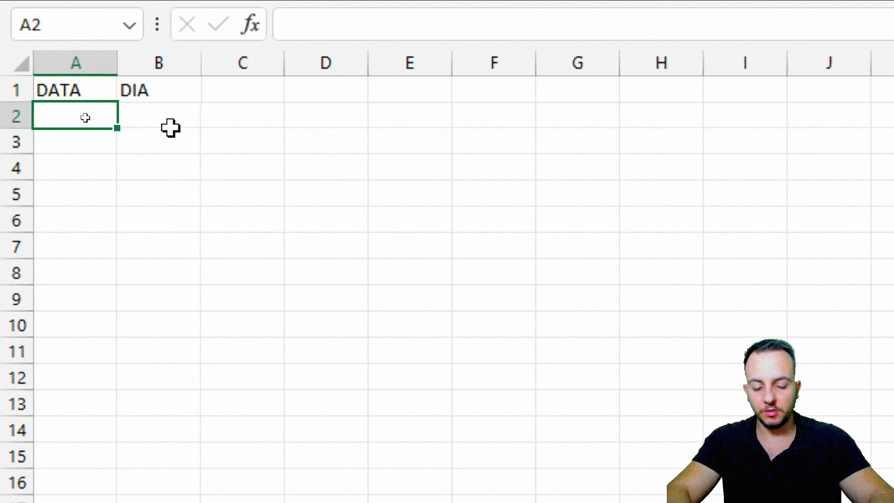
{"action": "type", "text": "01/01"}
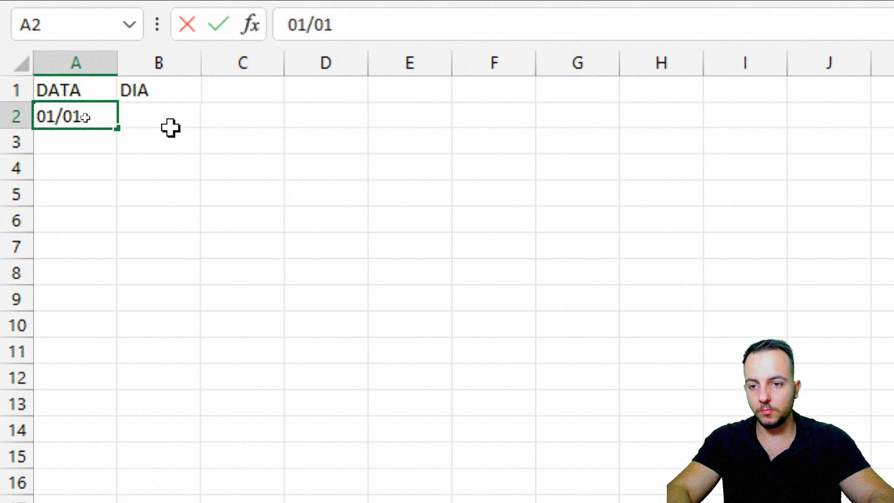
{"action": "type", "text": "/2024"}
{"action": "key", "text": "Return"}
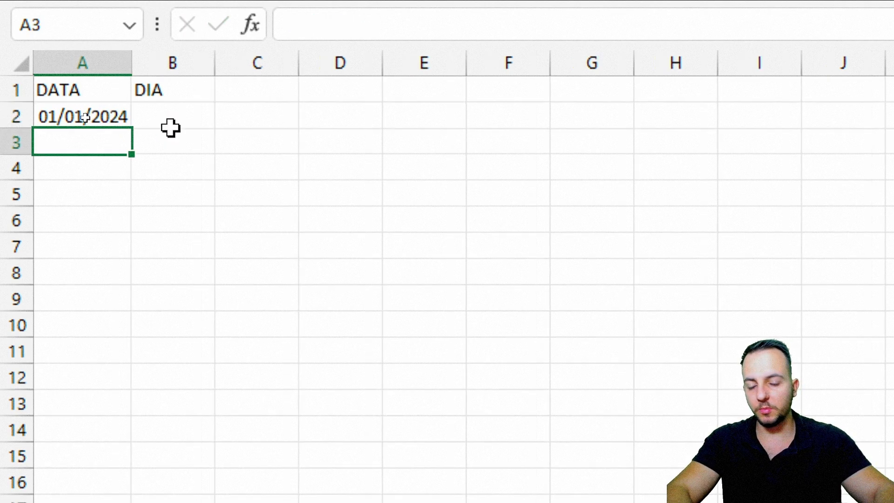
{"action": "left_click_drag", "start_coordinate": [108, 111], "coordinate": [162, 108]}
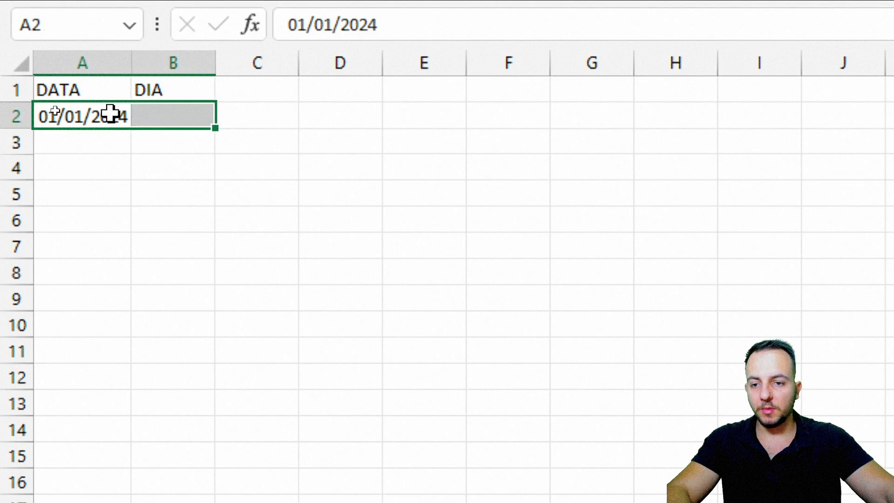
{"action": "left_click", "coordinate": [111, 114]}
{"action": "left_click", "coordinate": [139, 111]}
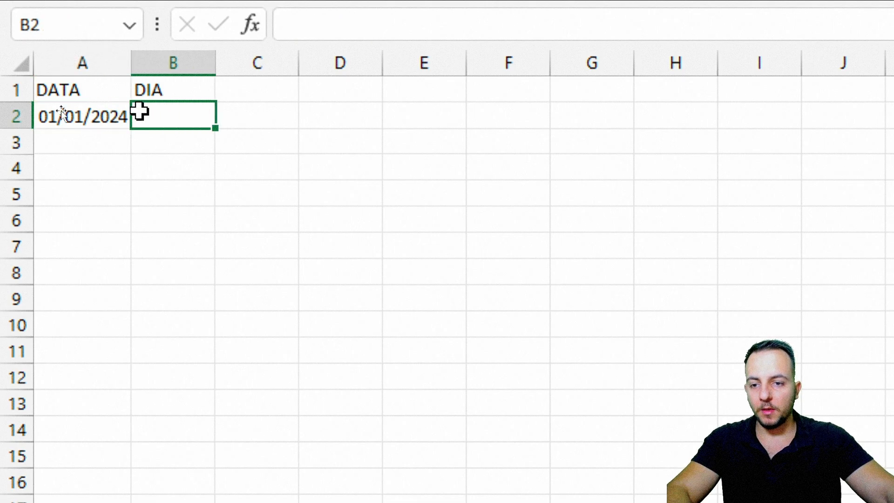
{"action": "left_click", "coordinate": [86, 116]}
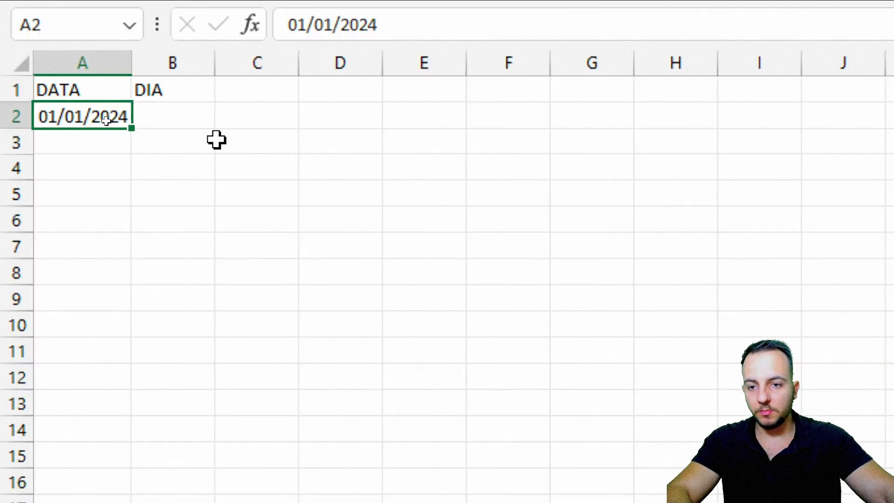
Step: Enter the formula =TEXTO(A2;"DDD") in cell B2 to give the date's abbreviated weekday
{"action": "left_click", "coordinate": [207, 118]}
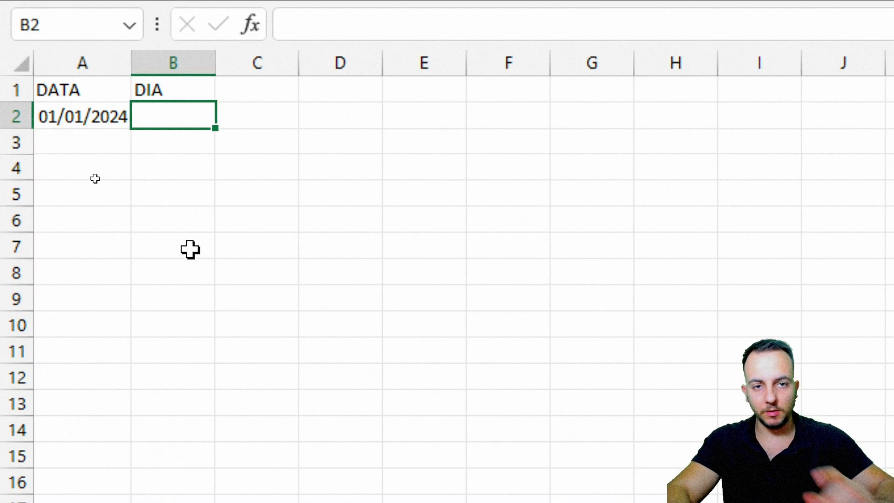
{"action": "type", "text": "=TEXT"}
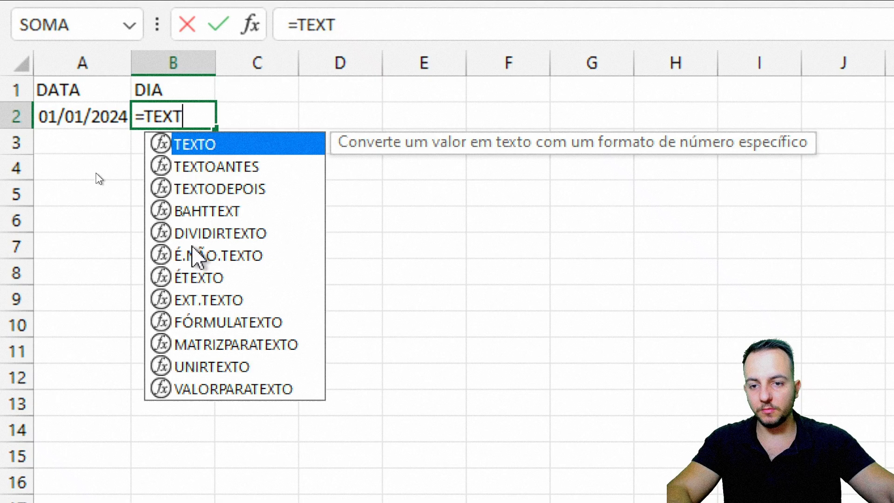
{"action": "double_click", "coordinate": [199, 144]}
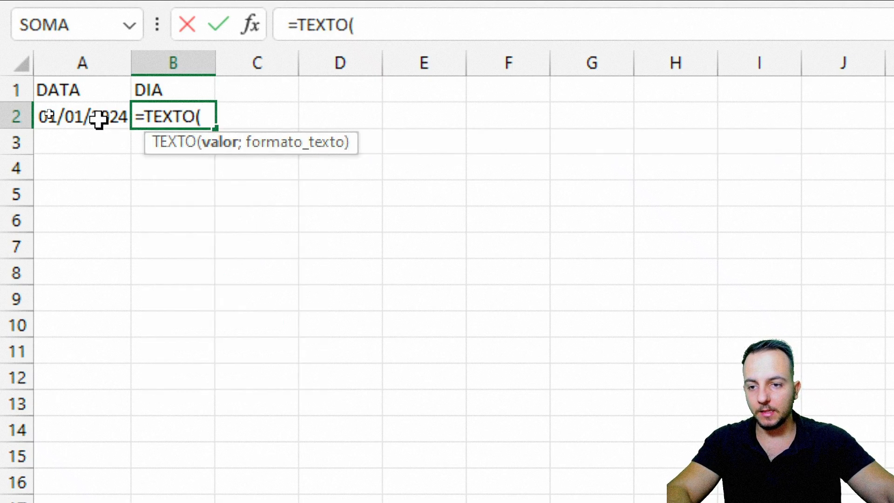
{"action": "left_click", "coordinate": [97, 119]}
{"action": "type", "text": ";"}
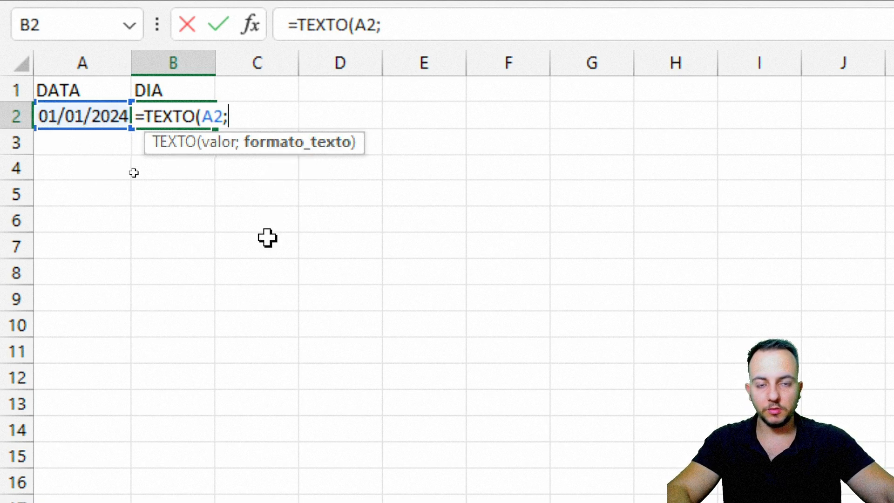
{"action": "type", "text": "\""}
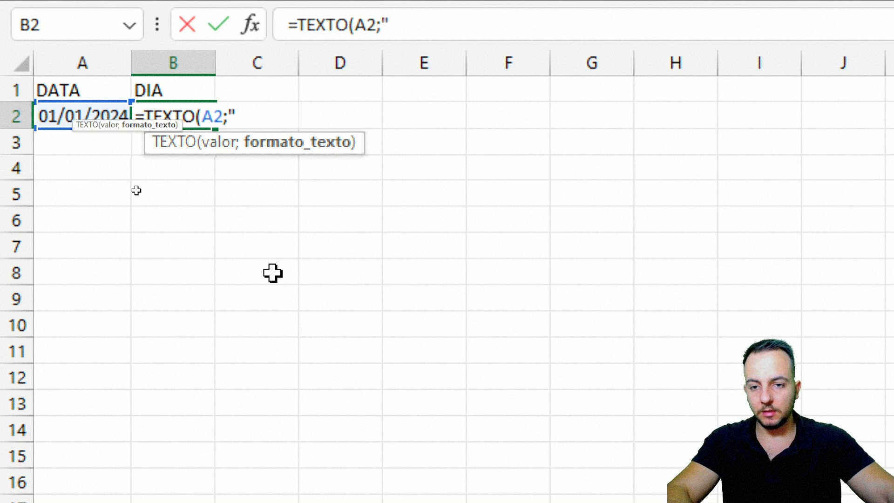
{"action": "type", "text": "DDDD"}
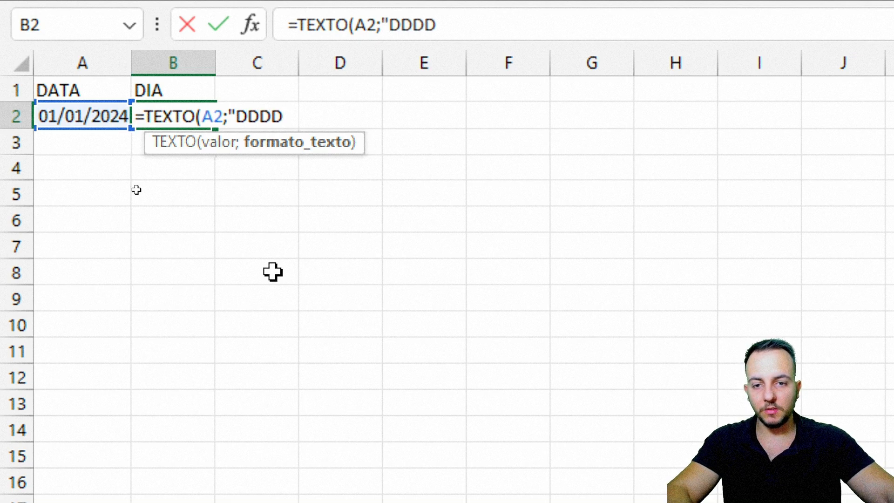
{"action": "key", "text": "BackSpace"}
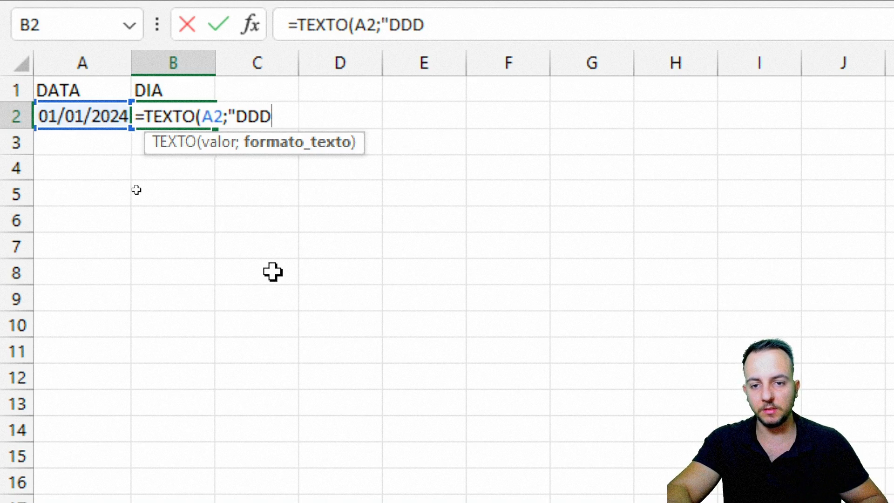
{"action": "type", "text": "\")"}
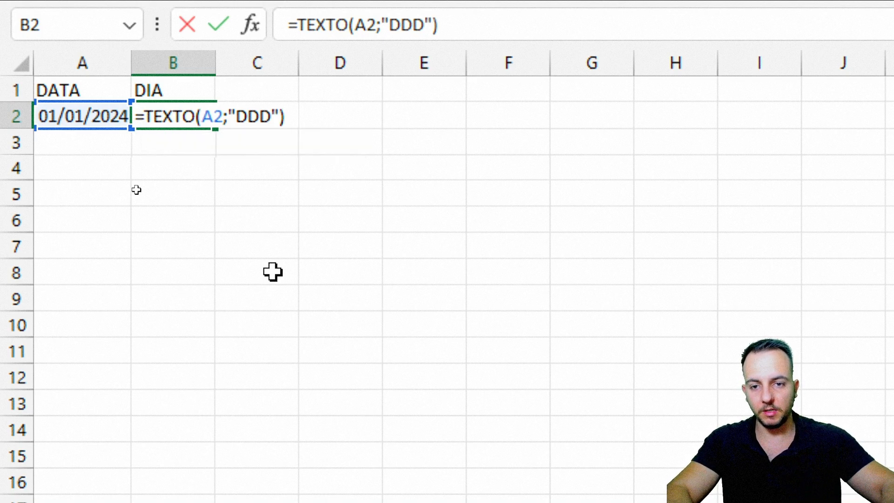
{"action": "key", "text": "Return"}
{"action": "left_click", "coordinate": [158, 220]}
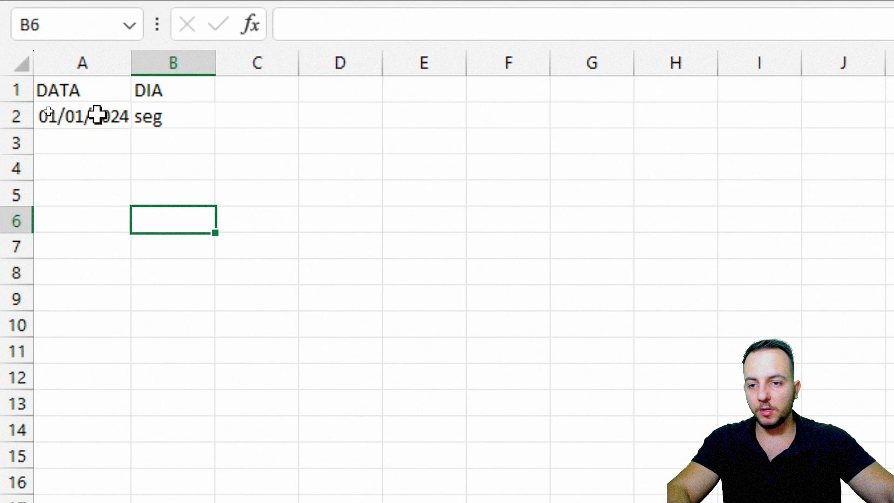
Step: Fill the date in A2 and the weekday formula in B2 down to row 10
{"action": "left_click", "coordinate": [97, 116]}
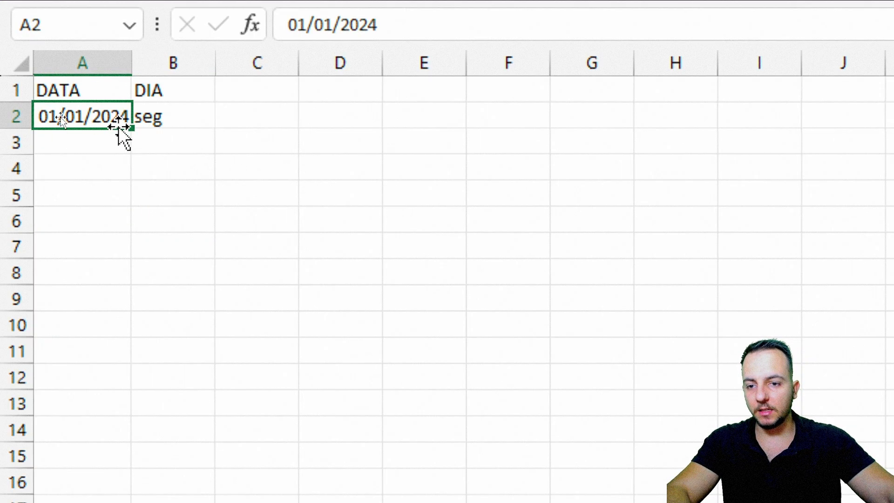
{"action": "left_click_drag", "start_coordinate": [130, 127], "coordinate": [107, 328]}
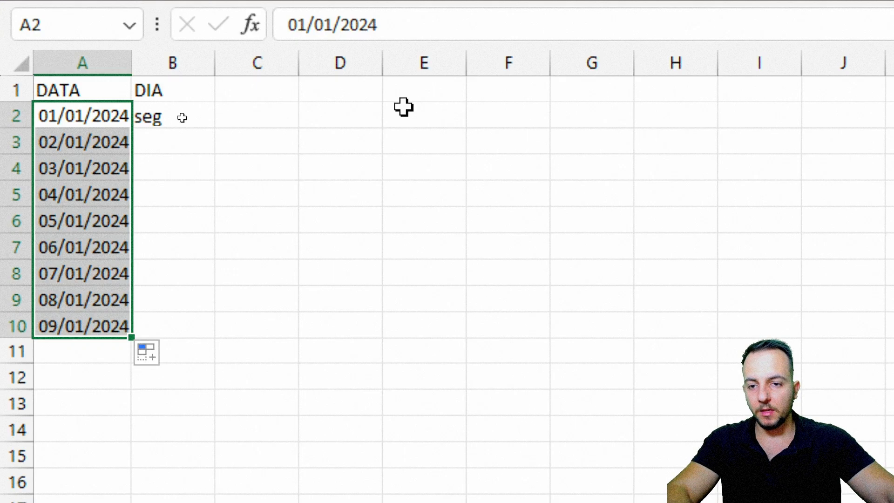
{"action": "left_click", "coordinate": [198, 114]}
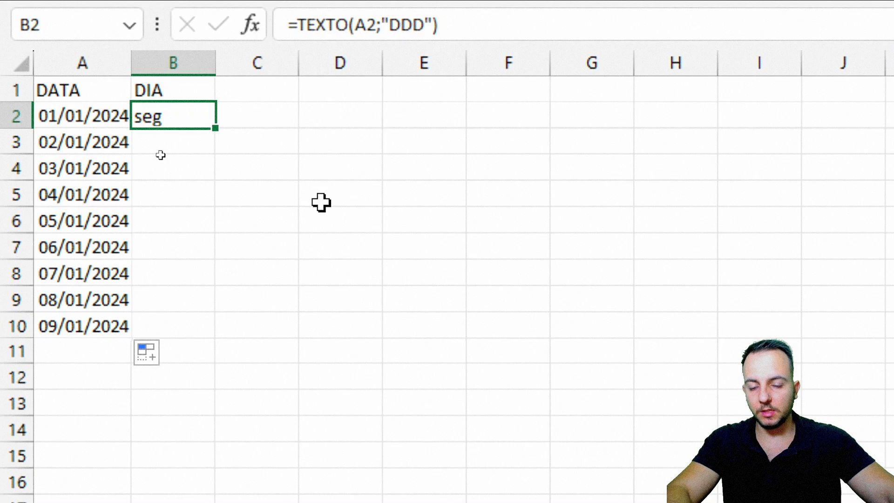
{"action": "left_click_drag", "start_coordinate": [212, 124], "coordinate": [187, 344]}
{"action": "left_click", "coordinate": [350, 299]}
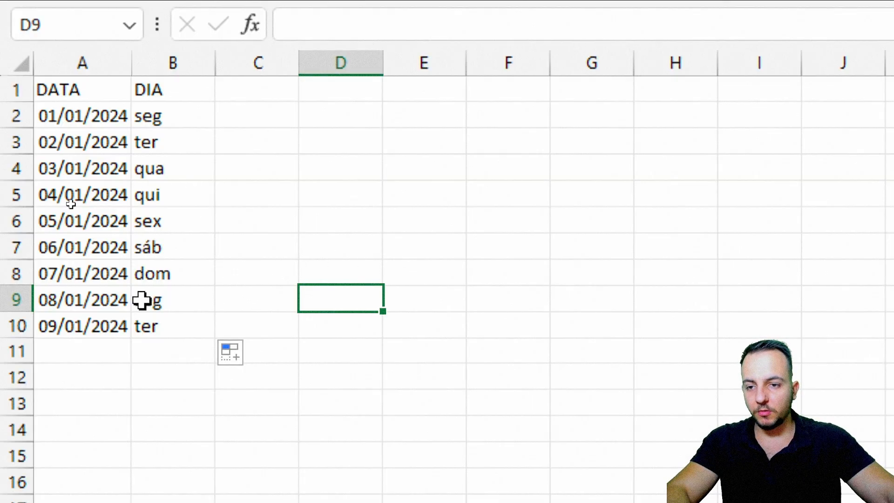
Step: Extend the dates and their weekday formulas down to 31/01/2024 in row 32
{"action": "left_click_drag", "start_coordinate": [100, 116], "coordinate": [136, 340]}
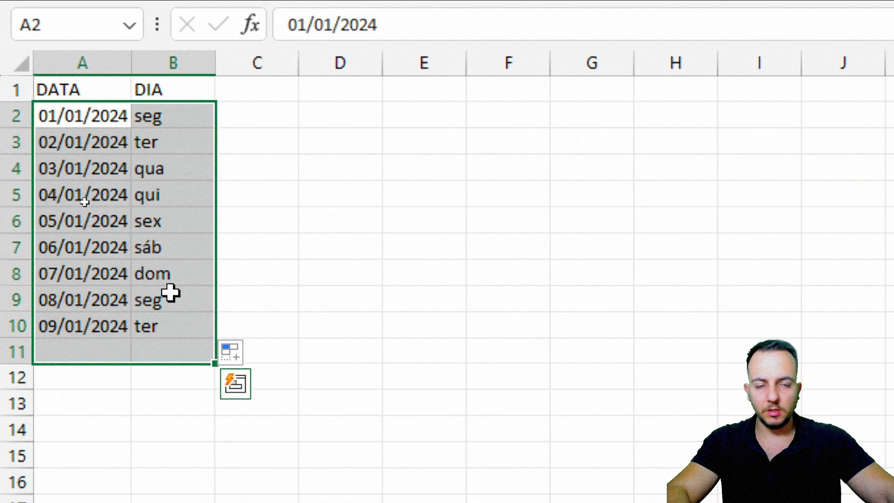
{"action": "key", "text": "ctrl"}
{"action": "left_click_drag", "start_coordinate": [61, 214], "coordinate": [154, 278]}
{"action": "key", "text": "ctrl"}
{"action": "left_click", "coordinate": [130, 201]}
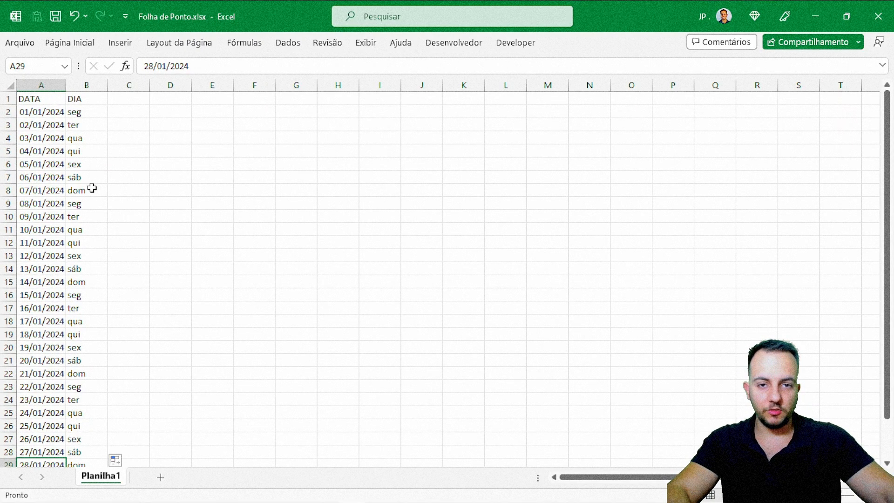
{"action": "scroll", "coordinate": [104, 211], "scroll_direction": "down", "scroll_amount": 2}
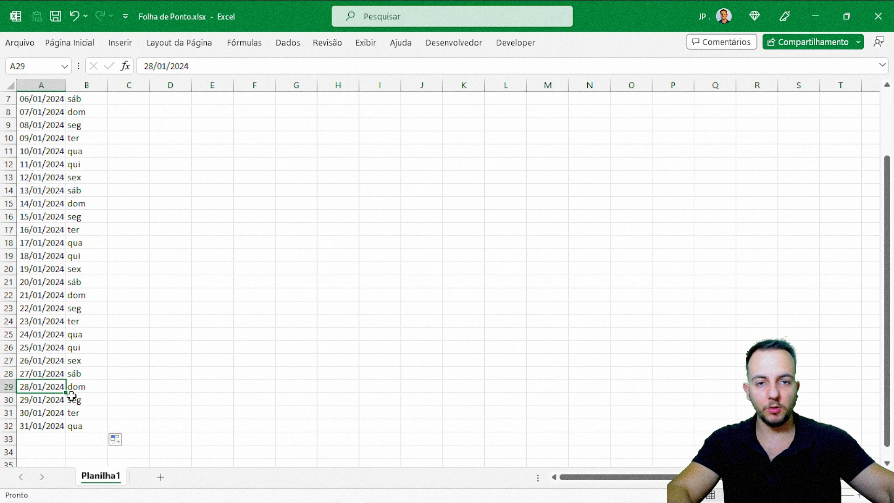
{"action": "scroll", "coordinate": [51, 385], "scroll_direction": "up", "scroll_amount": 2}
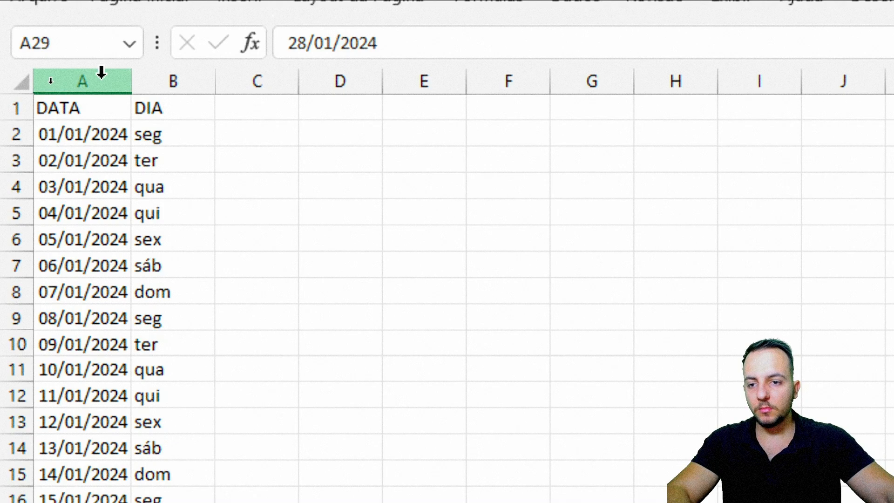
{"action": "left_click", "coordinate": [128, 99]}
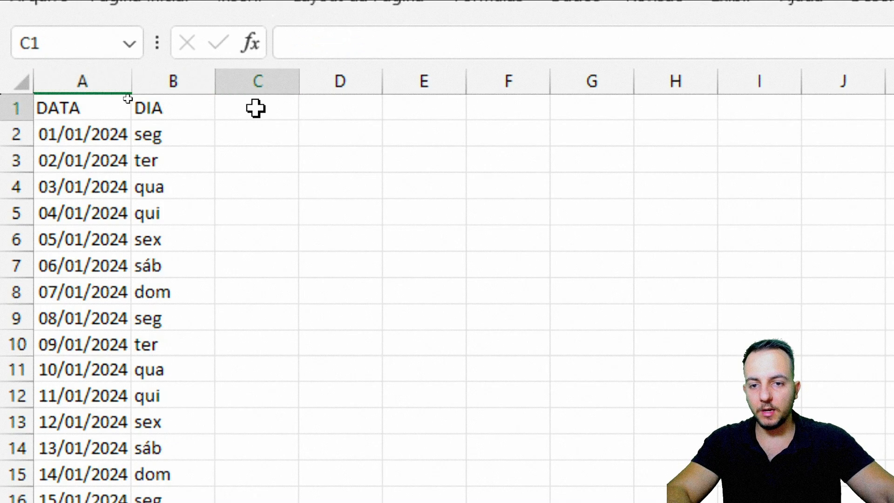
{"action": "left_click", "coordinate": [269, 84]}
{"action": "left_click", "coordinate": [261, 116]}
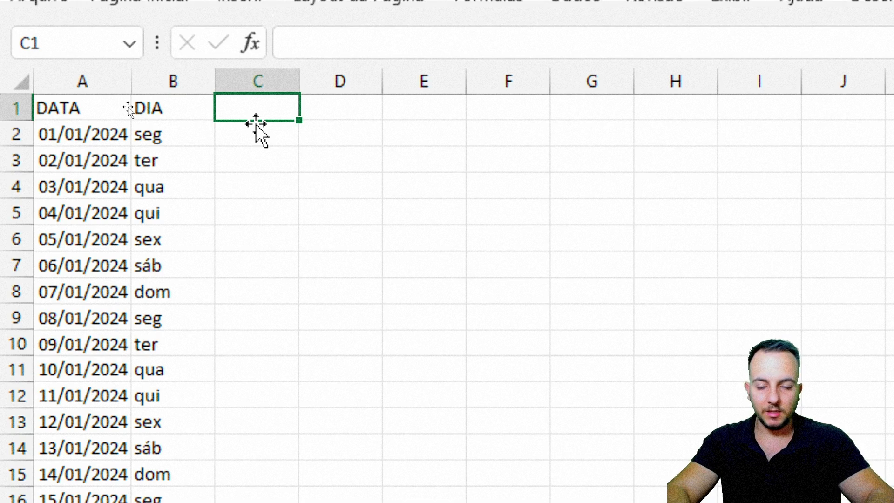
{"action": "left_click_drag", "start_coordinate": [259, 80], "coordinate": [376, 117]}
{"action": "left_click_drag", "start_coordinate": [409, 82], "coordinate": [486, 82]}
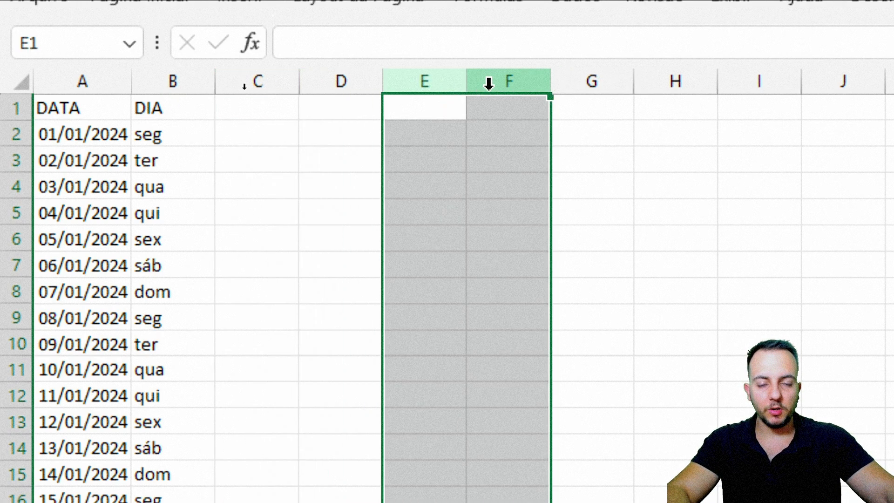
{"action": "left_click_drag", "start_coordinate": [281, 82], "coordinate": [355, 79]}
{"action": "left_click_drag", "start_coordinate": [409, 82], "coordinate": [480, 82]}
{"action": "left_click_drag", "start_coordinate": [285, 83], "coordinate": [356, 80]}
{"action": "left_click_drag", "start_coordinate": [409, 72], "coordinate": [498, 74]}
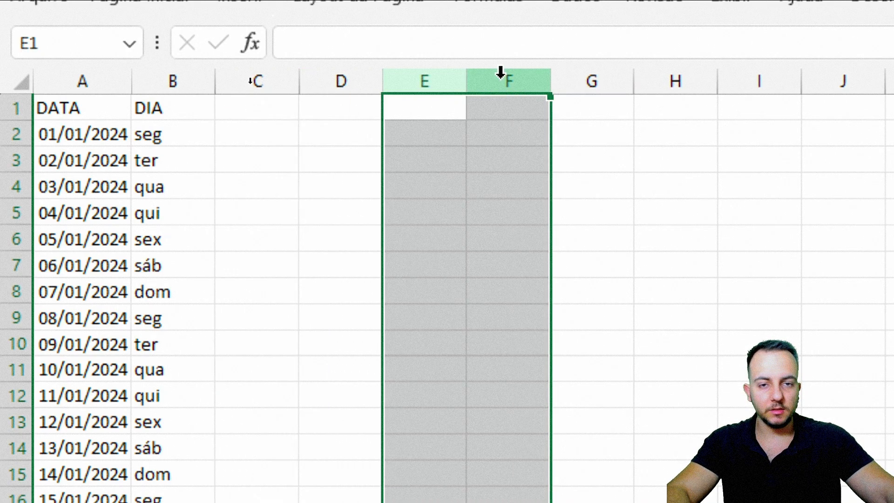
Step: Enter the headings ENTRADA, SAÍDA, ENTRADA and SAÍDA in cells C1 to F1
{"action": "left_click", "coordinate": [267, 101]}
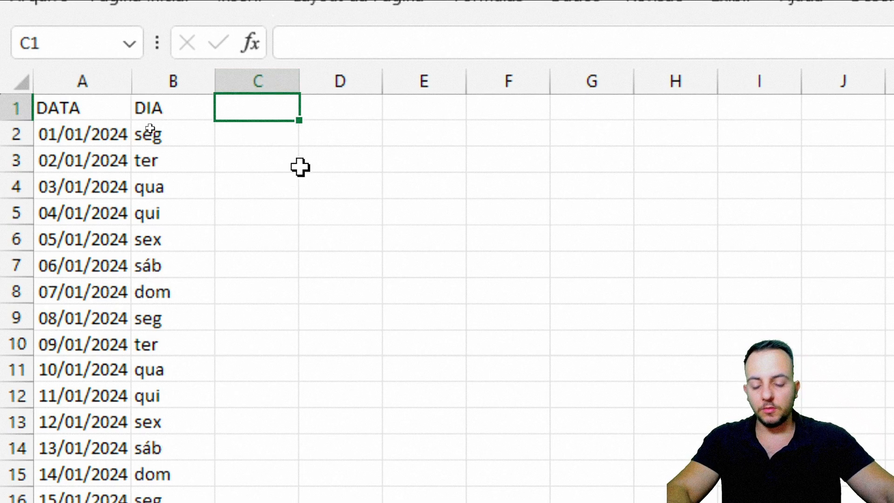
{"action": "type", "text": "TRADA"}
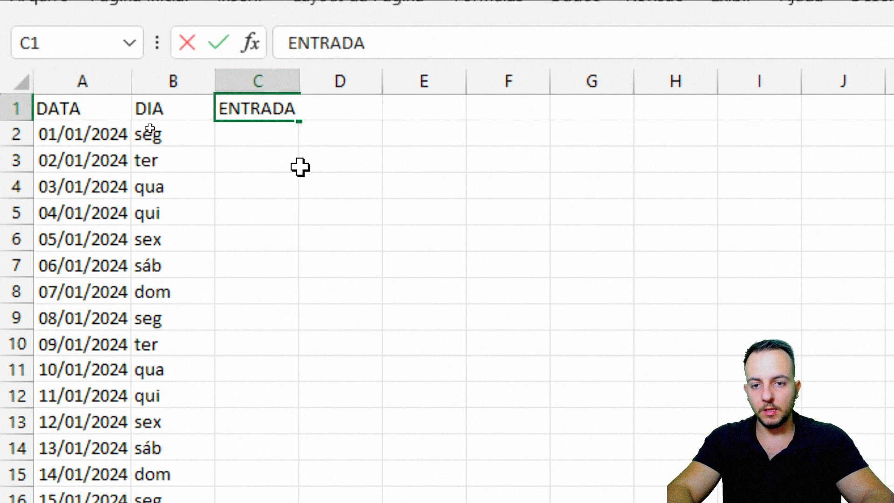
{"action": "key", "text": "Tab"}
{"action": "type", "text": "SA"}
{"action": "key", "text": "Tab"}
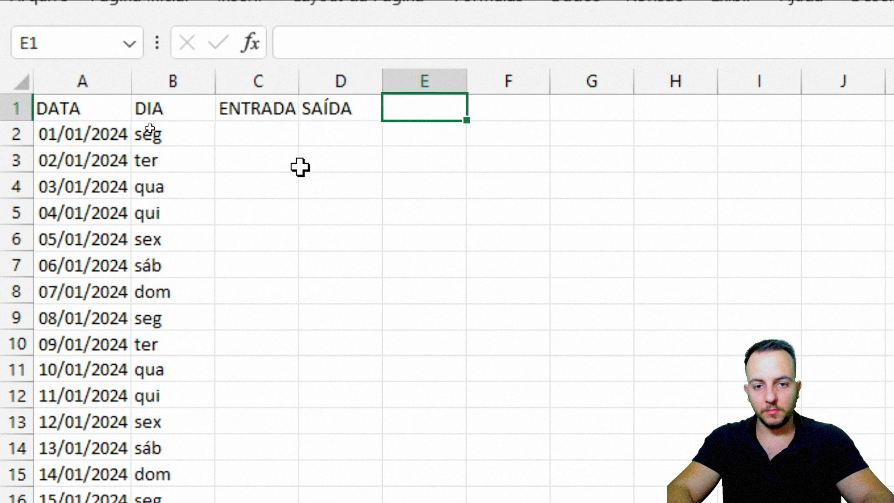
{"action": "type", "text": "ENTRADA"}
{"action": "key", "text": "Tab"}
{"action": "type", "text": "SA"}
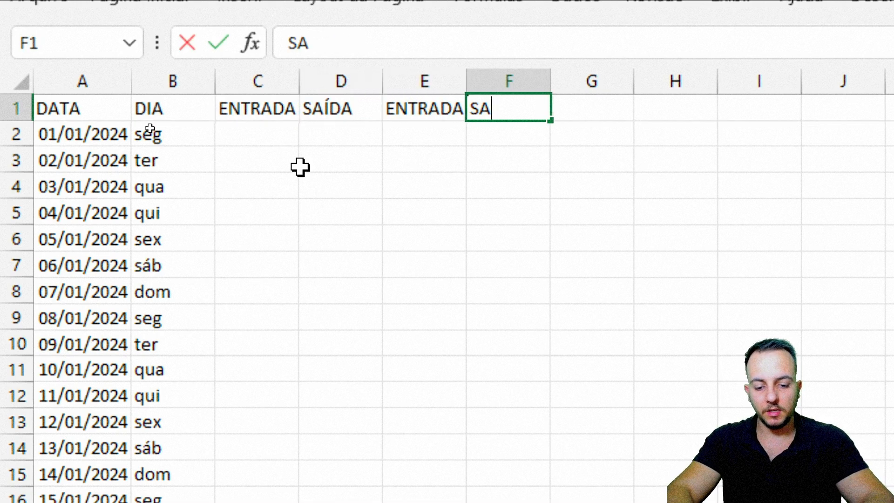
{"action": "type", "text": "ÍDA"}
{"action": "key", "text": "Return"}
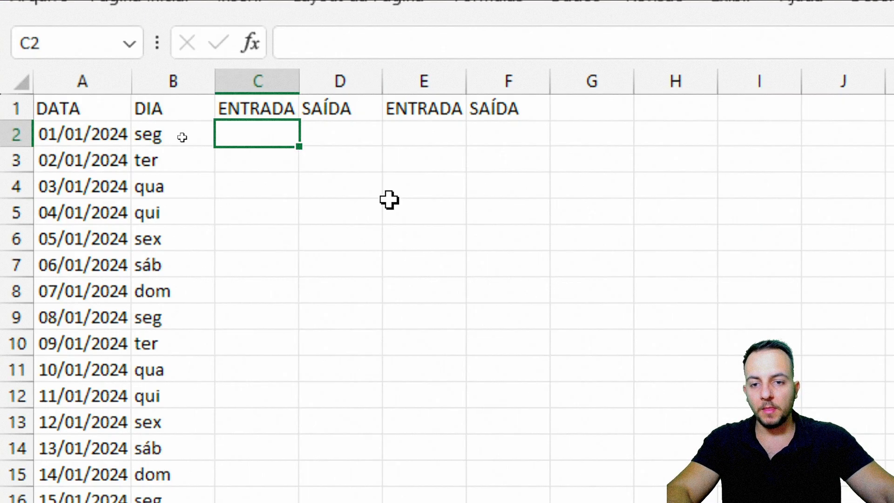
{"action": "left_click_drag", "start_coordinate": [258, 81], "coordinate": [307, 155]}
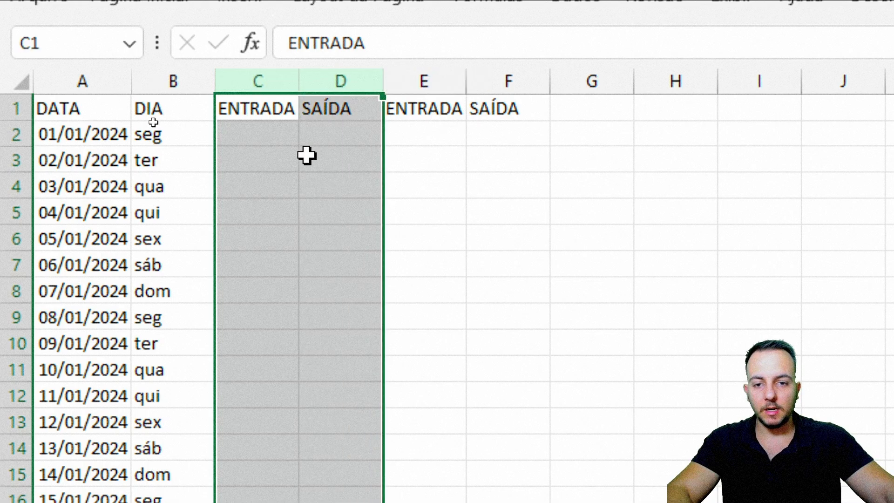
{"action": "key", "text": "ctrl+c"}
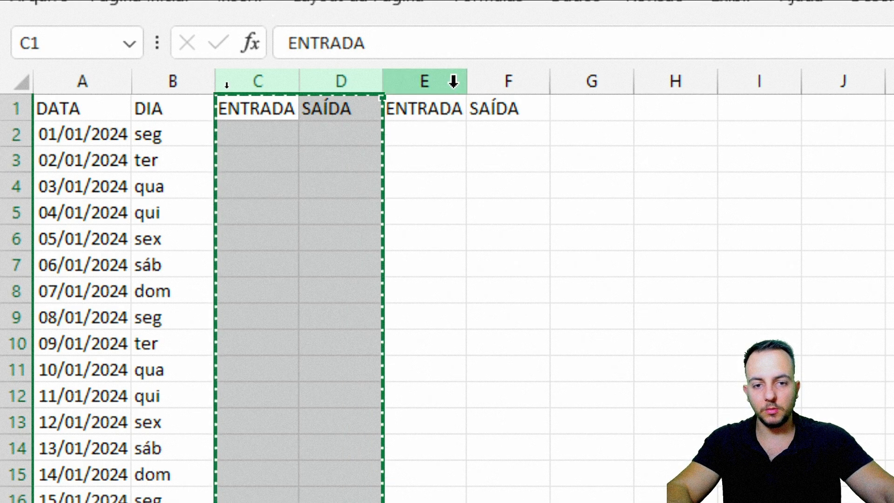
{"action": "left_click_drag", "start_coordinate": [454, 80], "coordinate": [512, 77]}
{"action": "key", "text": "ctrl+c"}
{"action": "left_click", "coordinate": [280, 194]}
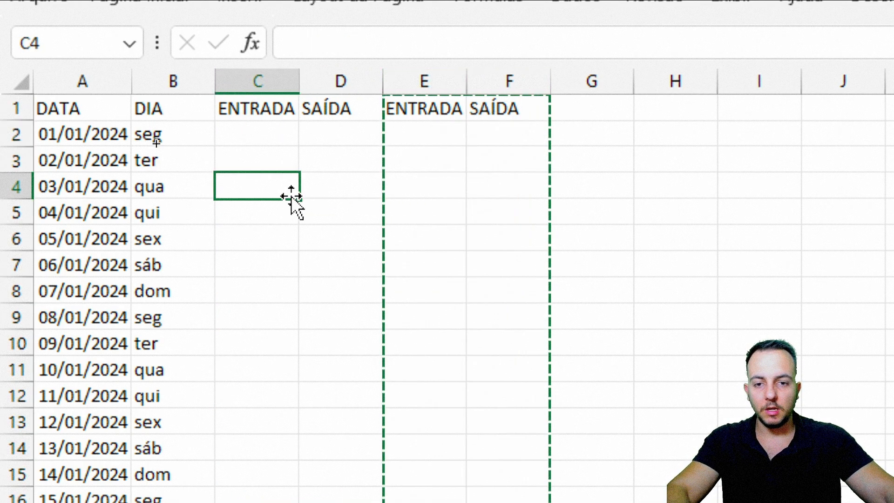
{"action": "key", "text": "Escape"}
Step: Insert a blank row above the DATA, DIA, ENTRADA and SAÍDA headings
{"action": "left_click", "coordinate": [16, 107]}
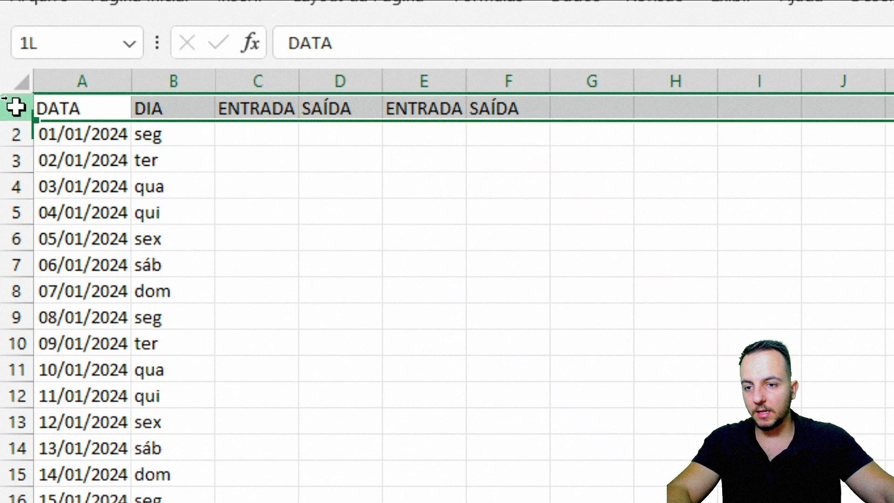
{"action": "right_click", "coordinate": [15, 107]}
{"action": "left_click", "coordinate": [117, 373]}
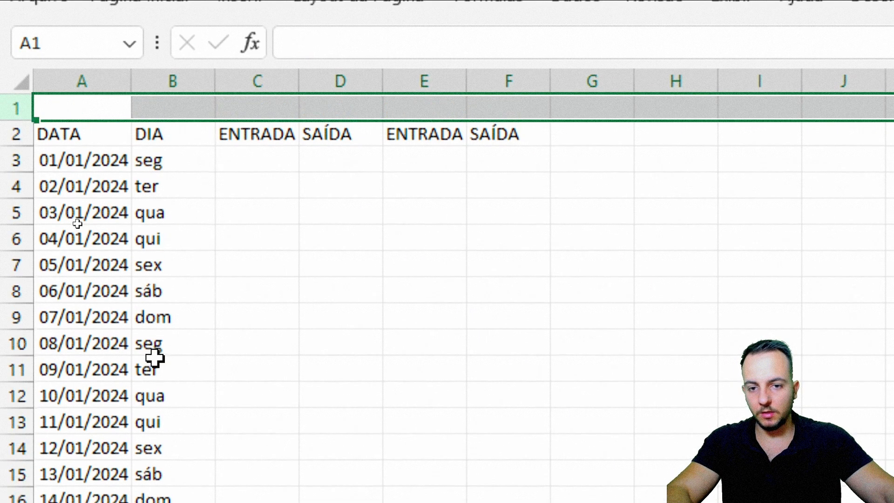
Step: Merge and center cells C1:D1 above the first ENTRADA and SAÍDA pair
{"action": "left_click", "coordinate": [285, 190]}
{"action": "left_click_drag", "start_coordinate": [274, 110], "coordinate": [319, 114]}
{"action": "left_click_drag", "start_coordinate": [282, 112], "coordinate": [320, 112]}
{"action": "left_click_drag", "start_coordinate": [260, 131], "coordinate": [327, 137]}
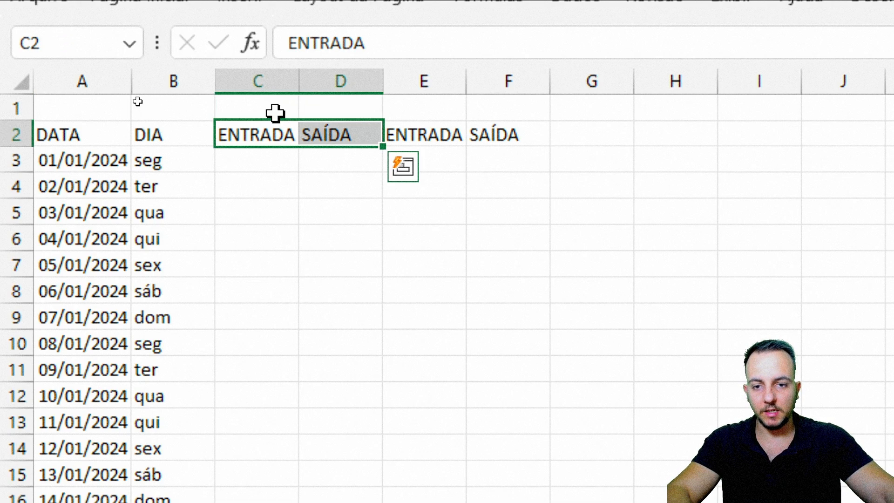
{"action": "left_click_drag", "start_coordinate": [275, 113], "coordinate": [321, 113]}
{"action": "left_click", "coordinate": [181, 7]}
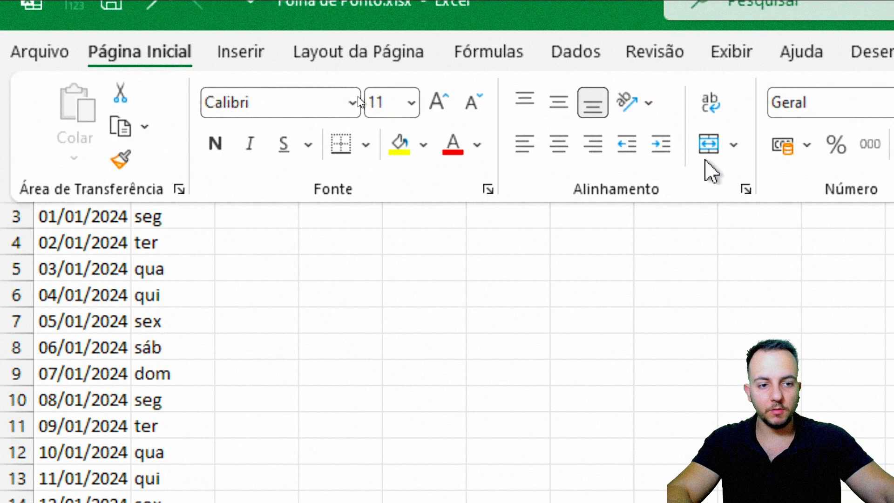
{"action": "left_click", "coordinate": [708, 145]}
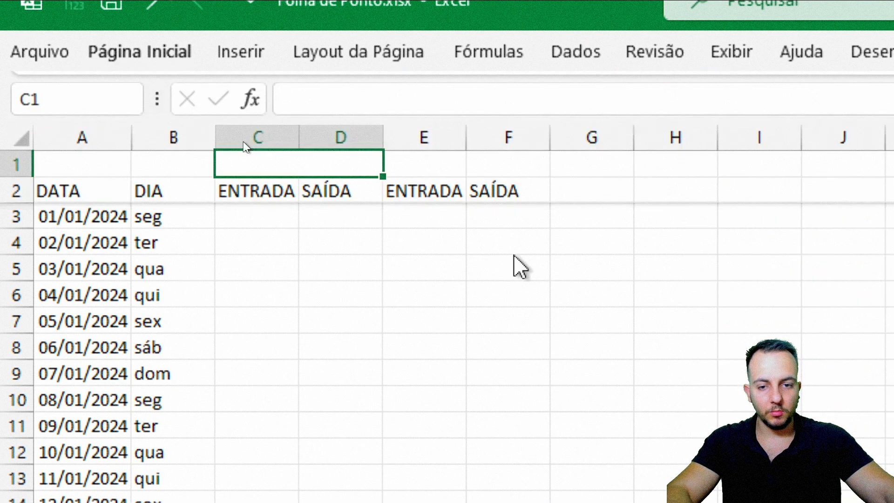
Step: Enter the heading MANHÃ in the merged cell C1:D1
{"action": "left_click", "coordinate": [309, 214]}
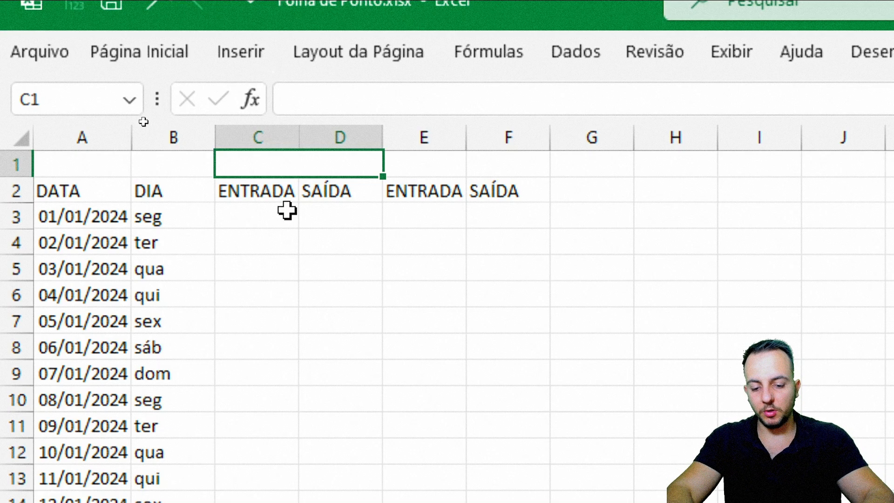
{"action": "type", "text": "MANHÃ"}
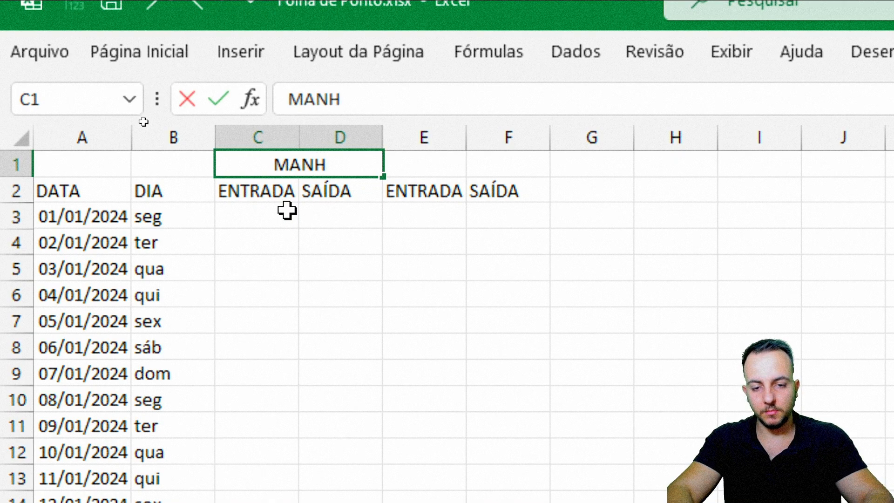
{"action": "key", "text": "Return"}
Step: Copy the merged MANHÃ heading to E1:F1 above the second ENTRADA and SAÍDA pair and replace its text with TARDE
{"action": "left_click_drag", "start_coordinate": [449, 168], "coordinate": [510, 168]}
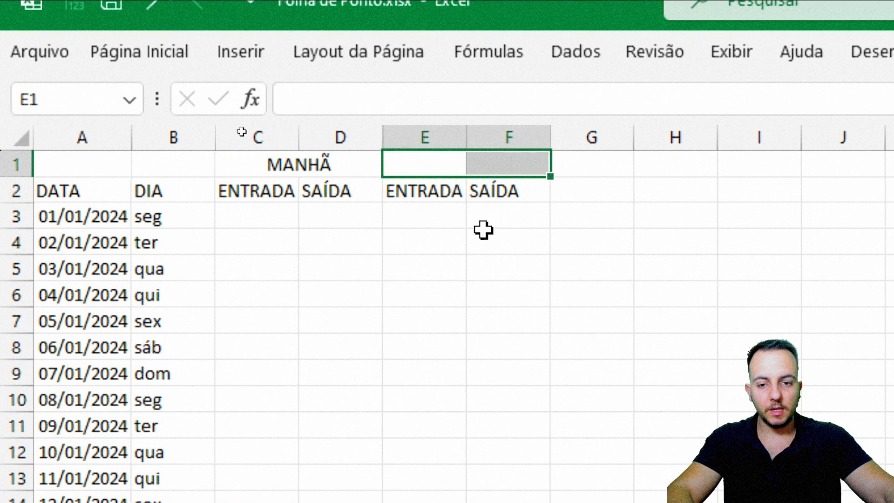
{"action": "left_click", "coordinate": [333, 179]}
{"action": "left_click", "coordinate": [285, 166]}
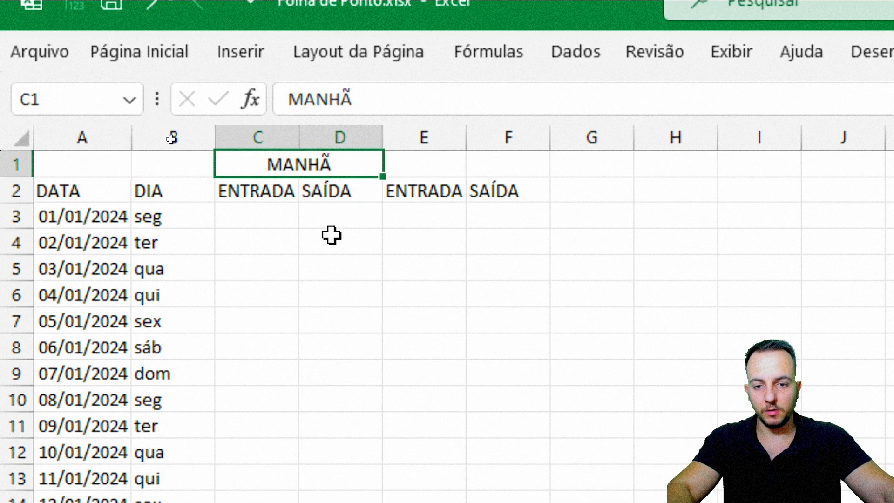
{"action": "key", "text": "ctrl+c"}
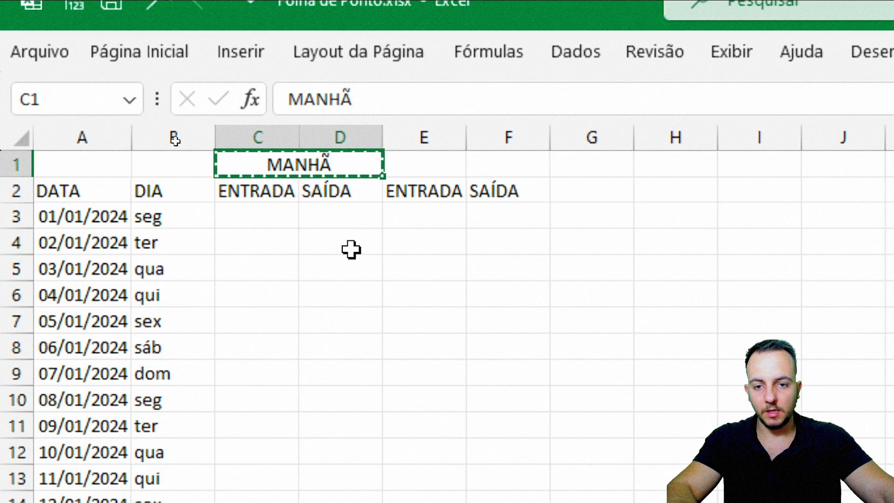
{"action": "left_click", "coordinate": [425, 169]}
{"action": "key", "text": "ctrl+v"}
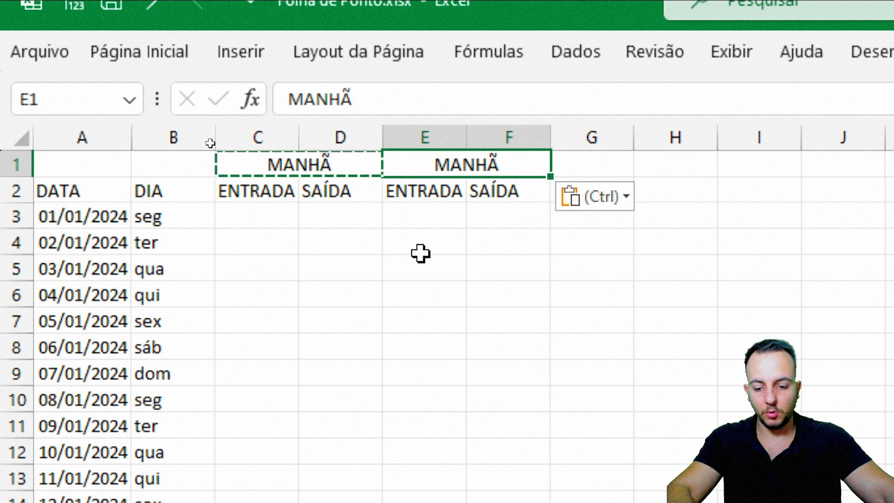
{"action": "type", "text": "TARDE"}
{"action": "key", "text": "Return"}
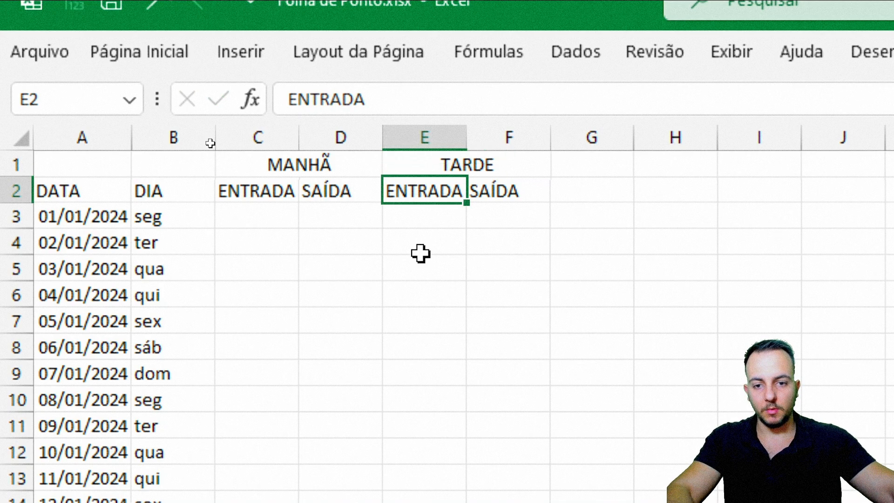
{"action": "left_click", "coordinate": [279, 248]}
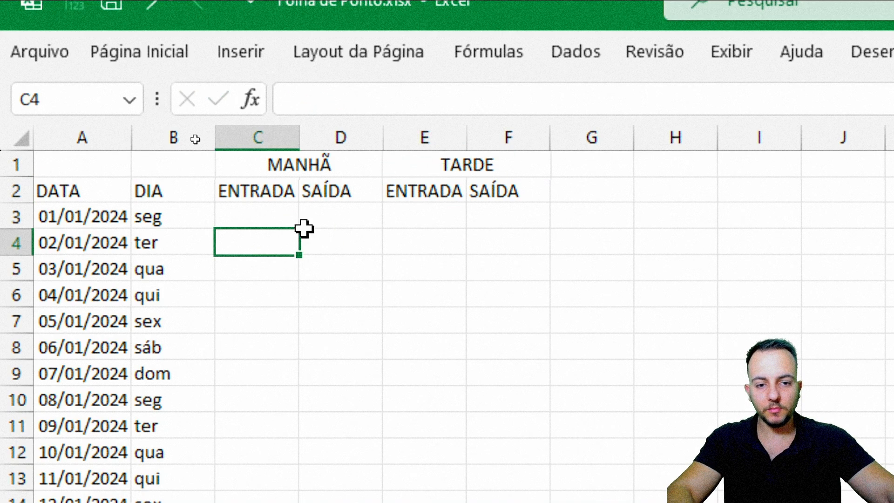
Step: Enter the heading TOTAL in cell G2, beside the last SAÍDA heading
{"action": "left_click", "coordinate": [604, 140]}
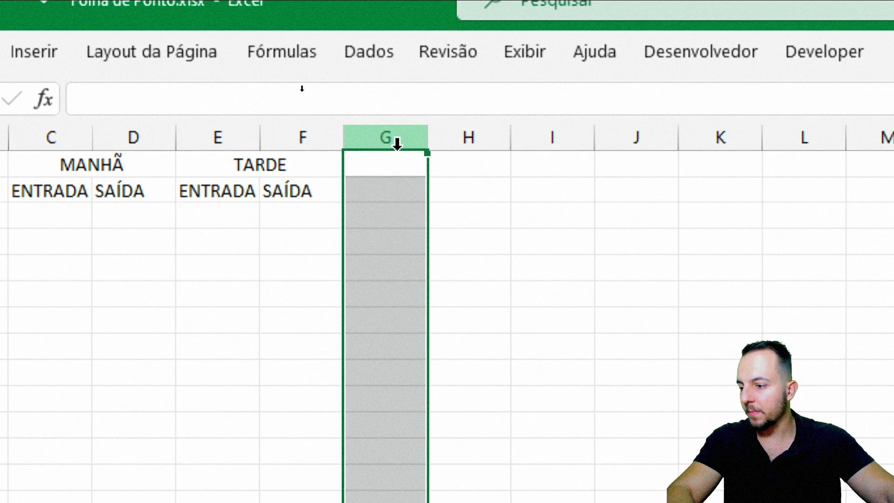
{"action": "left_click_drag", "start_coordinate": [401, 171], "coordinate": [379, 215]}
{"action": "left_click", "coordinate": [383, 188]}
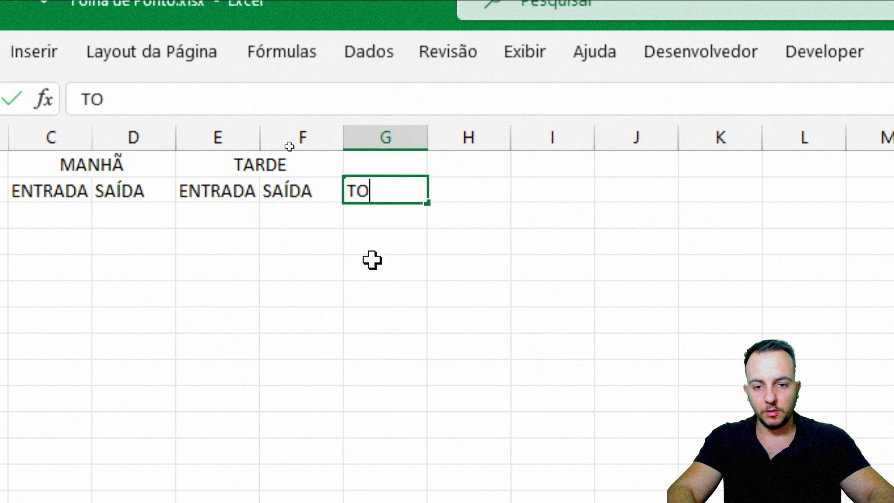
{"action": "key", "text": "Return"}
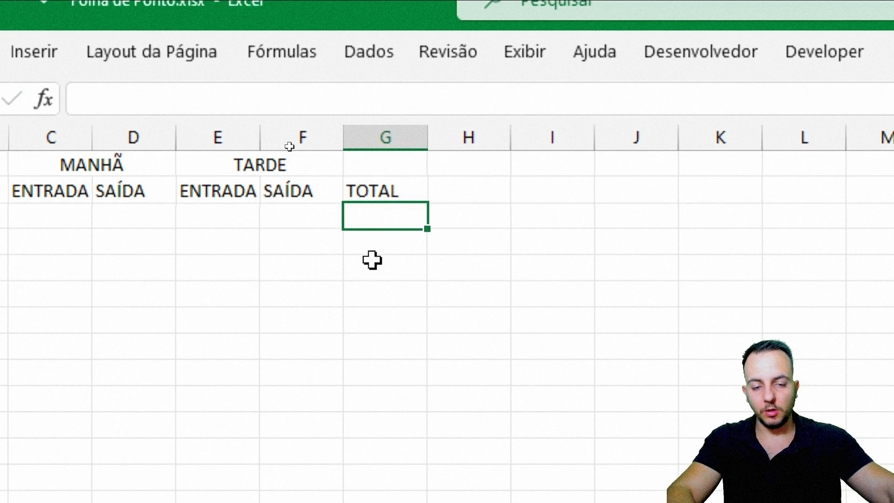
Step: Enter the two-row heading HORAS in cell G1 and TOTAIS in cell G2
{"action": "left_click", "coordinate": [403, 169]}
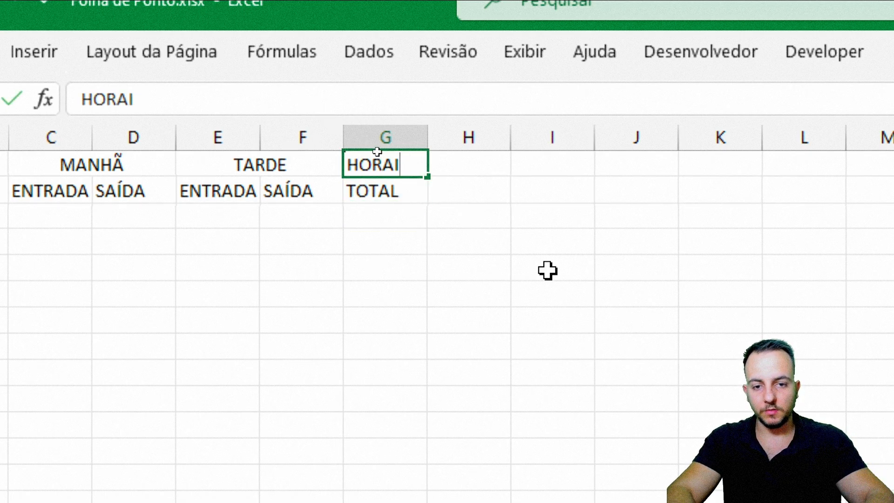
{"action": "type", "text": "HORAS"}
{"action": "key", "text": "Return"}
{"action": "type", "text": "TOTAIS"}
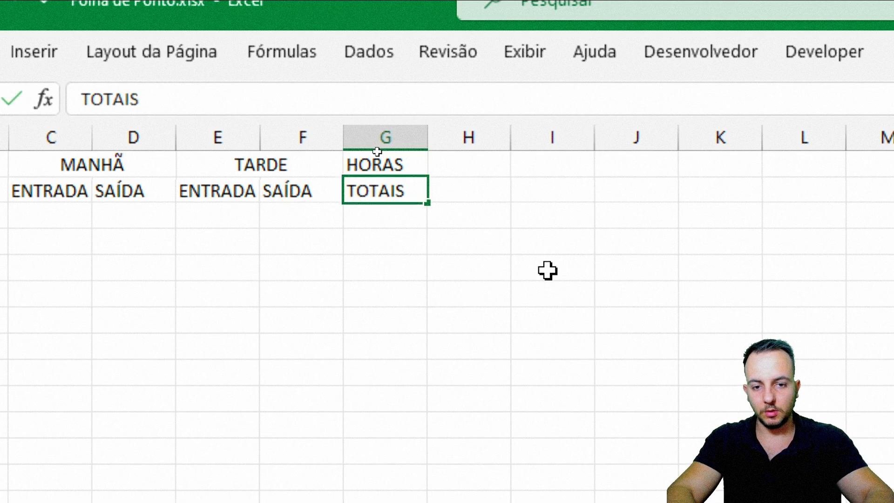
{"action": "key", "text": "Return"}
Step: Enter the two-row heading HORAS in cell H1 and EXTRAS in cell H2
{"action": "left_click", "coordinate": [476, 136]}
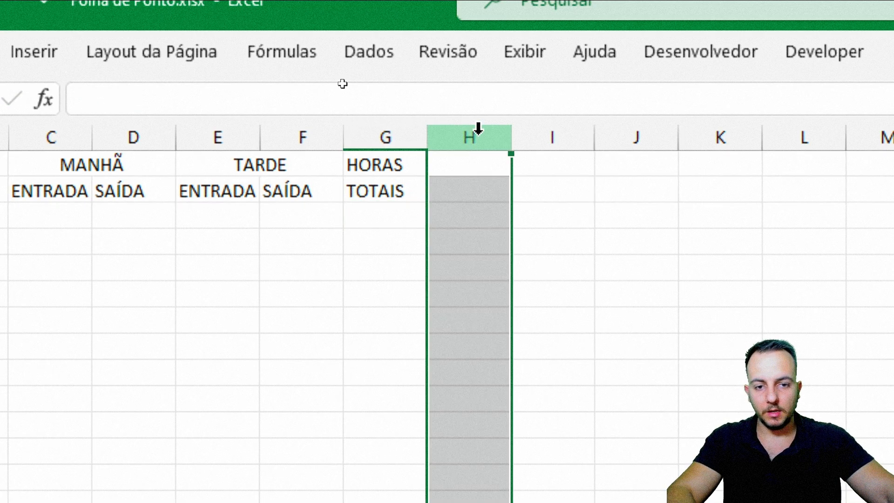
{"action": "left_click", "coordinate": [472, 157]}
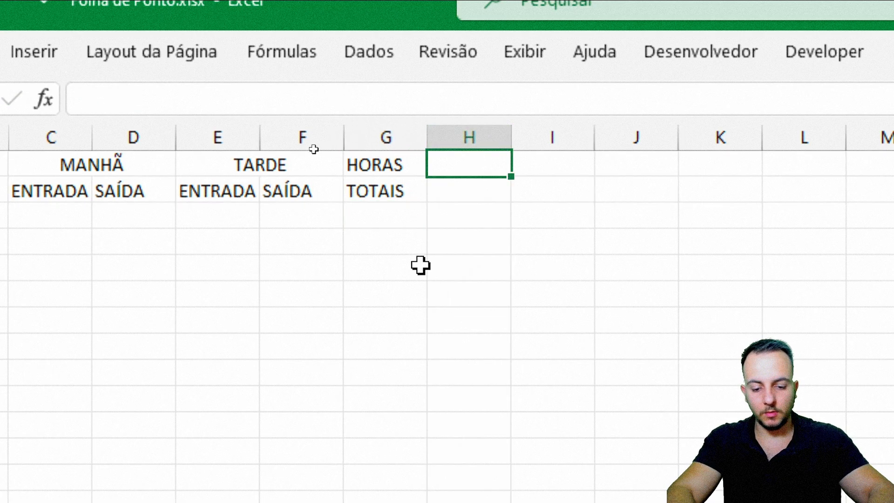
{"action": "type", "text": "HORAS"}
{"action": "key", "text": "Return"}
{"action": "type", "text": "EXTR"}
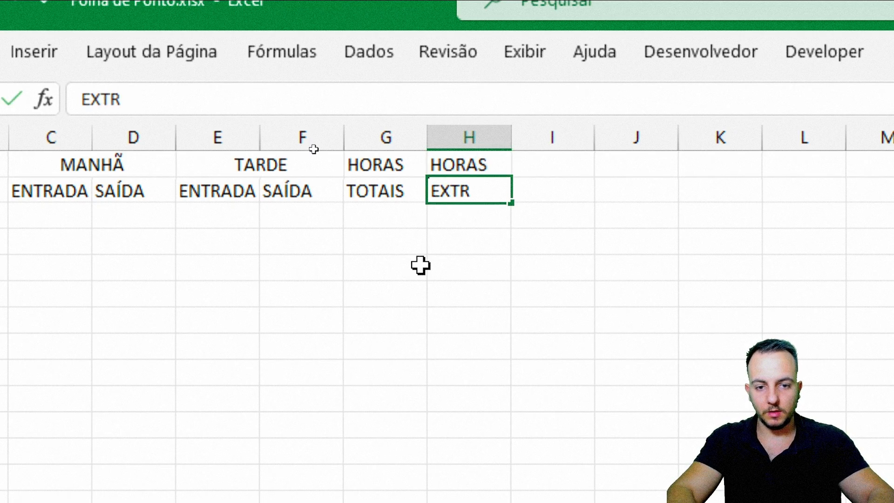
{"action": "type", "text": "AS"}
{"action": "key", "text": "Return"}
Step: Enter the two-row heading R$ in cell I1 and EXTRA in cell I2
{"action": "left_click", "coordinate": [569, 140]}
{"action": "left_click", "coordinate": [568, 160]}
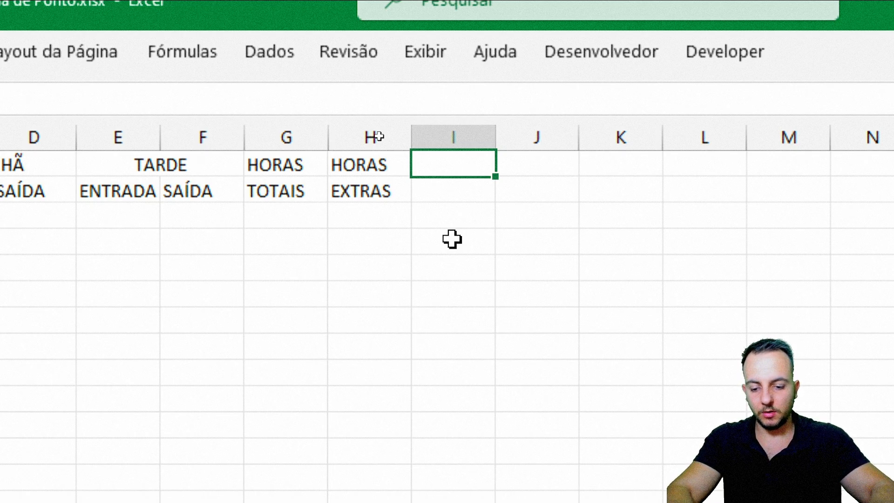
{"action": "type", "text": "$"}
{"action": "key", "text": "Return"}
{"action": "type", "text": "EXTRA"}
{"action": "key", "text": "Return"}
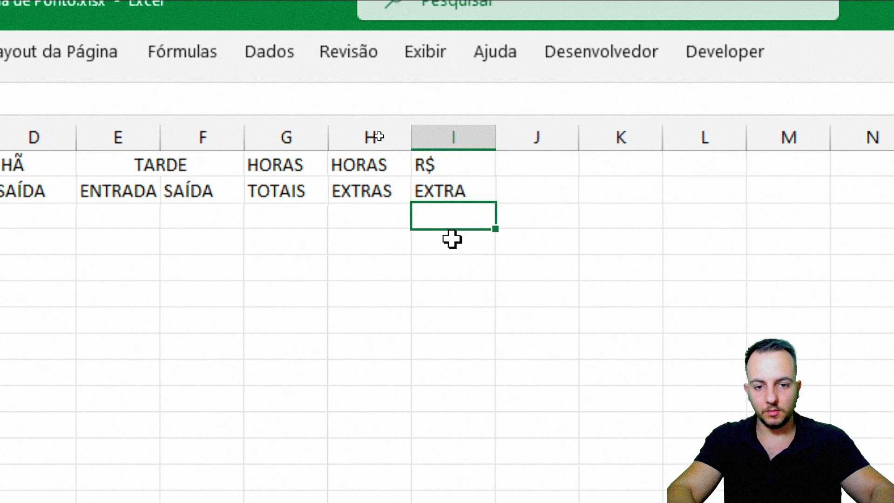
{"action": "left_click_drag", "start_coordinate": [454, 165], "coordinate": [463, 185]}
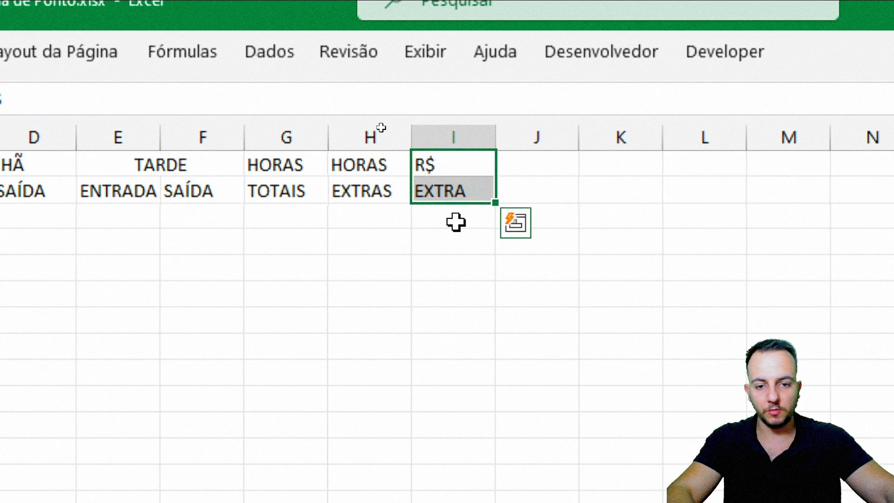
{"action": "left_click", "coordinate": [455, 222]}
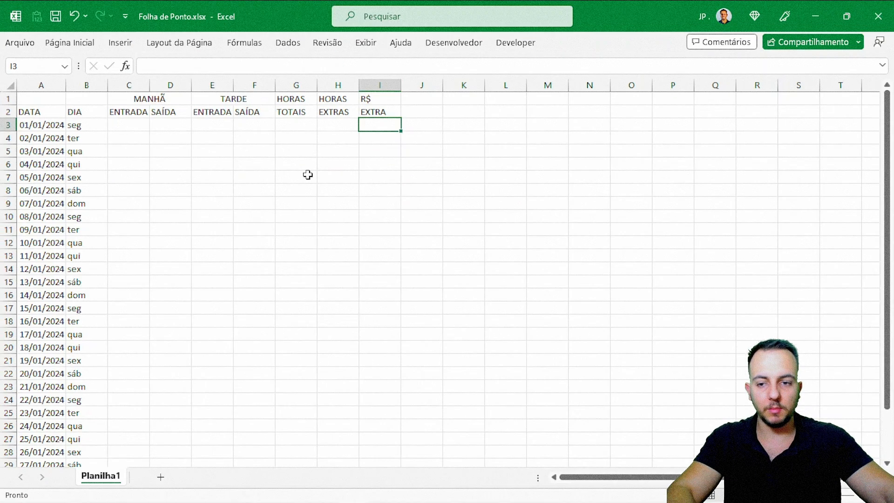
{"action": "key", "text": "Down"}
{"action": "key", "text": "shift+space"}
{"action": "key", "text": "Down"}
{"action": "key", "text": "Down"}
{"action": "key", "text": "shift+space"}
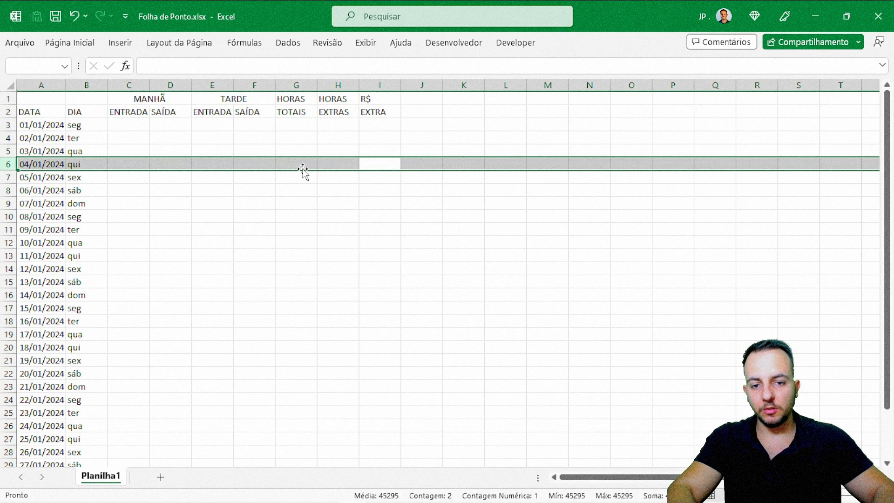
{"action": "key", "text": "Down"}
{"action": "key", "text": "shift+space"}
{"action": "key", "text": "Down"}
{"action": "key", "text": "Down"}
{"action": "key", "text": "shift+space"}
{"action": "left_click", "coordinate": [203, 141]}
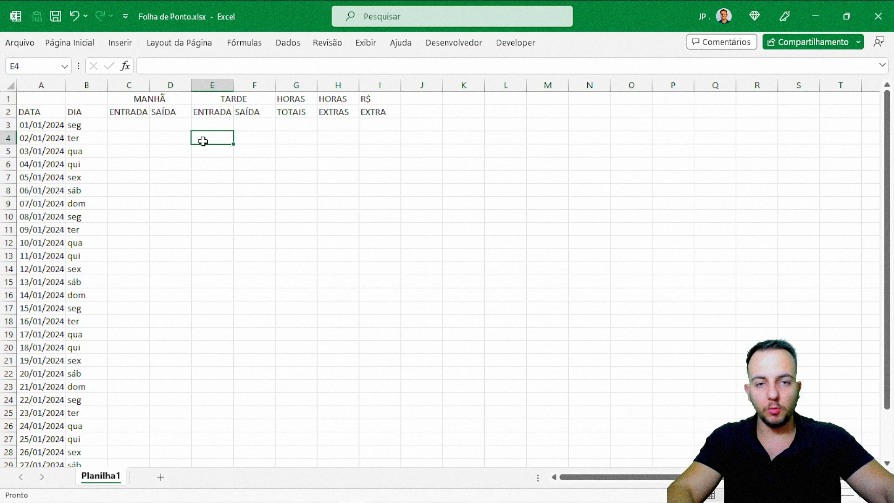
Step: Apply all borders to the timesheet range A1:I33, from the headings down to 31/01/2024
{"action": "left_click_drag", "start_coordinate": [64, 100], "coordinate": [377, 442]}
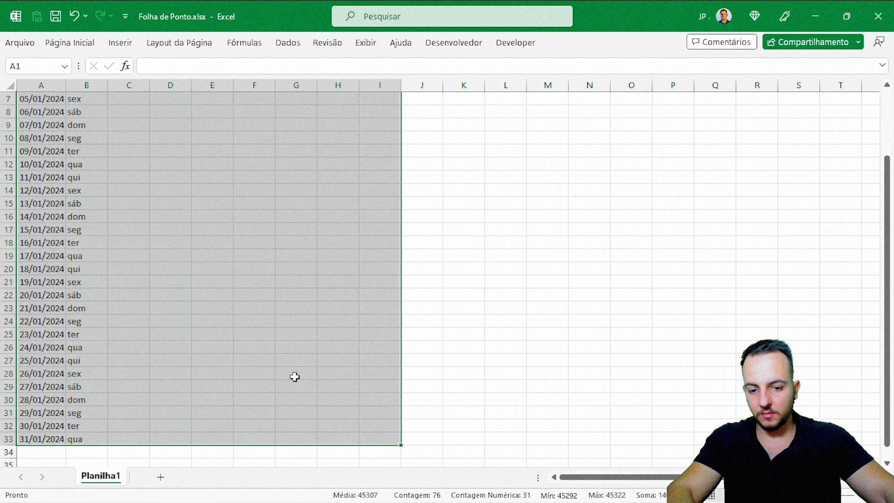
{"action": "scroll", "coordinate": [209, 316], "scroll_direction": "up", "scroll_amount": 2}
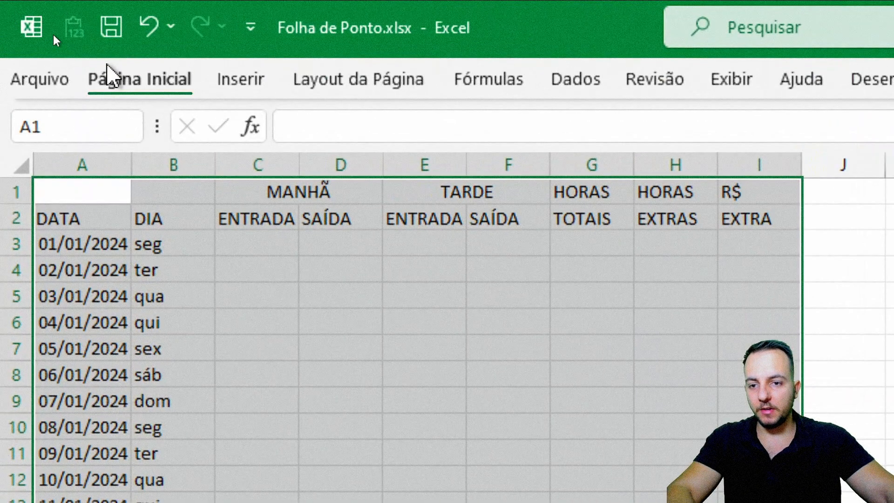
{"action": "left_click", "coordinate": [60, 43]}
{"action": "left_click", "coordinate": [366, 174]}
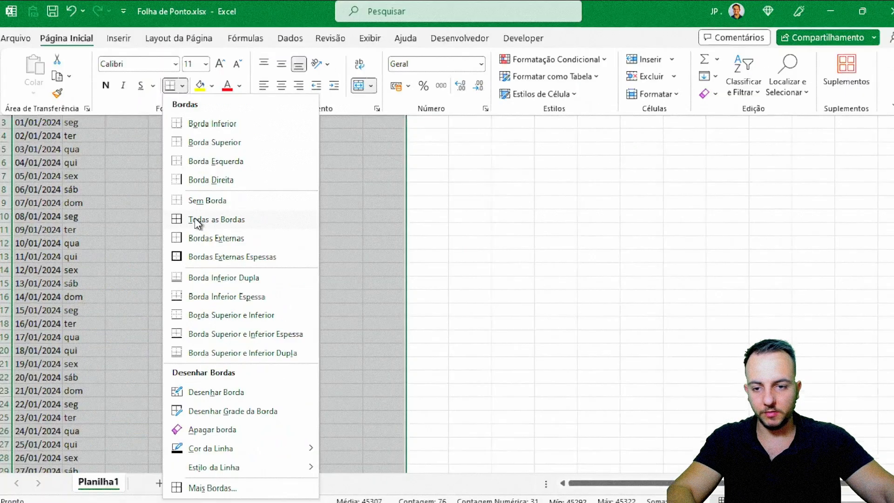
{"action": "left_click", "coordinate": [395, 434]}
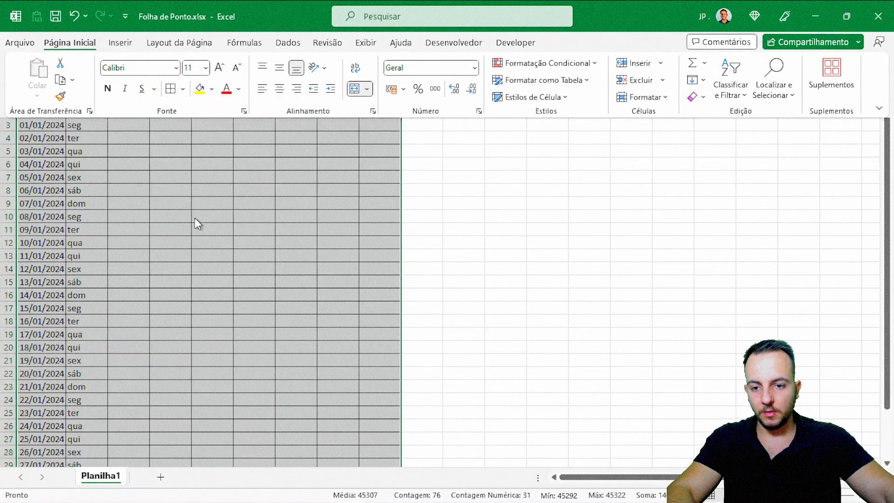
{"action": "left_click", "coordinate": [211, 187]}
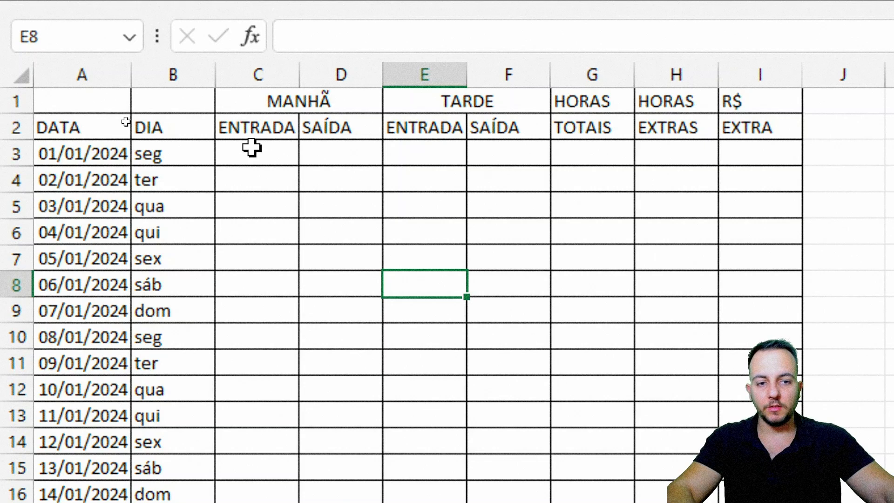
Step: Merge and centre the DATA heading across A1:A2 and the DIA heading across B1:B2
{"action": "mouse_move", "coordinate": [104, 102]}
{"action": "left_mouse_down"}
{"action": "mouse_move", "coordinate": [93, 122]}
{"action": "mouse_move", "coordinate": [110, 100]}
{"action": "mouse_move", "coordinate": [100, 124]}
{"action": "mouse_move", "coordinate": [104, 116]}
{"action": "left_mouse_up"}
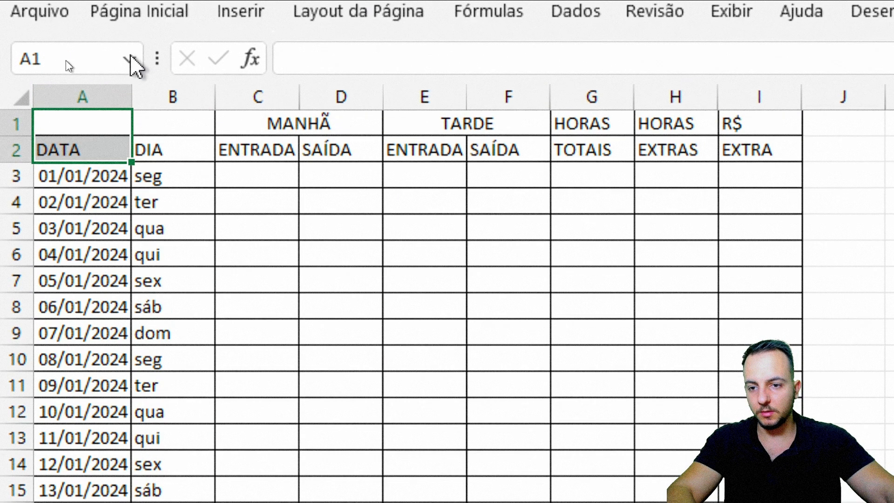
{"action": "left_click", "coordinate": [141, 21]}
{"action": "left_click", "coordinate": [710, 103]}
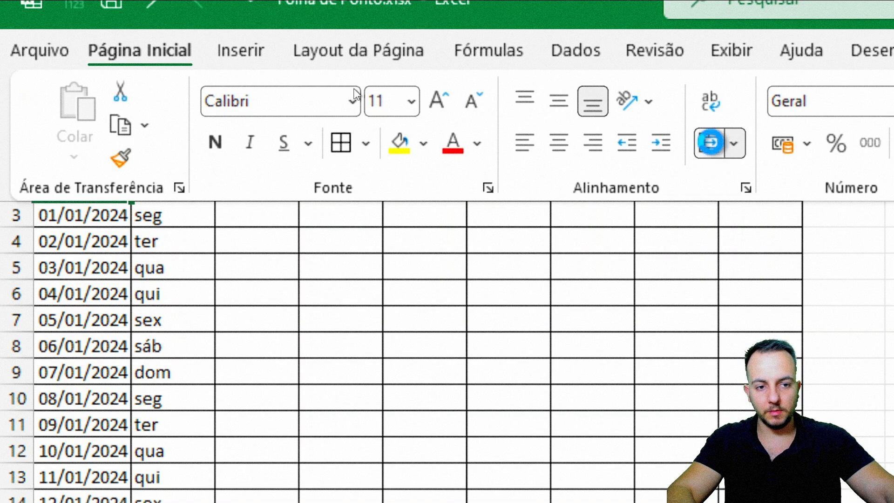
{"action": "left_click_drag", "start_coordinate": [186, 164], "coordinate": [180, 188]}
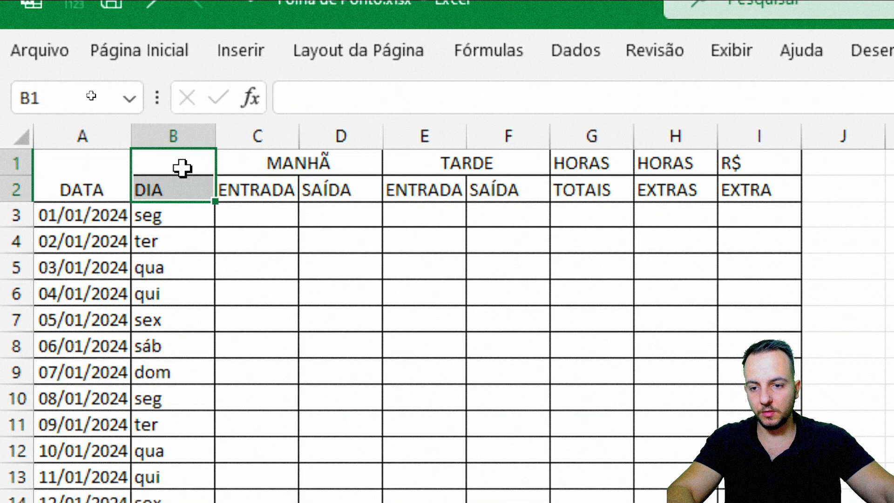
{"action": "left_click", "coordinate": [153, 63]}
{"action": "left_click", "coordinate": [715, 144]}
{"action": "left_click", "coordinate": [303, 243]}
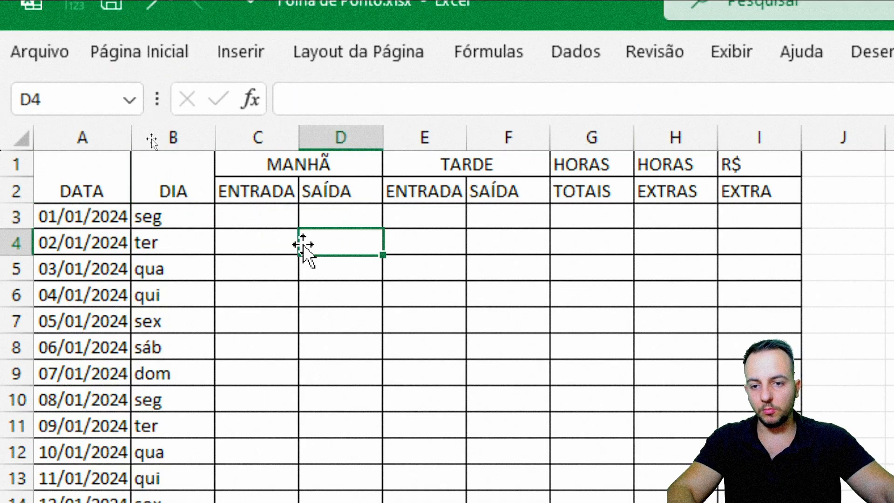
Step: Centre the contents of the whole timesheet, columns A to I, both vertically and horizontally
{"action": "left_click_drag", "start_coordinate": [47, 104], "coordinate": [381, 420]}
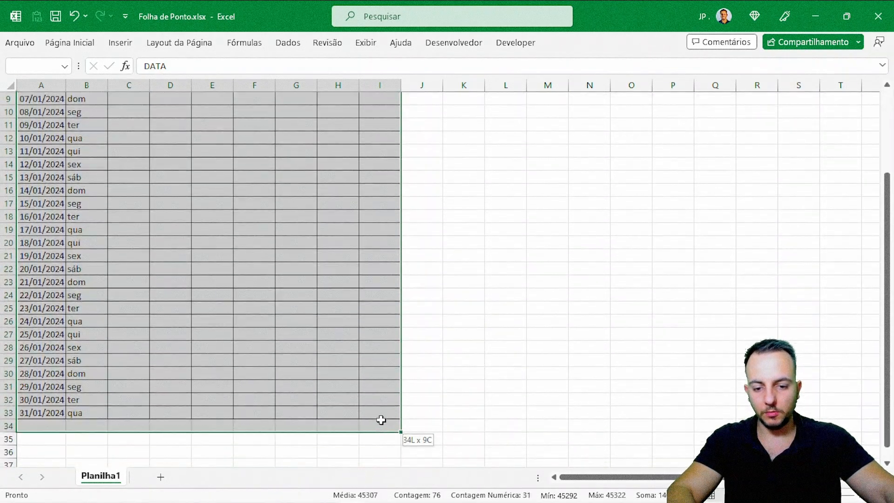
{"action": "scroll", "coordinate": [243, 265], "scroll_direction": "up", "scroll_amount": 3}
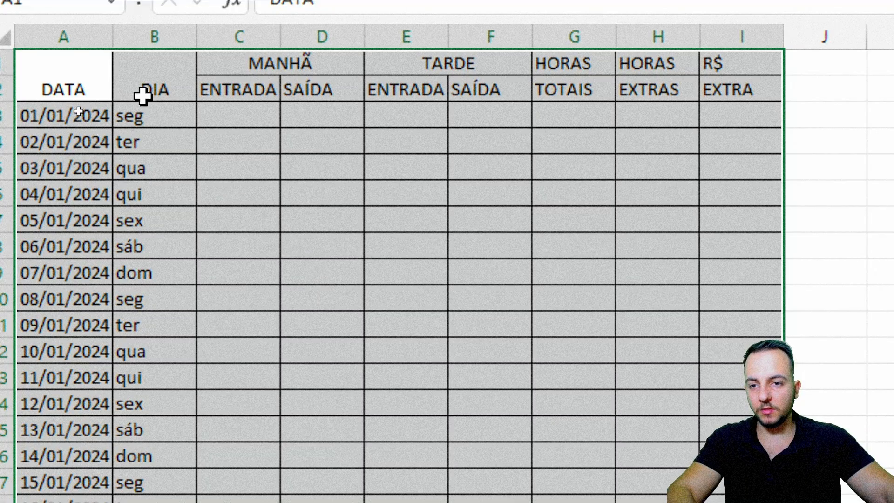
{"action": "left_click", "coordinate": [122, 55]}
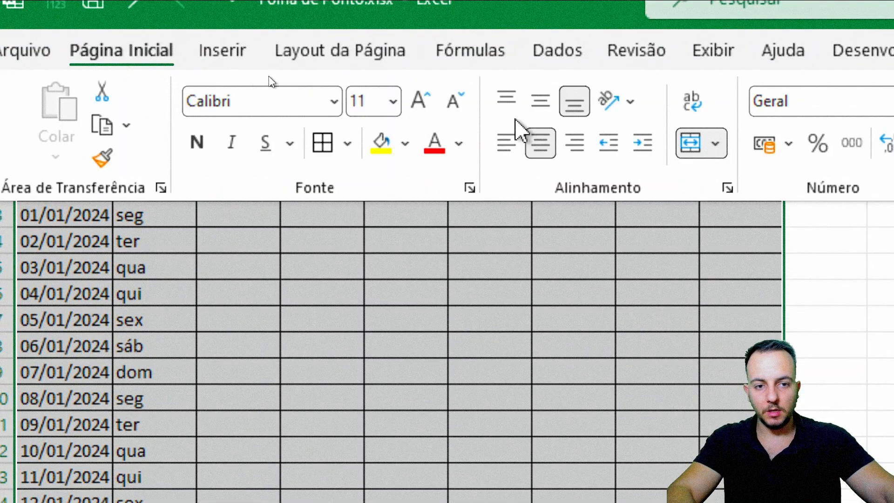
{"action": "left_click", "coordinate": [549, 105]}
{"action": "left_click", "coordinate": [573, 145]}
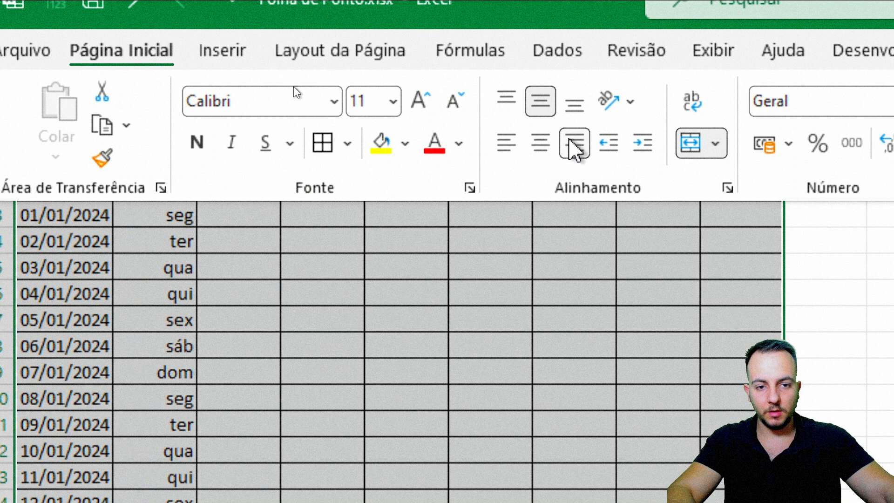
{"action": "left_click", "coordinate": [549, 145]}
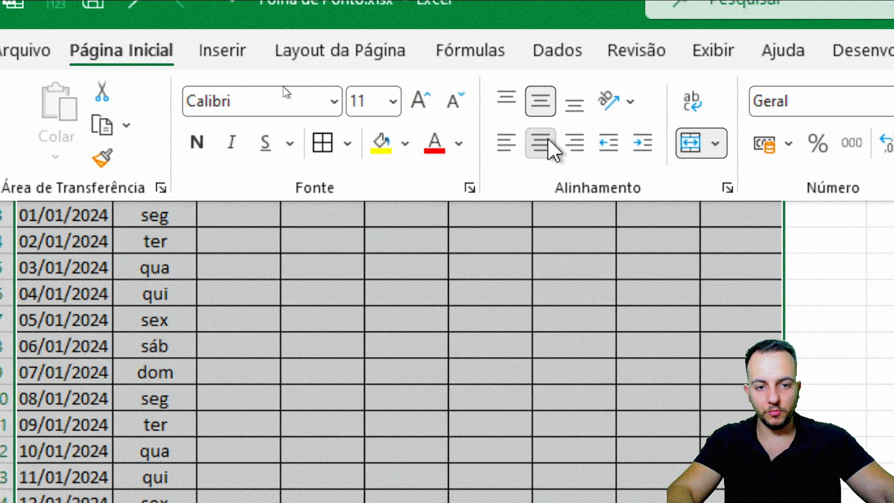
{"action": "left_click", "coordinate": [463, 253]}
{"action": "left_click", "coordinate": [406, 292]}
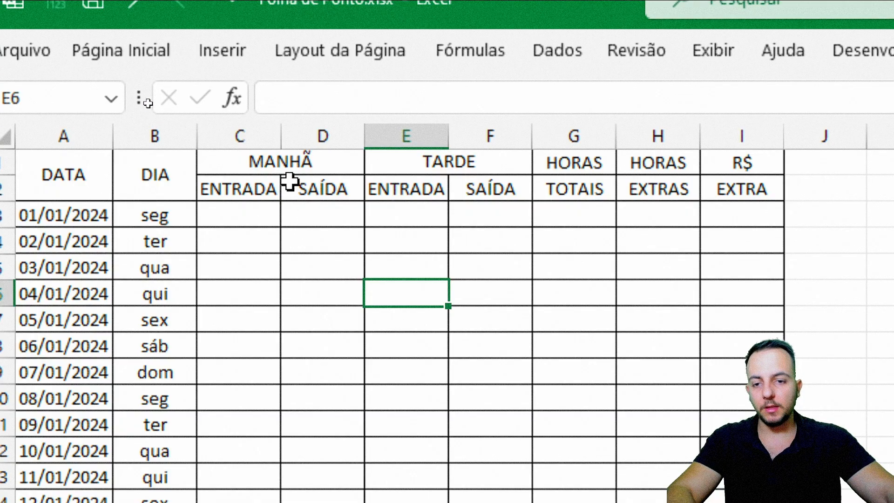
Step: Widen columns C to I equally and columns A and B slightly so the headings have more room
{"action": "left_click", "coordinate": [240, 136]}
{"action": "left_click_drag", "start_coordinate": [243, 146], "coordinate": [723, 159]}
{"action": "left_click_drag", "start_coordinate": [287, 130], "coordinate": [305, 137]}
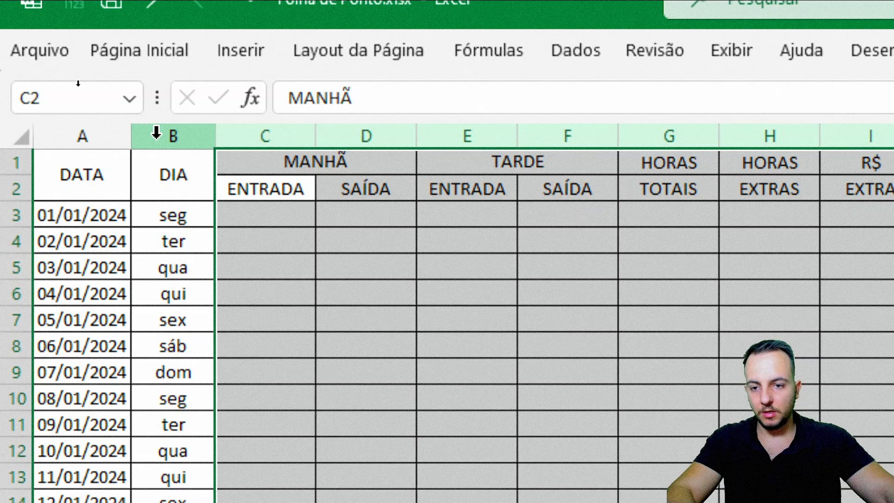
{"action": "left_click_drag", "start_coordinate": [156, 134], "coordinate": [132, 135]}
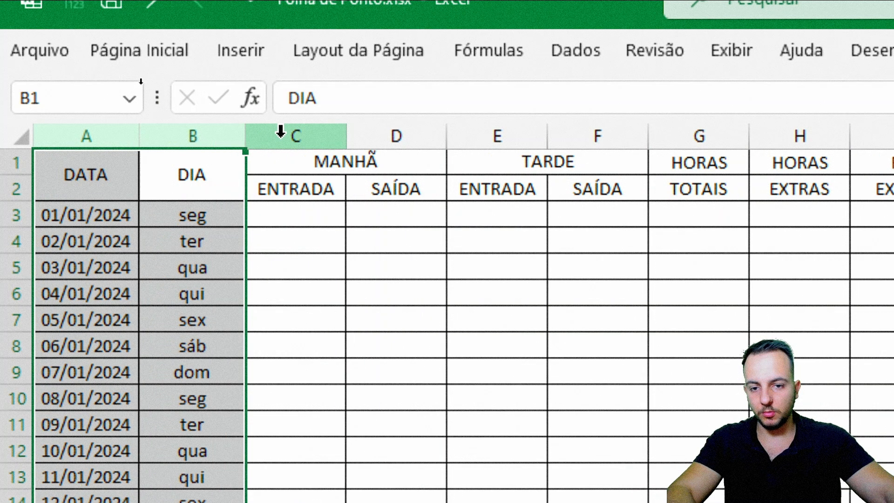
{"action": "left_click_drag", "start_coordinate": [279, 132], "coordinate": [893, 145]}
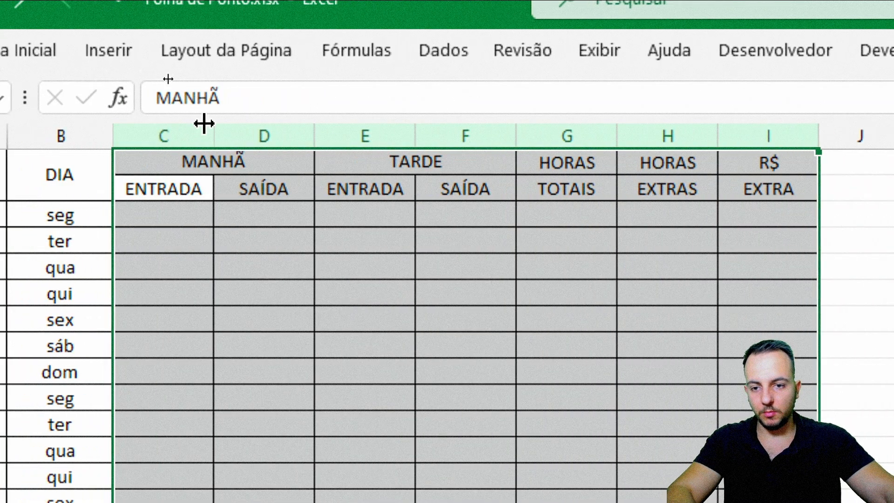
{"action": "left_click_drag", "start_coordinate": [214, 127], "coordinate": [224, 126]}
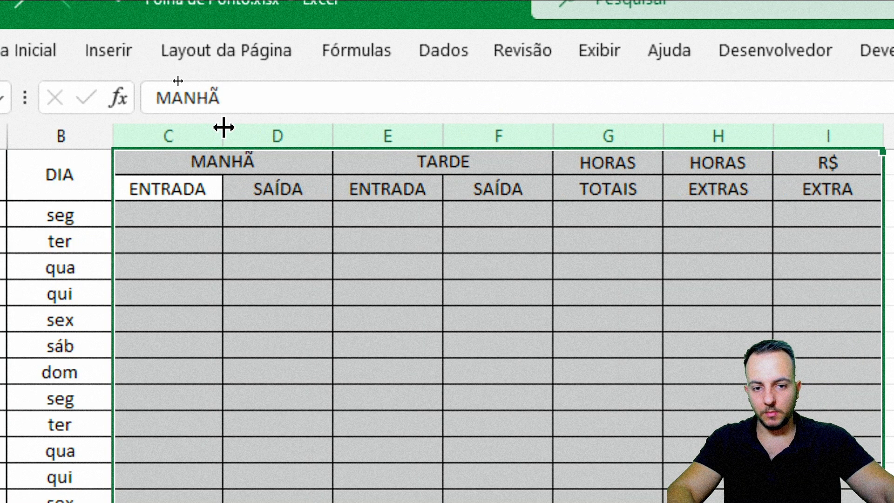
{"action": "left_click", "coordinate": [186, 153]}
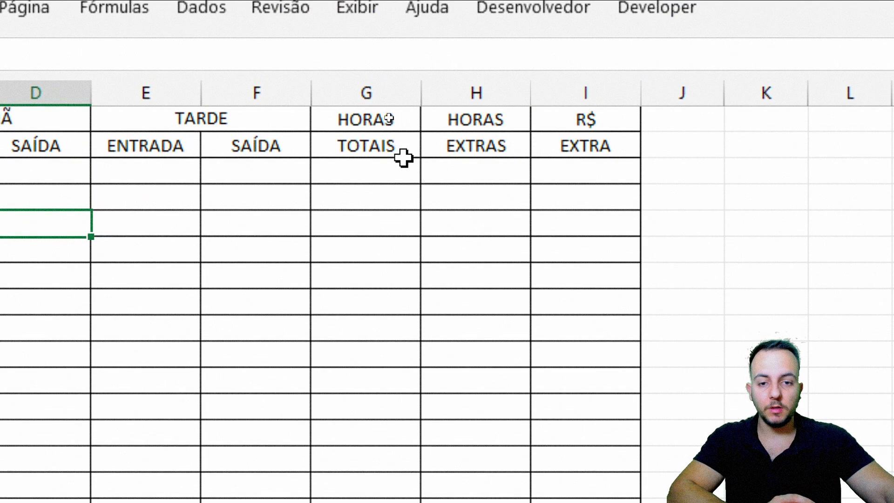
{"action": "left_click", "coordinate": [393, 93]}
{"action": "left_click", "coordinate": [484, 91]}
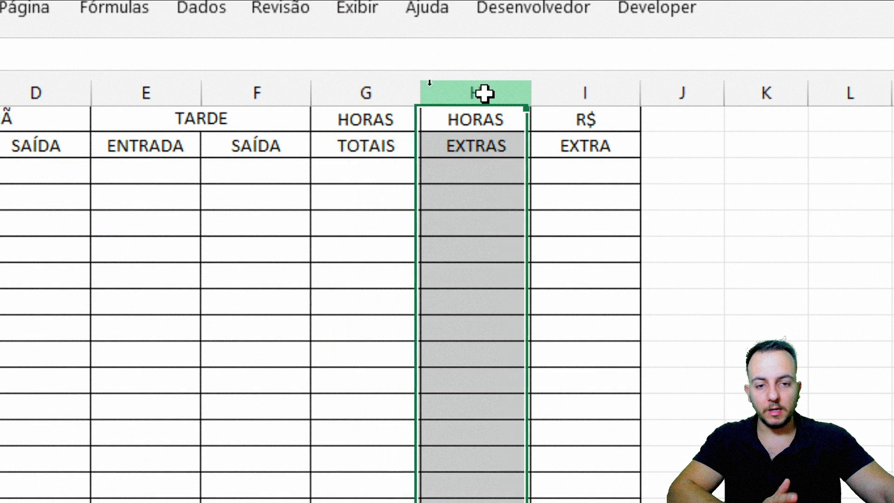
{"action": "left_click", "coordinate": [567, 89]}
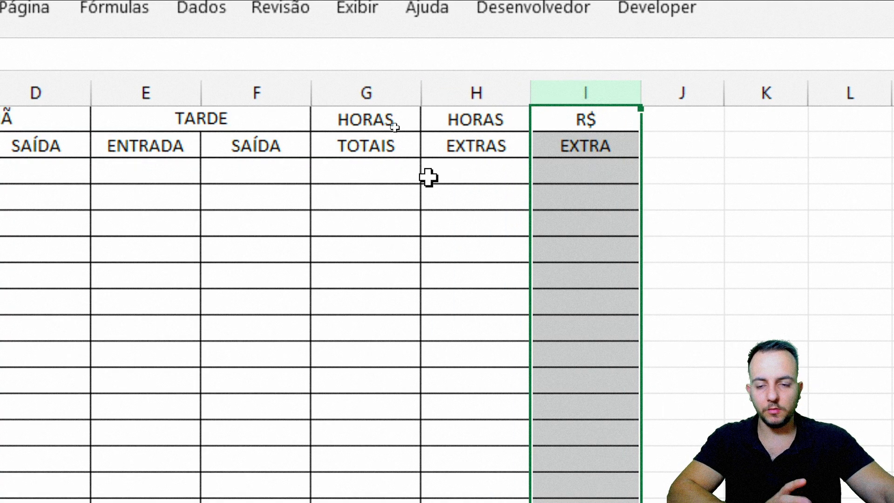
Step: Enter 8:00 as the morning ENTRADA time for 01/01/2024 in cell C3
{"action": "left_click", "coordinate": [236, 173]}
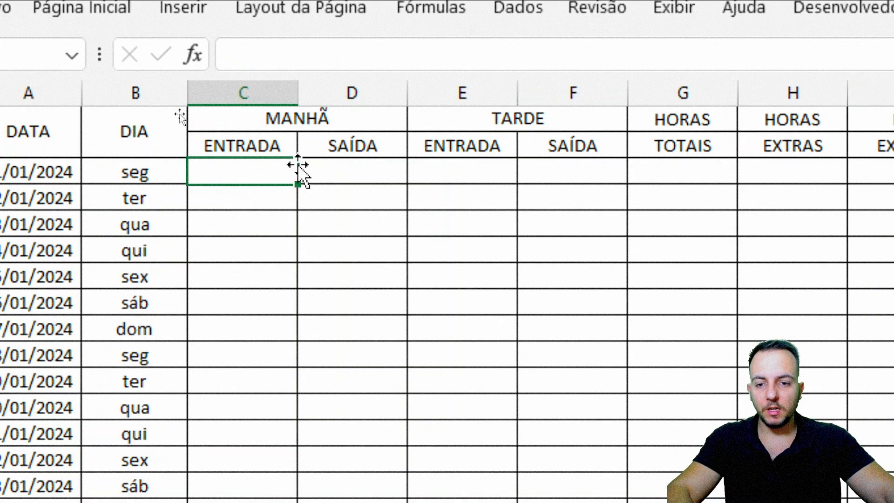
{"action": "type", "text": "8:00"}
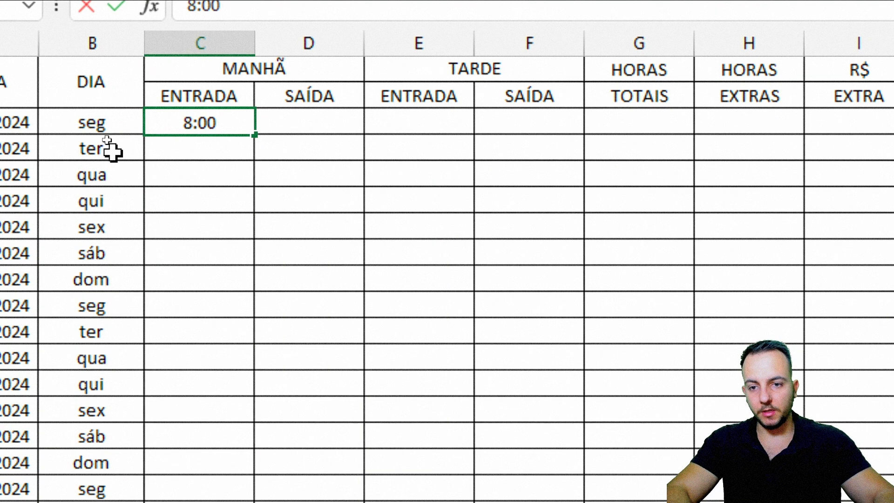
{"action": "key", "text": "Return"}
{"action": "left_click_drag", "start_coordinate": [171, 127], "coordinate": [241, 284]}
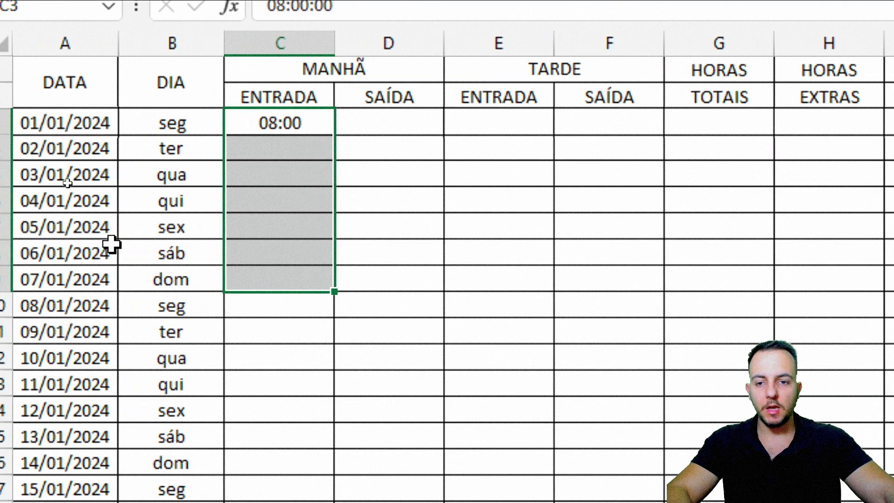
{"action": "left_click", "coordinate": [203, 148]}
{"action": "left_click", "coordinate": [198, 177]}
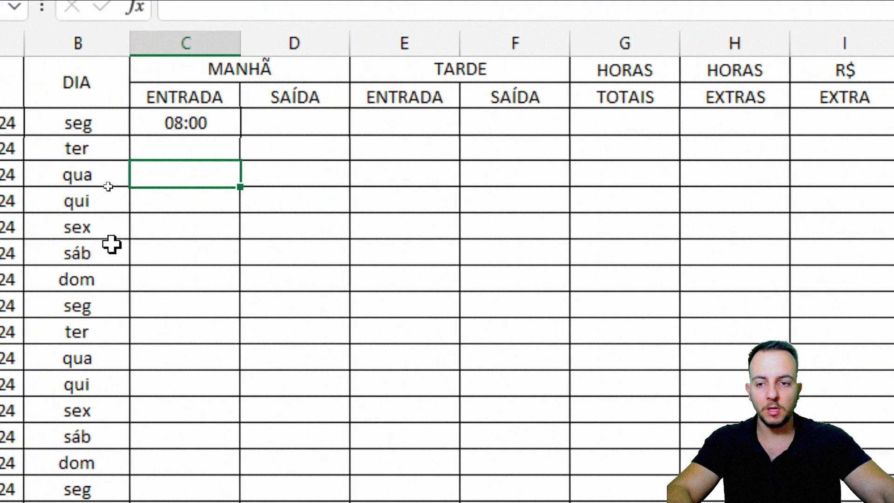
{"action": "left_click", "coordinate": [298, 130]}
{"action": "left_click", "coordinate": [303, 174]}
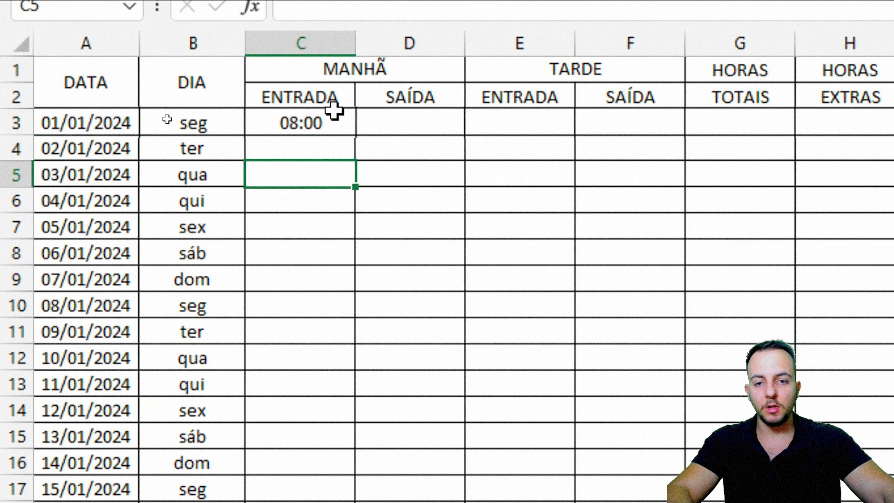
{"action": "left_click", "coordinate": [323, 121]}
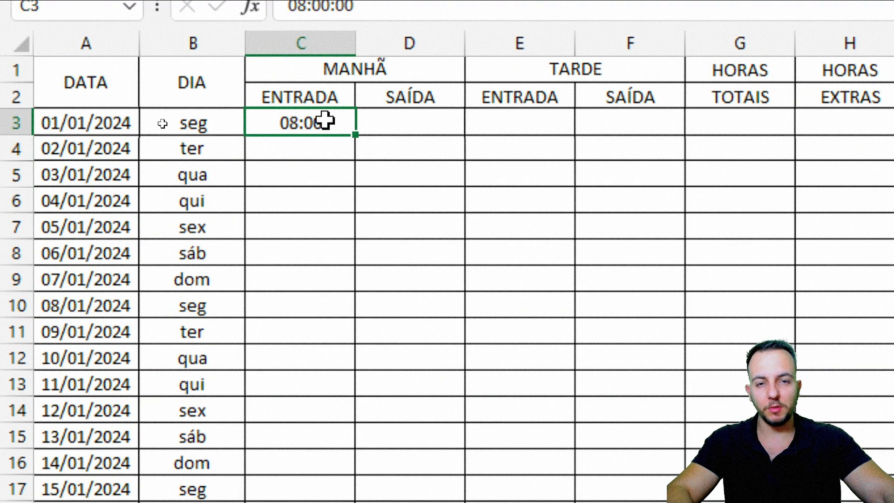
{"action": "left_click", "coordinate": [321, 173]}
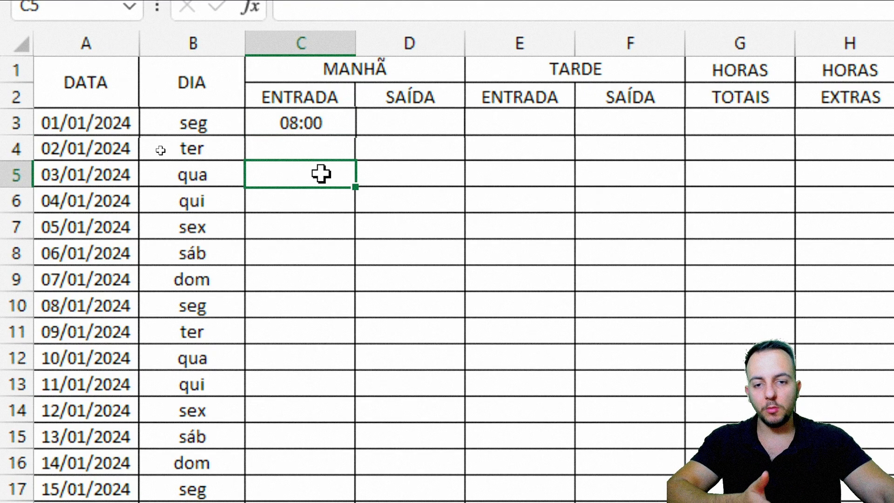
Step: Enter 12:00 as the morning SAÍDA time for 01/01/2024 in cell D3
{"action": "left_click", "coordinate": [394, 126]}
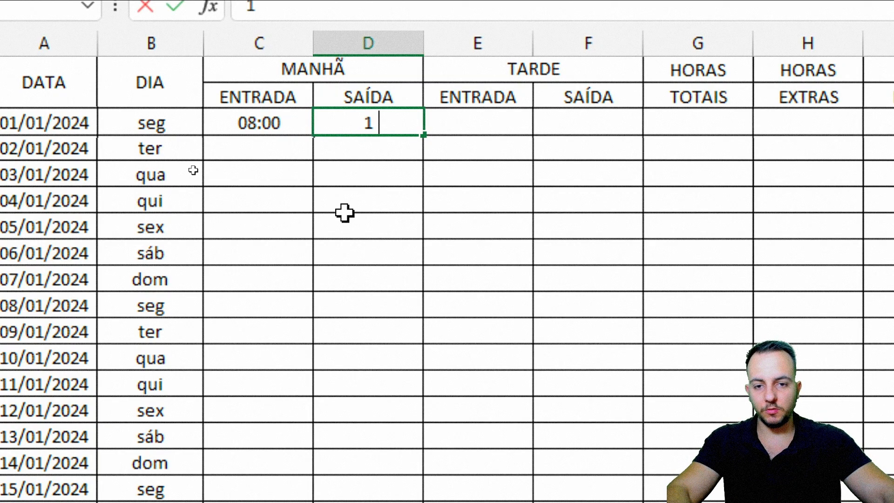
{"action": "type", "text": "12:00"}
{"action": "key", "text": "Tab"}
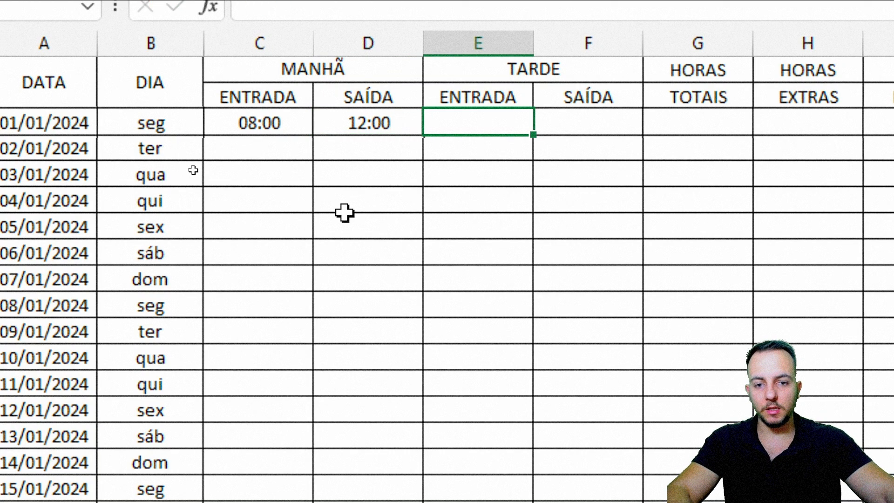
Step: Enter 13:00 and 17:00 as the afternoon ENTRADA and SAÍDA times for 01/01/2024 in cells E3 and F3
{"action": "type", "text": "13:0"}
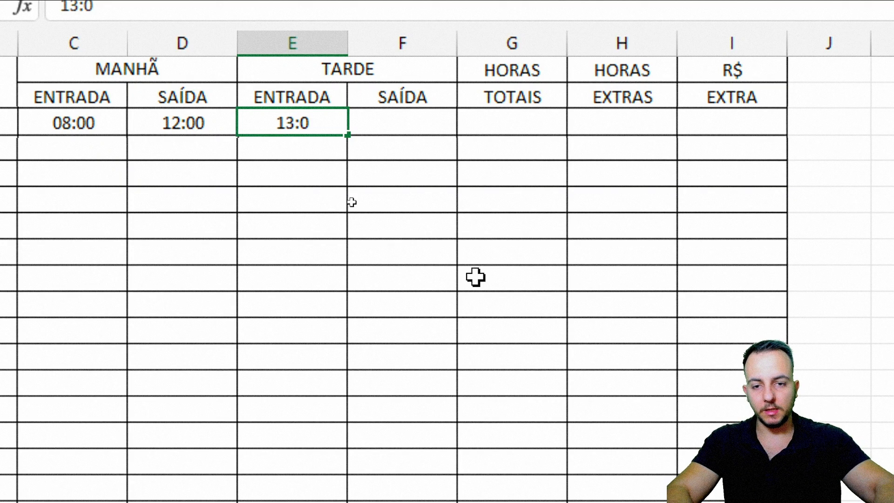
{"action": "type", "text": "0"}
{"action": "key", "text": "Tab"}
{"action": "type", "text": "17:"}
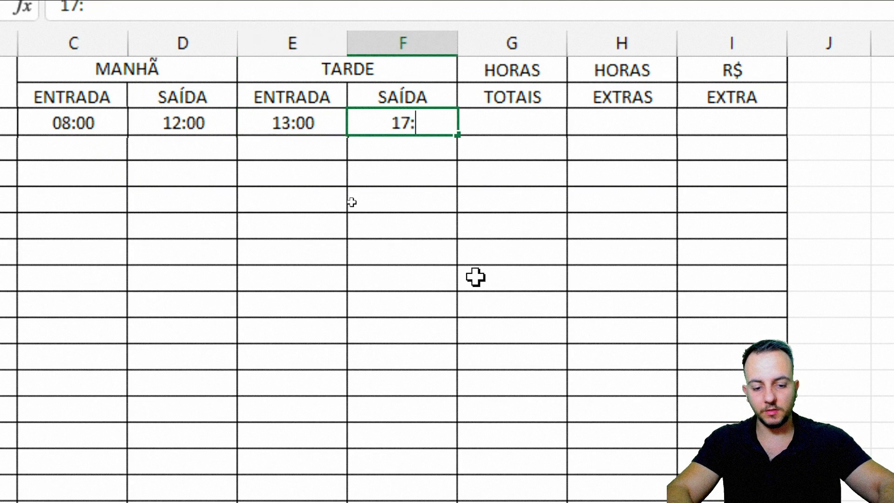
{"action": "type", "text": "00"}
{"action": "key", "text": "Return"}
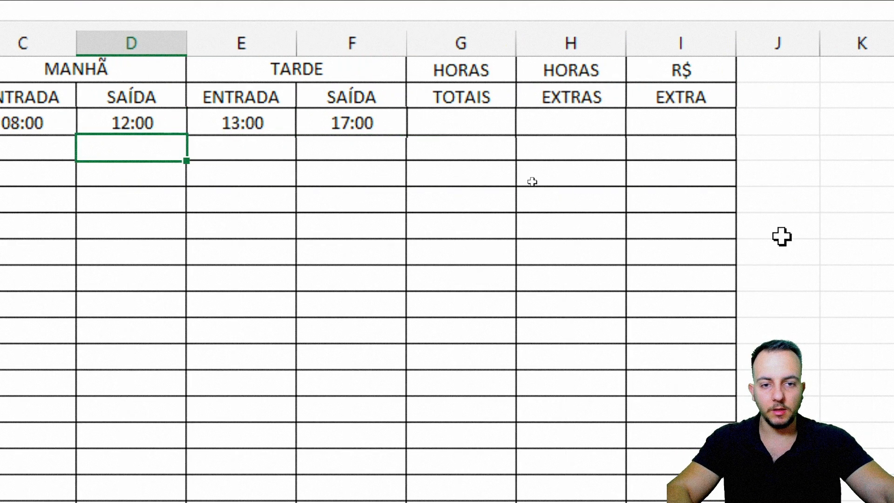
{"action": "left_click", "coordinate": [493, 122]}
{"action": "left_click", "coordinate": [474, 43]}
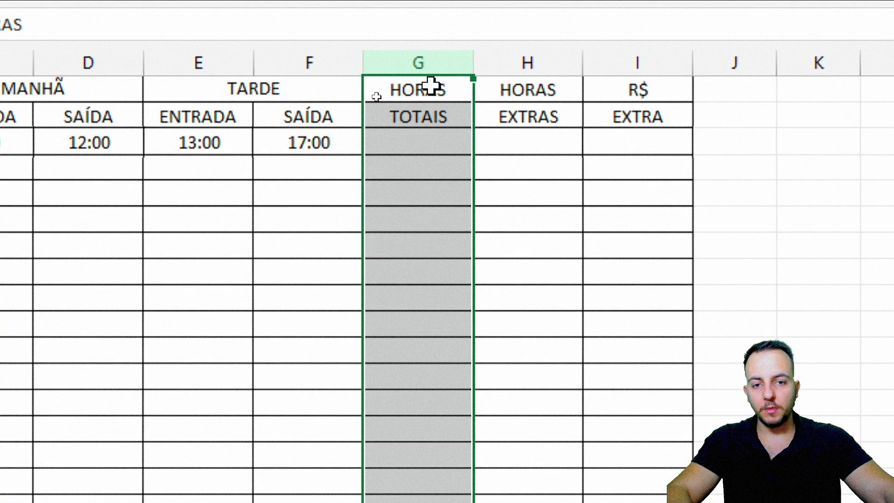
{"action": "left_click_drag", "start_coordinate": [418, 94], "coordinate": [433, 244]}
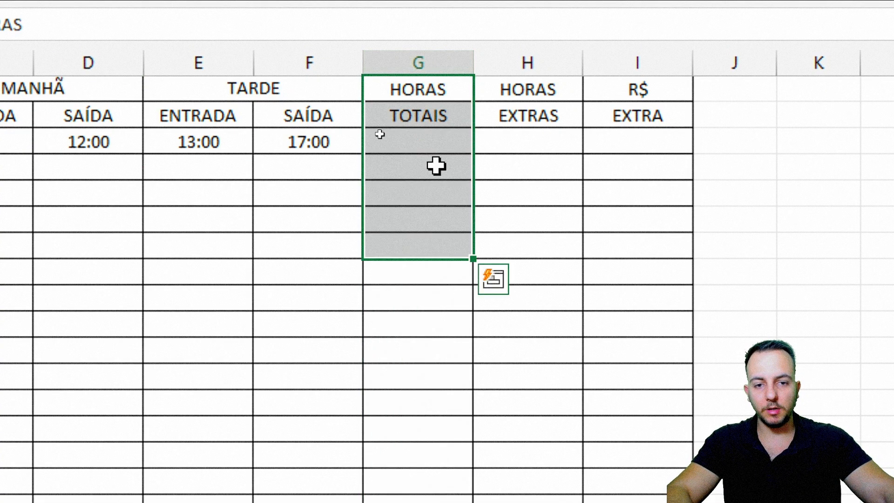
{"action": "left_click", "coordinate": [443, 144]}
{"action": "key", "text": "shift+space"}
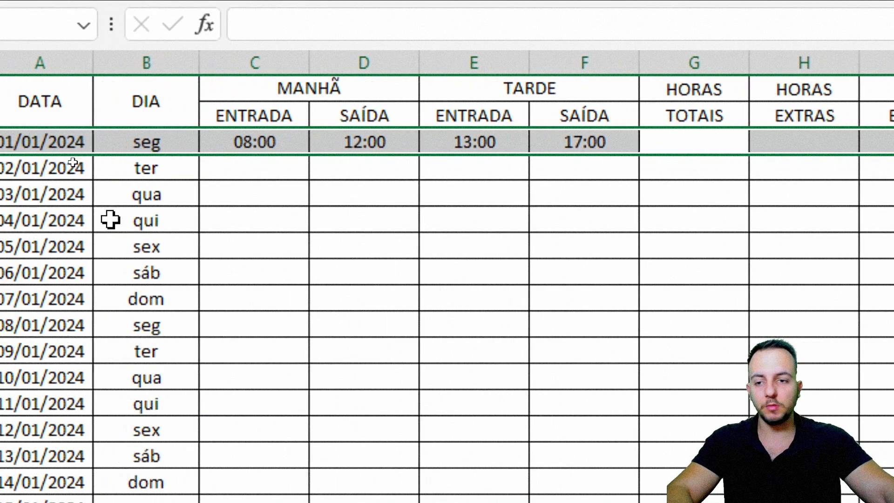
Step: Fill the two heading rows of the timesheet, A1 to I2, with the dark orange theme colour
{"action": "left_click", "coordinate": [117, 95]}
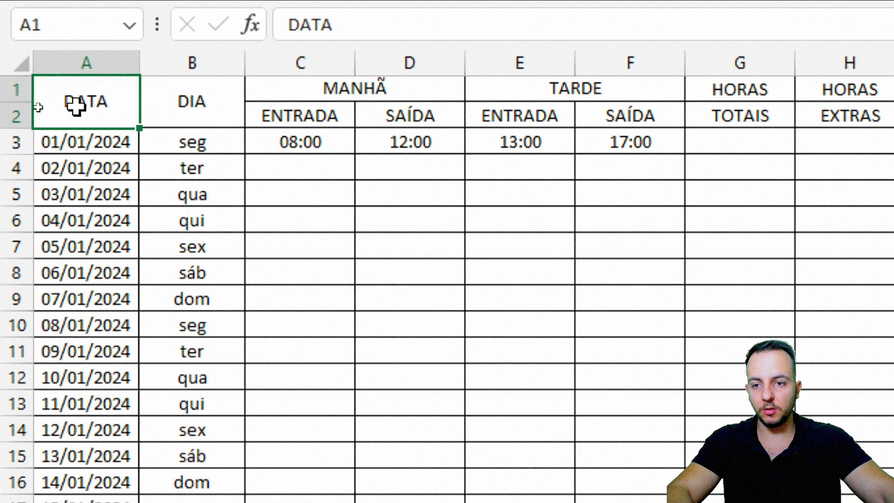
{"action": "left_click_drag", "start_coordinate": [76, 104], "coordinate": [893, 119]}
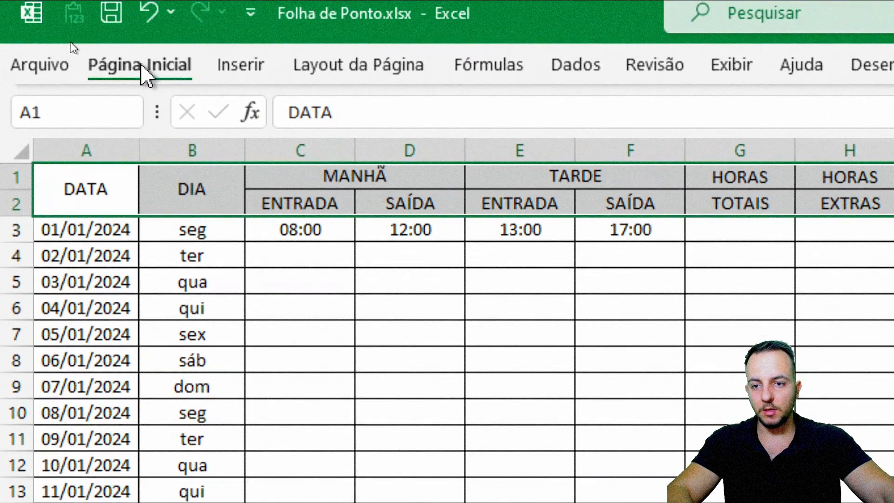
{"action": "left_click", "coordinate": [144, 73]}
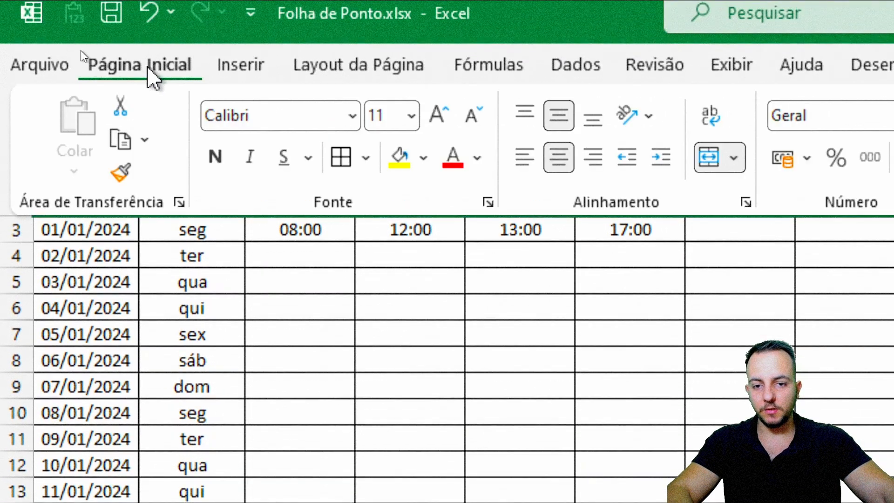
{"action": "left_click", "coordinate": [423, 157]}
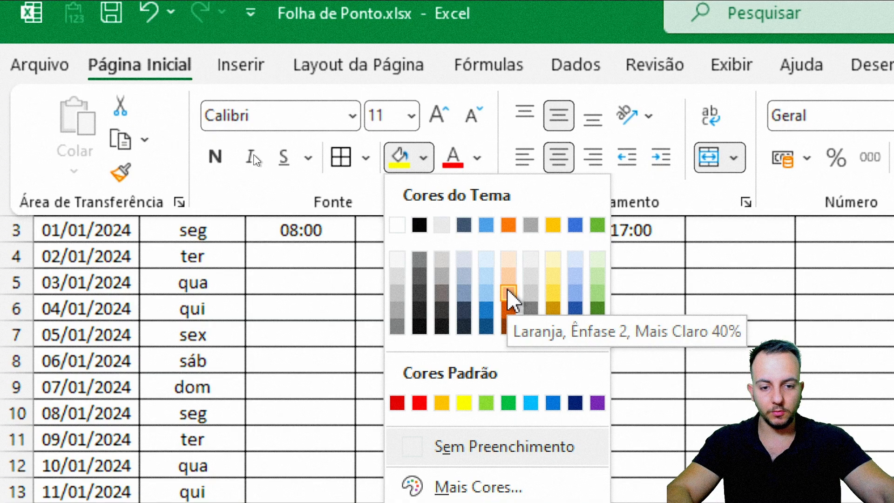
{"action": "left_click", "coordinate": [508, 305]}
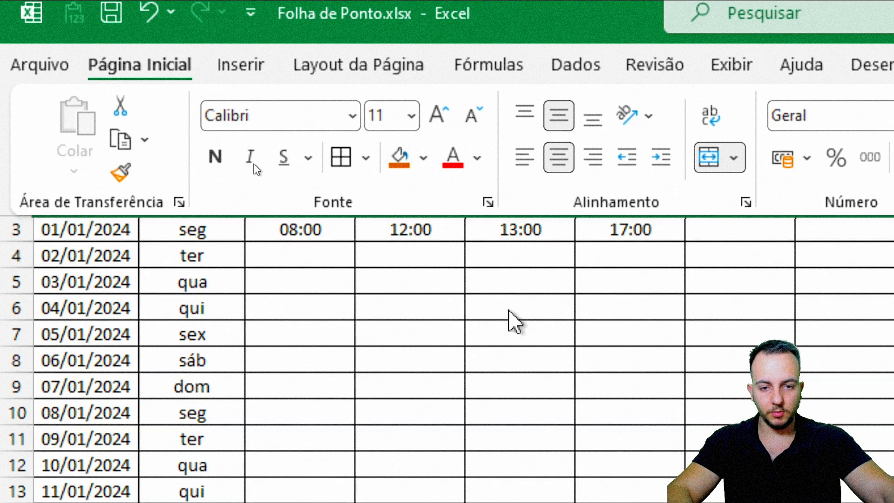
Step: Make the text of the heading rows A1 to I2 white and bold
{"action": "left_click", "coordinate": [479, 166]}
{"action": "left_click", "coordinate": [448, 267]}
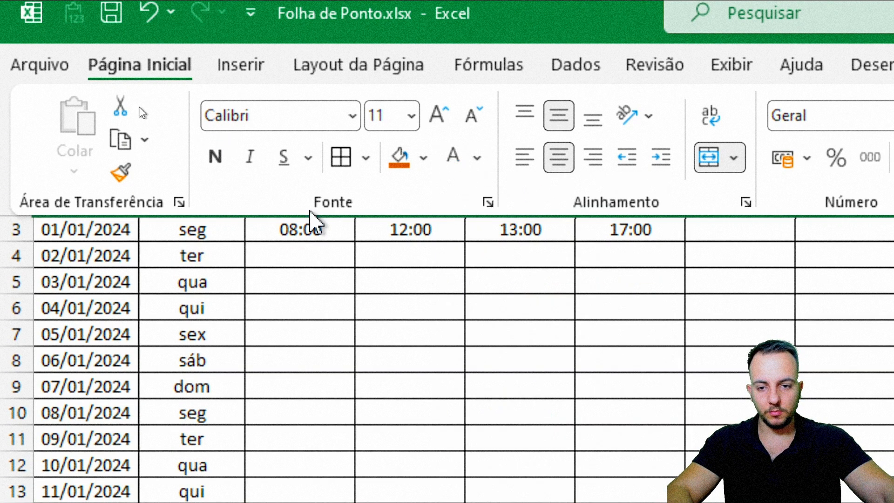
{"action": "left_click", "coordinate": [213, 164]}
{"action": "left_click", "coordinate": [255, 295]}
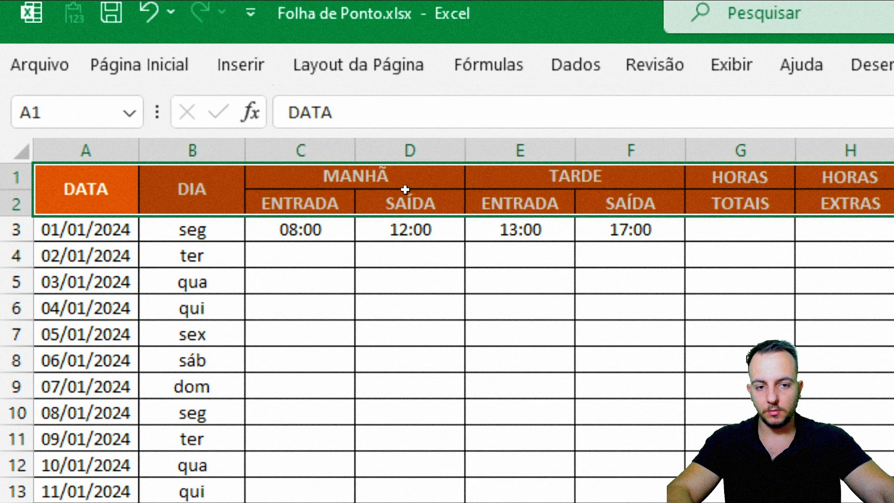
{"action": "left_click", "coordinate": [778, 358]}
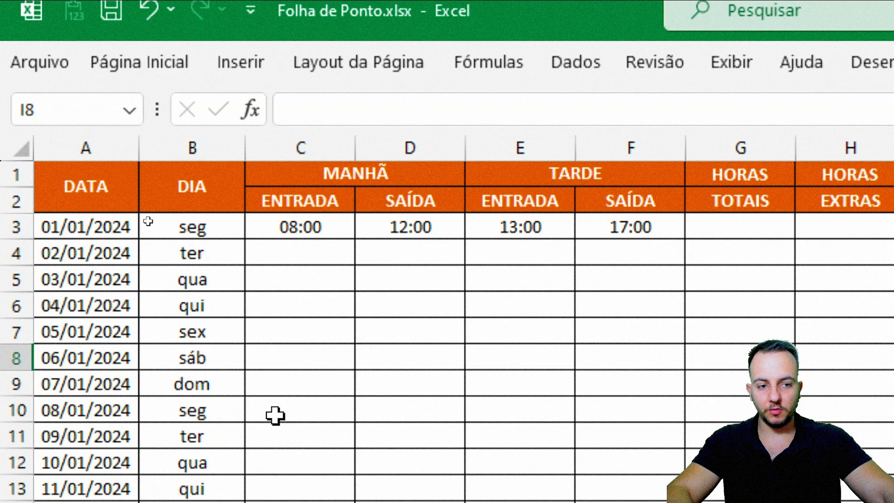
Step: Fill the HORAS TOTAIS, HORAS EXTRAS and R$ EXTRA cells from row 3 to row 33 with the lightest orange theme colour
{"action": "left_click_drag", "start_coordinate": [570, 238], "coordinate": [770, 375]}
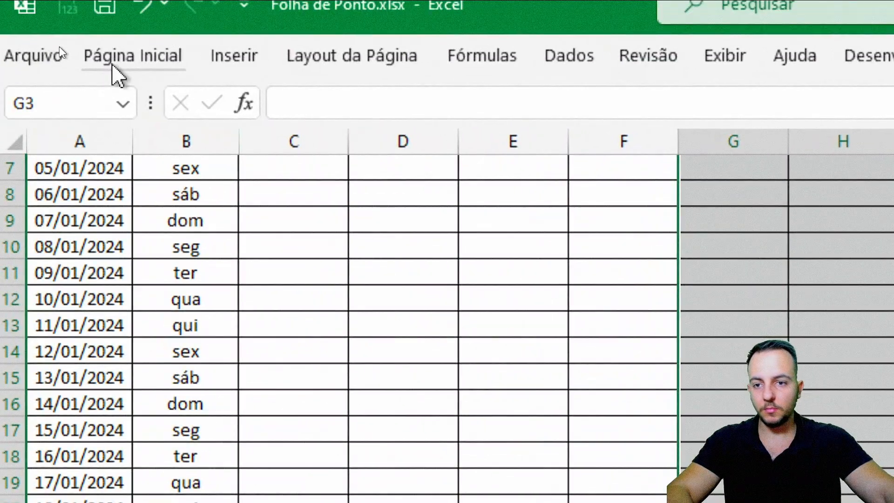
{"action": "left_click", "coordinate": [111, 65]}
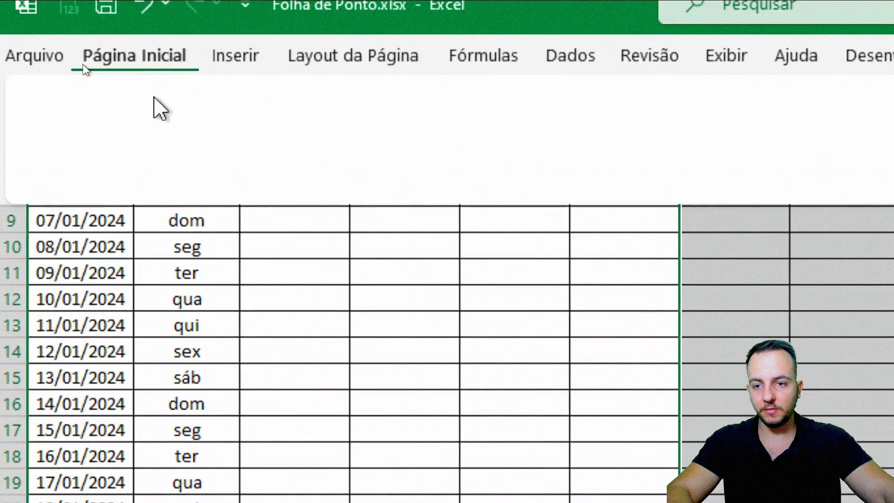
{"action": "left_click", "coordinate": [418, 149]}
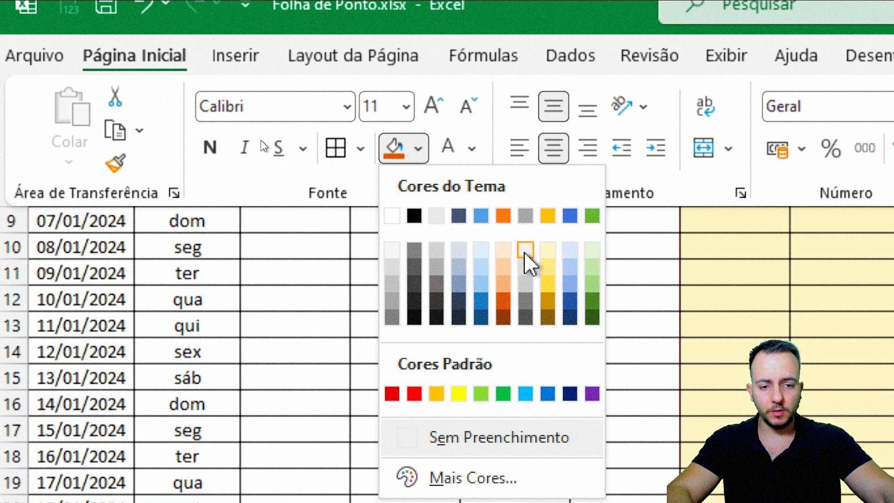
{"action": "left_click", "coordinate": [503, 251]}
{"action": "scroll", "coordinate": [562, 267], "scroll_direction": "up", "scroll_amount": 2}
{"action": "left_click", "coordinate": [563, 251]}
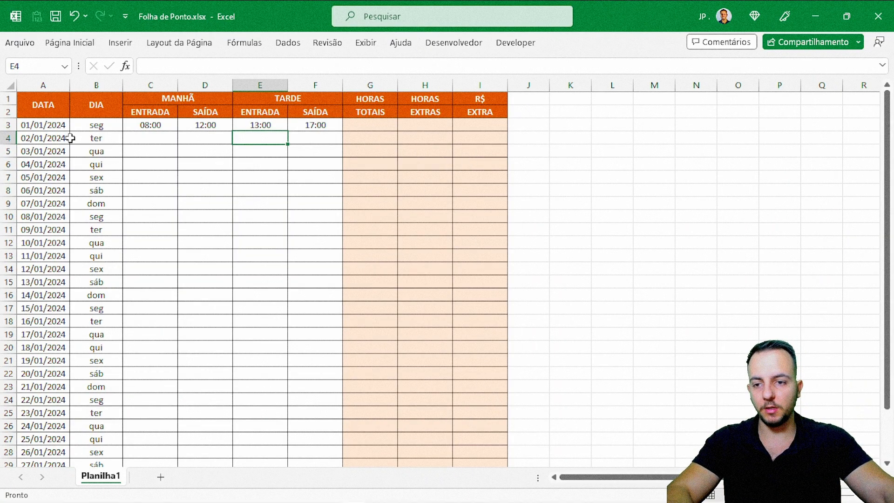
Step: Fill the date and weekday cells A3 to B33 with the lightest grey theme colour
{"action": "left_click_drag", "start_coordinate": [46, 125], "coordinate": [88, 441]}
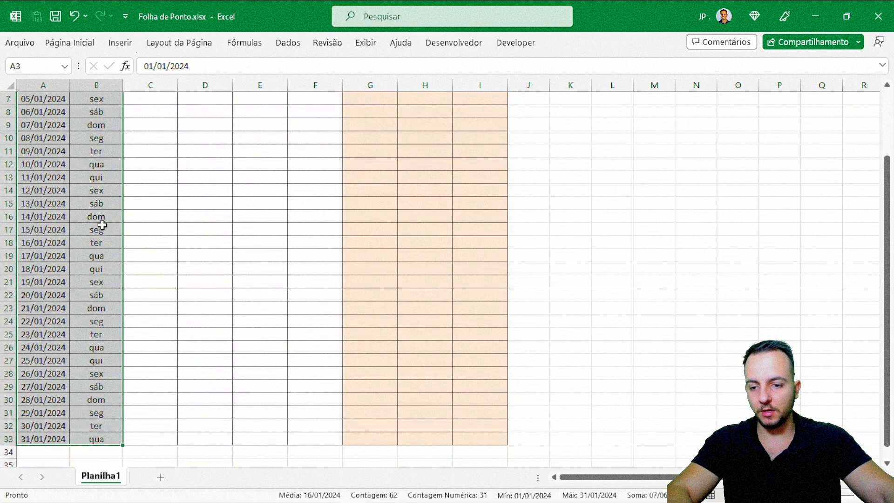
{"action": "left_click", "coordinate": [83, 47]}
{"action": "left_click", "coordinate": [211, 89]}
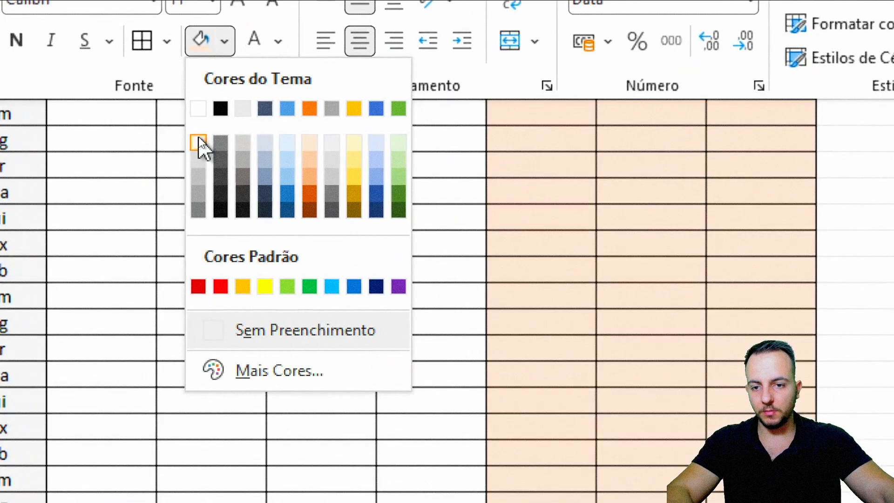
{"action": "left_click", "coordinate": [198, 142]}
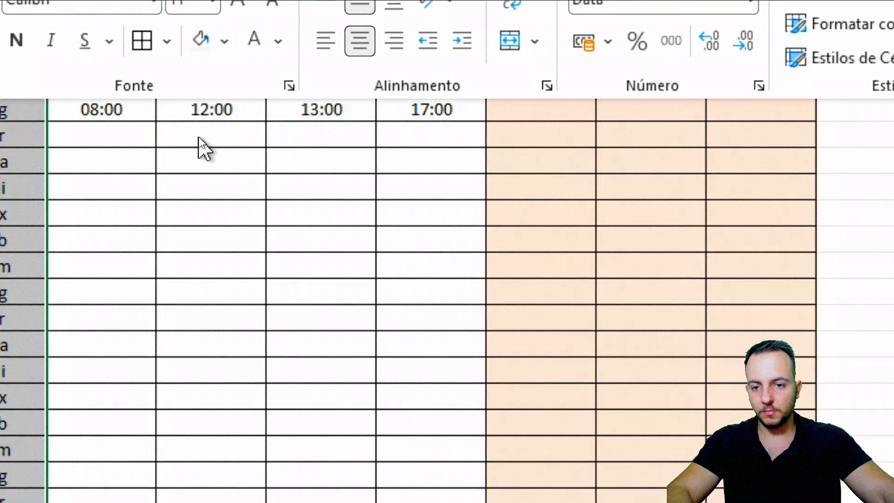
{"action": "left_click", "coordinate": [177, 146]}
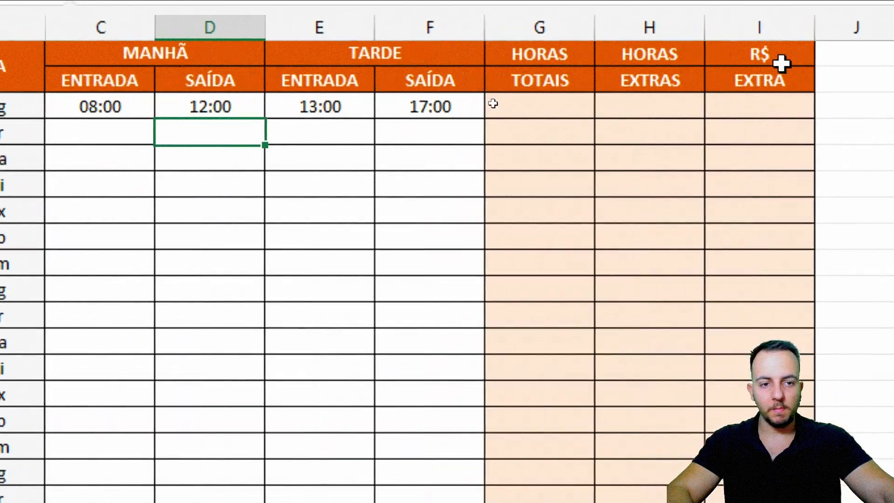
Step: Calculate the HORAS TOTAIS for 01/01/2024 in cell G3 with the formula =(D3-C3)+(F3-E3)
{"action": "left_click", "coordinate": [370, 125]}
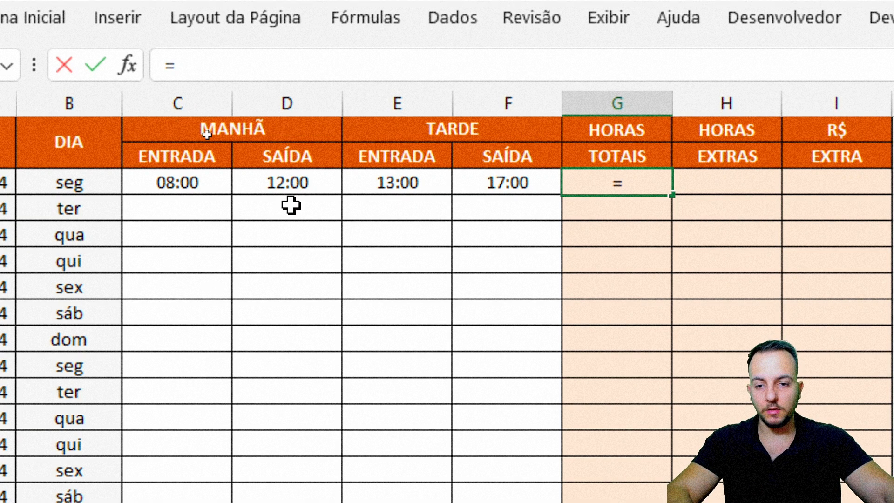
{"action": "left_click", "coordinate": [336, 191]}
{"action": "type", "text": "-"}
{"action": "left_click", "coordinate": [224, 191]}
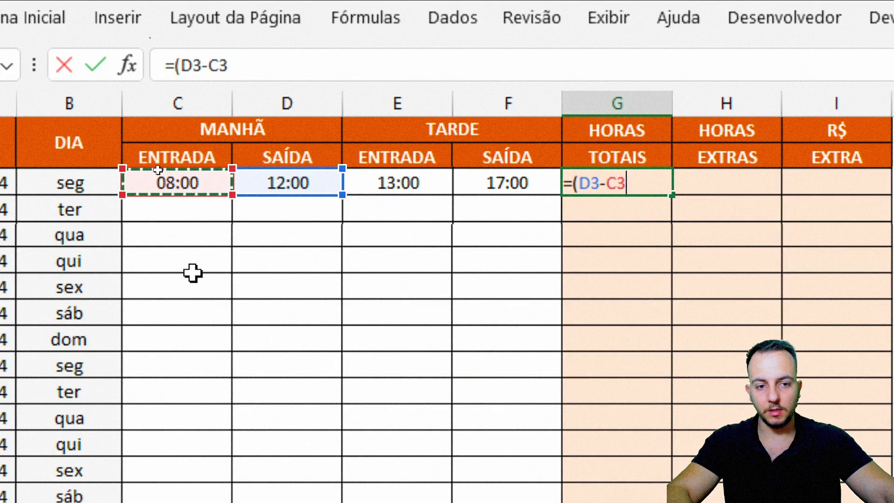
{"action": "type", "text": ")"}
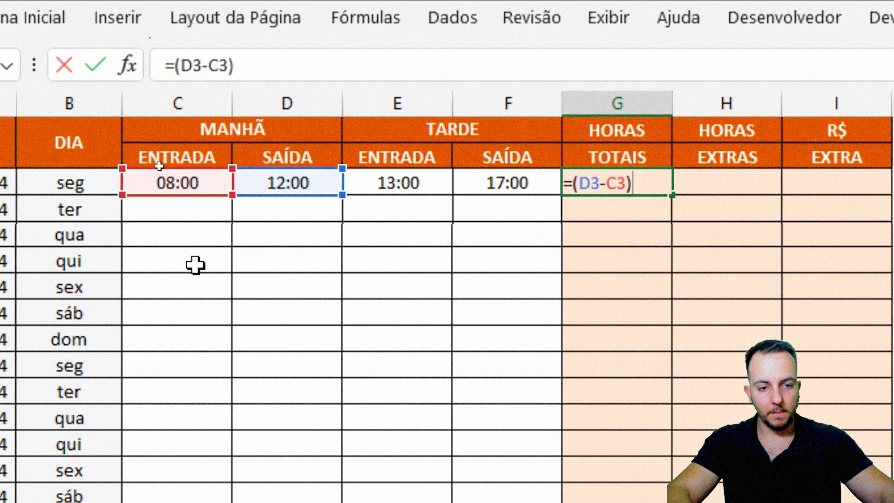
{"action": "type", "text": "+("}
{"action": "left_click", "coordinate": [465, 183]}
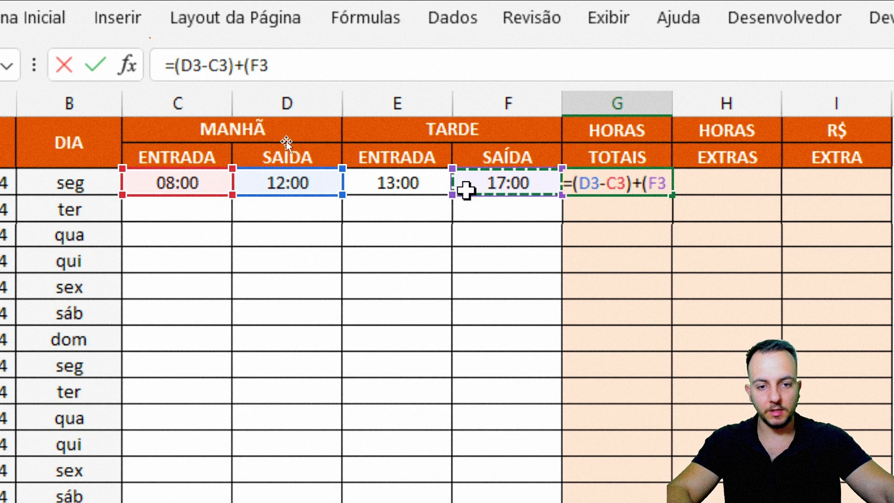
{"action": "type", "text": "-"}
{"action": "left_click", "coordinate": [396, 192]}
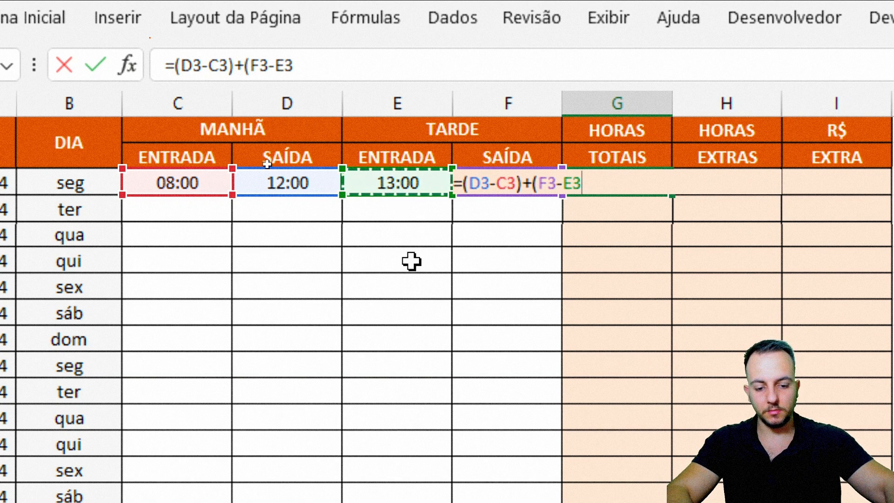
{"action": "type", "text": ")"}
{"action": "key", "text": "Return"}
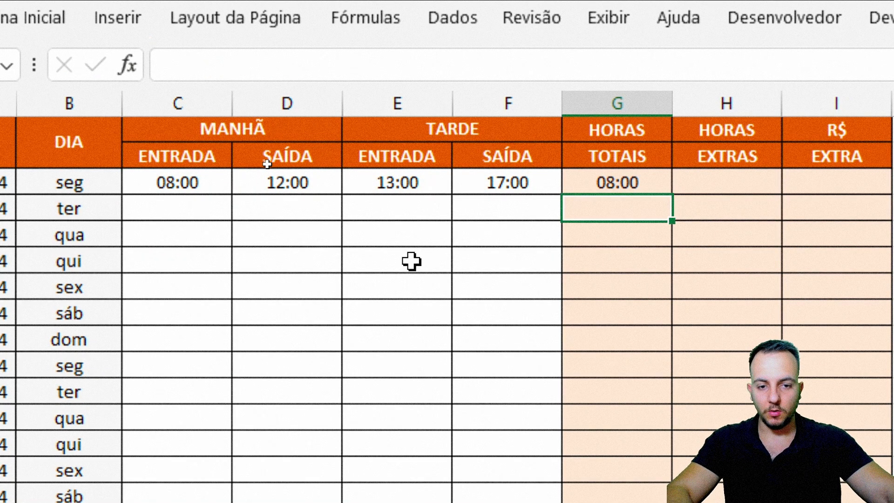
{"action": "key", "text": "ctrl+2"}
{"action": "left_click_drag", "start_coordinate": [180, 203], "coordinate": [203, 292]}
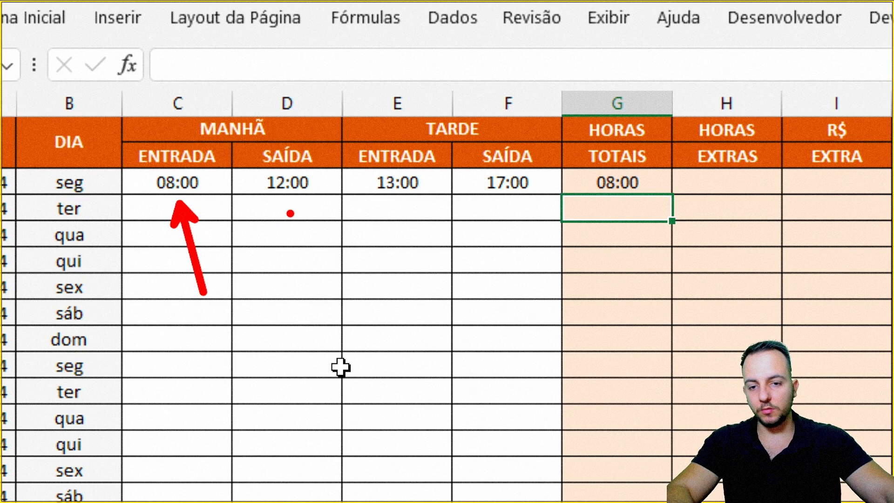
{"action": "left_click_drag", "start_coordinate": [290, 214], "coordinate": [279, 279]}
{"action": "left_click_drag", "start_coordinate": [399, 213], "coordinate": [402, 301]}
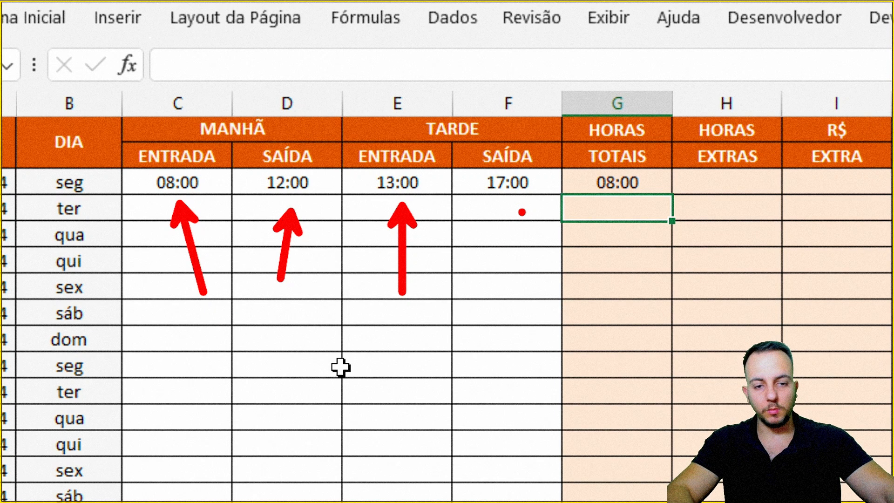
{"action": "left_click_drag", "start_coordinate": [516, 213], "coordinate": [516, 301]}
{"action": "left_click_drag", "start_coordinate": [619, 157], "coordinate": [660, 145]}
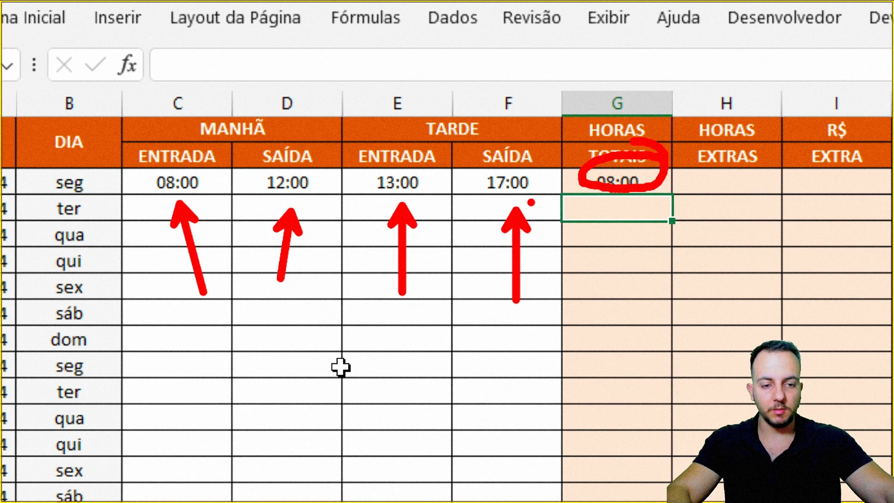
{"action": "key", "text": "Escape"}
Step: Enter the Tuesday times in row 4: morning entry 7:50 and exit 12:17, afternoon entry 13:40 and exit 18:52
{"action": "left_click", "coordinate": [160, 210]}
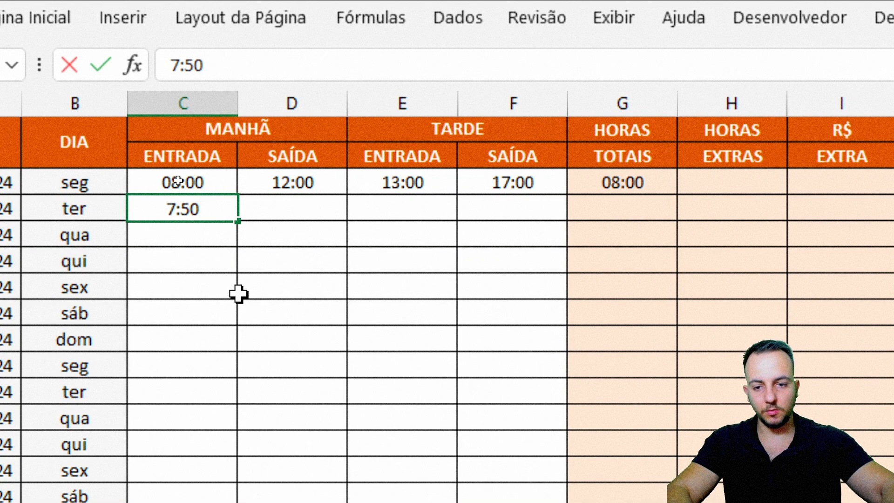
{"action": "key", "text": "Tab"}
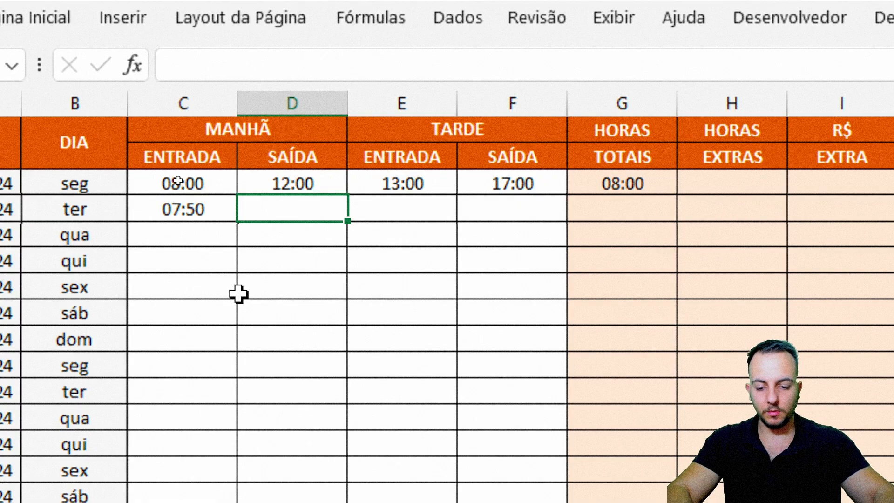
{"action": "type", "text": "12:17"}
{"action": "key", "text": "Tab"}
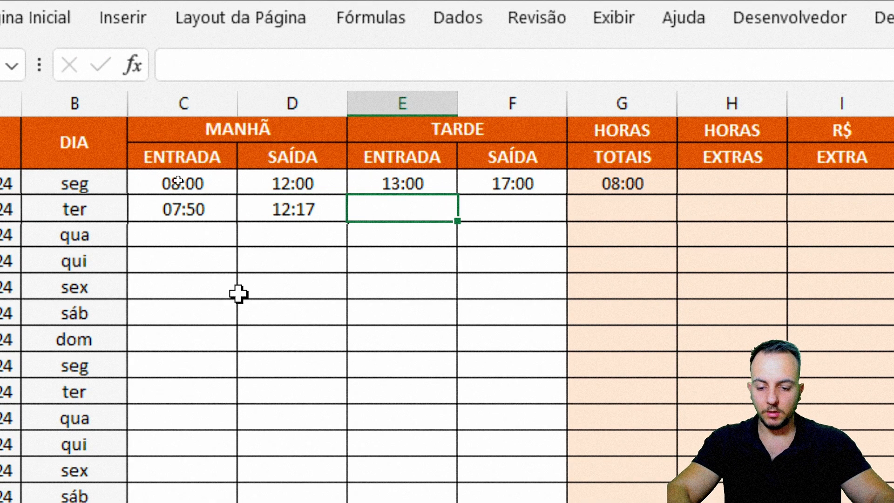
{"action": "type", "text": "13:40"}
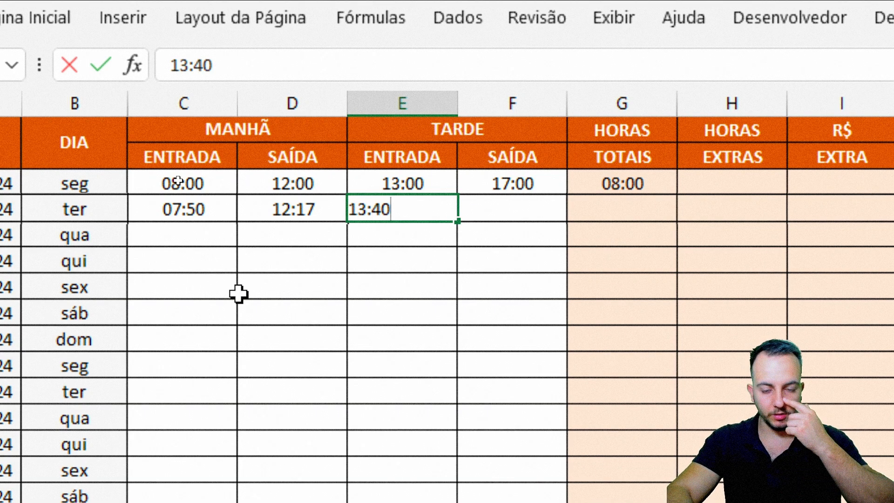
{"action": "key", "text": "Return"}
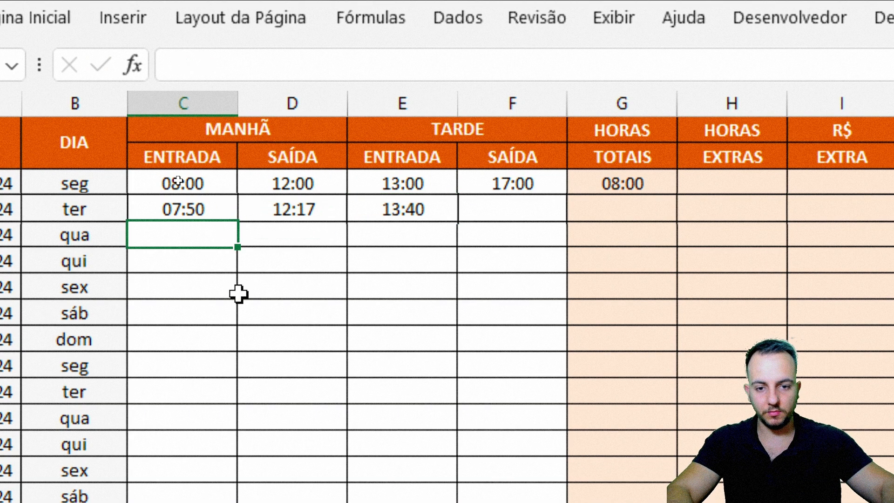
{"action": "left_click", "coordinate": [543, 208]}
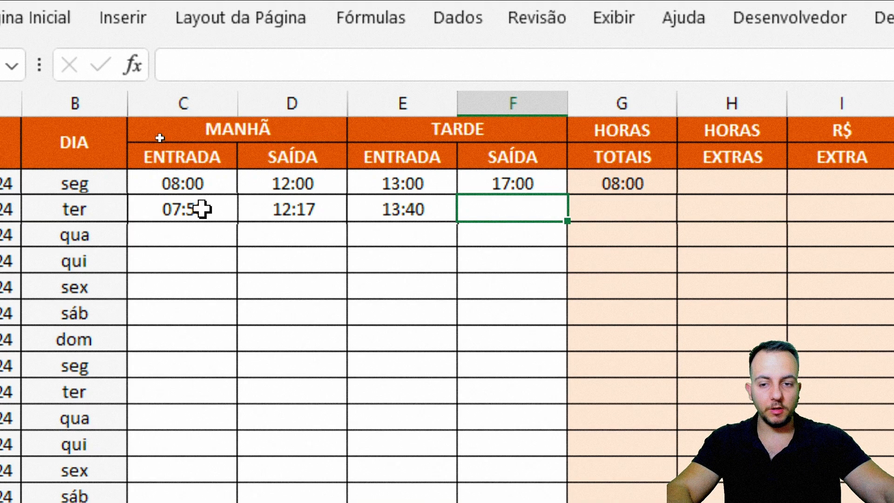
{"action": "left_click_drag", "start_coordinate": [205, 187], "coordinate": [195, 313]}
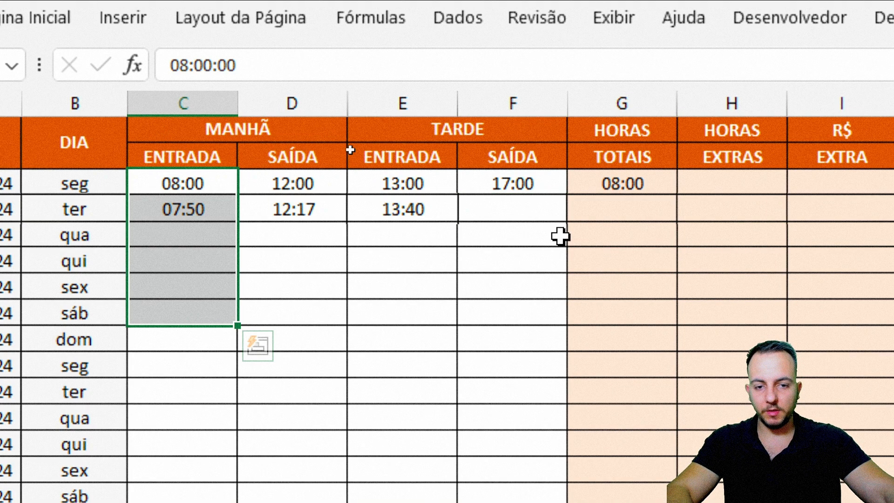
{"action": "left_click", "coordinate": [492, 207]}
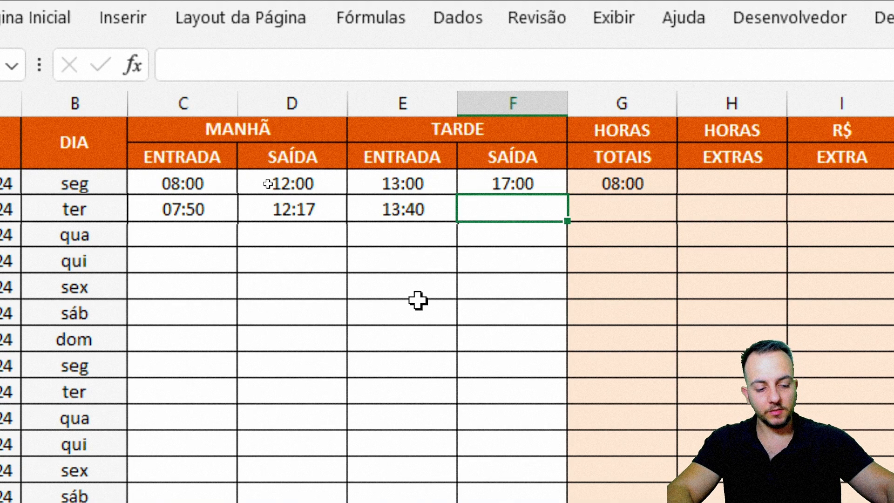
{"action": "type", "text": "18:52"}
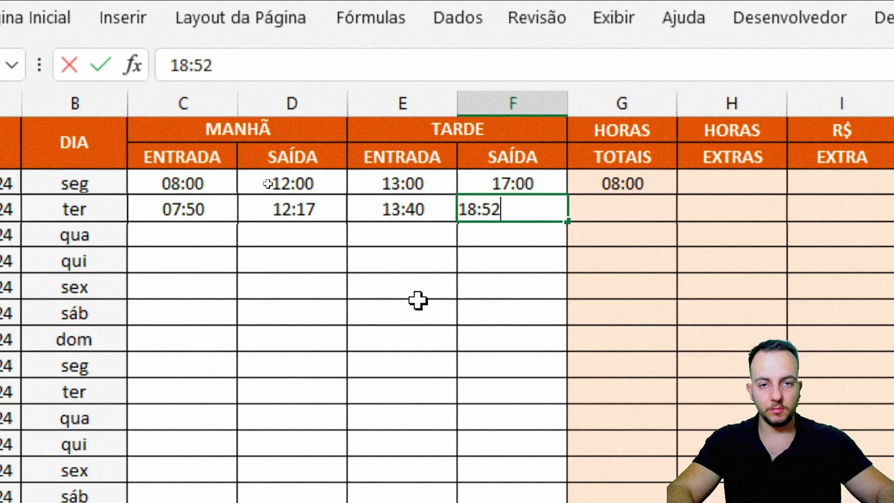
{"action": "key", "text": "Return"}
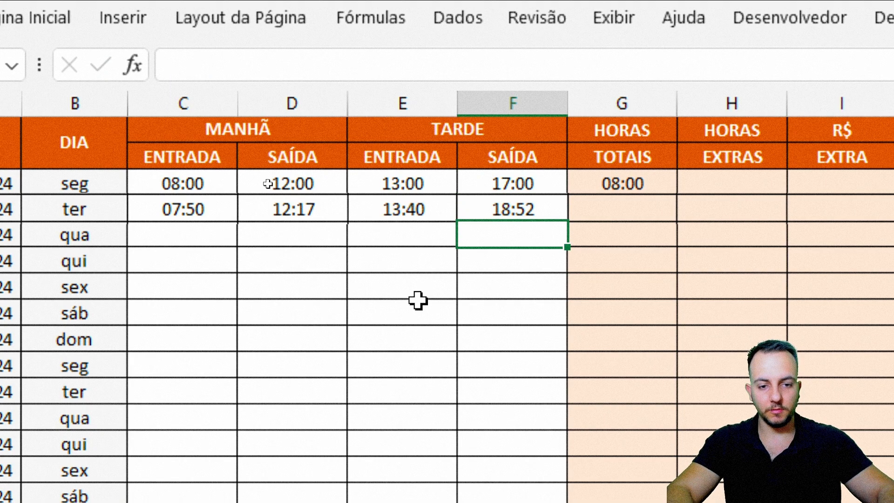
Step: Copy the HORAS TOTAIS formula from cell G3 down to G4
{"action": "left_click", "coordinate": [632, 213]}
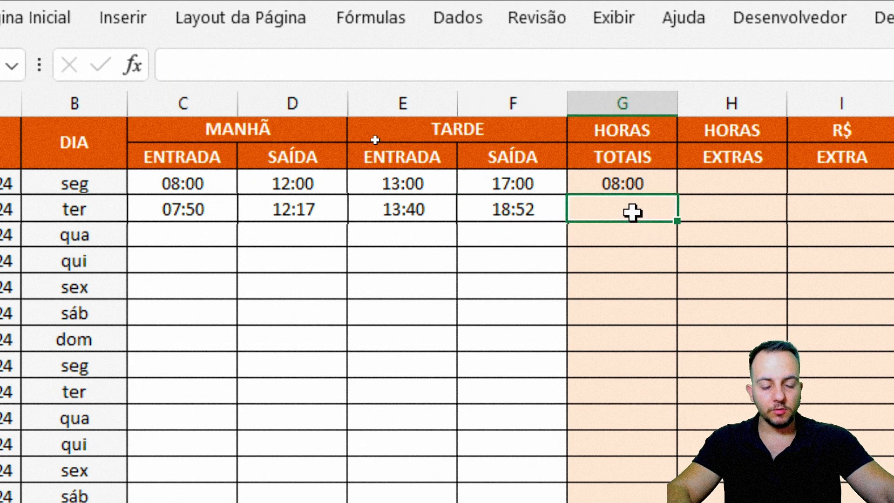
{"action": "double_click", "coordinate": [654, 177]}
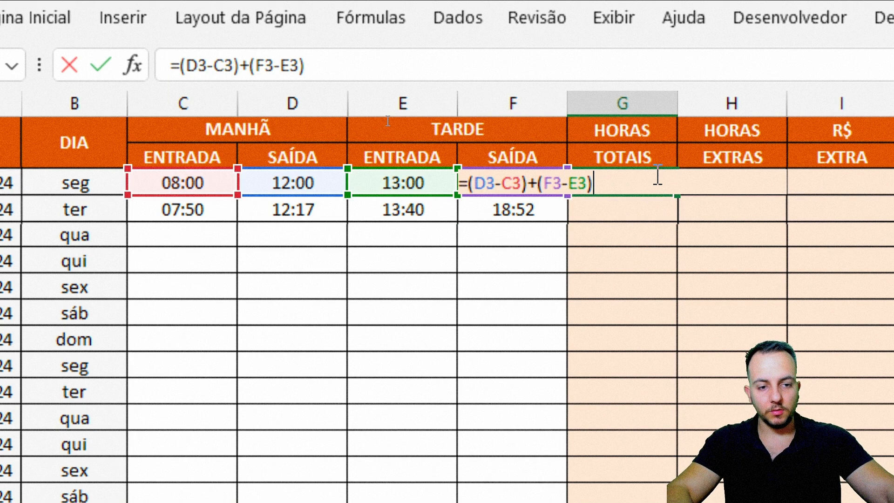
{"action": "left_click_drag", "start_coordinate": [642, 184], "coordinate": [462, 210]}
{"action": "key", "text": "Escape"}
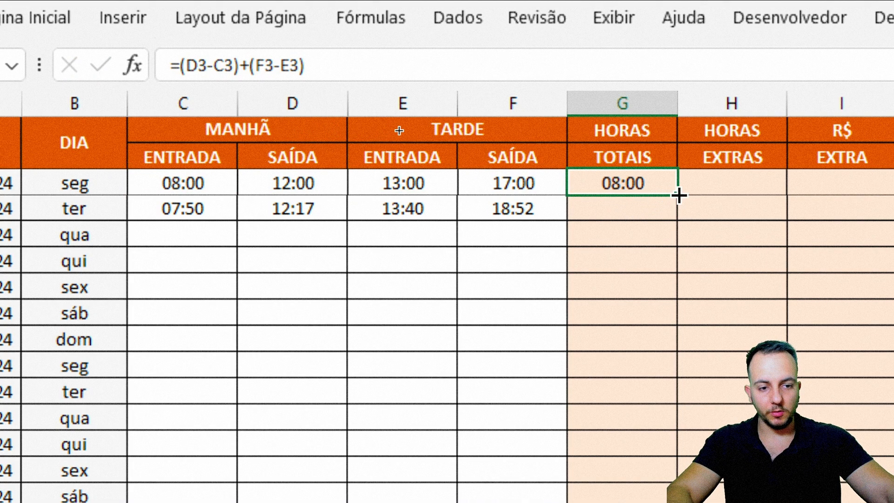
{"action": "left_click_drag", "start_coordinate": [679, 196], "coordinate": [647, 223]}
{"action": "left_click", "coordinate": [630, 237]}
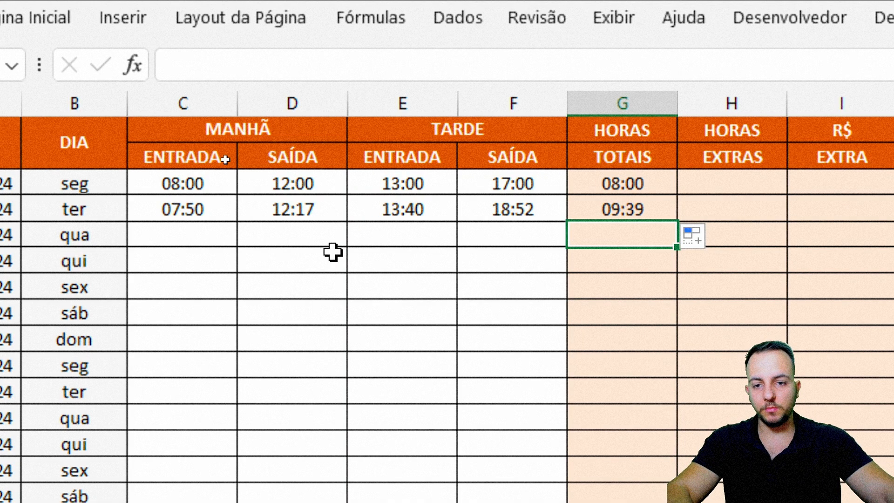
{"action": "left_click", "coordinate": [265, 133]}
{"action": "left_click_drag", "start_coordinate": [269, 150], "coordinate": [238, 78]}
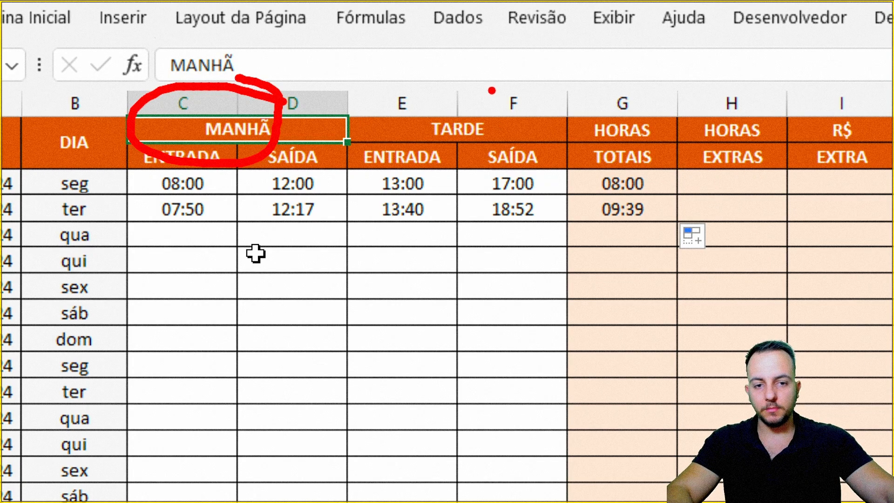
{"action": "left_click_drag", "start_coordinate": [462, 86], "coordinate": [501, 81]}
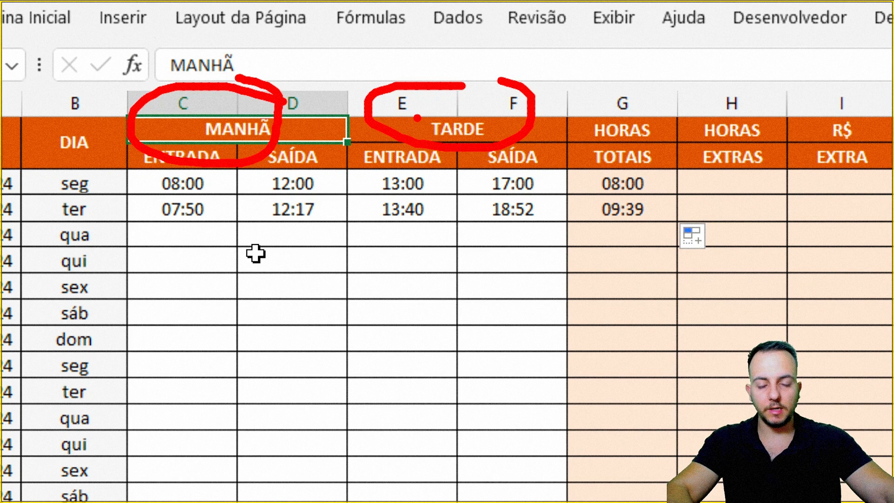
{"action": "left_click_drag", "start_coordinate": [286, 94], "coordinate": [373, 54]}
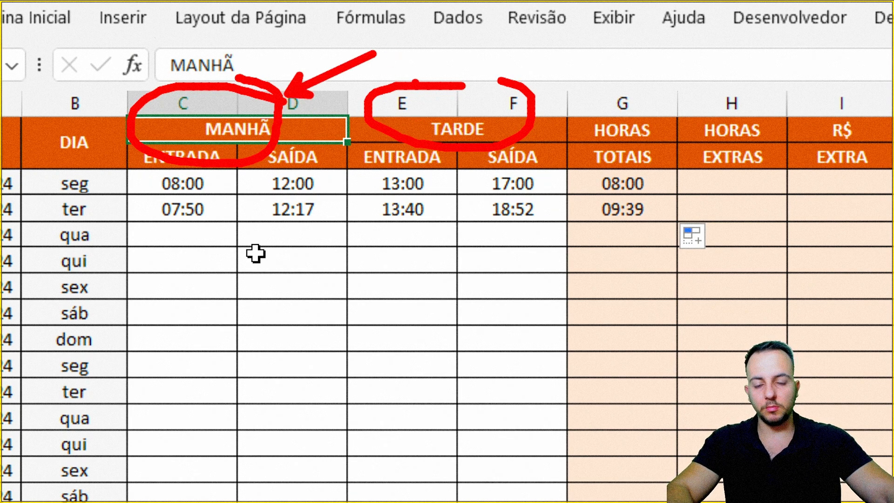
{"action": "left_click_drag", "start_coordinate": [506, 70], "coordinate": [586, 52]}
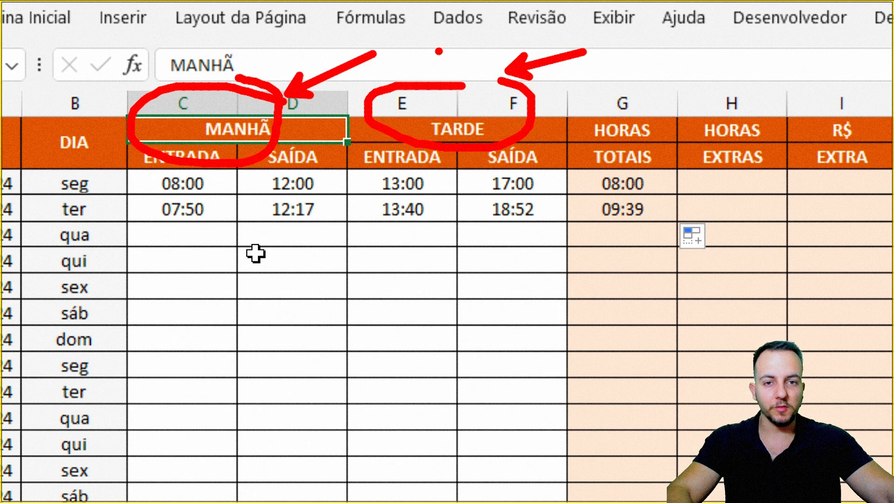
{"action": "key", "text": "Escape"}
Step: Enter a night shift in the Wednesday row 5: MANHÃ entry 17:00 and exit 21:00, TARDE entry 22:00 and exit 2:00
{"action": "left_click", "coordinate": [167, 230]}
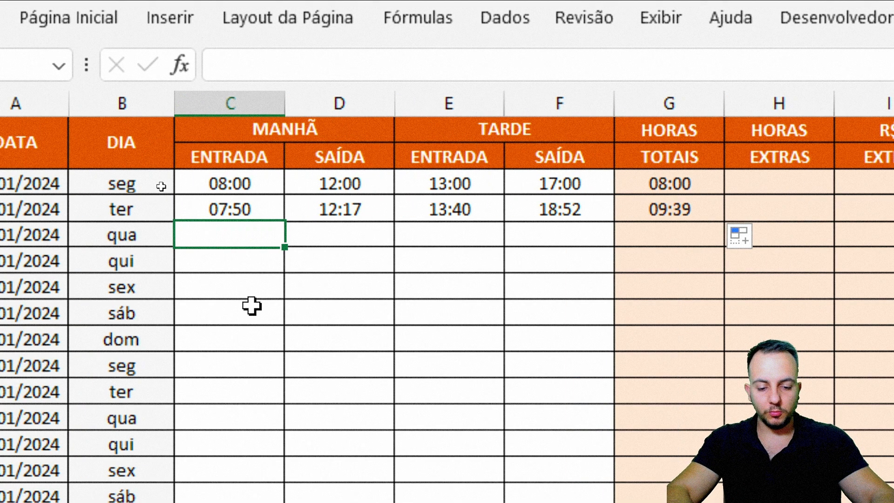
{"action": "type", "text": "17:00"}
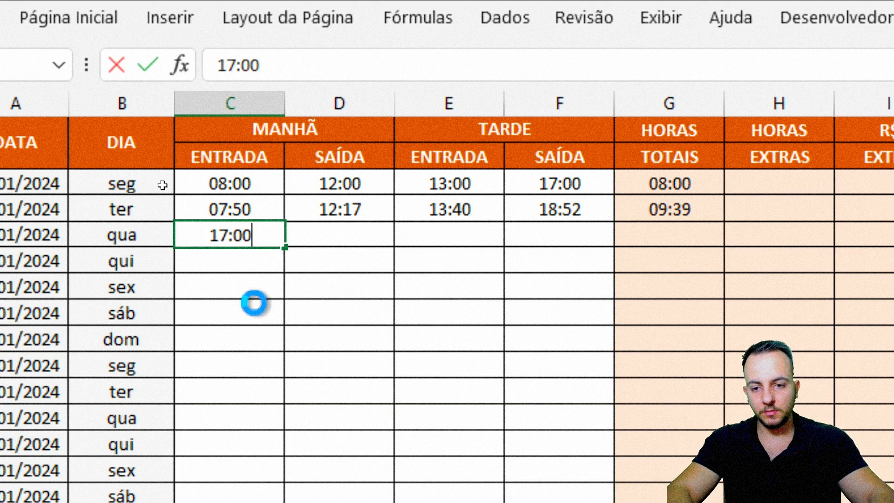
{"action": "key", "text": "Tab"}
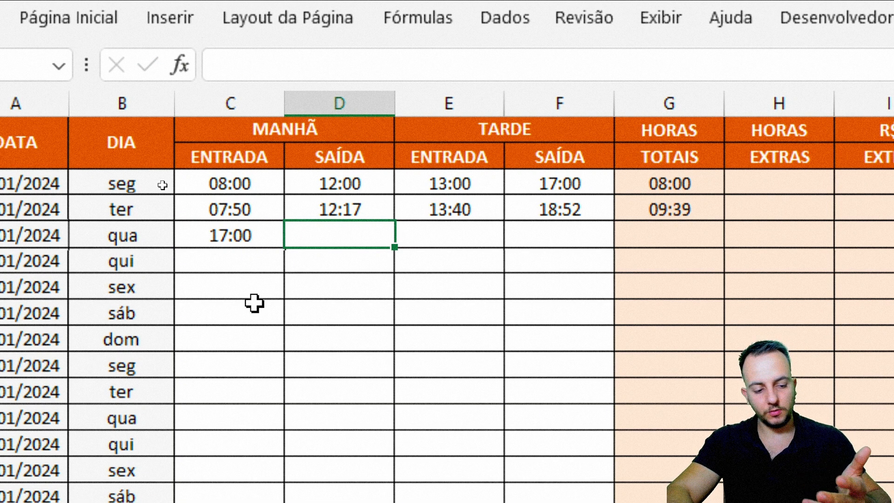
{"action": "type", "text": "21:"}
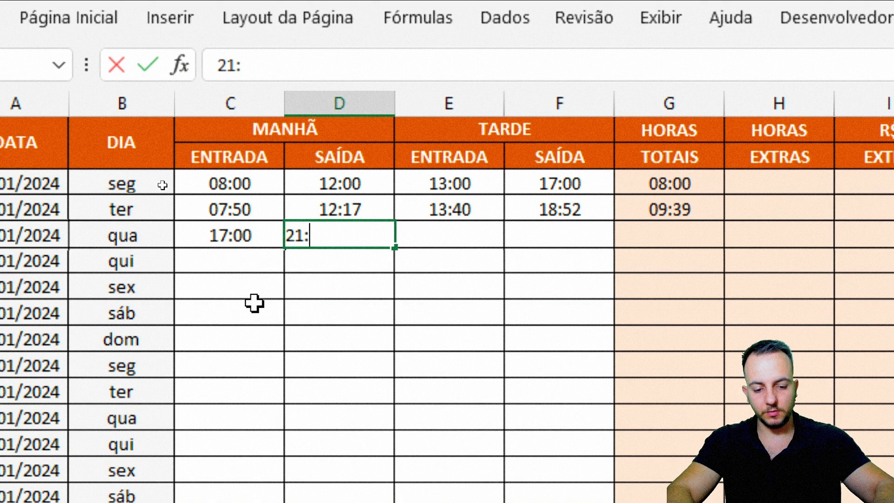
{"action": "type", "text": "00"}
{"action": "key", "text": "Tab"}
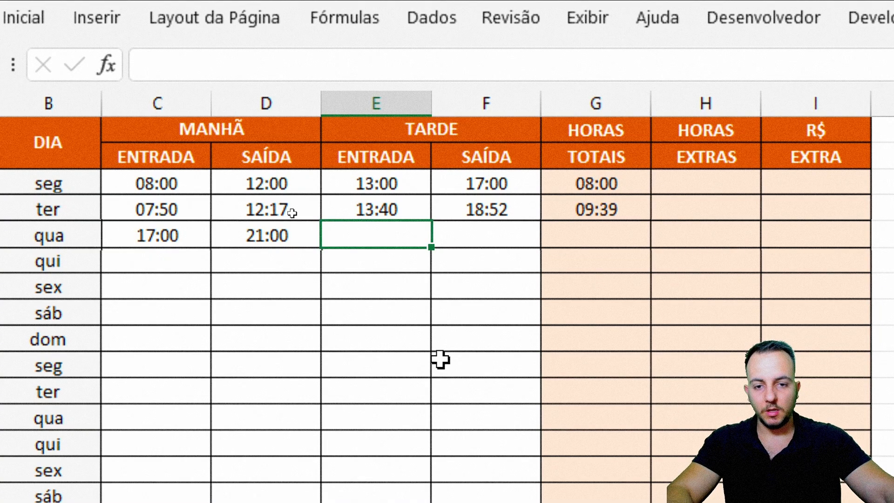
{"action": "type", "text": "22:"}
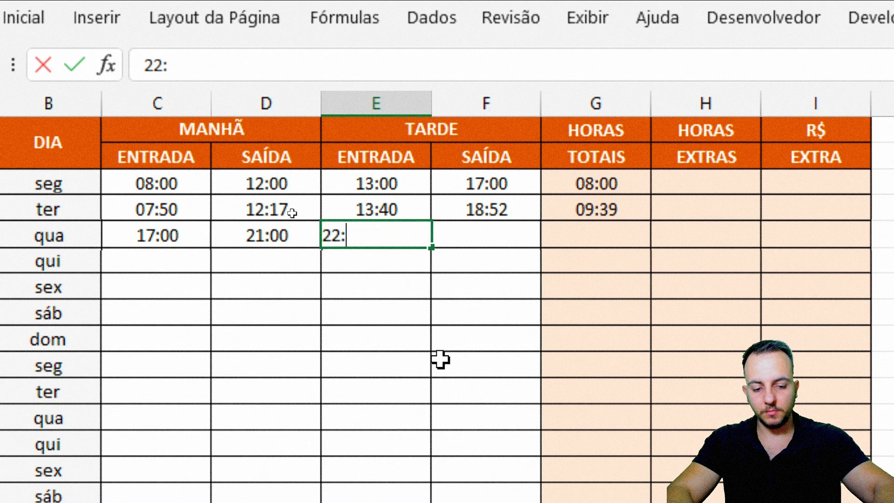
{"action": "type", "text": "00"}
{"action": "key", "text": "Tab"}
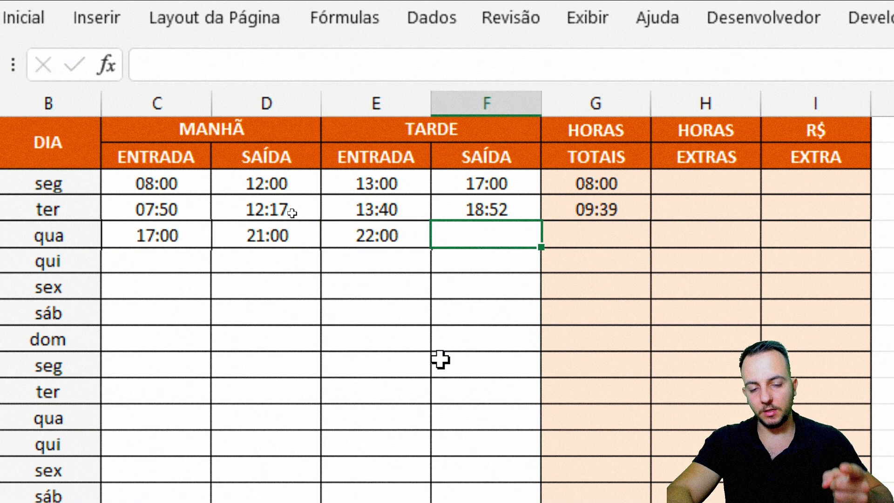
{"action": "type", "text": "2:00"}
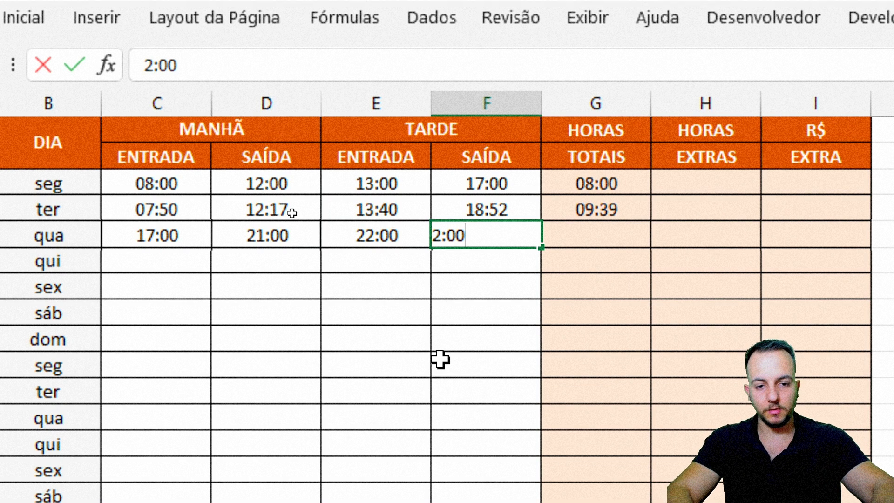
{"action": "key", "text": "Tab"}
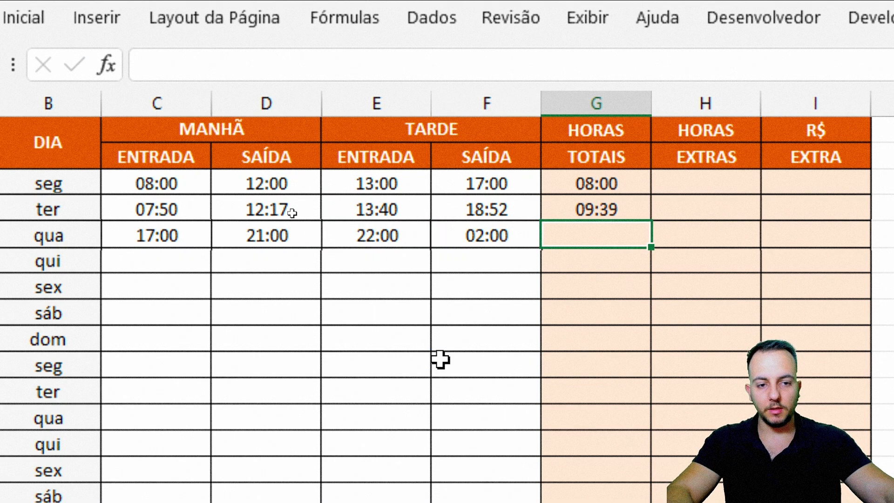
Step: Copy the HORAS TOTAIS formula from cell G4 down to G5 and inspect it there
{"action": "left_click", "coordinate": [605, 208]}
{"action": "left_click_drag", "start_coordinate": [651, 222], "coordinate": [640, 244]}
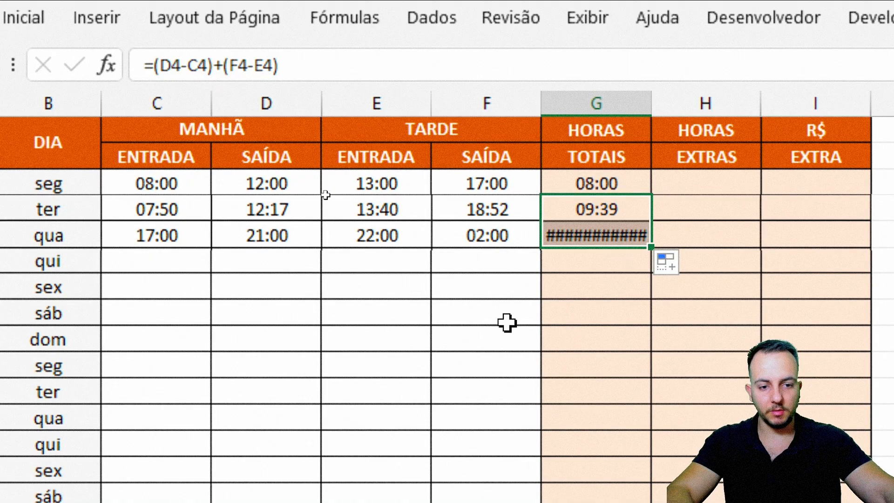
{"action": "left_click", "coordinate": [505, 321]}
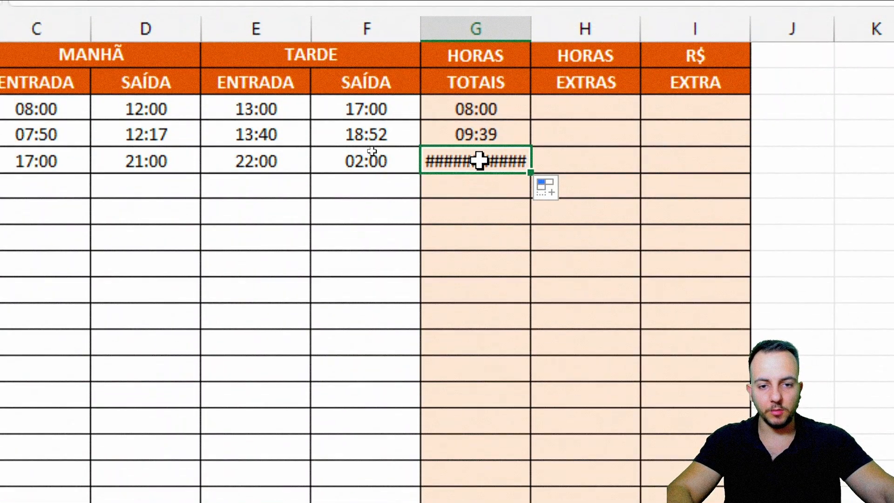
{"action": "double_click", "coordinate": [479, 160]}
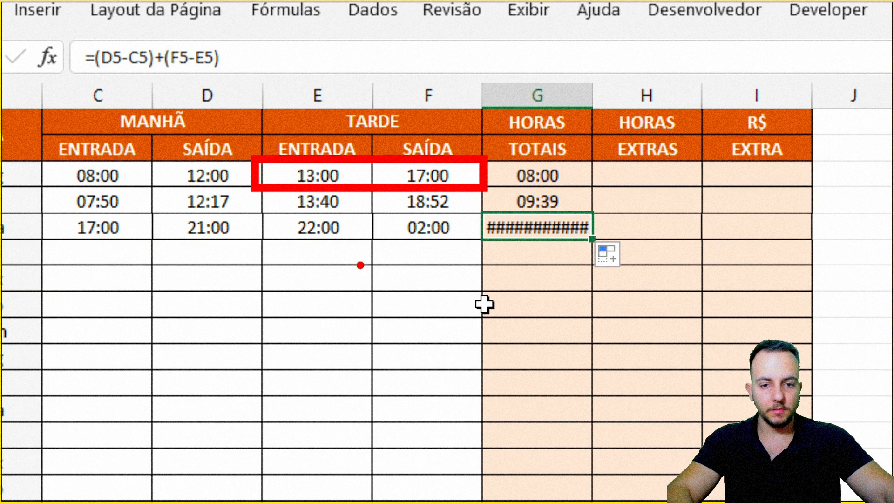
{"action": "left_click_drag", "start_coordinate": [211, 271], "coordinate": [171, 339]}
{"action": "left_click_drag", "start_coordinate": [242, 261], "coordinate": [261, 349]}
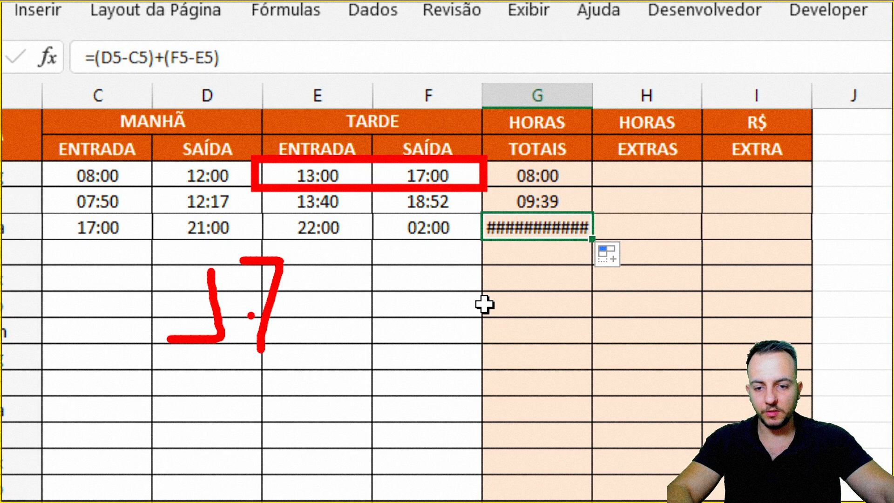
{"action": "left_click_drag", "start_coordinate": [251, 315], "coordinate": [293, 315]}
{"action": "left_click_drag", "start_coordinate": [220, 371], "coordinate": [176, 424]}
{"action": "mouse_move", "coordinate": [264, 383]}
{"action": "left_mouse_down"}
{"action": "mouse_move", "coordinate": [291, 424]}
{"action": "mouse_move", "coordinate": [266, 424]}
{"action": "left_mouse_up"}
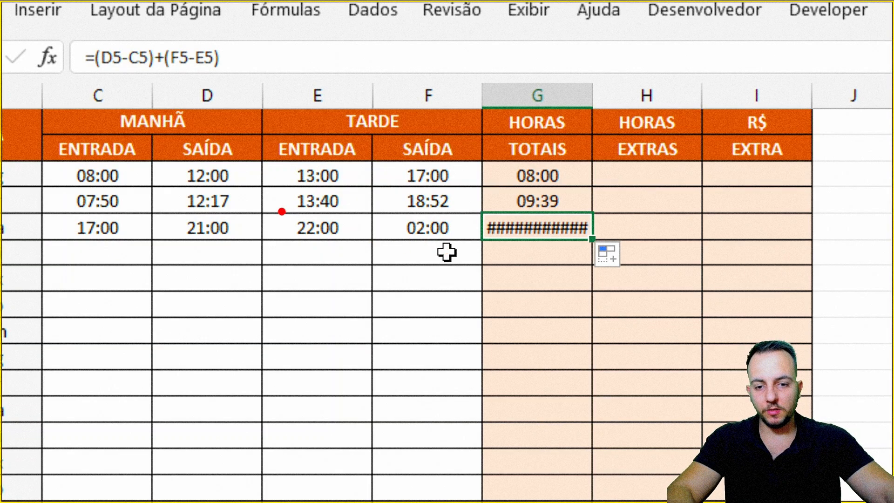
{"action": "left_click_drag", "start_coordinate": [275, 208], "coordinate": [477, 249]}
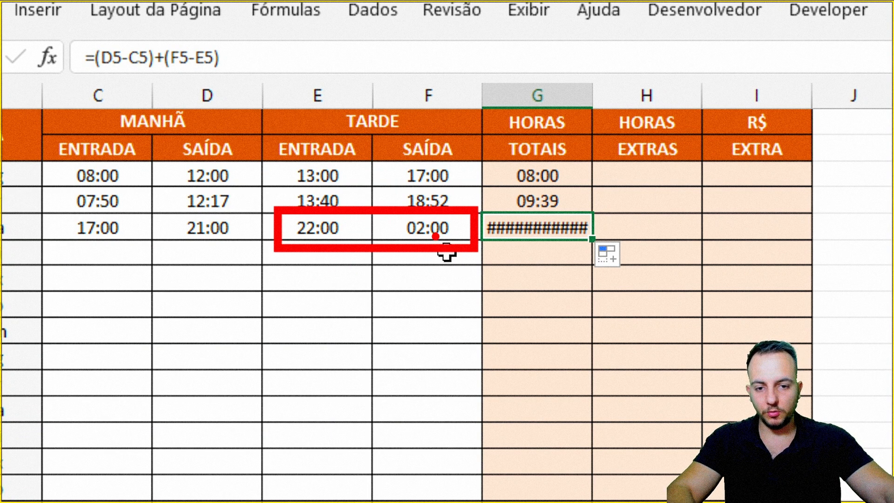
{"action": "mouse_move", "coordinate": [176, 292]}
{"action": "left_mouse_down"}
{"action": "mouse_move", "coordinate": [210, 328]}
{"action": "mouse_move", "coordinate": [258, 314]}
{"action": "left_mouse_up"}
{"action": "mouse_move", "coordinate": [110, 385]}
{"action": "left_mouse_down"}
{"action": "mouse_move", "coordinate": [145, 371]}
{"action": "mouse_move", "coordinate": [154, 436]}
{"action": "left_mouse_up"}
{"action": "left_click_drag", "start_coordinate": [185, 389], "coordinate": [217, 445]}
{"action": "left_click_drag", "start_coordinate": [285, 420], "coordinate": [335, 416]}
{"action": "mouse_move", "coordinate": [349, 377]}
{"action": "left_mouse_down"}
{"action": "mouse_move", "coordinate": [353, 442]}
{"action": "mouse_move", "coordinate": [452, 400]}
{"action": "mouse_move", "coordinate": [426, 429]}
{"action": "left_mouse_up"}
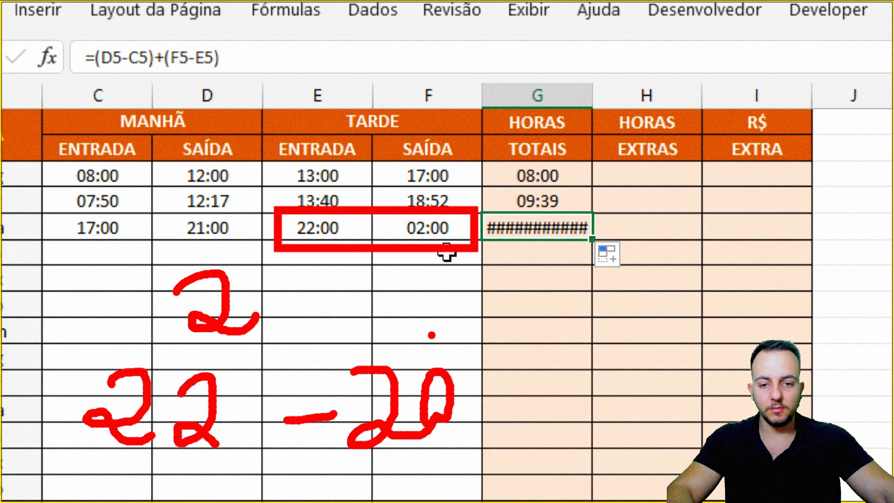
{"action": "key", "text": "Escape"}
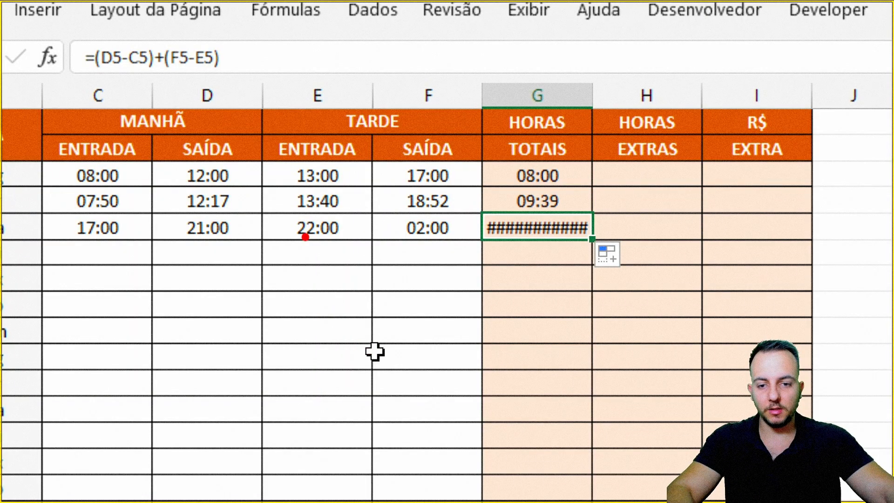
{"action": "left_click_drag", "start_coordinate": [282, 211], "coordinate": [465, 243]}
{"action": "key", "text": "e"}
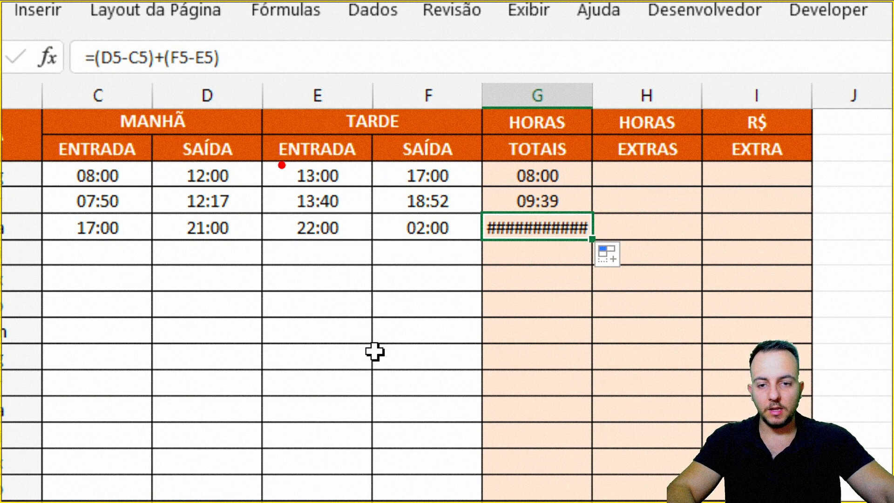
{"action": "mouse_move", "coordinate": [282, 158]}
{"action": "left_mouse_down"}
{"action": "mouse_move", "coordinate": [465, 213]}
{"action": "mouse_move", "coordinate": [568, 317]}
{"action": "left_mouse_up"}
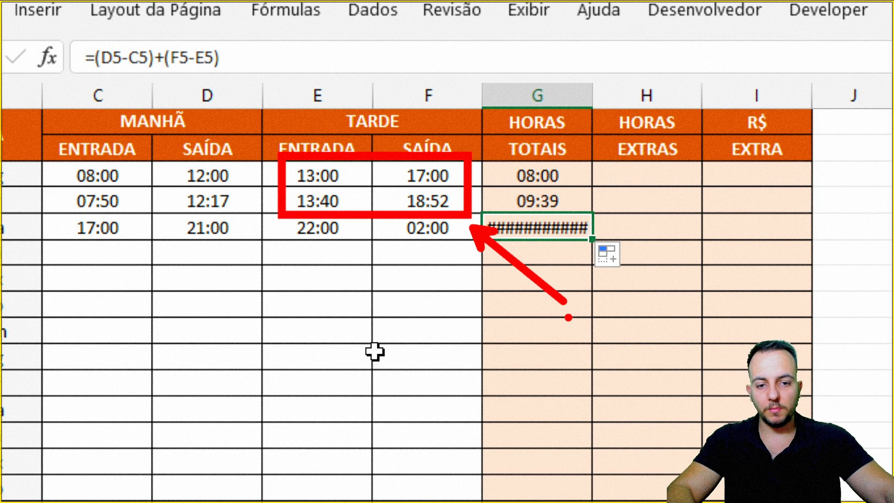
{"action": "key", "text": "ctrl+z"}
{"action": "key", "text": "ctrl+z"}
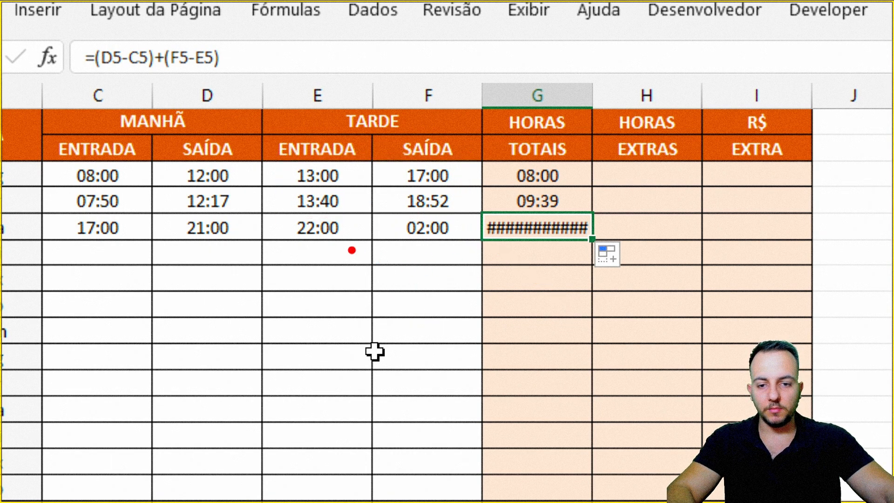
{"action": "left_click_drag", "start_coordinate": [283, 209], "coordinate": [469, 243]}
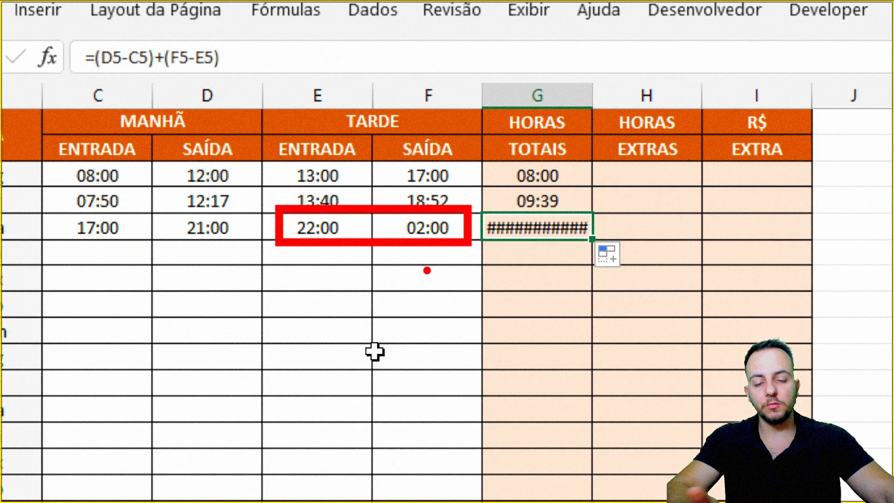
{"action": "left_click_drag", "start_coordinate": [306, 253], "coordinate": [209, 354]}
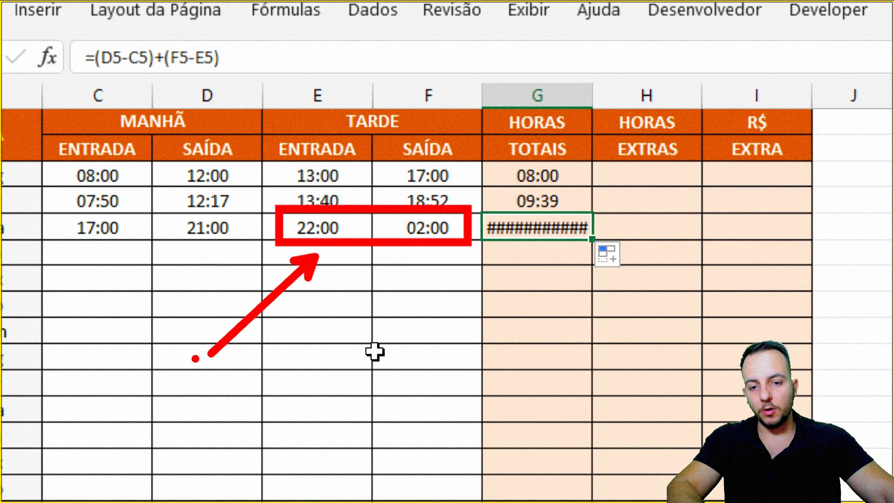
{"action": "left_click_drag", "start_coordinate": [413, 260], "coordinate": [379, 345]}
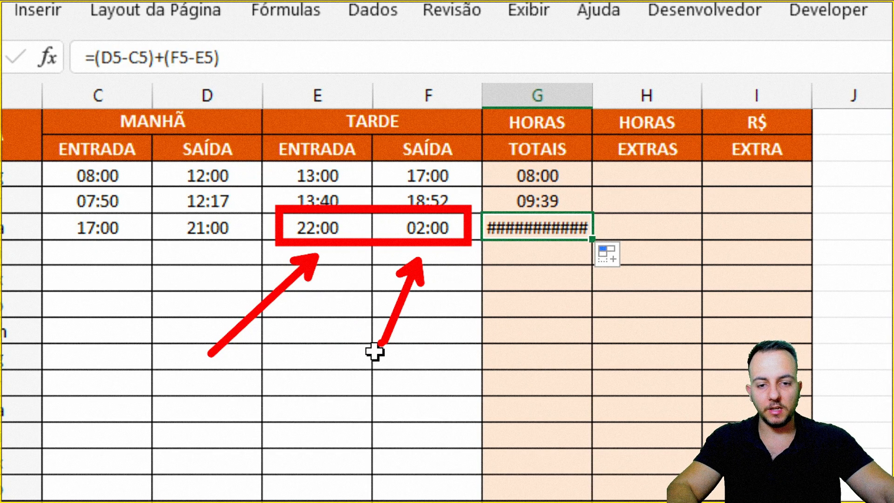
{"action": "left_click_drag", "start_coordinate": [538, 256], "coordinate": [473, 362]}
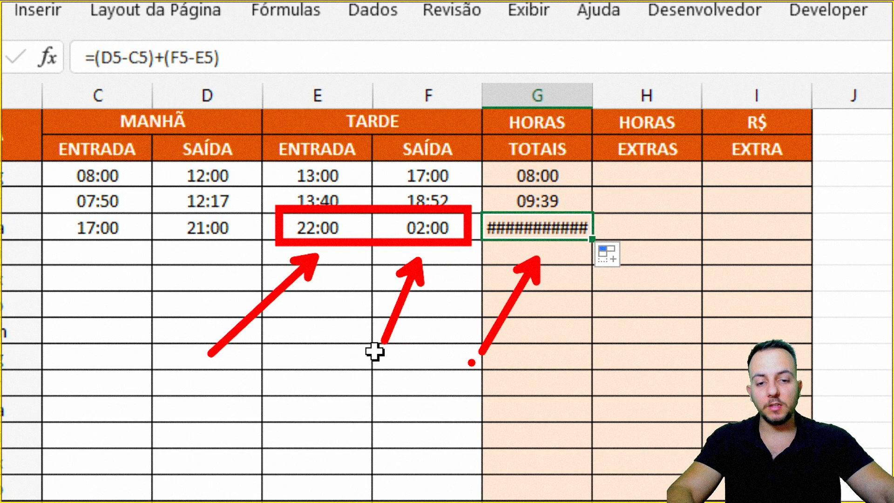
{"action": "key", "text": "Escape"}
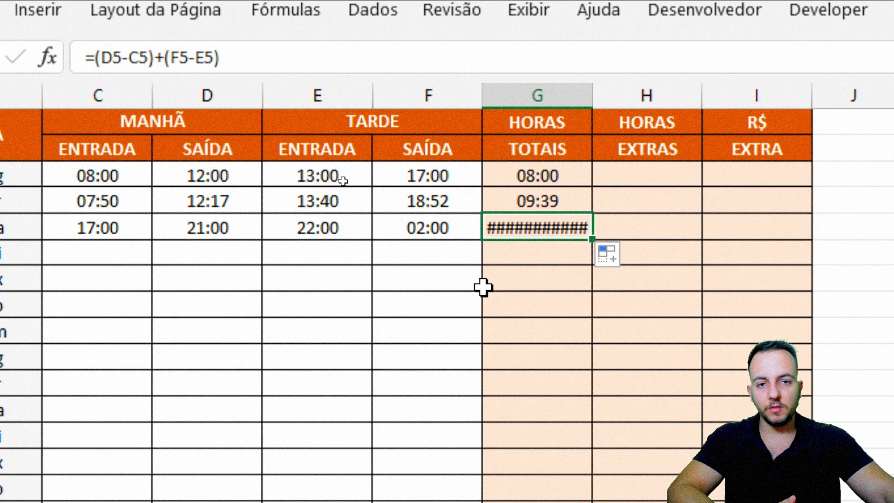
Step: Inspect the HORAS TOTAIS formula in cell G5, especially its afternoon part (F5-E5), and leave it as is
{"action": "double_click", "coordinate": [557, 223]}
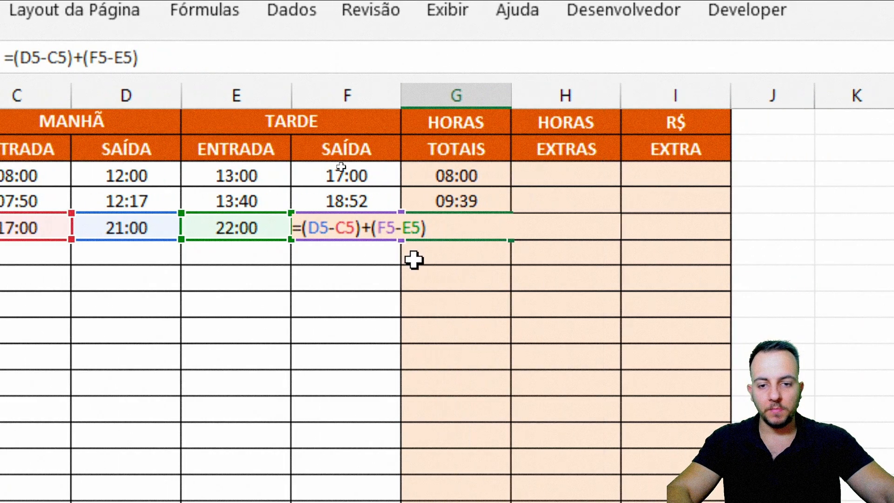
{"action": "key", "text": "ctrl+Return"}
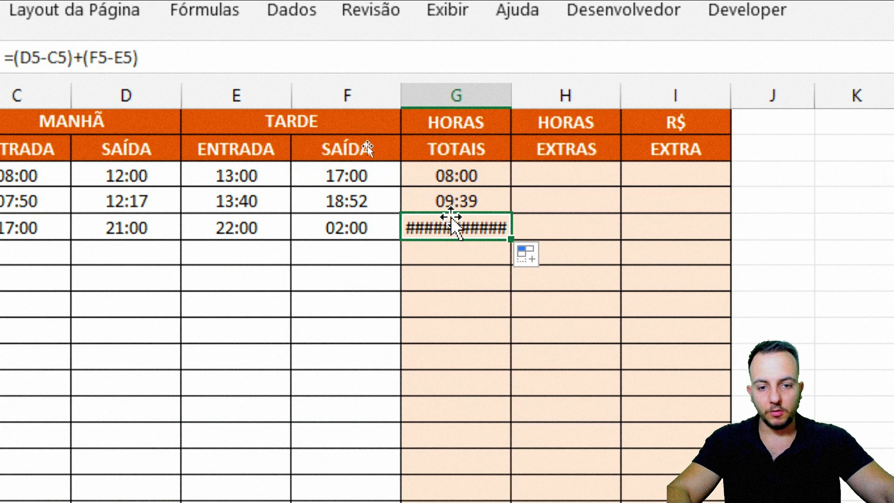
{"action": "double_click", "coordinate": [452, 226]}
{"action": "left_click_drag", "start_coordinate": [377, 233], "coordinate": [409, 245]}
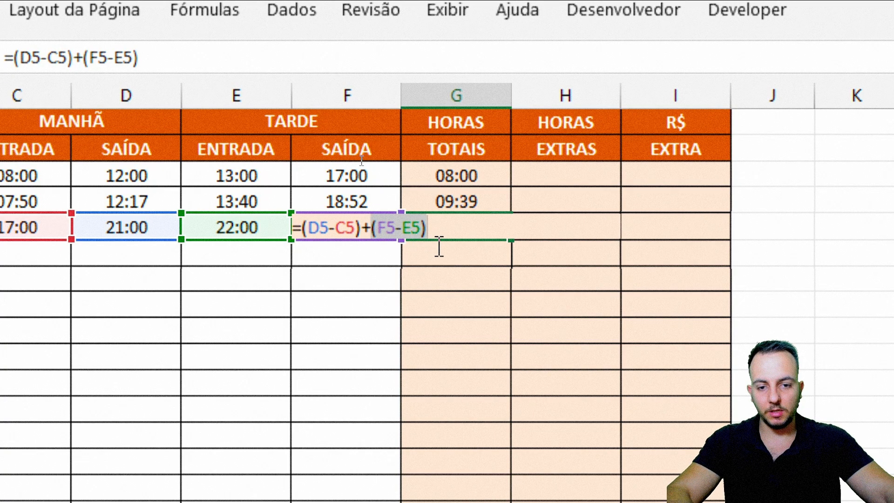
{"action": "left_click", "coordinate": [396, 228]}
{"action": "key", "text": "ctrl+Return"}
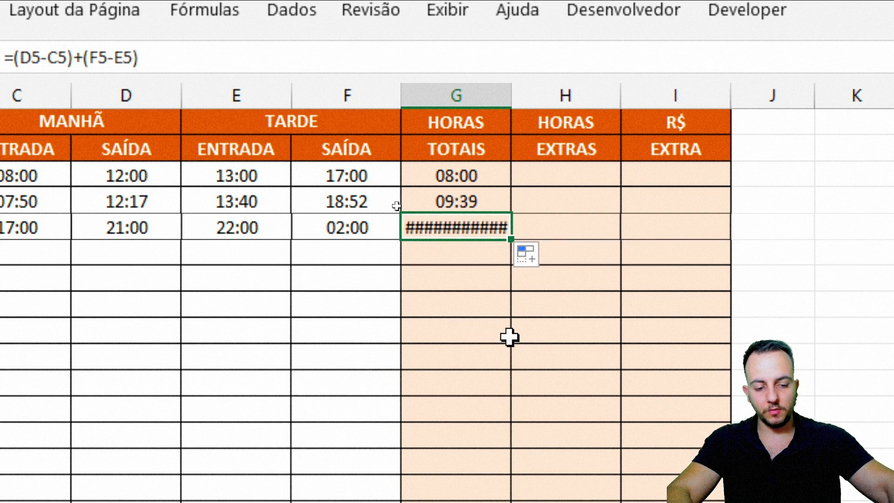
Step: Try the afternoon difference alone in cell G5 with the formula =F5-E5
{"action": "key", "text": "Delete"}
{"action": "type", "text": "="}
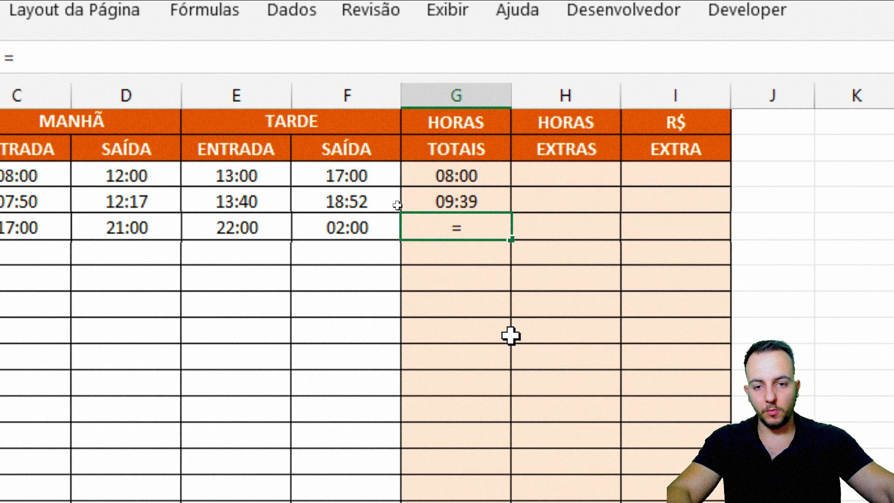
{"action": "left_click", "coordinate": [336, 228]}
{"action": "type", "text": "-"}
{"action": "left_click", "coordinate": [266, 226]}
{"action": "key", "text": "Return"}
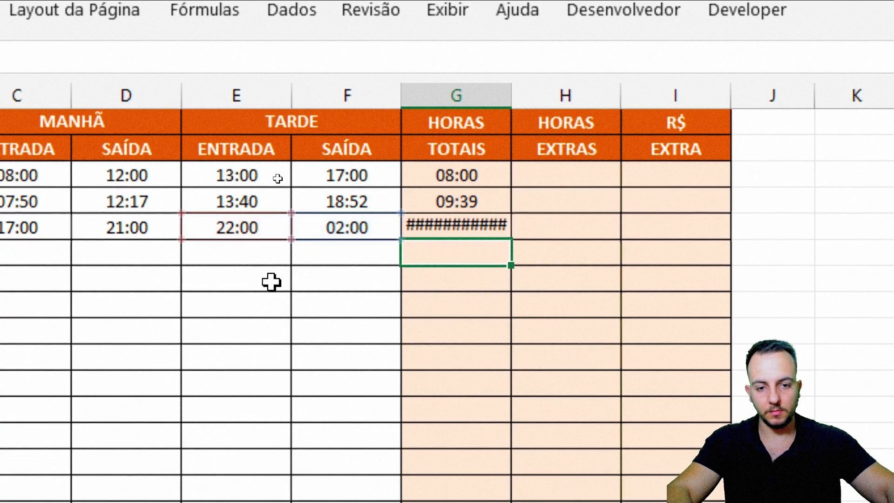
Step: Replace the formula in cell G5 with the reversed afternoon difference =E5-F5
{"action": "left_click", "coordinate": [496, 224]}
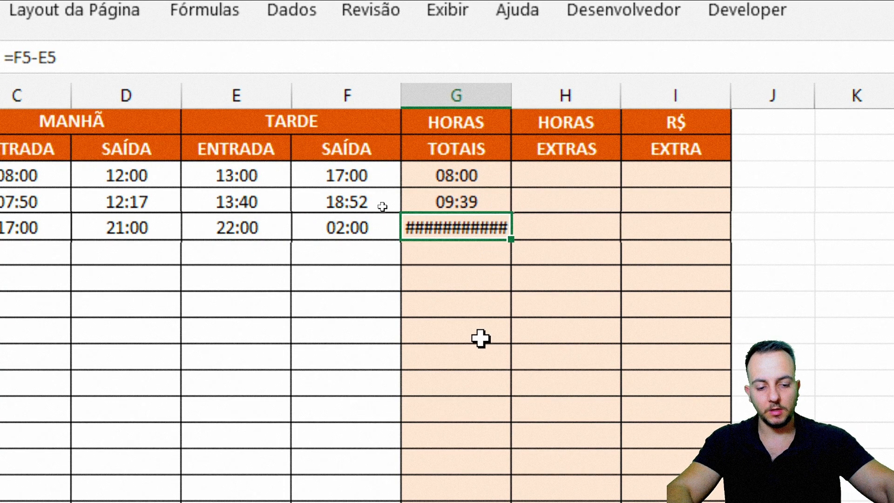
{"action": "key", "text": "Delete"}
{"action": "type", "text": "="}
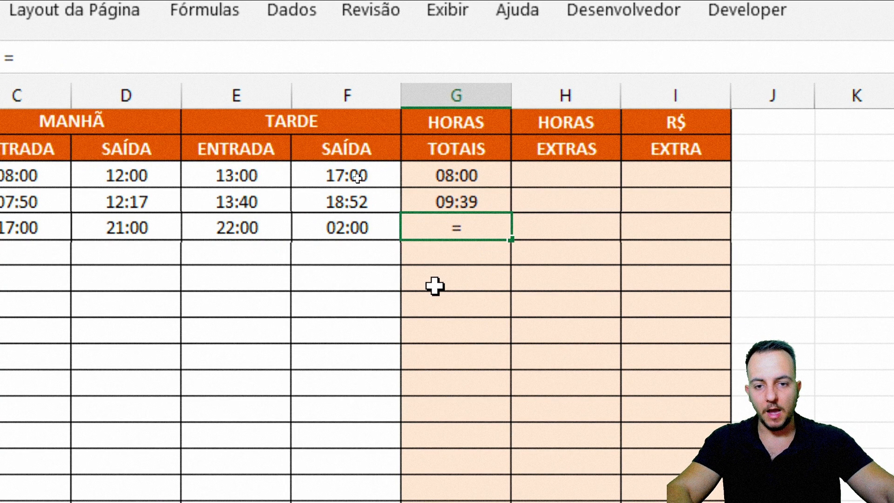
{"action": "left_click", "coordinate": [241, 230]}
{"action": "type", "text": "-"}
{"action": "left_click", "coordinate": [349, 228]}
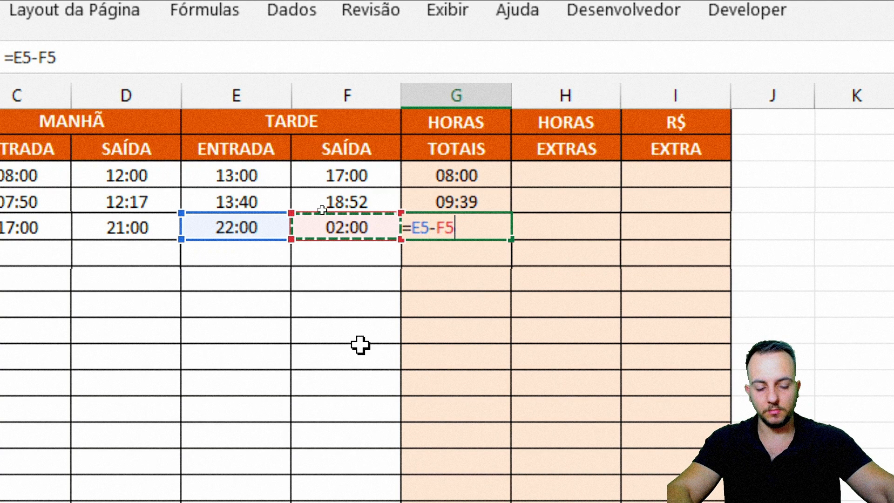
{"action": "key", "text": "Return"}
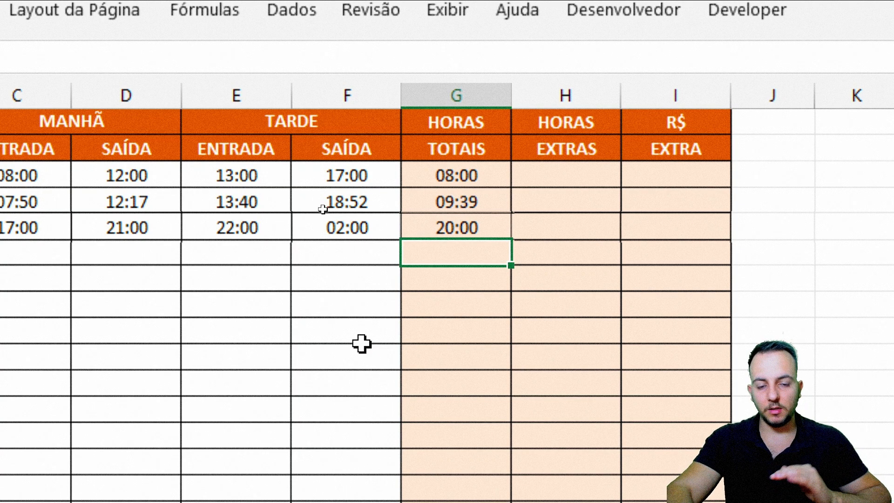
Step: Edit the formula in G5 to subtract the afternoon difference from one full day: =1-(E5-F5)
{"action": "double_click", "coordinate": [497, 225]}
{"action": "left_click", "coordinate": [415, 228]}
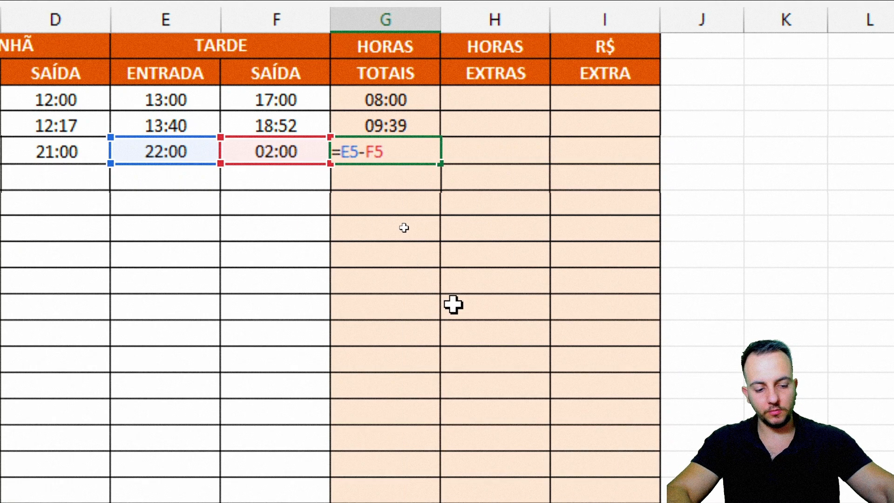
{"action": "type", "text": "1-"}
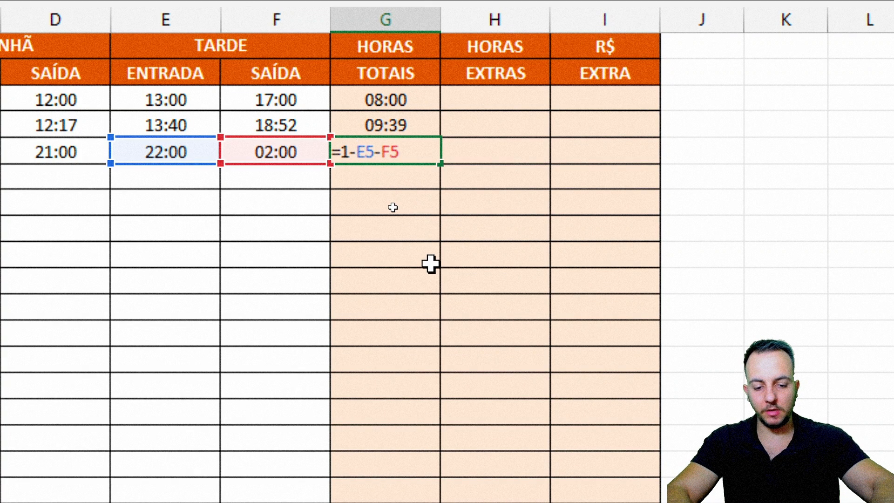
{"action": "key", "text": "Left"}
{"action": "key", "text": "Left"}
{"action": "key", "text": "Left"}
{"action": "key", "text": "Left"}
{"action": "key", "text": "Left"}
{"action": "type", "text": "("}
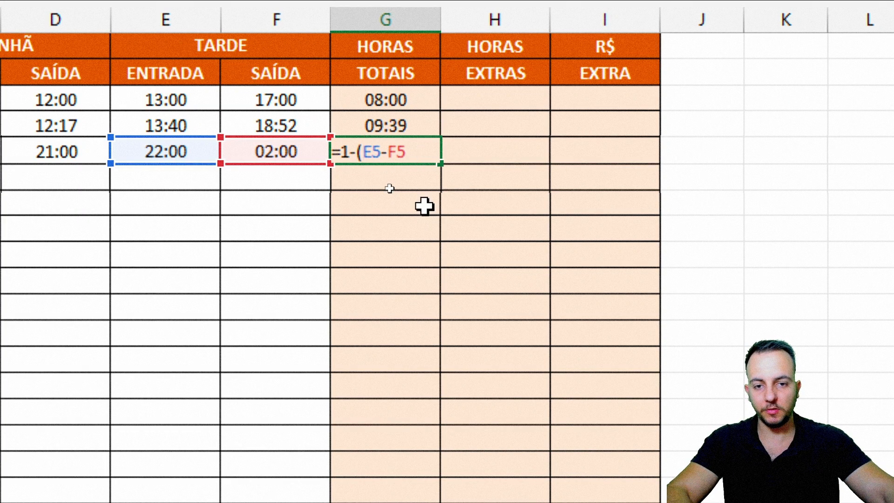
{"action": "key", "text": "End"}
{"action": "type", "text": ")"}
{"action": "key", "text": "Return"}
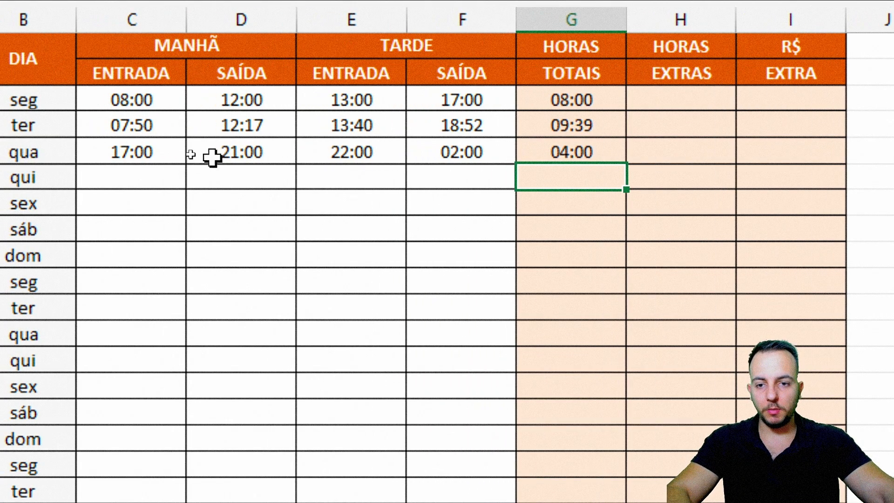
Step: Enclose the whole afternoon calculation in G5 in outer parentheses, giving =(1-(E5-F5))
{"action": "double_click", "coordinate": [619, 150]}
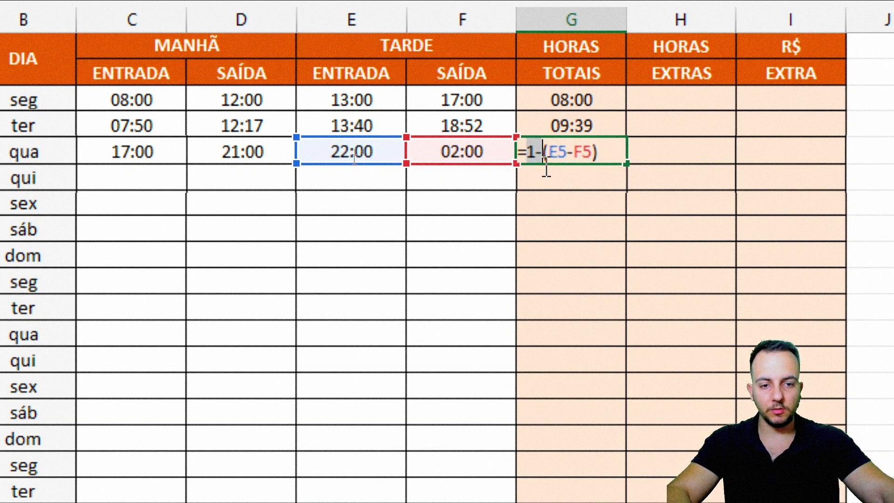
{"action": "left_click_drag", "start_coordinate": [525, 175], "coordinate": [585, 138]}
{"action": "left_click", "coordinate": [529, 161]}
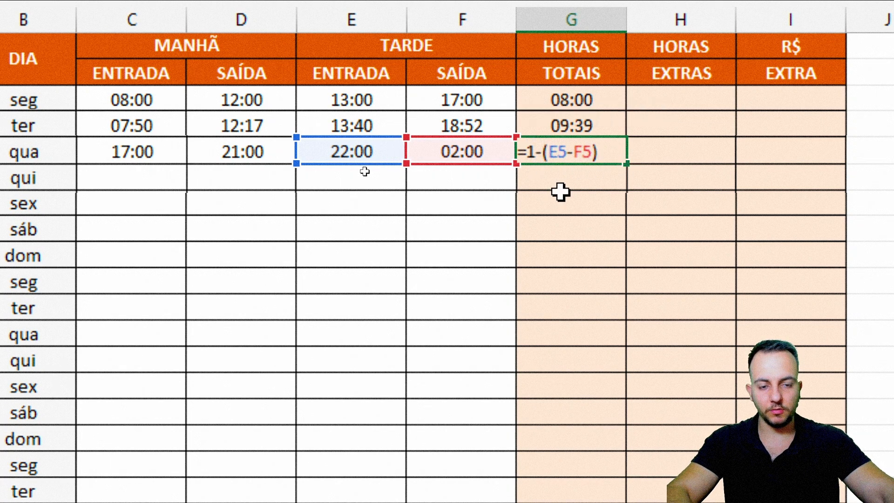
{"action": "type", "text": "("}
{"action": "left_click", "coordinate": [617, 149]}
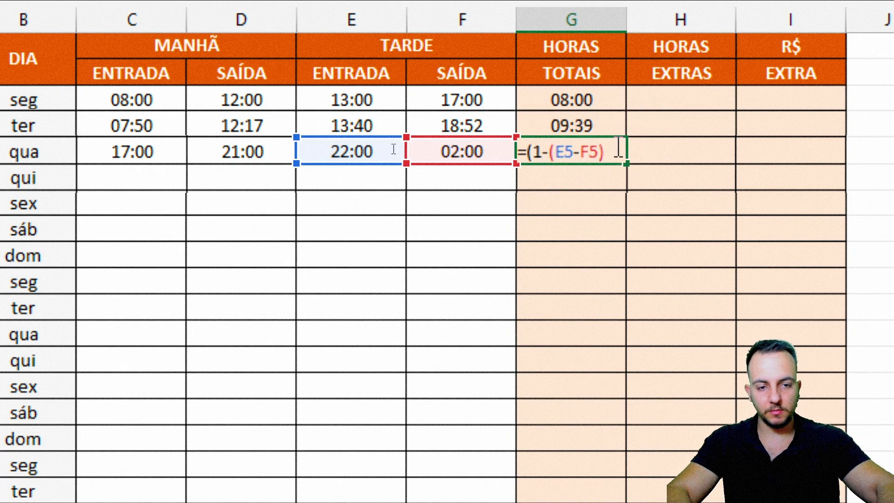
{"action": "type", "text": ")"}
Step: Add the morning hours in front of the afternoon calculation in G5, making the formula =(D5-C5)+(1-(E5-F5))
{"action": "left_click", "coordinate": [526, 151]}
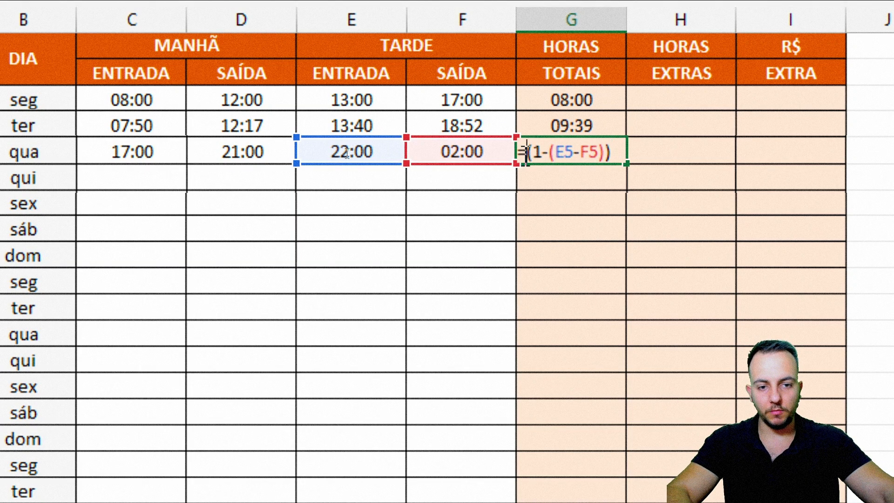
{"action": "left_click", "coordinate": [234, 152]}
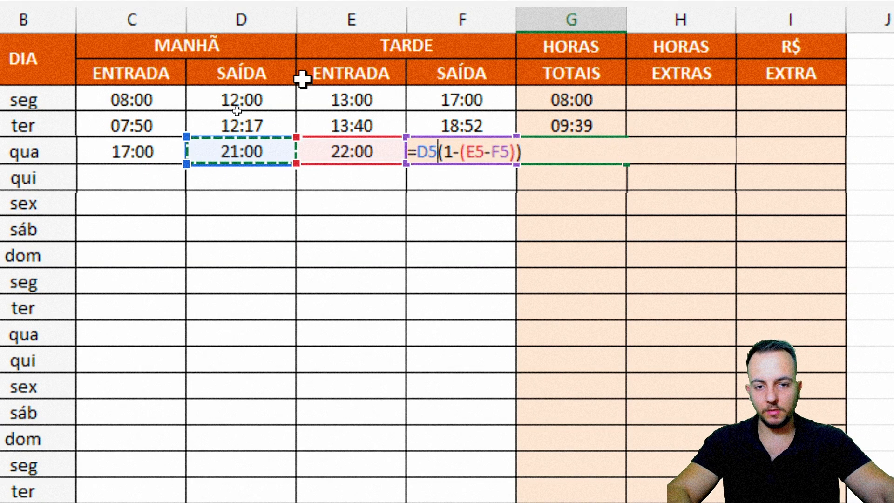
{"action": "type", "text": "-"}
{"action": "left_click", "coordinate": [131, 152]}
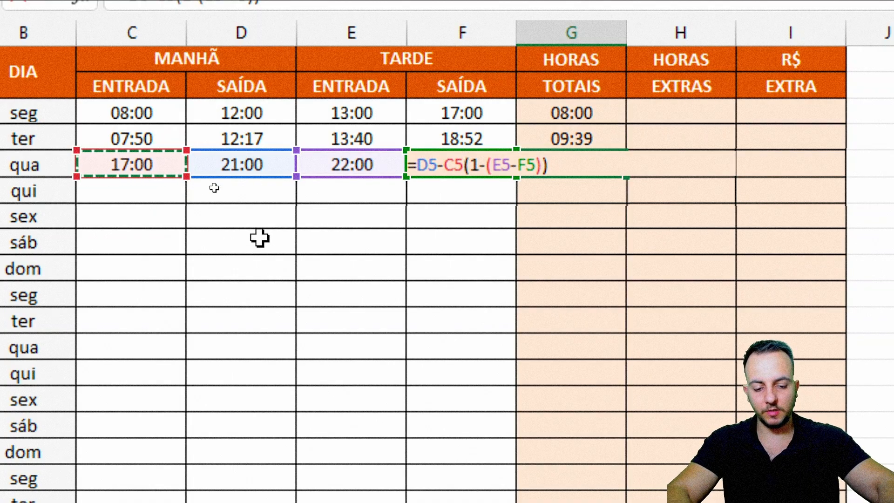
{"action": "type", "text": ")"}
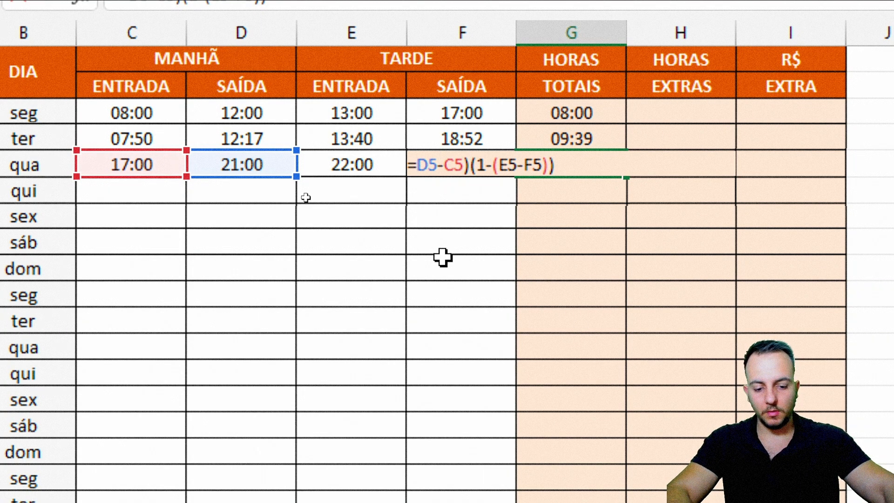
{"action": "type", "text": "("}
{"action": "left_click", "coordinate": [472, 171]}
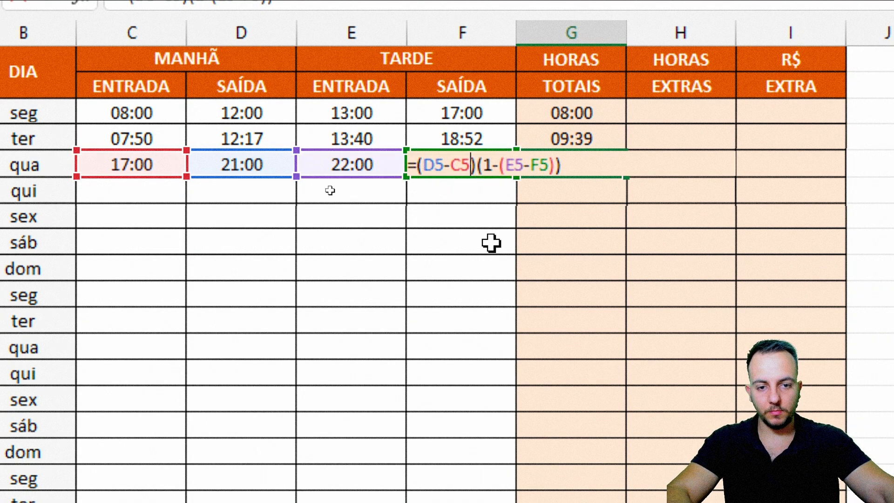
{"action": "key", "text": "Right"}
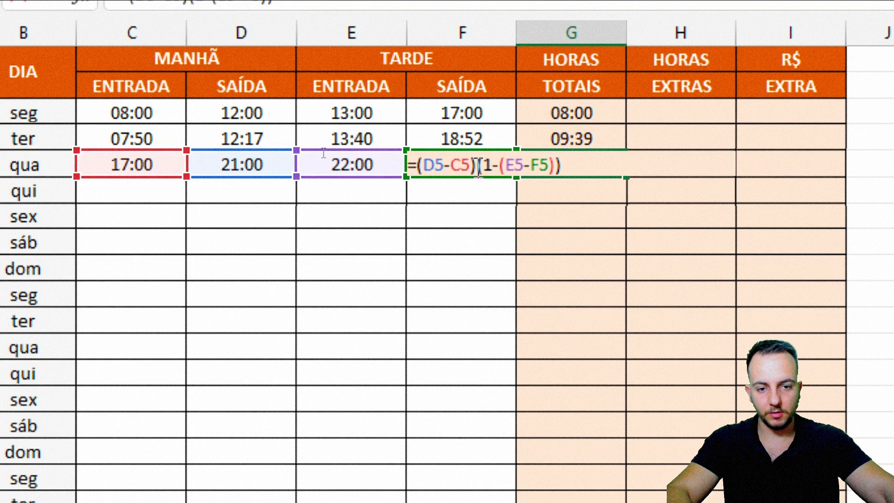
{"action": "type", "text": "+"}
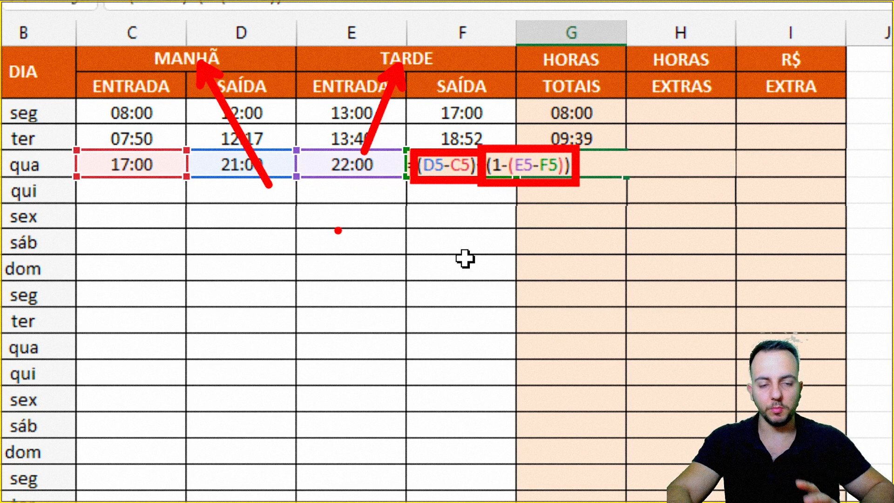
{"action": "key", "text": "Return"}
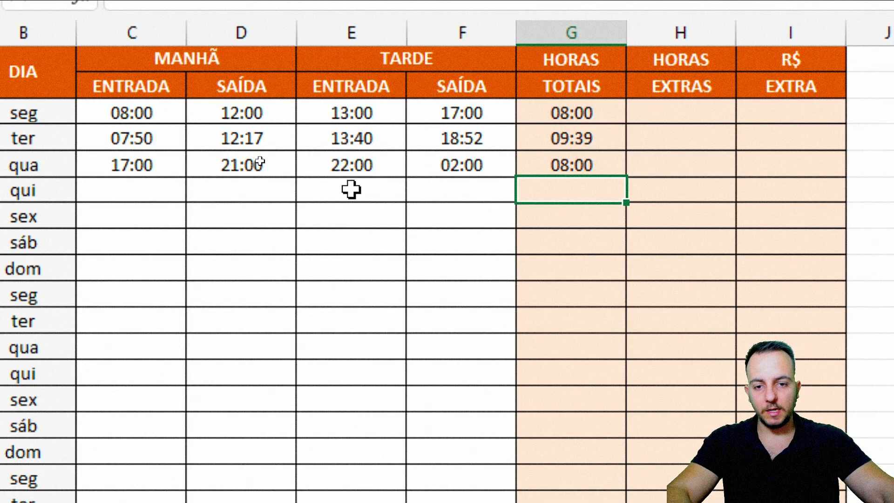
Step: Change Wednesday's afternoon entry time in E5 to 21:30 and its exit time in F5 to 4:00
{"action": "left_click", "coordinate": [364, 162]}
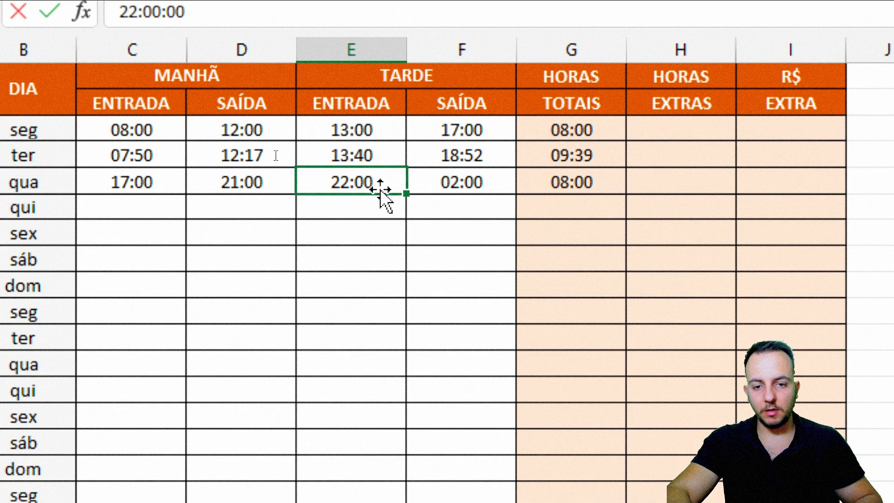
{"action": "type", "text": "21"}
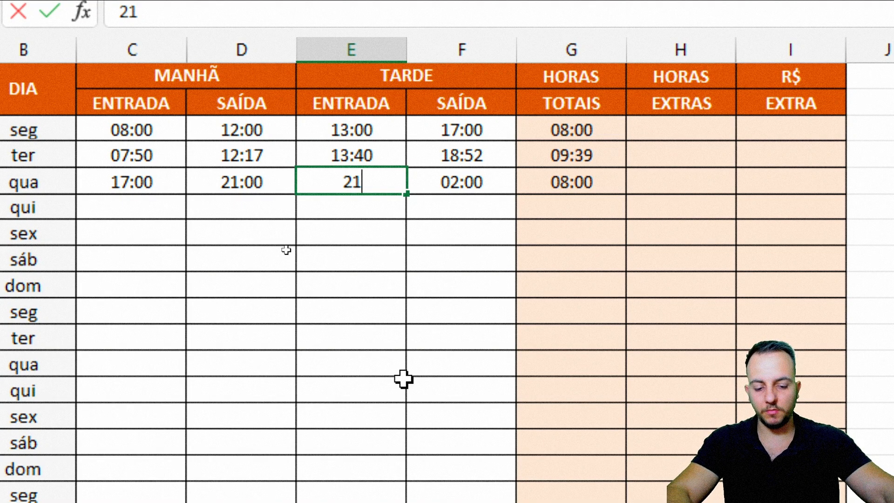
{"action": "type", "text": ":30"}
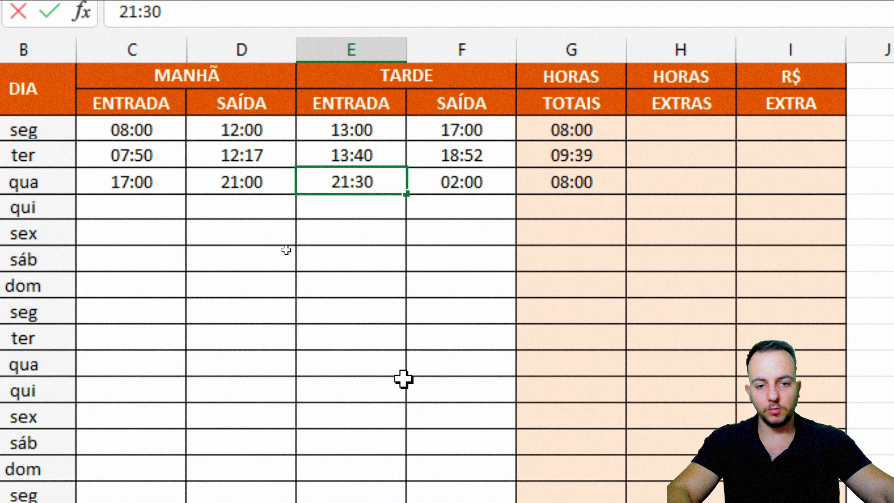
{"action": "key", "text": "Tab"}
{"action": "type", "text": "4:00"}
{"action": "key", "text": "Return"}
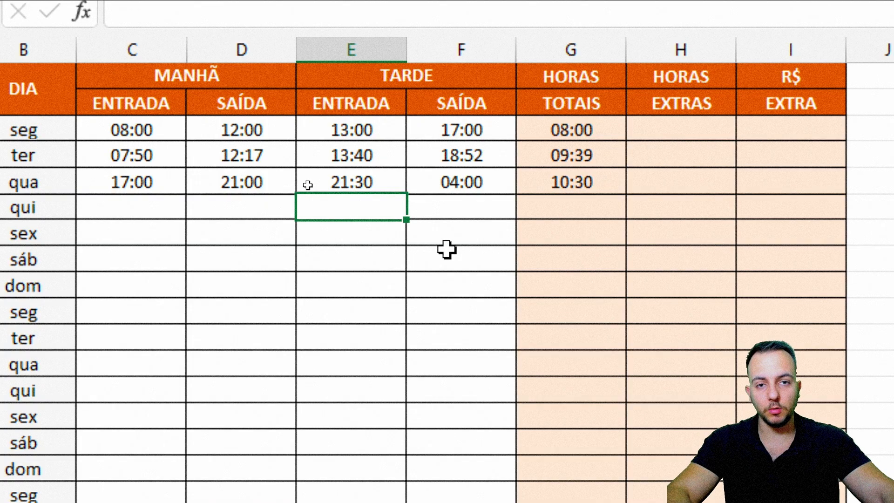
{"action": "key", "text": "ctrl+2"}
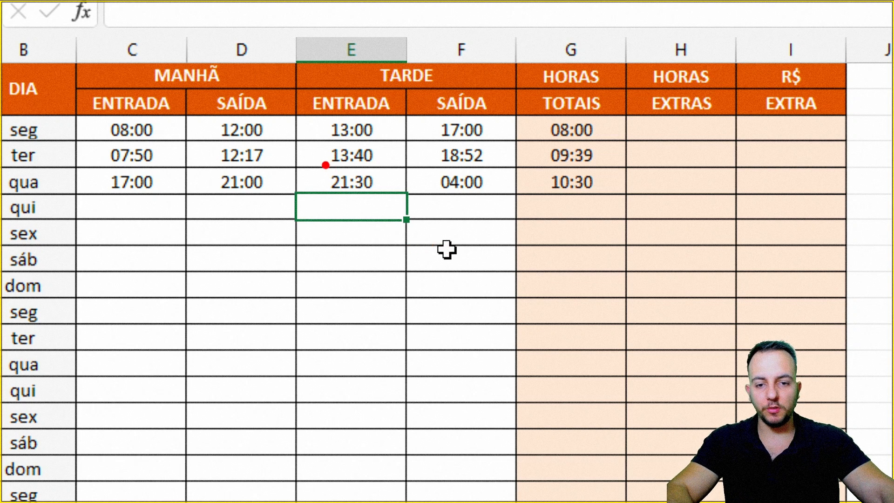
{"action": "left_click_drag", "start_coordinate": [322, 162], "coordinate": [382, 196]}
{"action": "left_click_drag", "start_coordinate": [390, 231], "coordinate": [386, 278]}
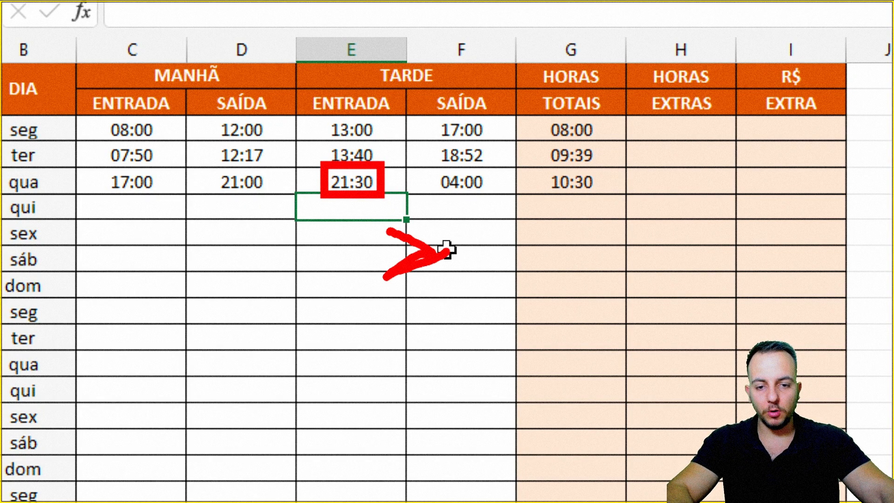
{"action": "left_click_drag", "start_coordinate": [439, 254], "coordinate": [358, 268]}
{"action": "left_click_drag", "start_coordinate": [416, 159], "coordinate": [497, 203]}
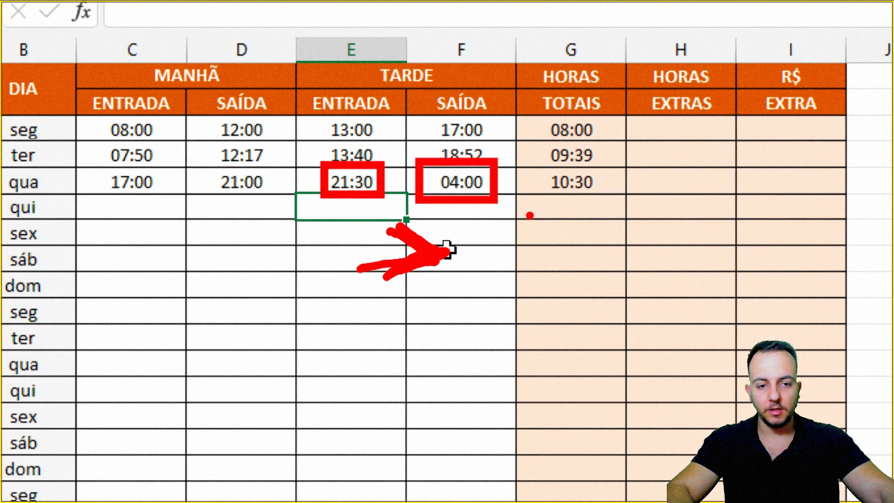
{"action": "mouse_move", "coordinate": [590, 148]}
{"action": "left_mouse_down"}
{"action": "mouse_move", "coordinate": [530, 179]}
{"action": "mouse_move", "coordinate": [594, 149]}
{"action": "left_mouse_up"}
{"action": "key", "text": "Escape"}
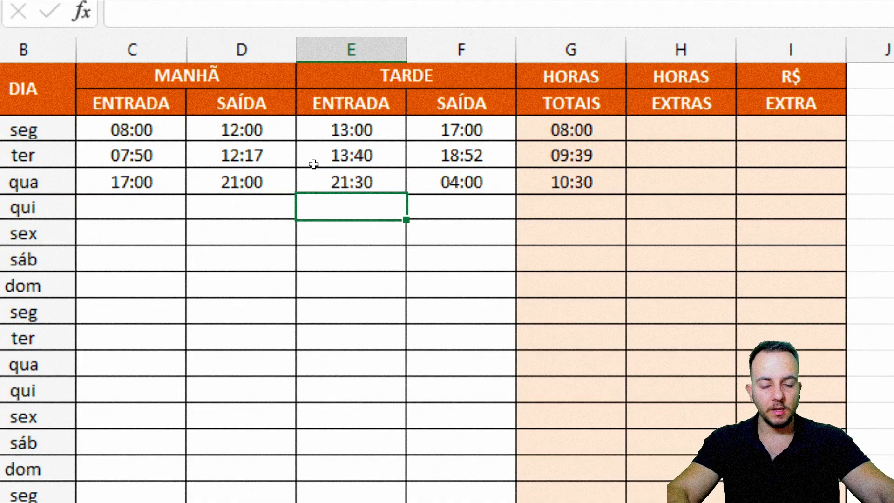
Step: Inspect the "1-" part of the total-hours formula in G5, leaving the formula unedited
{"action": "double_click", "coordinate": [611, 181]}
{"action": "left_click_drag", "start_coordinate": [495, 183], "coordinate": [510, 185]}
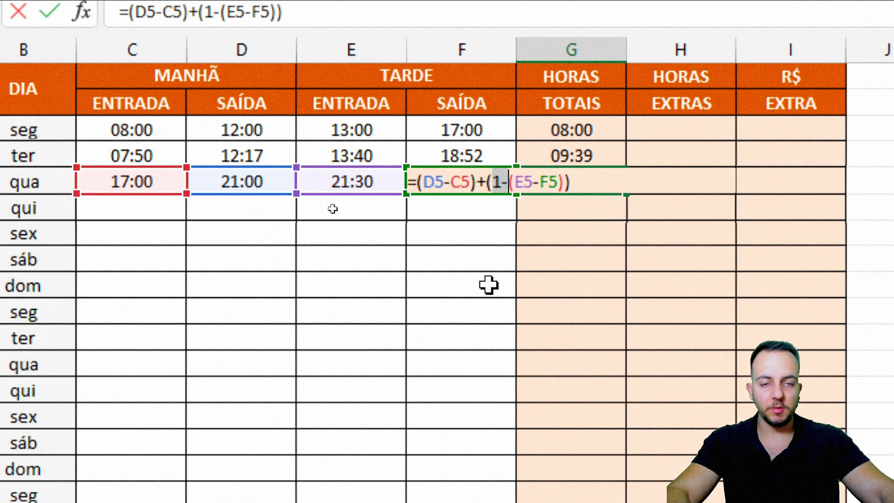
{"action": "key", "text": "Escape"}
Step: Clear the total-hours cells G3:G6 and start a new formula in G3 with =SE(
{"action": "left_click", "coordinate": [609, 129]}
{"action": "left_click_drag", "start_coordinate": [610, 129], "coordinate": [573, 210]}
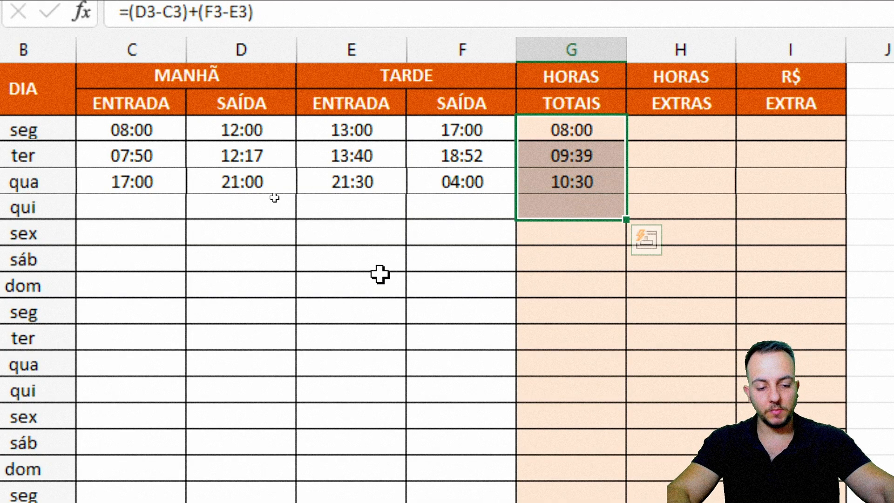
{"action": "key", "text": "Delete"}
{"action": "left_click", "coordinate": [574, 131]}
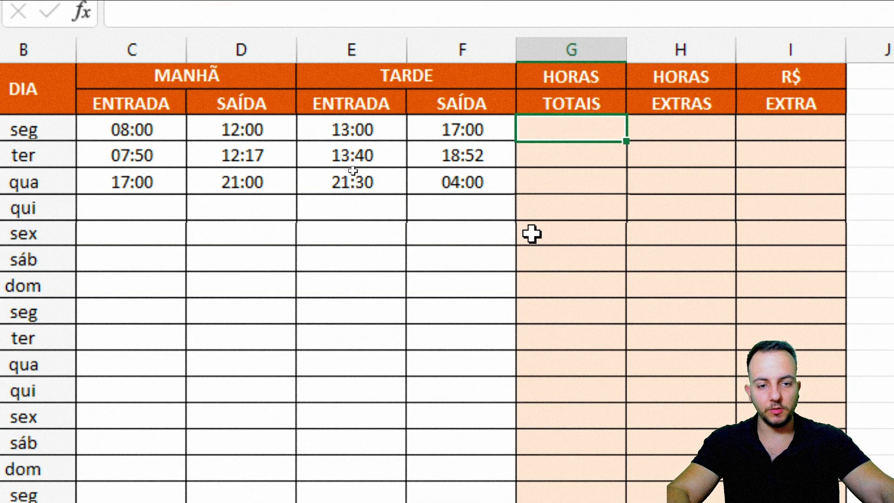
{"action": "type", "text": "=SE("}
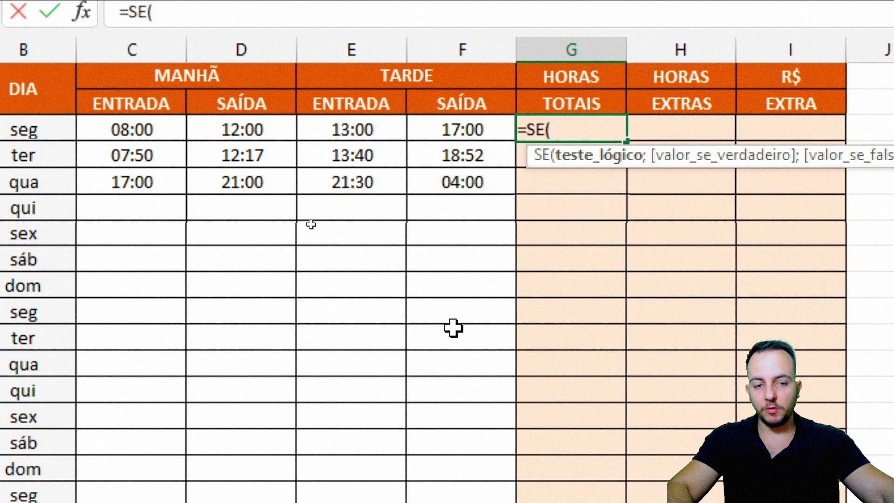
{"action": "mouse_move", "coordinate": [78, 59]}
{"action": "left_mouse_down"}
{"action": "mouse_move", "coordinate": [169, 93]}
{"action": "mouse_move", "coordinate": [296, 211]}
{"action": "left_mouse_up"}
{"action": "left_click_drag", "start_coordinate": [203, 235], "coordinate": [204, 326]}
{"action": "mouse_move", "coordinate": [166, 253]}
{"action": "left_mouse_down"}
{"action": "mouse_move", "coordinate": [156, 329]}
{"action": "mouse_move", "coordinate": [124, 339]}
{"action": "left_mouse_up"}
{"action": "left_click_drag", "start_coordinate": [116, 256], "coordinate": [89, 337]}
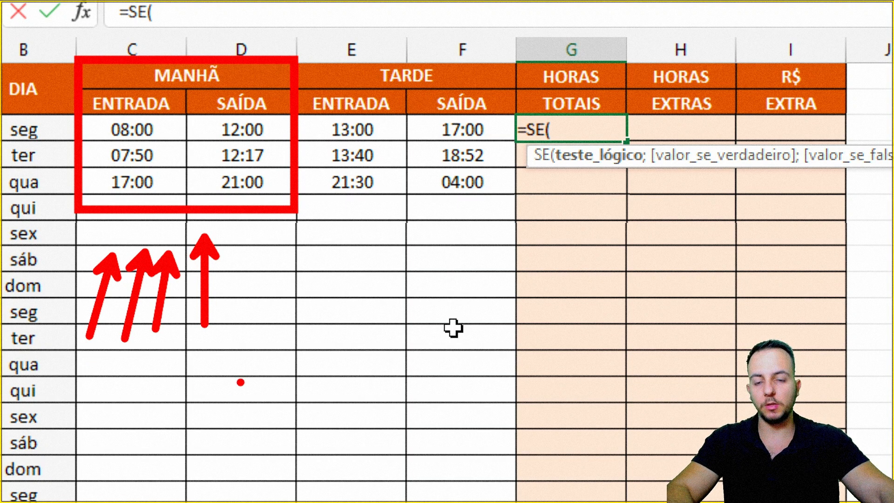
{"action": "key", "text": "ctrl+z"}
{"action": "key", "text": "ctrl+z"}
{"action": "key", "text": "ctrl+z"}
{"action": "key", "text": "ctrl+z"}
{"action": "key", "text": "ctrl+z"}
{"action": "mouse_move", "coordinate": [299, 59]}
{"action": "left_mouse_down"}
{"action": "mouse_move", "coordinate": [493, 135]}
{"action": "mouse_move", "coordinate": [516, 196]}
{"action": "left_mouse_up"}
{"action": "left_click_drag", "start_coordinate": [488, 288], "coordinate": [488, 216]}
{"action": "left_click_drag", "start_coordinate": [451, 296], "coordinate": [451, 237]}
{"action": "left_click_drag", "start_coordinate": [420, 309], "coordinate": [428, 235]}
{"action": "left_click_drag", "start_coordinate": [371, 246], "coordinate": [362, 322]}
{"action": "left_click_drag", "start_coordinate": [345, 228], "coordinate": [335, 303]}
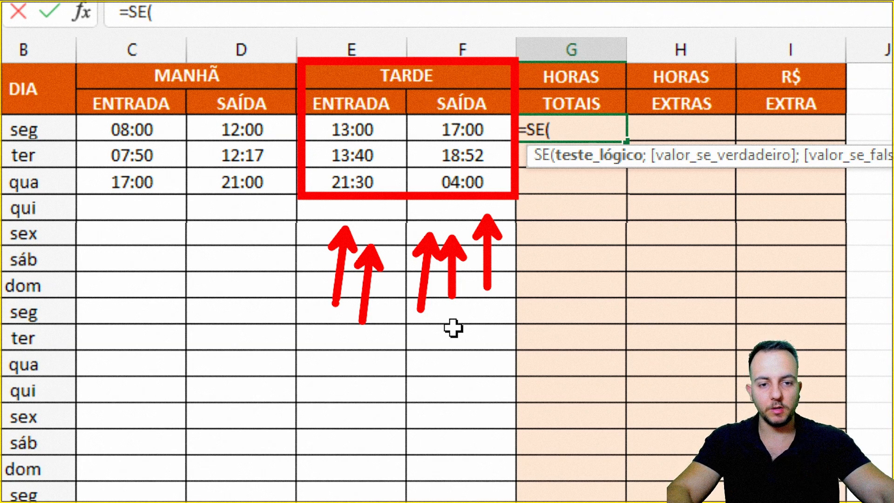
{"action": "key", "text": "Escape"}
Step: Add the logical test C3>D3 to the SE formula in G3, comparing morning entry with morning exit
{"action": "left_click", "coordinate": [139, 125]}
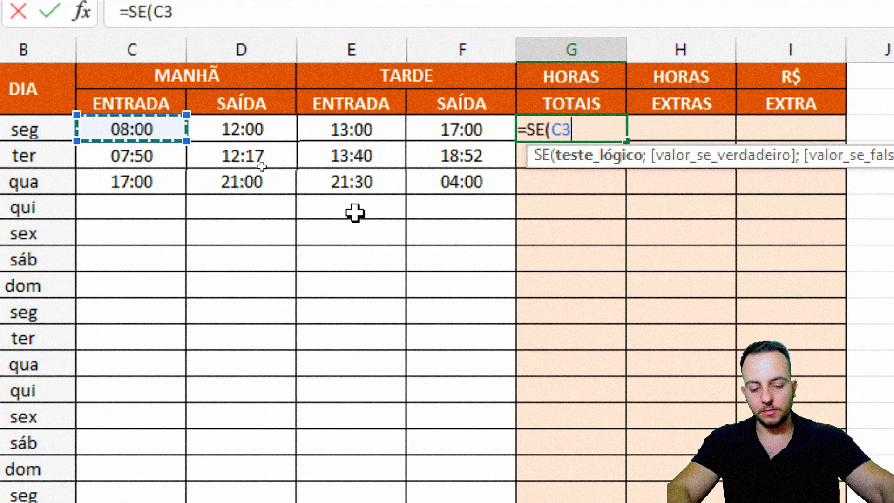
{"action": "type", "text": ">"}
{"action": "left_click", "coordinate": [263, 130]}
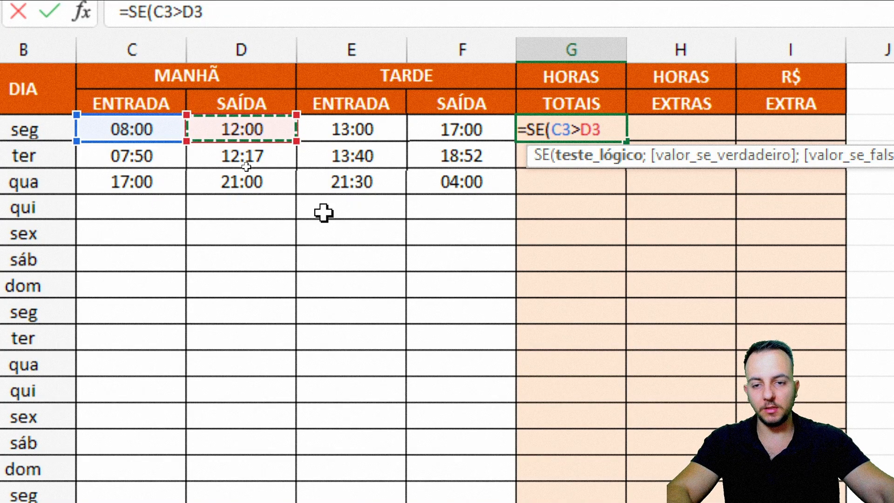
{"action": "type", "text": ";"}
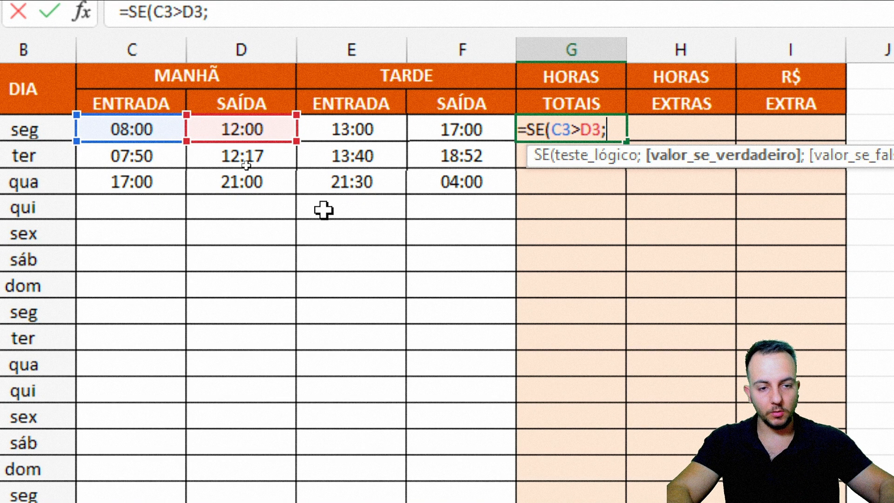
Step: Enter 1-(C3-D3) as the value-if-true argument of the SE formula in G3
{"action": "type", "text": "1-("}
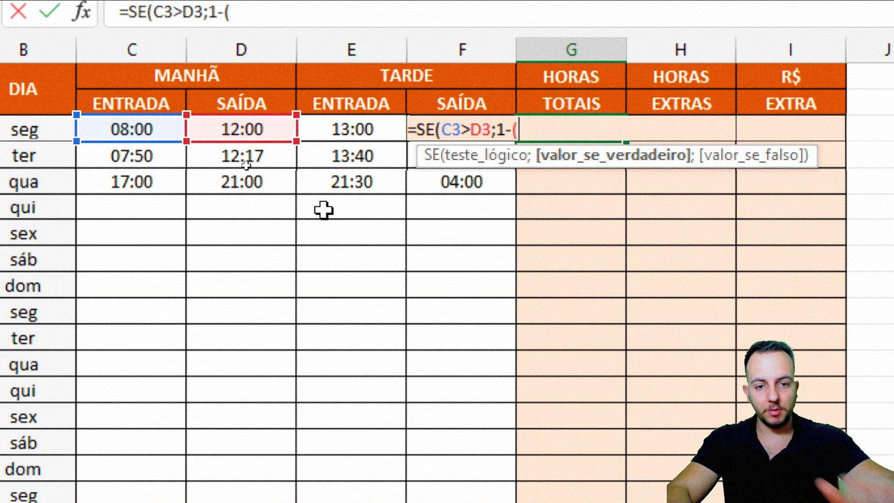
{"action": "left_click", "coordinate": [138, 133]}
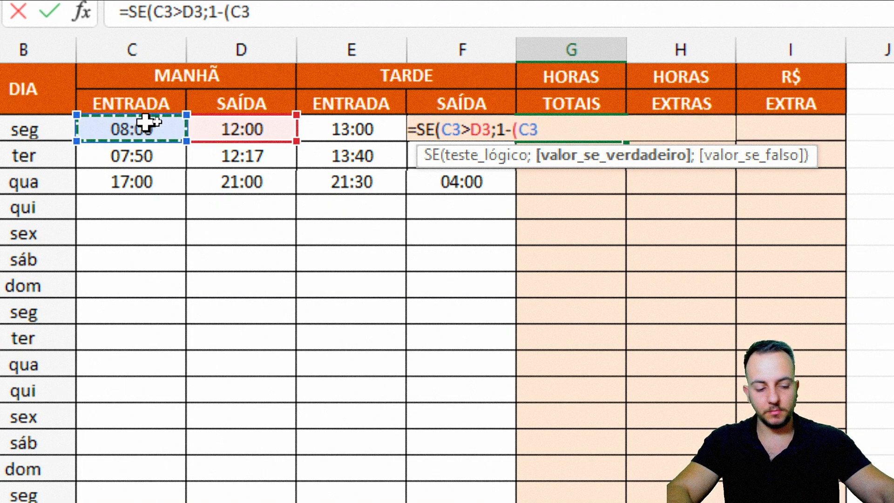
{"action": "type", "text": "-"}
{"action": "left_click", "coordinate": [217, 135]}
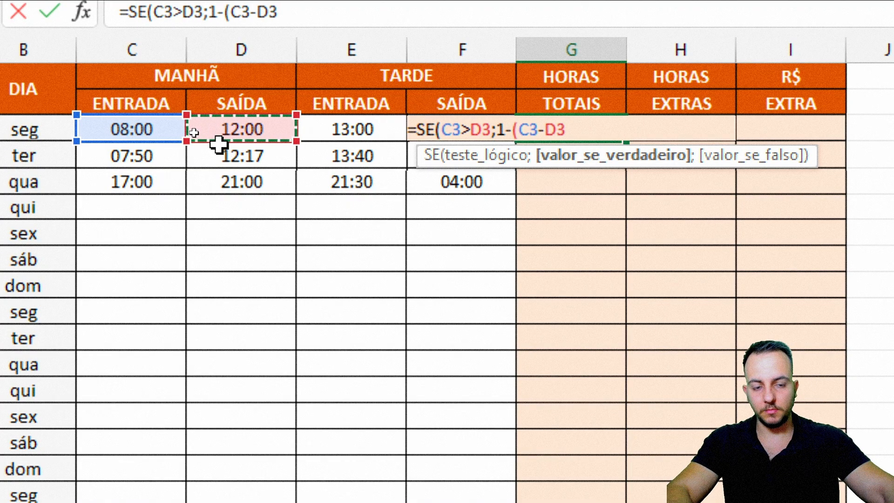
{"action": "type", "text": ");"}
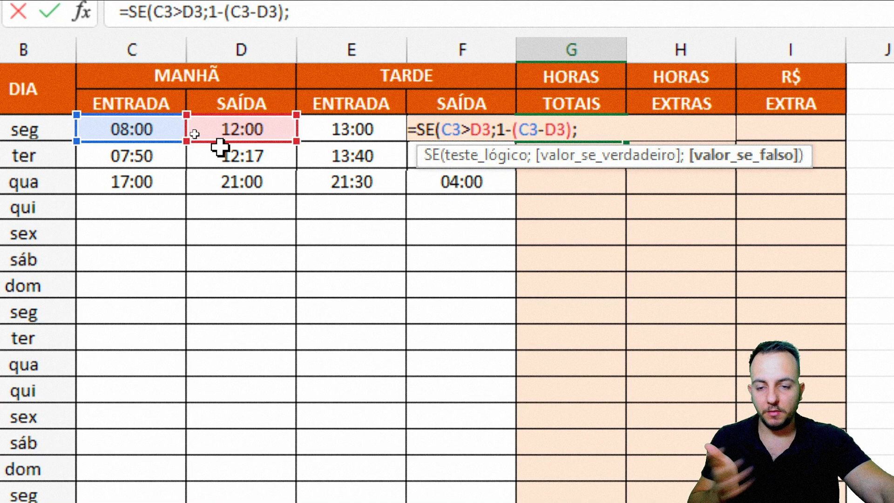
Step: Enter D3-C3 as the value-if-false argument in G3 and commit the formula, accepting the proposed correction
{"action": "left_click", "coordinate": [219, 132]}
{"action": "type", "text": "-"}
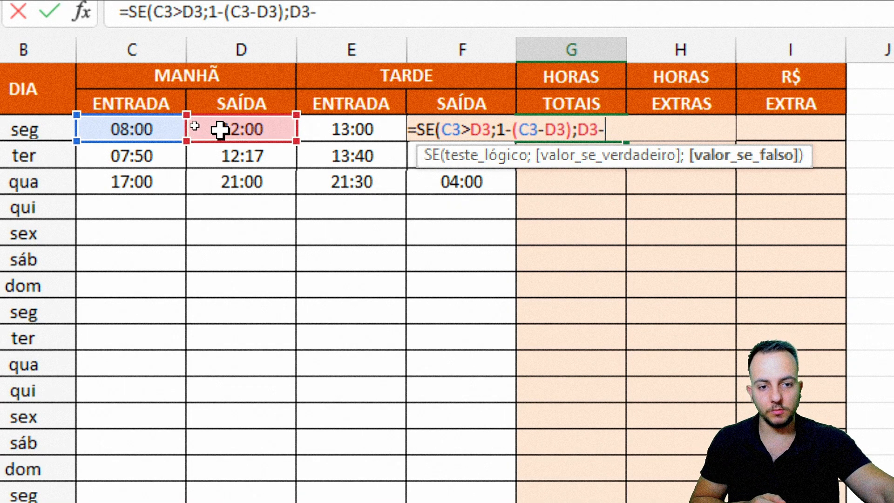
{"action": "left_click", "coordinate": [135, 129]}
{"action": "key", "text": "Return"}
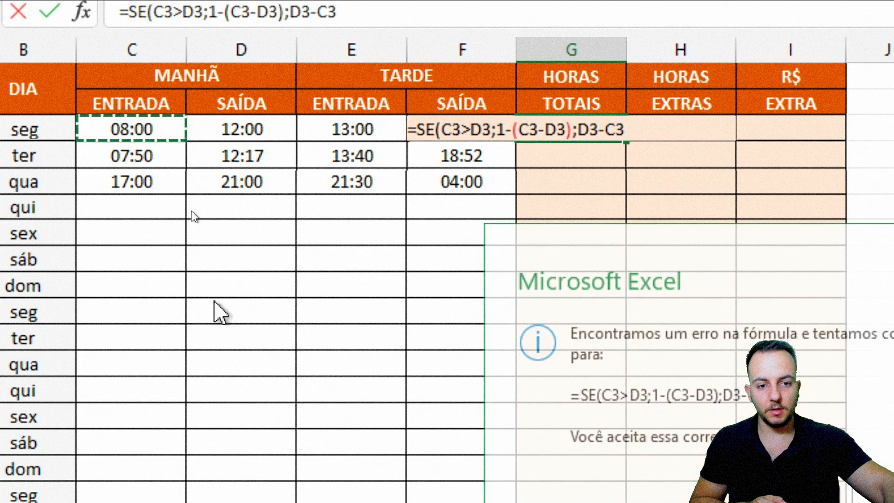
{"action": "key", "text": "Return"}
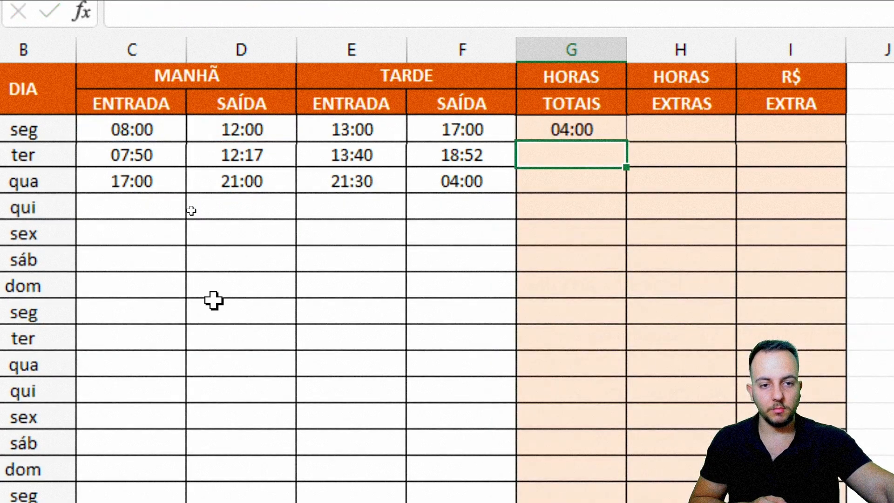
Step: Fill the SE formula from G3 down through G5
{"action": "left_click", "coordinate": [572, 127]}
{"action": "left_click_drag", "start_coordinate": [626, 139], "coordinate": [605, 182]}
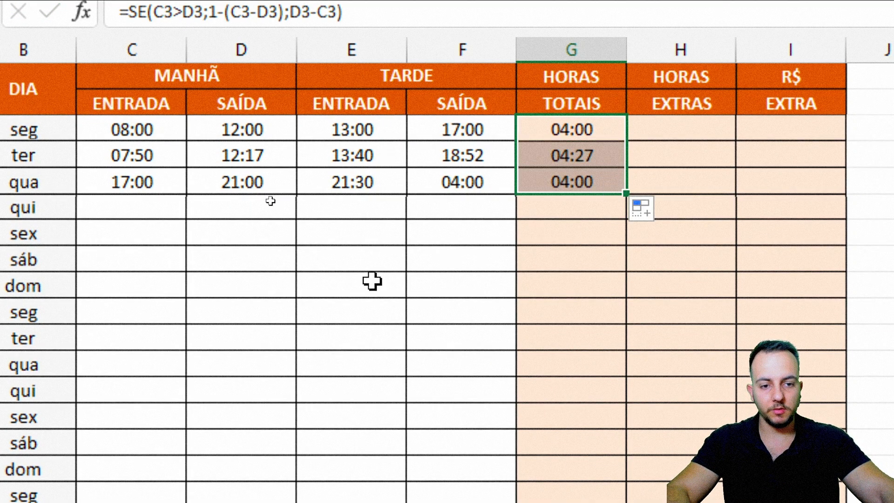
{"action": "left_click", "coordinate": [372, 281]}
{"action": "key", "text": "ctrl+2"}
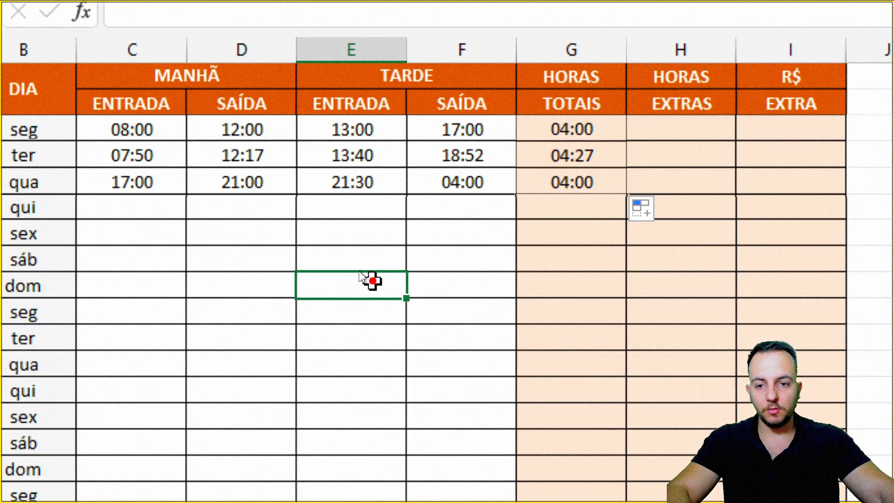
{"action": "mouse_move", "coordinate": [69, 60]}
{"action": "left_mouse_down"}
{"action": "mouse_move", "coordinate": [256, 173]}
{"action": "mouse_move", "coordinate": [290, 205]}
{"action": "left_mouse_up"}
{"action": "left_click_drag", "start_coordinate": [249, 241], "coordinate": [249, 293]}
{"action": "left_click_drag", "start_coordinate": [220, 239], "coordinate": [209, 298]}
{"action": "left_click_drag", "start_coordinate": [180, 238], "coordinate": [167, 305]}
{"action": "left_click_drag", "start_coordinate": [130, 256], "coordinate": [114, 326]}
{"action": "key", "text": "ctrl+z"}
{"action": "key", "text": "ctrl+z"}
{"action": "key", "text": "ctrl+z"}
{"action": "key", "text": "ctrl+z"}
{"action": "key", "text": "ctrl+z"}
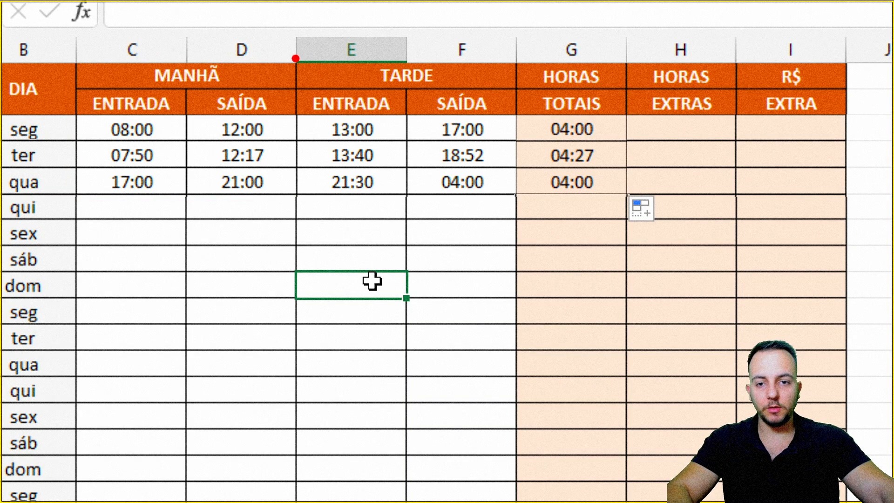
{"action": "left_click_drag", "start_coordinate": [294, 58], "coordinate": [520, 210]}
{"action": "left_click_drag", "start_coordinate": [486, 288], "coordinate": [489, 232]}
{"action": "left_click_drag", "start_coordinate": [441, 283], "coordinate": [441, 231]}
{"action": "left_click_drag", "start_coordinate": [388, 288], "coordinate": [388, 242]}
{"action": "left_click_drag", "start_coordinate": [340, 283], "coordinate": [352, 240]}
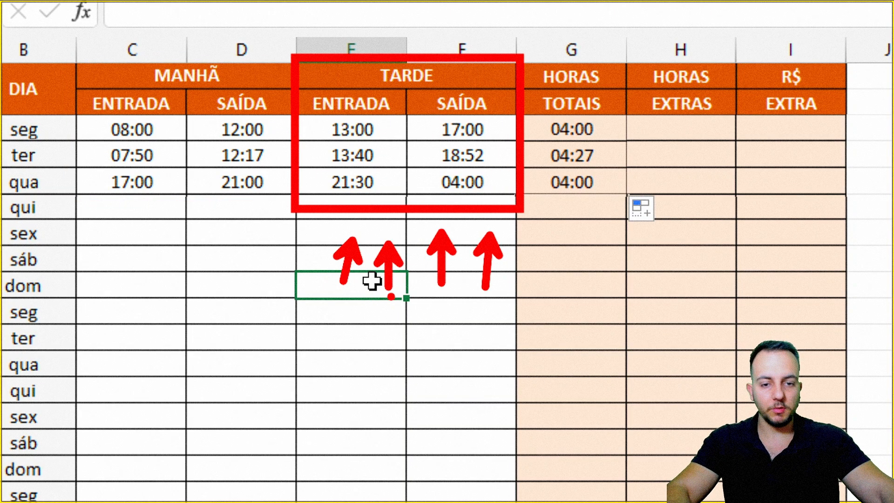
{"action": "key", "text": "Escape"}
{"action": "double_click", "coordinate": [602, 128]}
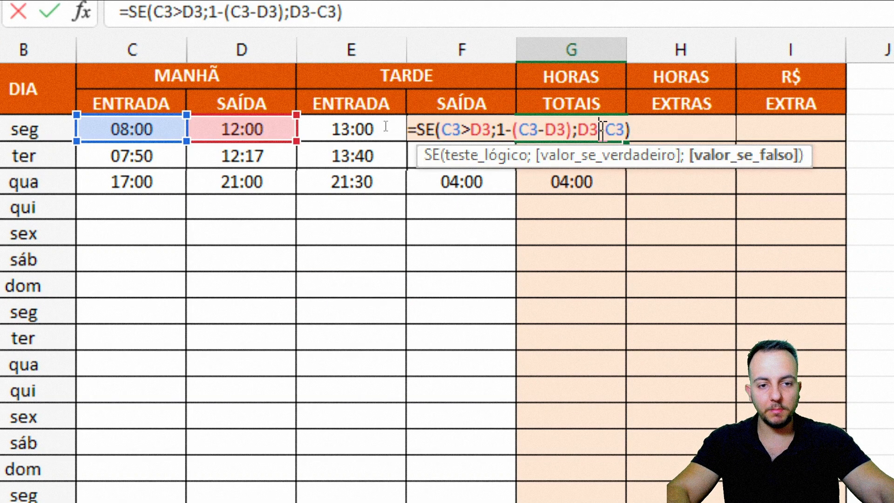
{"action": "key", "text": "ctrl+2"}
{"action": "left_click_drag", "start_coordinate": [63, 92], "coordinate": [306, 154]}
{"action": "left_click_drag", "start_coordinate": [263, 174], "coordinate": [290, 261]}
{"action": "left_click_drag", "start_coordinate": [223, 189], "coordinate": [233, 271]}
{"action": "left_click_drag", "start_coordinate": [178, 193], "coordinate": [183, 266]}
{"action": "key", "text": "ctrl+z"}
{"action": "key", "text": "ctrl+z"}
{"action": "key", "text": "ctrl+z"}
{"action": "key", "text": "ctrl+z"}
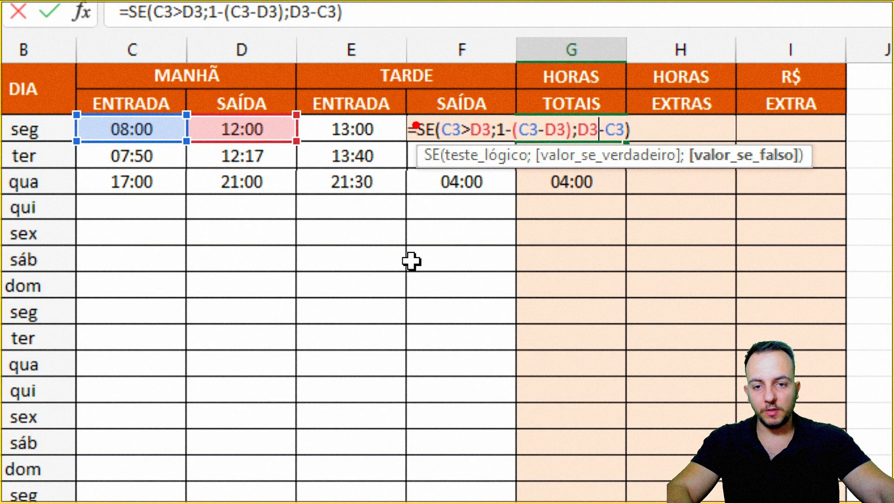
{"action": "mouse_move", "coordinate": [464, 96]}
{"action": "left_mouse_down"}
{"action": "mouse_move", "coordinate": [500, 123]}
{"action": "mouse_move", "coordinate": [245, 116]}
{"action": "left_mouse_up"}
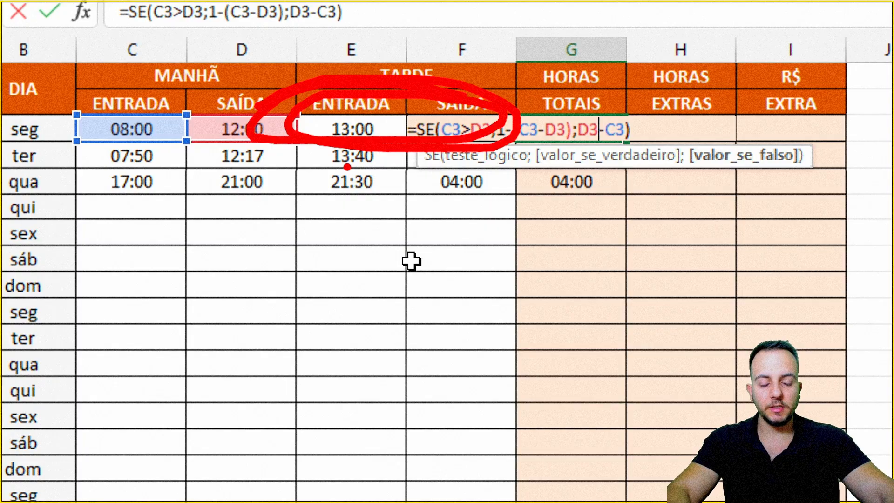
{"action": "key", "text": "Escape"}
{"action": "key", "text": "Escape"}
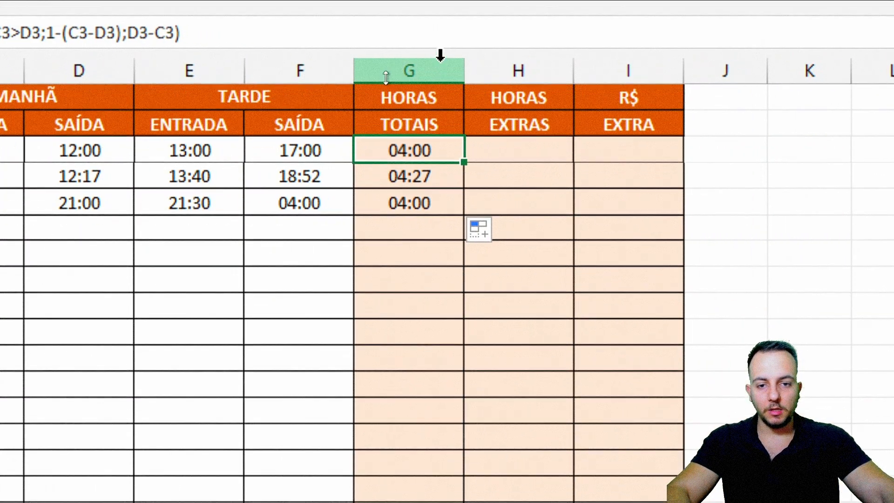
Step: Widen column G to about three times its width so the long formula fits in the cell
{"action": "left_click_drag", "start_coordinate": [471, 73], "coordinate": [712, 97]}
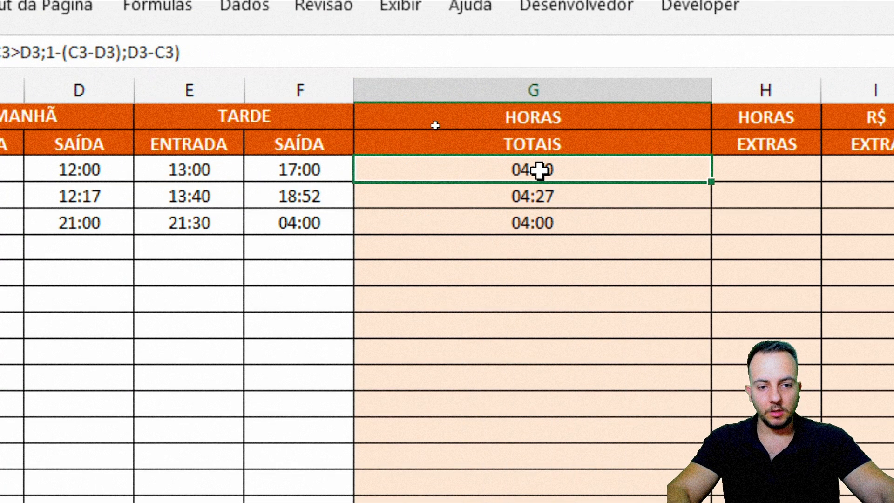
{"action": "double_click", "coordinate": [539, 170]}
{"action": "key", "text": "Escape"}
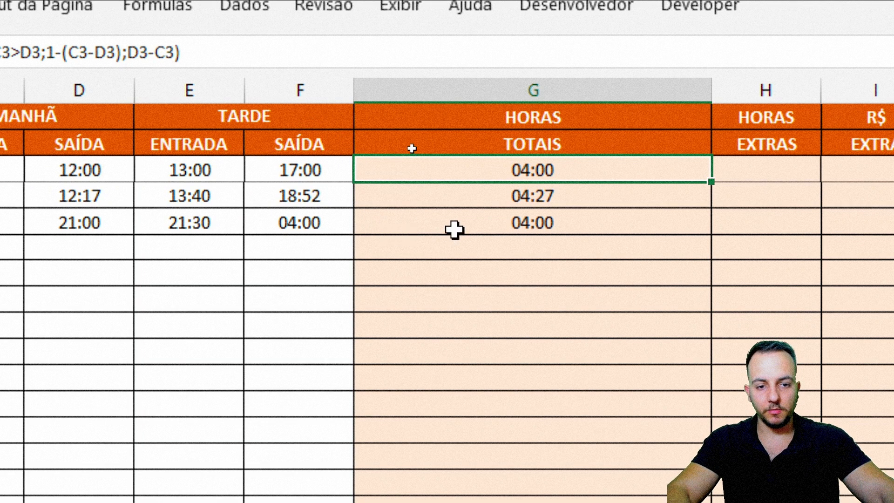
Step: Append a second SE function to the formula in G3, adding it with + and using E3>F3 as its logical test
{"action": "double_click", "coordinate": [573, 169]}
{"action": "left_click_drag", "start_coordinate": [581, 170], "coordinate": [367, 194]}
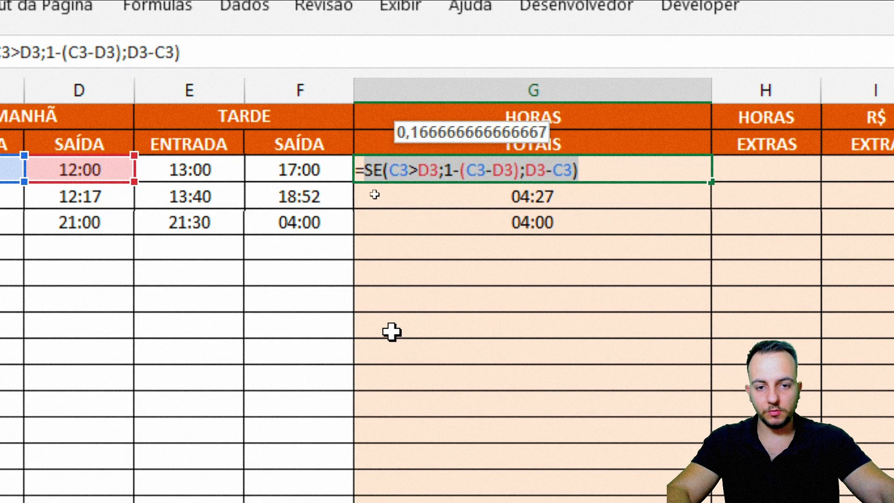
{"action": "left_click", "coordinate": [637, 167]}
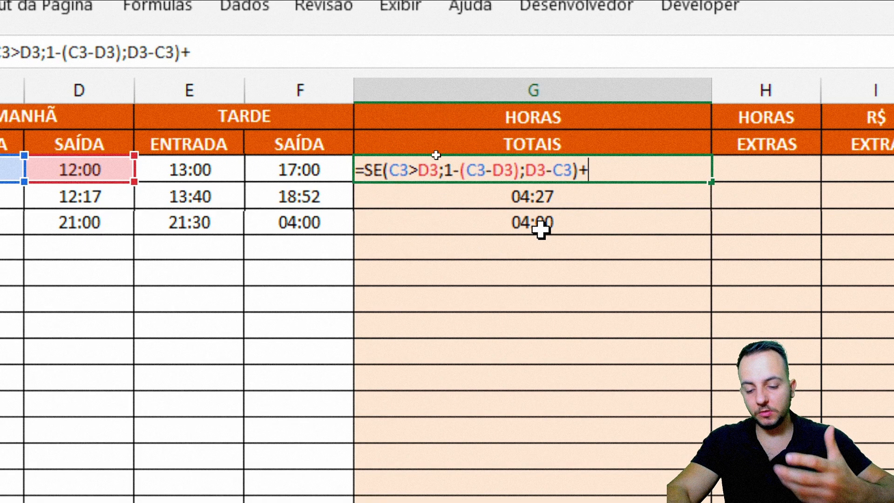
{"action": "type", "text": "SE("}
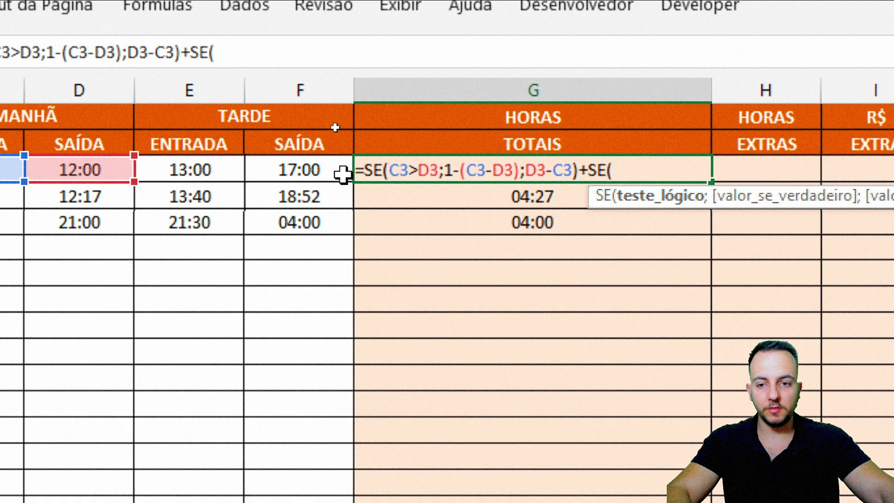
{"action": "left_click", "coordinate": [229, 170]}
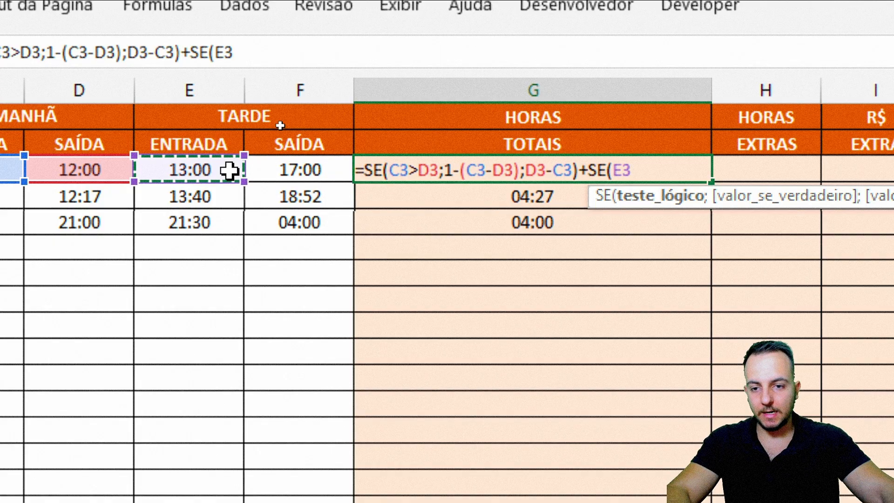
{"action": "type", "text": ">"}
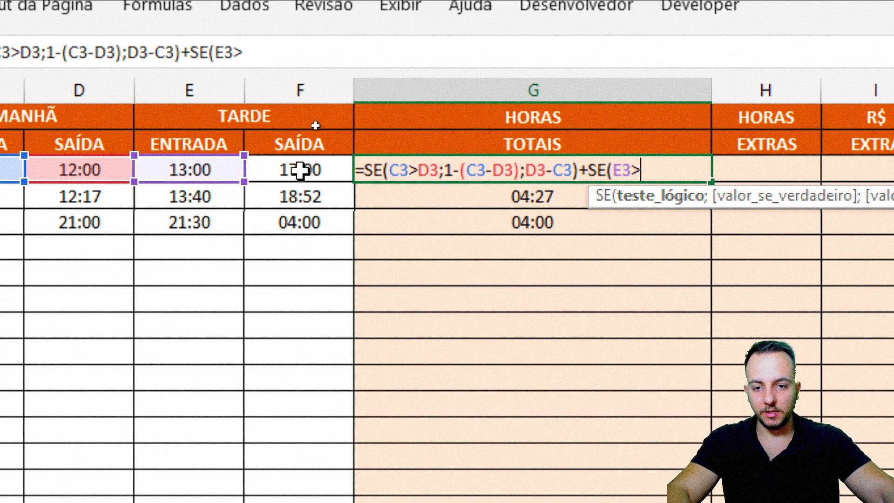
{"action": "left_click", "coordinate": [300, 173]}
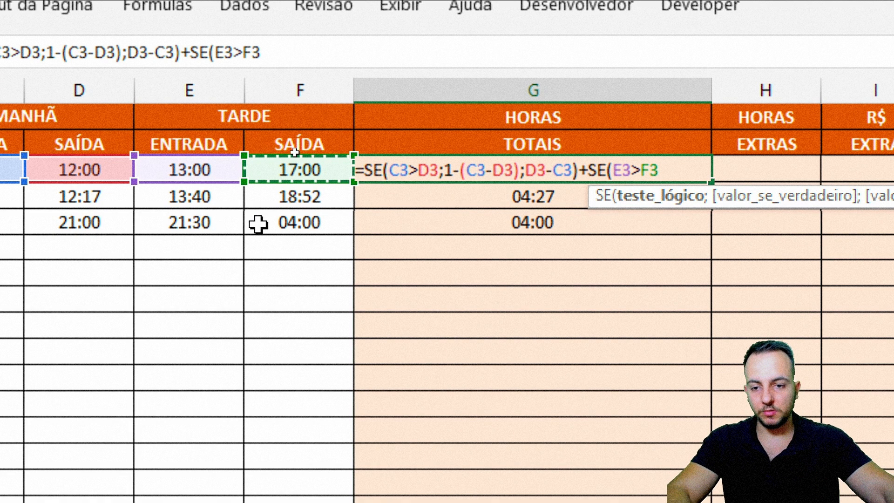
{"action": "type", "text": ";"}
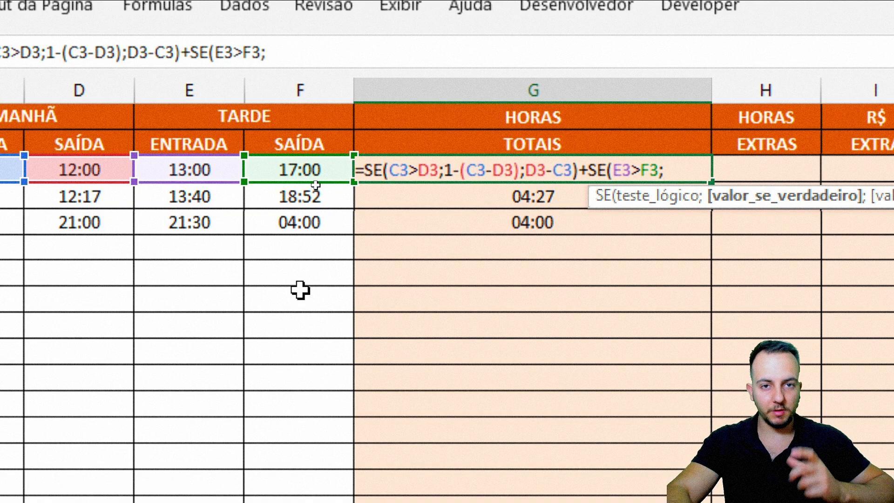
Step: Enter 1-(E3-F3) as the value-if-true argument of the second SE function in G3
{"action": "type", "text": "1"}
{"action": "type", "text": "-"}
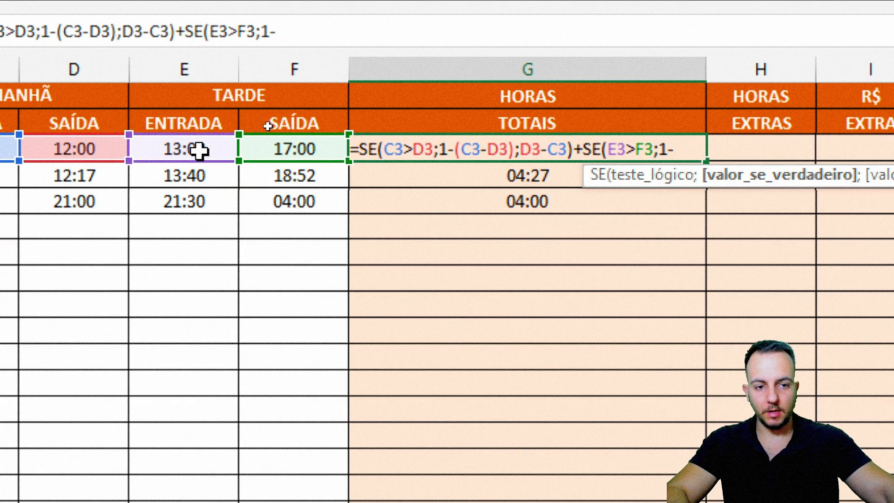
{"action": "type", "text": "("}
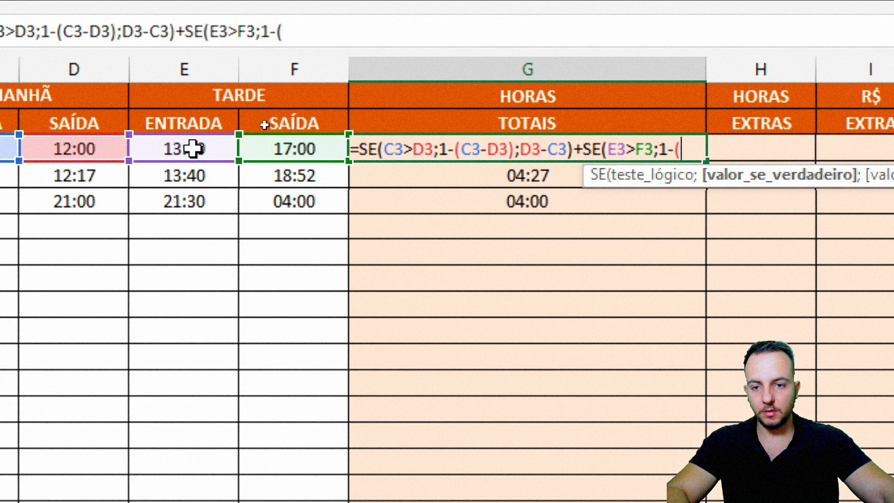
{"action": "left_click", "coordinate": [194, 149]}
{"action": "type", "text": "-"}
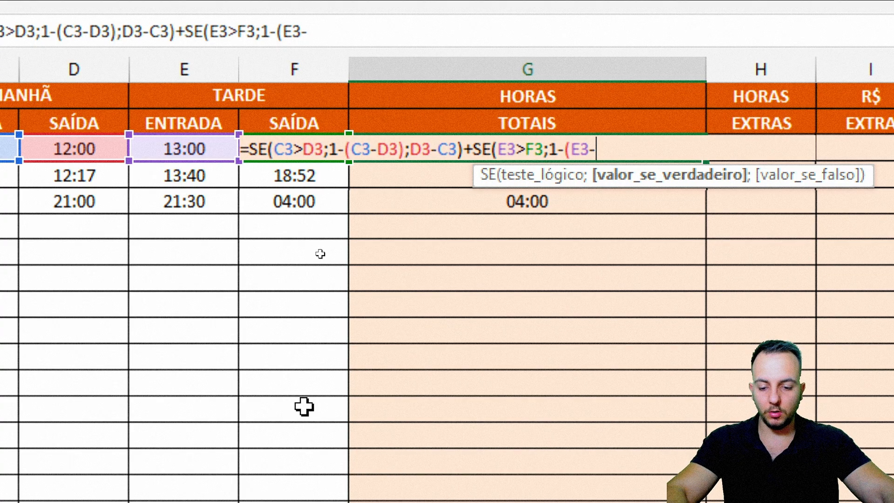
{"action": "type", "text": "F3)"}
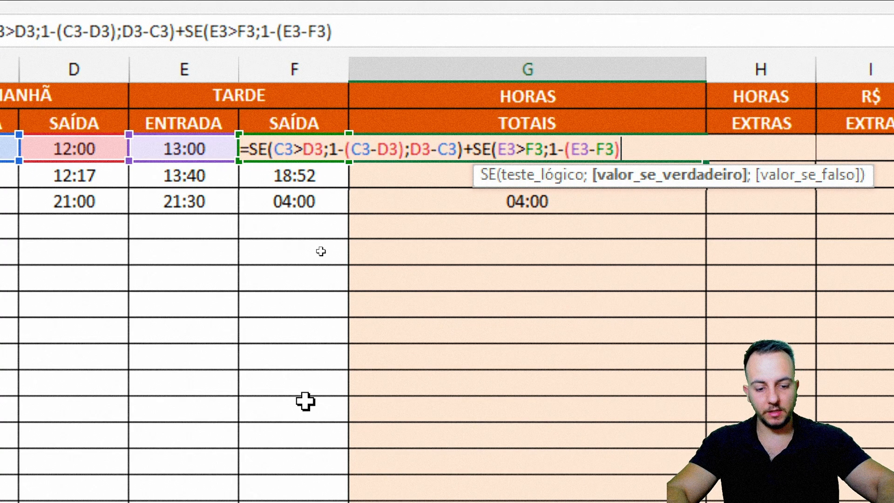
{"action": "type", "text": ";"}
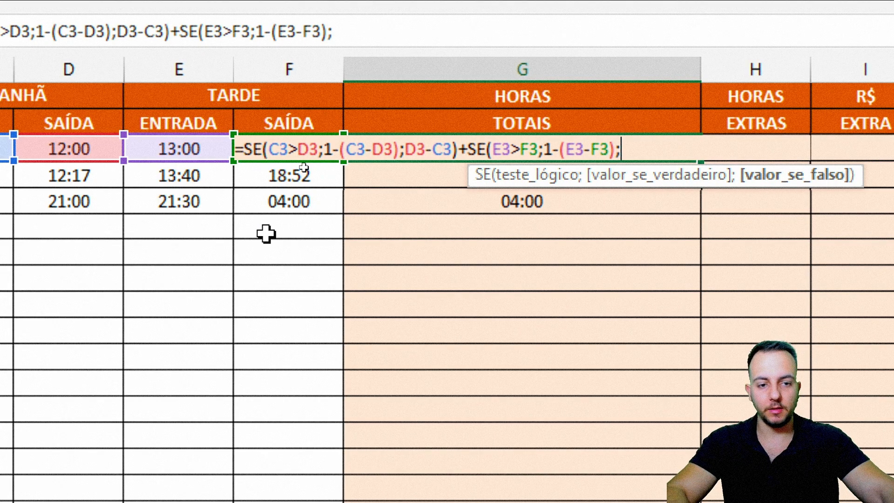
Step: Enter F3-E3 as the value-if-false argument of the second SE function and commit the formula in G3
{"action": "type", "text": "F3"}
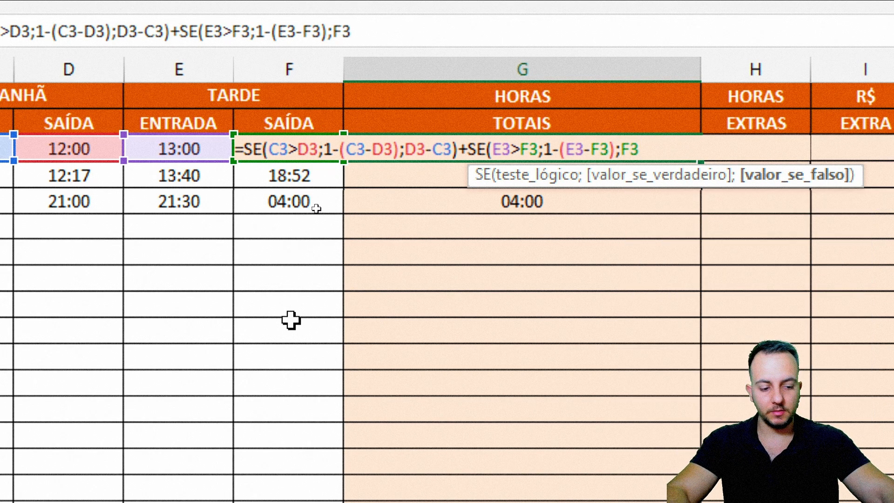
{"action": "type", "text": "-"}
{"action": "type", "text": "E3"}
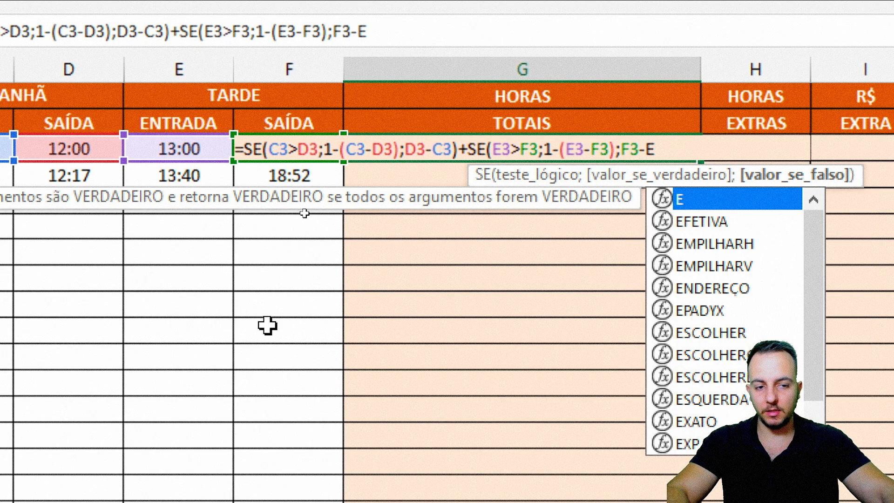
{"action": "type", "text": ")"}
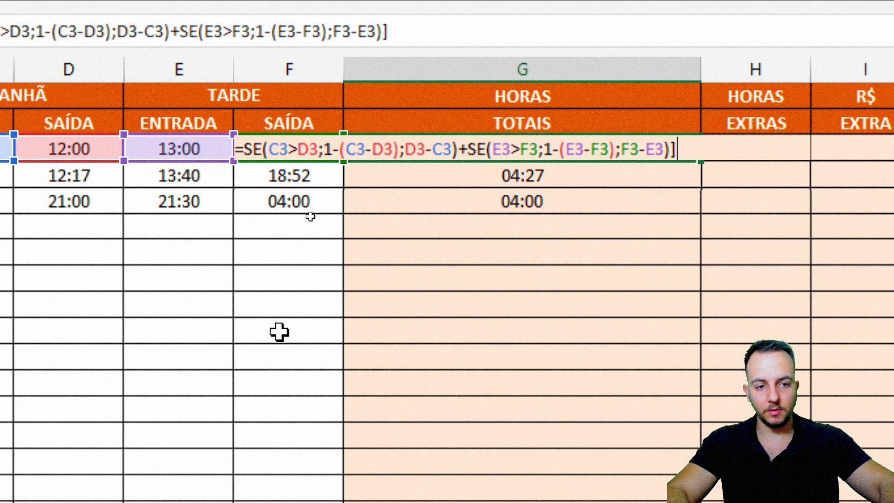
{"action": "key", "text": "Return"}
Step: Fill the combined morning and afternoon SE formula from G3 down through G5
{"action": "left_click", "coordinate": [606, 154]}
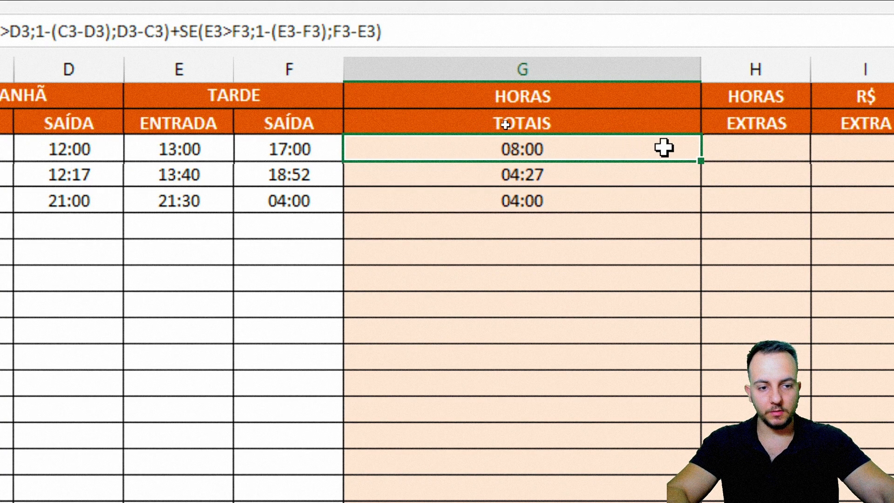
{"action": "left_click_drag", "start_coordinate": [702, 165], "coordinate": [670, 211]}
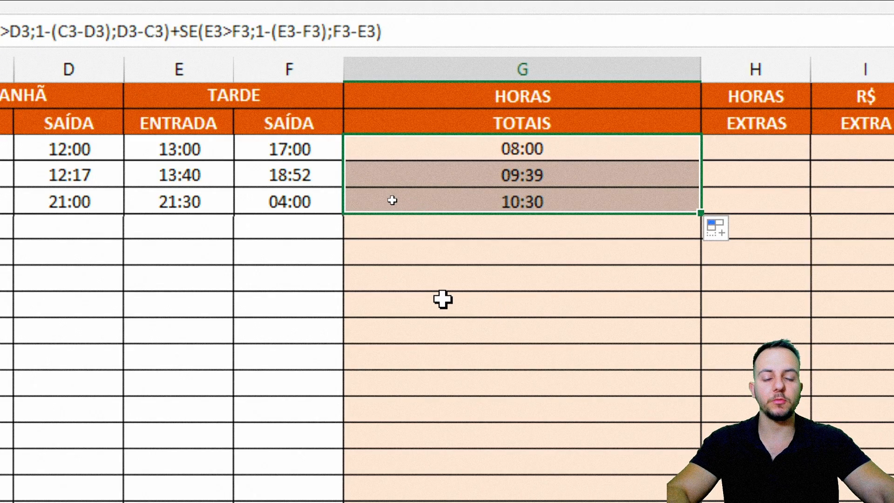
{"action": "left_click", "coordinate": [427, 299]}
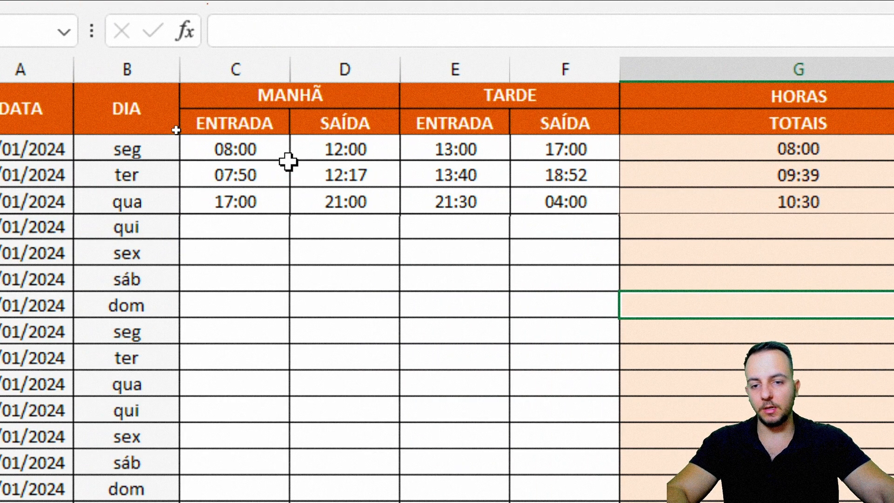
{"action": "left_click_drag", "start_coordinate": [279, 144], "coordinate": [440, 205]}
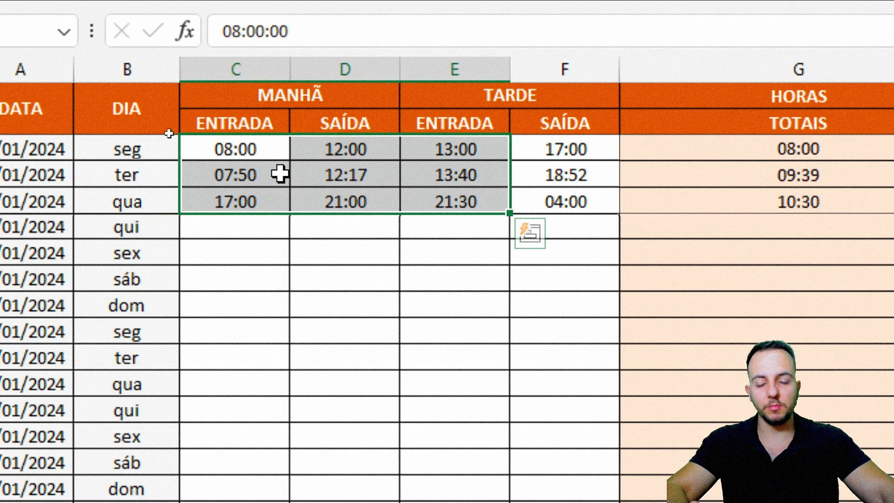
{"action": "left_click", "coordinate": [272, 148]}
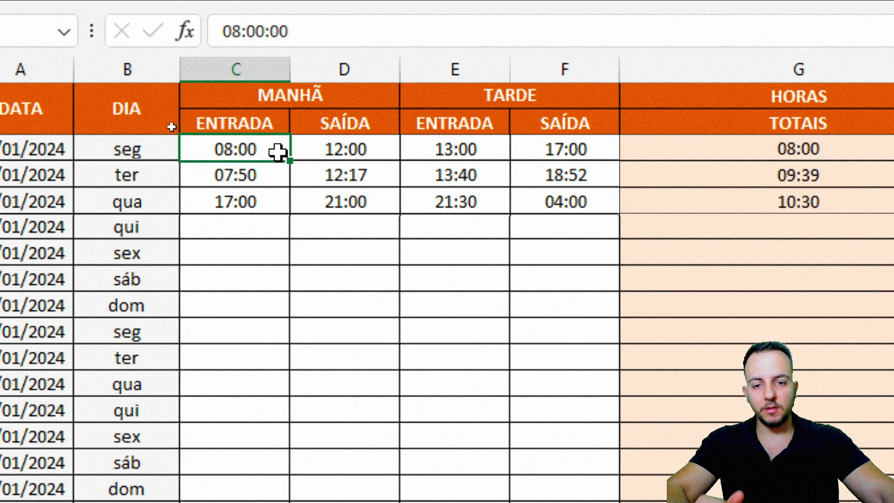
Step: Resize columns G, H and I together to one equal width, making column G much narrower
{"action": "left_click", "coordinate": [567, 69]}
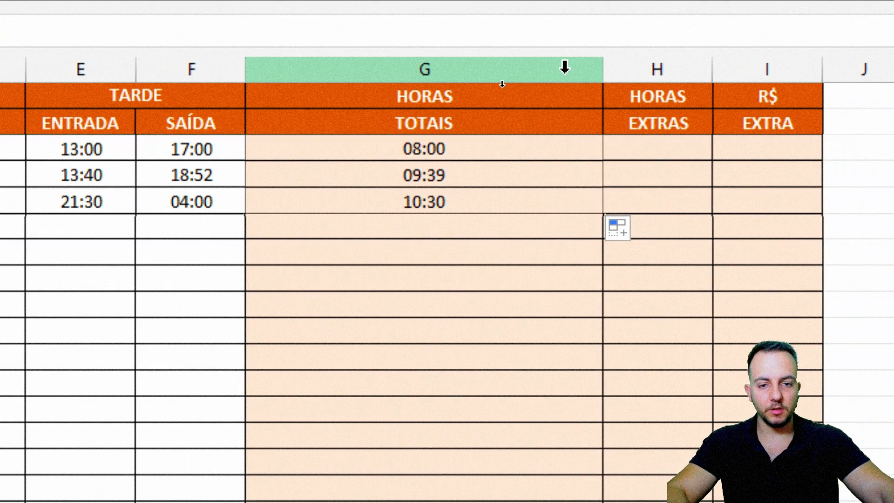
{"action": "left_click_drag", "start_coordinate": [564, 67], "coordinate": [722, 75]}
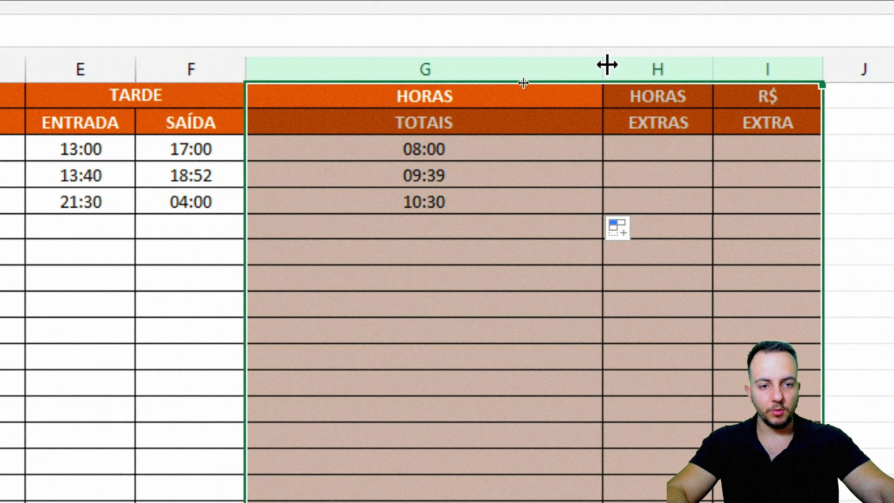
{"action": "left_click_drag", "start_coordinate": [605, 66], "coordinate": [377, 65]}
Step: Examine the complete combined SE formula in G3 and the cells it references
{"action": "left_click", "coordinate": [341, 145]}
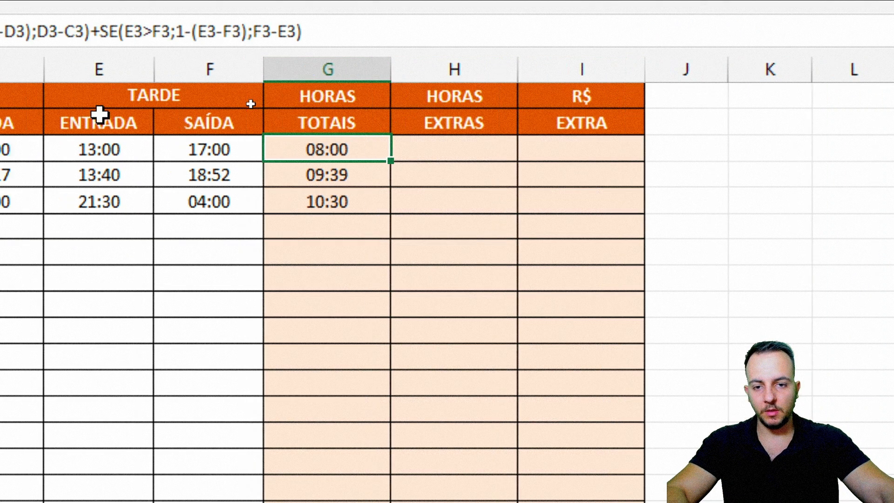
{"action": "left_click", "coordinate": [322, 27]}
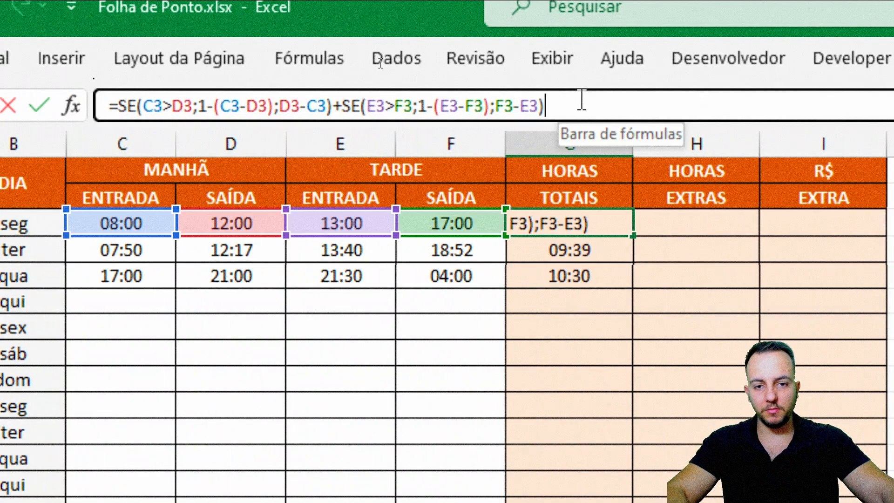
{"action": "left_click", "coordinate": [608, 110]}
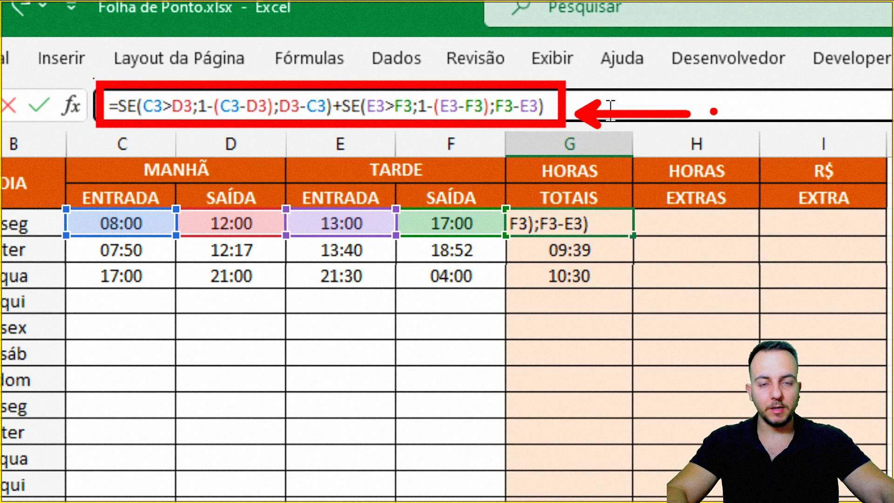
{"action": "key", "text": "ctrl+Return"}
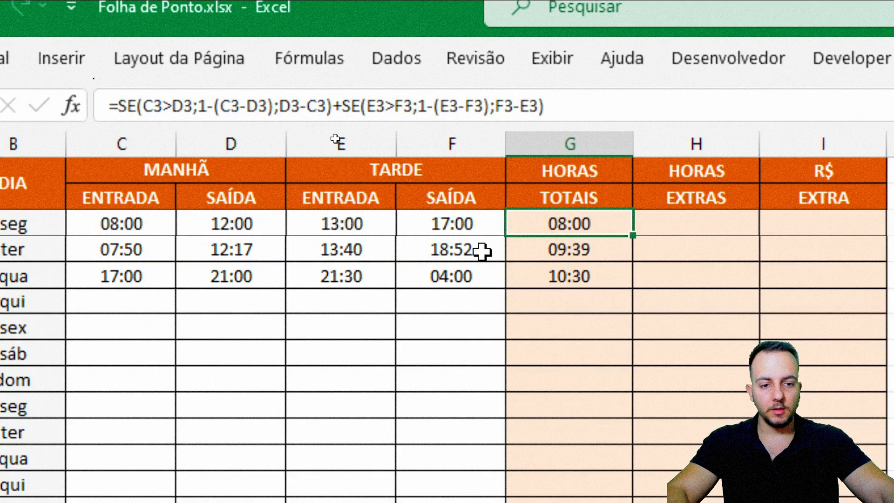
{"action": "left_click", "coordinate": [736, 226]}
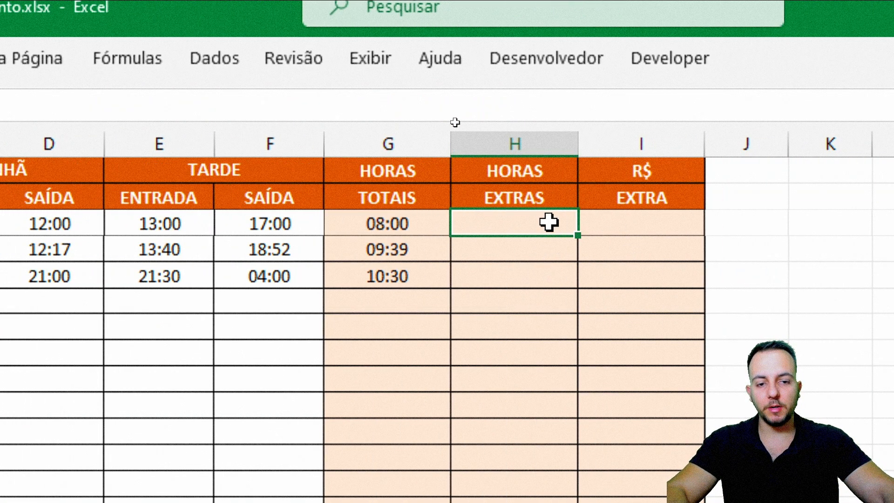
{"action": "left_click", "coordinate": [544, 135]}
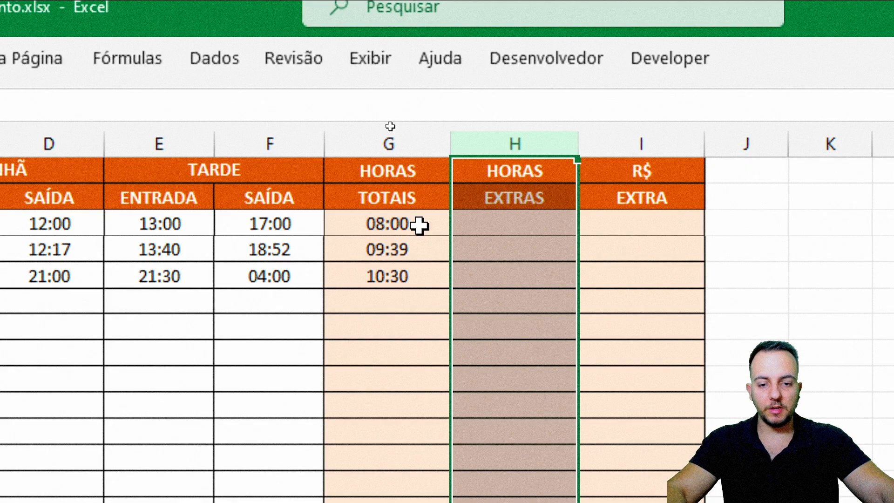
{"action": "left_click_drag", "start_coordinate": [417, 226], "coordinate": [413, 275]}
{"action": "left_click", "coordinate": [518, 229]}
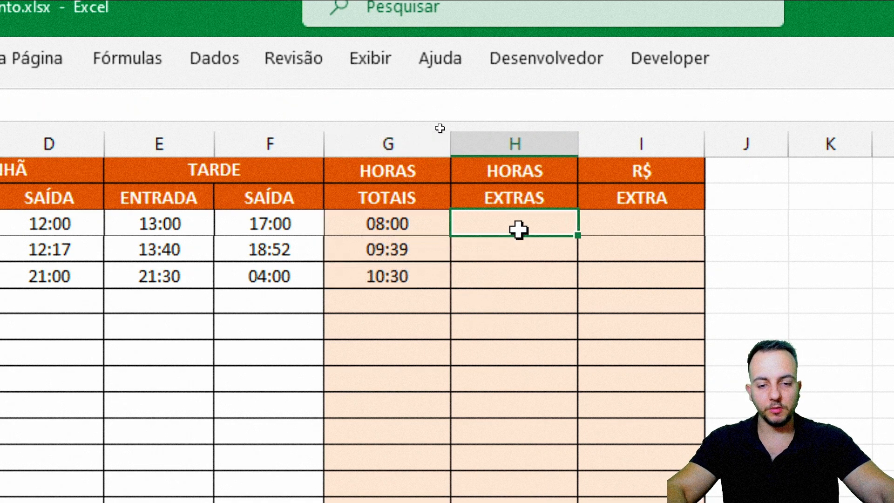
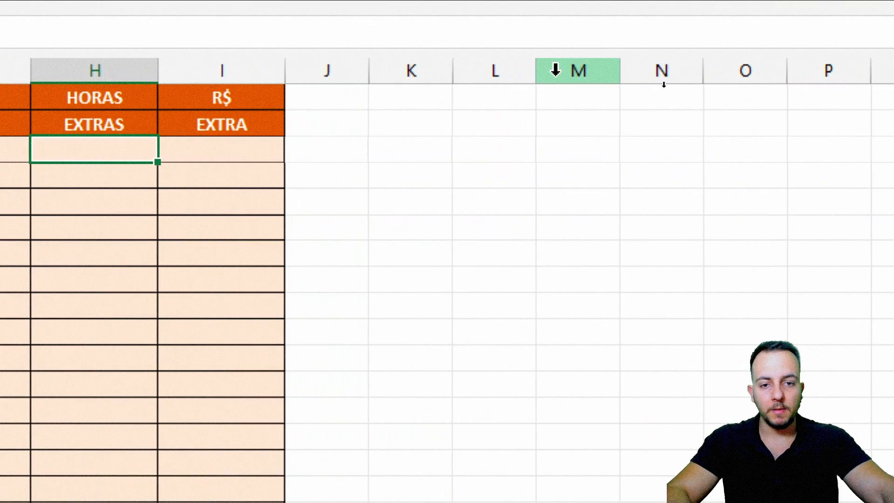
Step: Enter the header HORA BASE in K1 and widen column K slightly so the text fits
{"action": "left_click", "coordinate": [638, 98]}
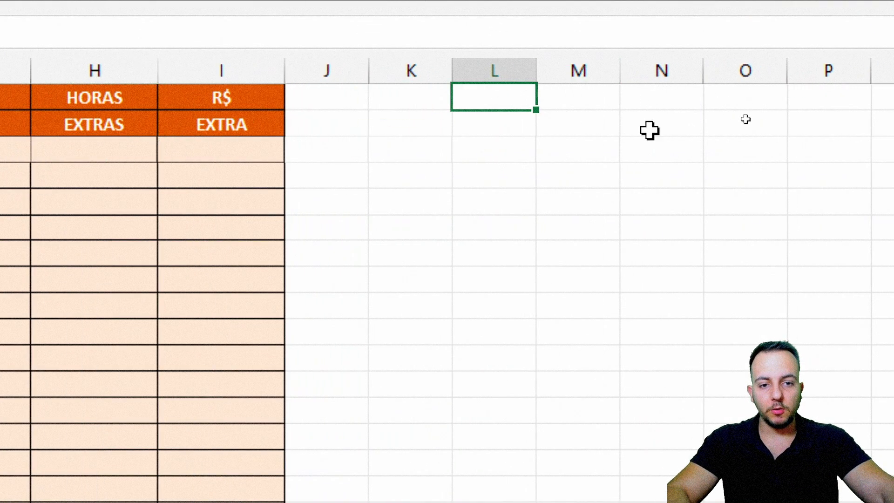
{"action": "left_click", "coordinate": [363, 105]}
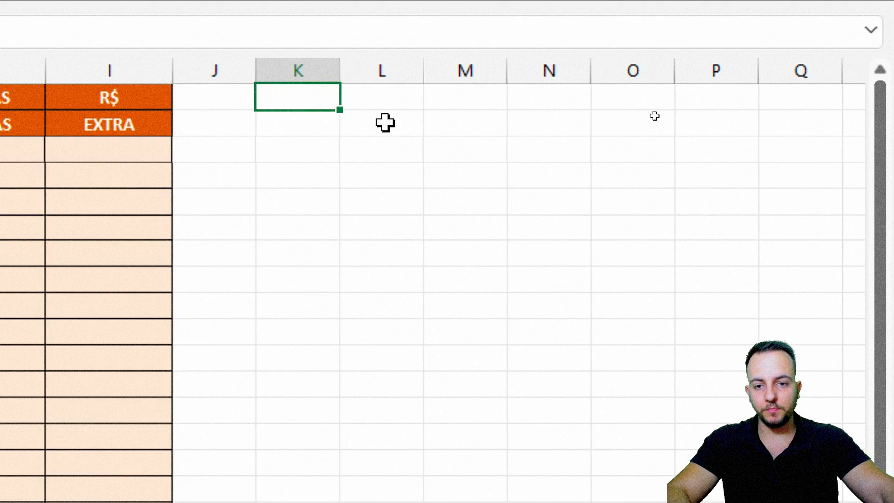
{"action": "type", "text": "HORAS"}
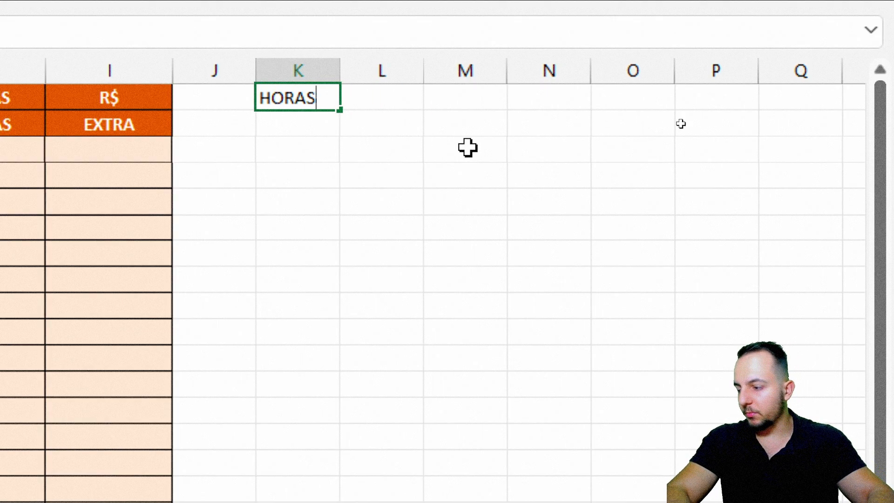
{"action": "key", "text": "BackSpace"}
{"action": "type", "text": " BASE"}
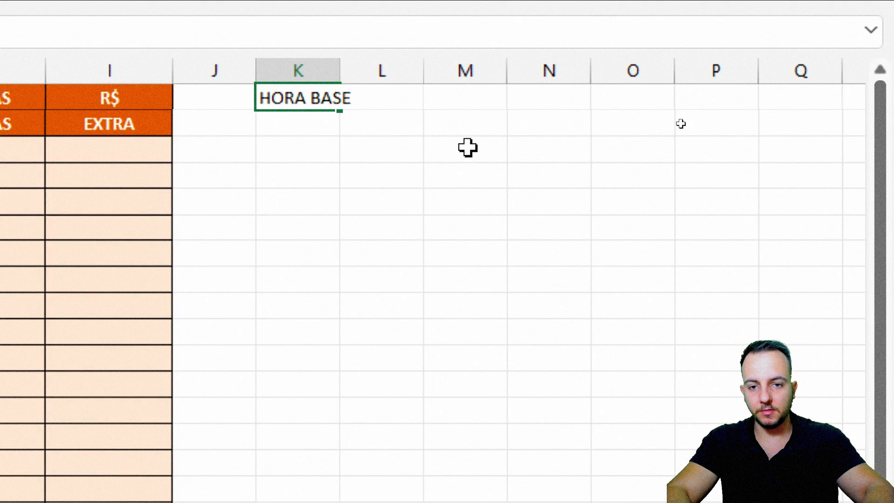
{"action": "key", "text": "Return"}
{"action": "left_click_drag", "start_coordinate": [343, 75], "coordinate": [367, 75]}
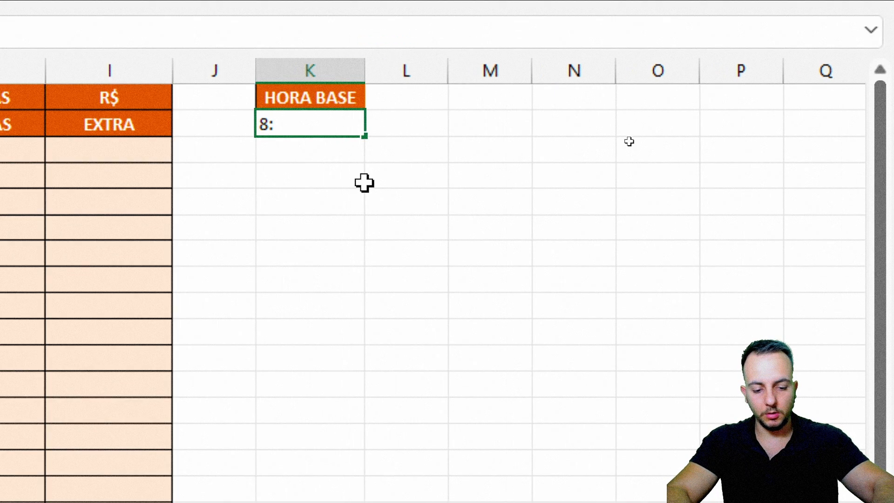
Step: Enter the base workday of 8:00 in K2, under HORA BASE
{"action": "type", "text": "8:00"}
{"action": "key", "text": "Return"}
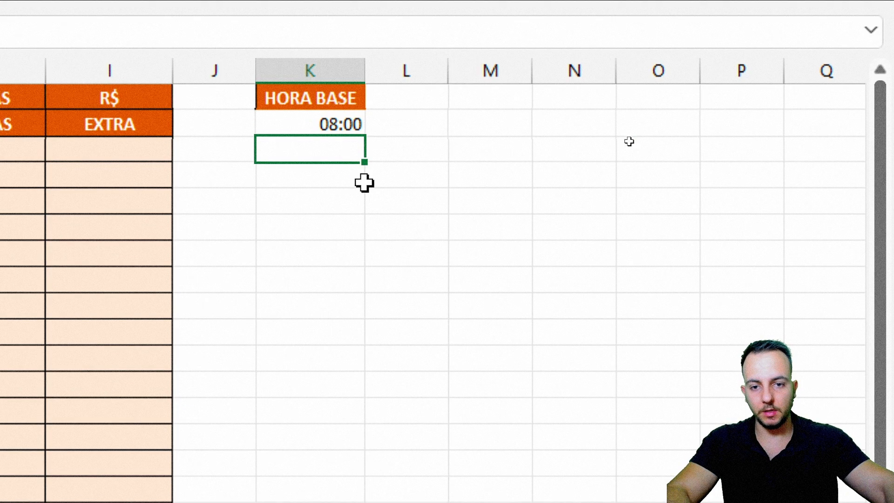
{"action": "left_click_drag", "start_coordinate": [349, 93], "coordinate": [333, 120]}
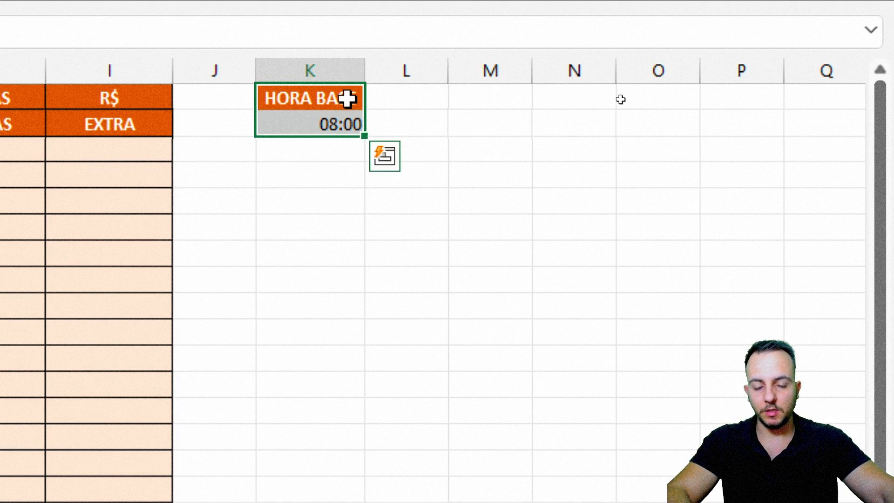
Step: Enter the header R$ BASE in L1 and the base salary 2000 in L2
{"action": "left_click", "coordinate": [372, 99]}
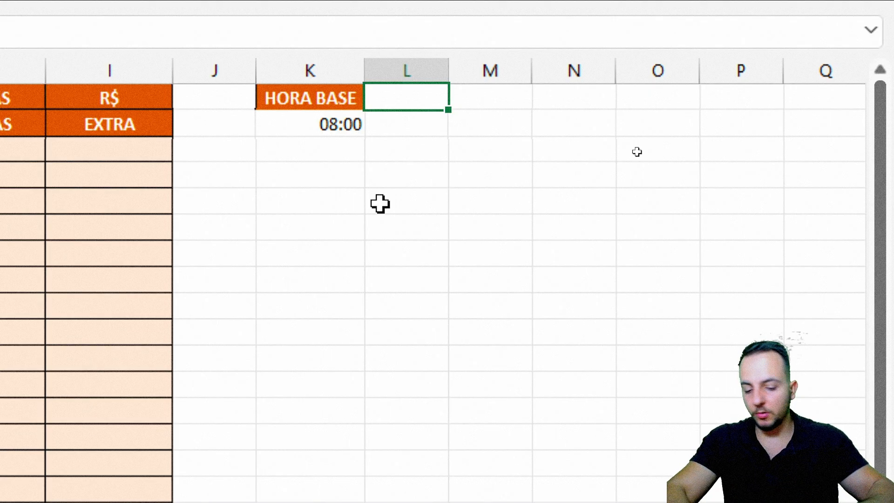
{"action": "type", "text": "R$ BAS"}
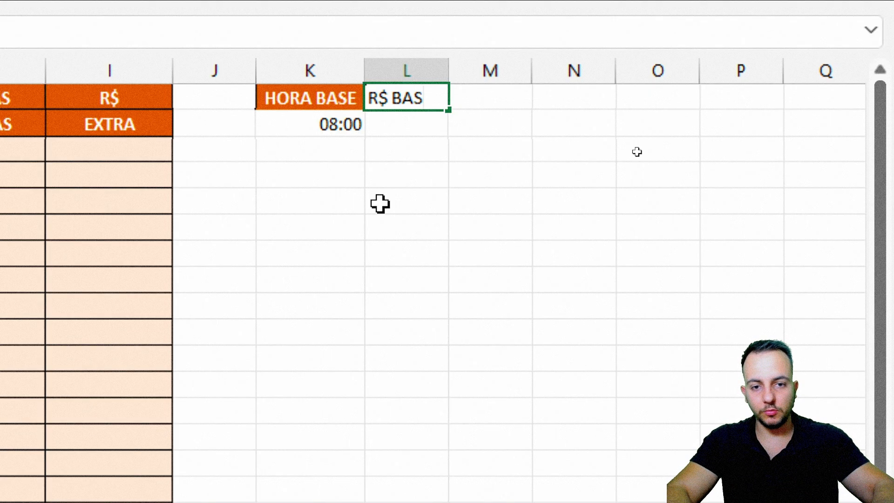
{"action": "type", "text": "E"}
{"action": "key", "text": "Return"}
{"action": "type", "text": "2000"}
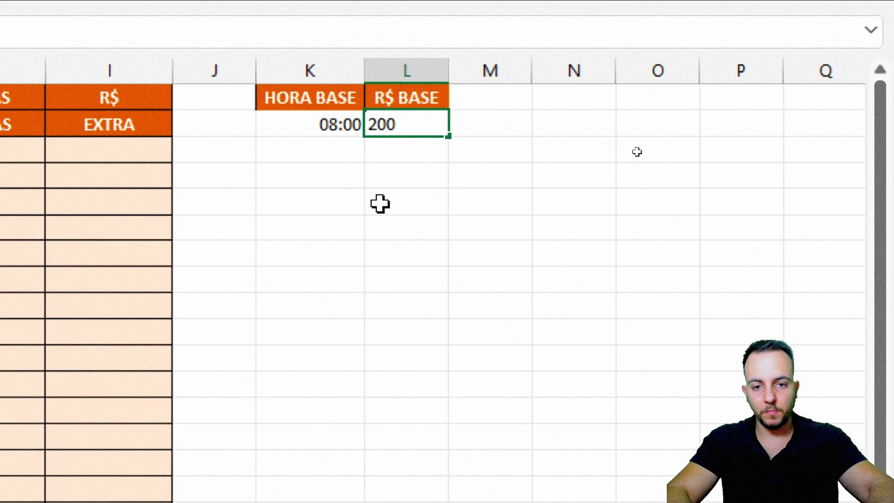
{"action": "key", "text": "Return"}
Step: Format the base salary in L2 as an accounting amount in R$
{"action": "left_click", "coordinate": [421, 125]}
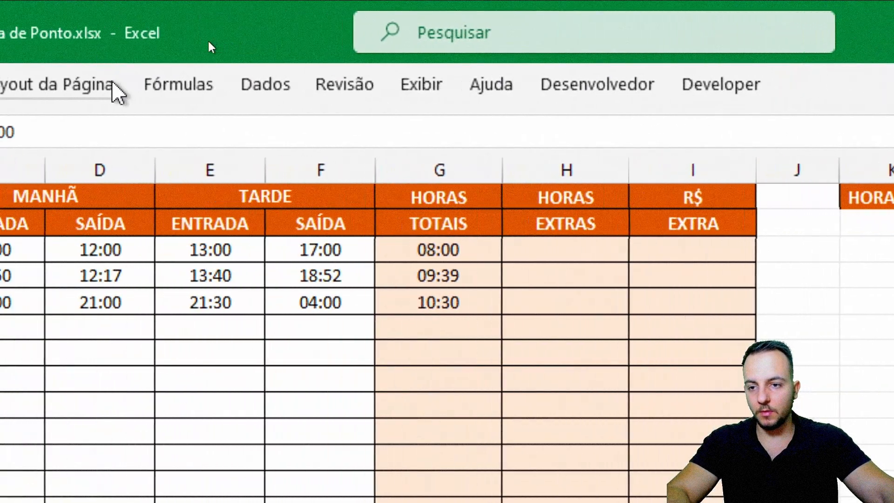
{"action": "left_click", "coordinate": [113, 91]}
{"action": "left_click", "coordinate": [19, 86]}
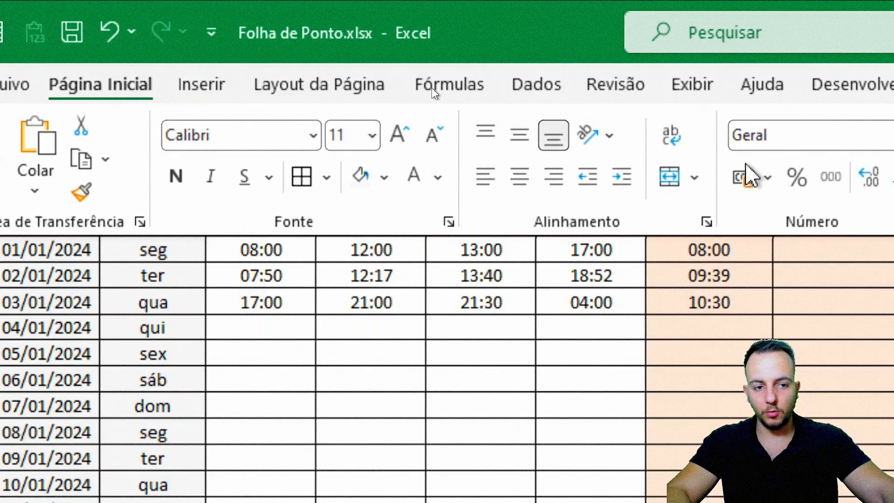
{"action": "left_click", "coordinate": [645, 177]}
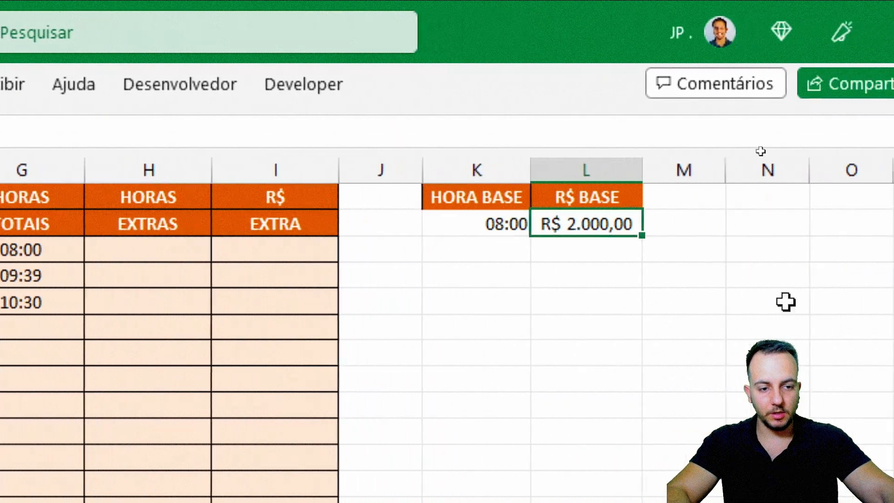
{"action": "left_click", "coordinate": [787, 303]}
Step: Enter the header DIAS TRAB in M1 and widen column M so the text fits
{"action": "left_click", "coordinate": [551, 199]}
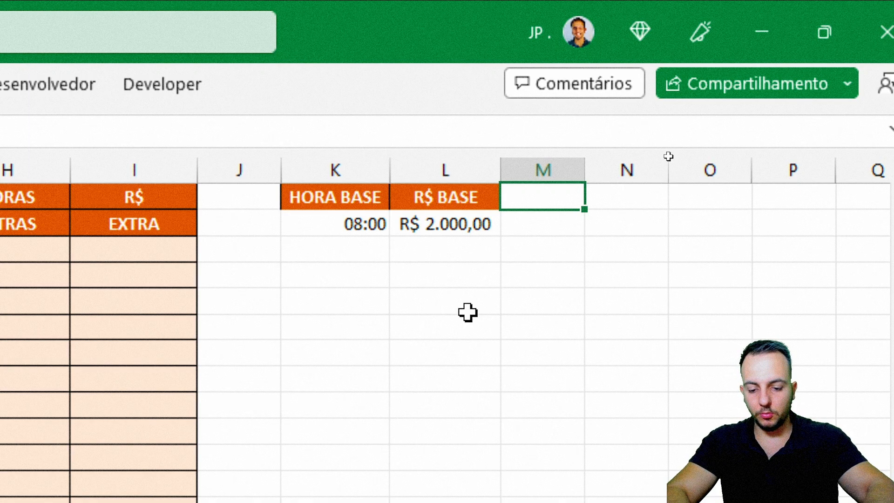
{"action": "type", "text": "DIAS TRAB"}
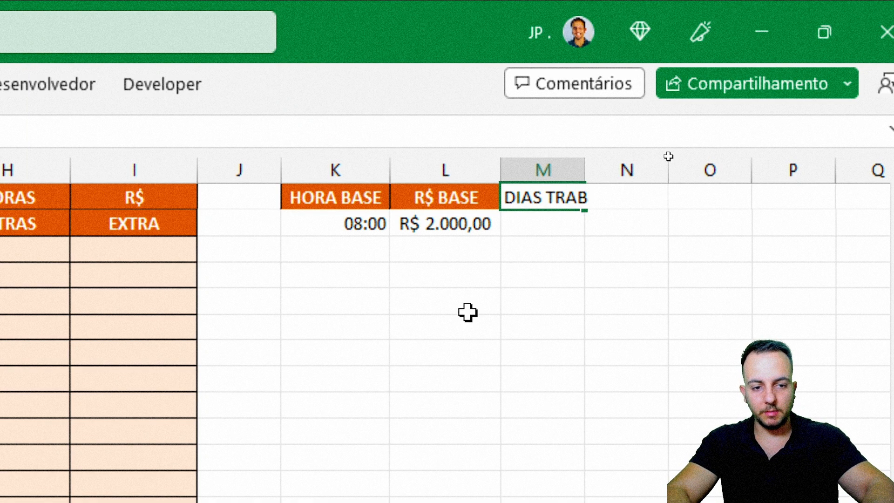
{"action": "key", "text": "Return"}
{"action": "left_click_drag", "start_coordinate": [592, 169], "coordinate": [616, 169]}
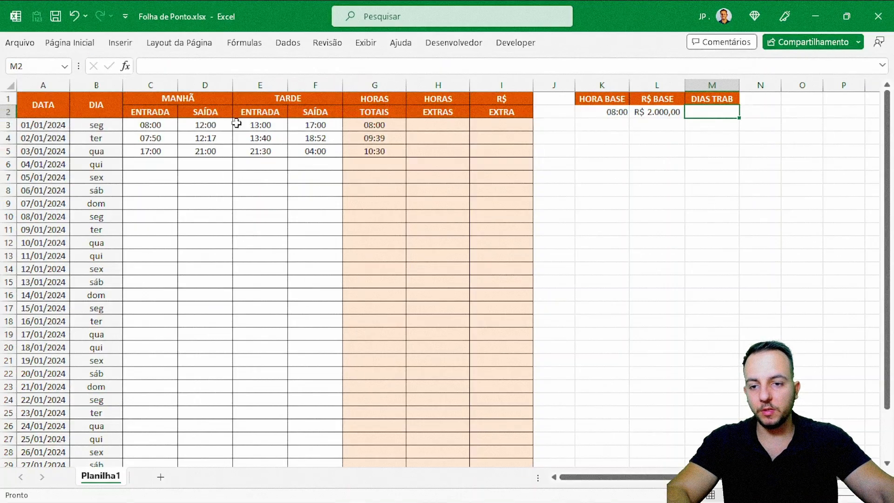
{"action": "left_click_drag", "start_coordinate": [60, 109], "coordinate": [464, 432]}
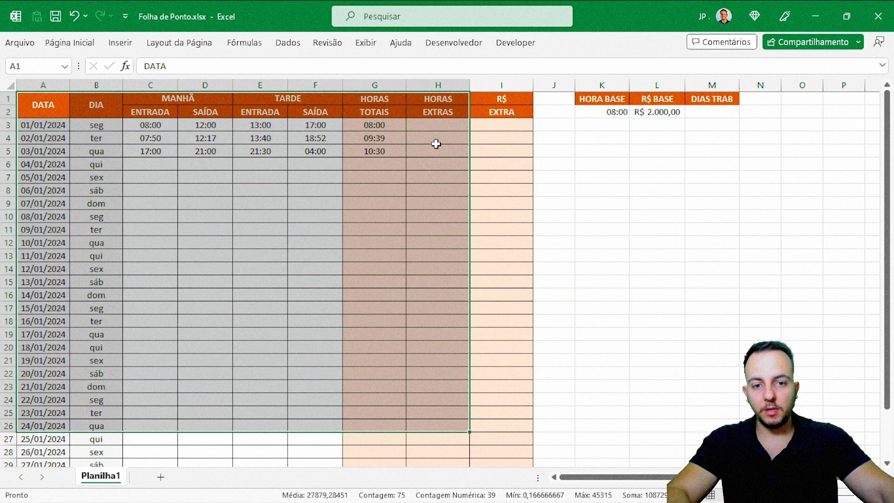
{"action": "left_click", "coordinate": [445, 125]}
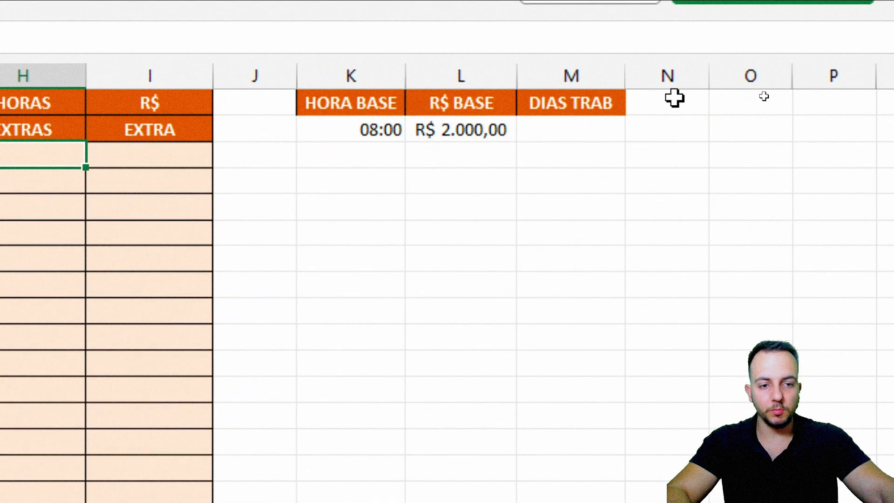
Step: Enter the headers R$ DIA in N1 and R$ HORA in O1
{"action": "left_click", "coordinate": [673, 97]}
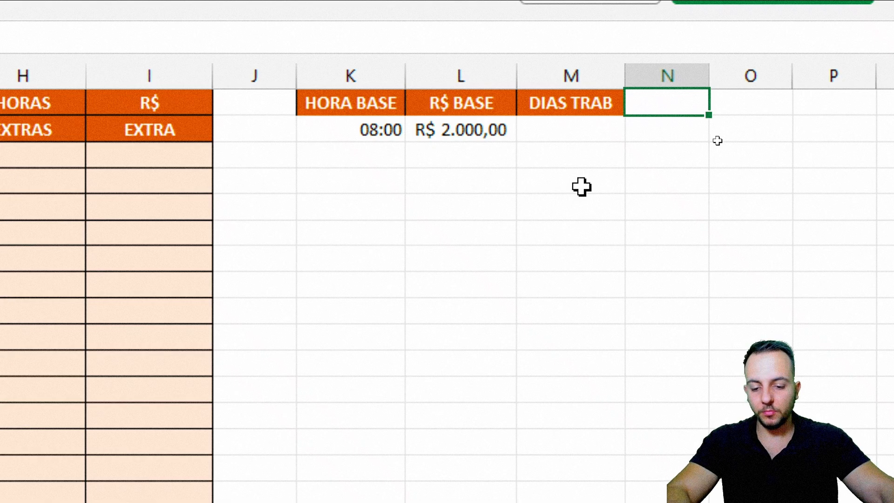
{"action": "type", "text": "R$ DIAS"}
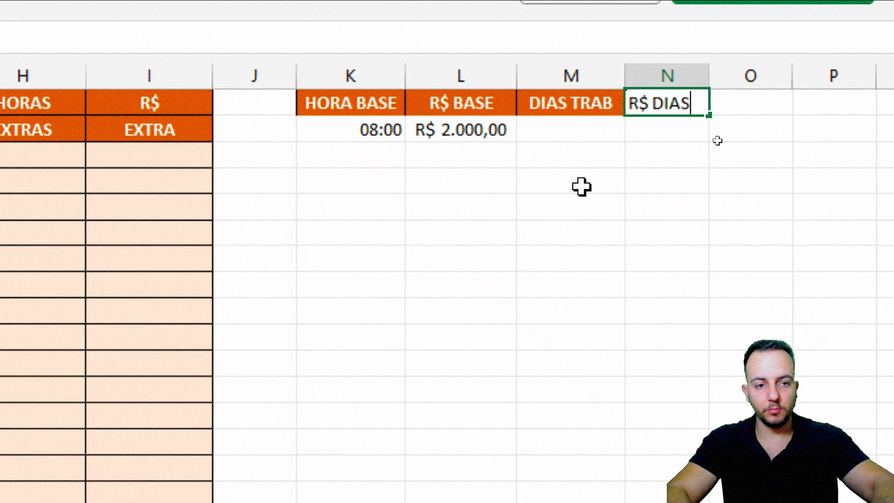
{"action": "key", "text": "BackSpace"}
{"action": "key", "text": "Return"}
{"action": "left_click", "coordinate": [759, 80]}
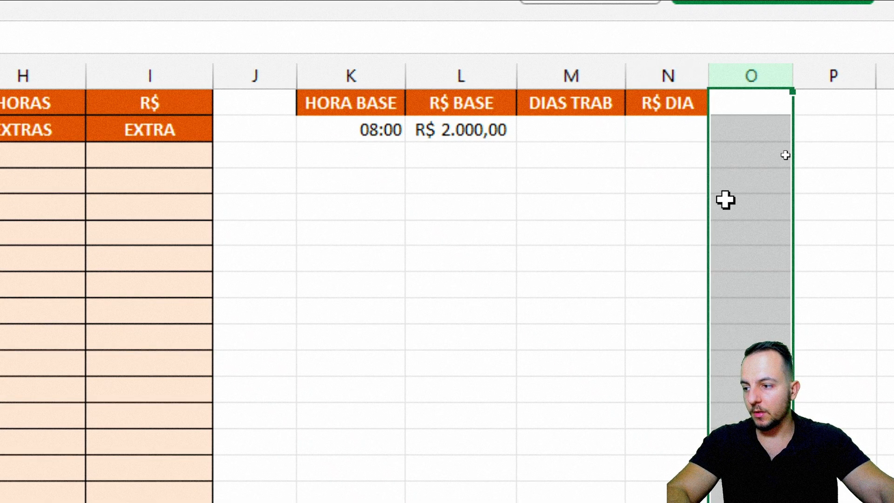
{"action": "left_click", "coordinate": [742, 100]}
{"action": "type", "text": "R$ HORA"}
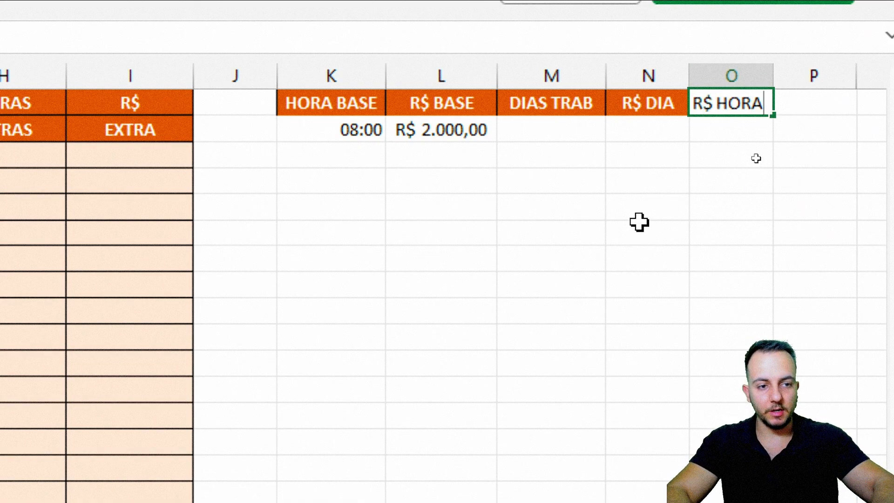
{"action": "key", "text": "Return"}
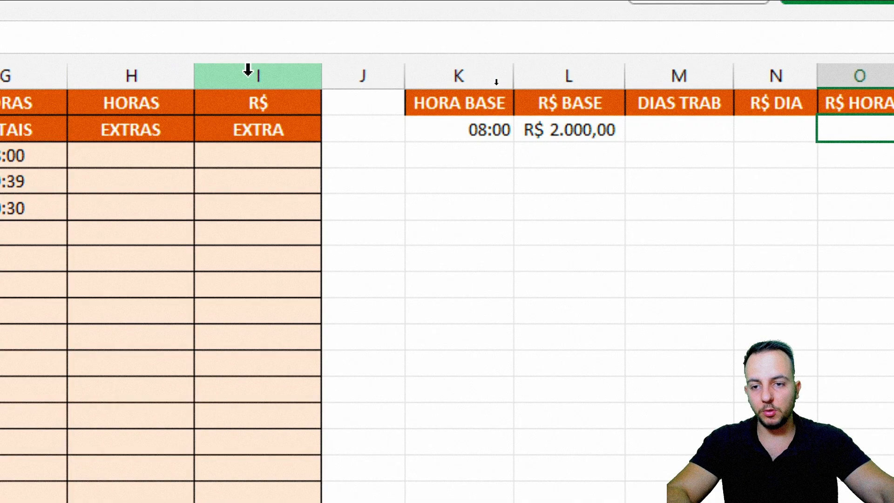
{"action": "left_click", "coordinate": [135, 74]}
{"action": "left_click", "coordinate": [866, 131]}
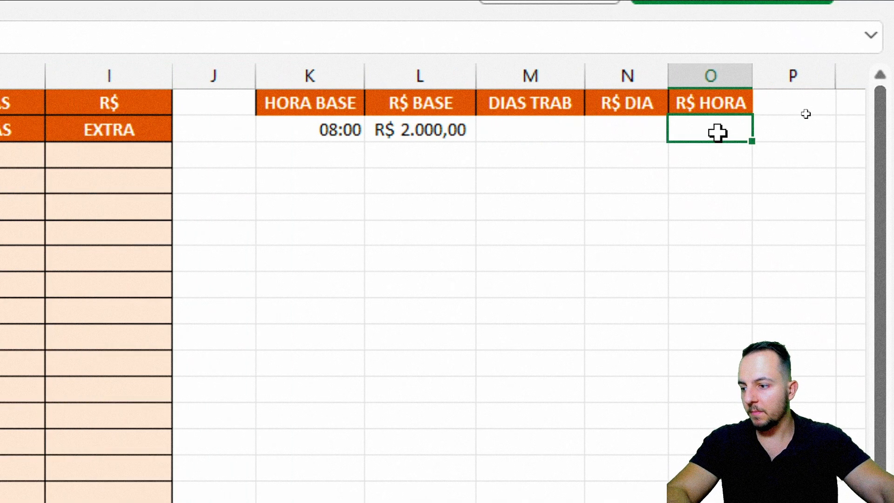
Step: Enter the header R$ EXTRA in P1
{"action": "left_click", "coordinate": [797, 96]}
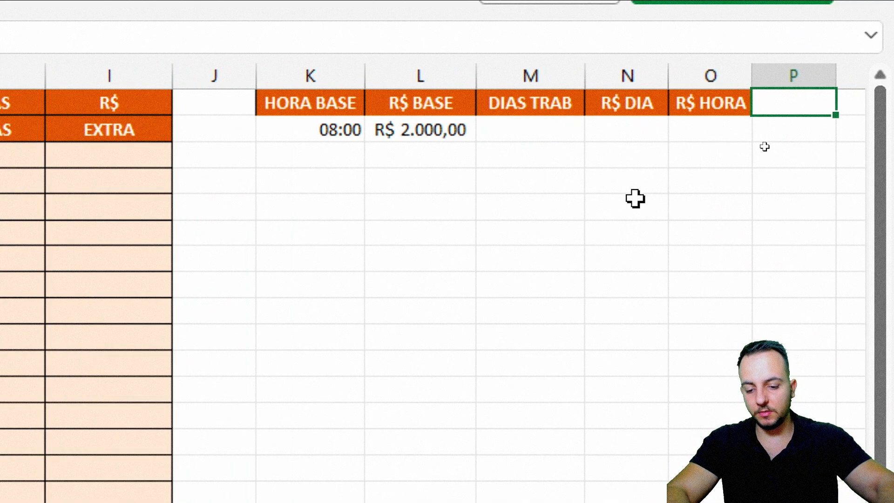
{"action": "type", "text": "R$"}
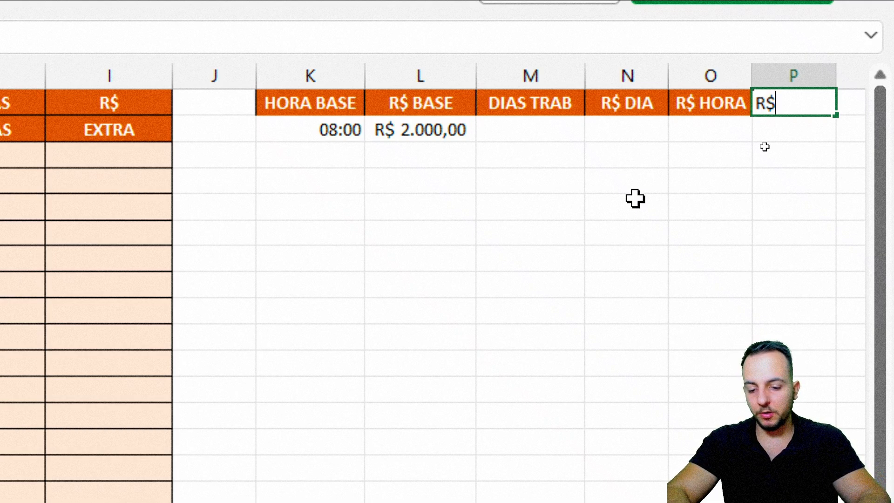
{"action": "type", "text": " EXTRA"}
{"action": "key", "text": "Return"}
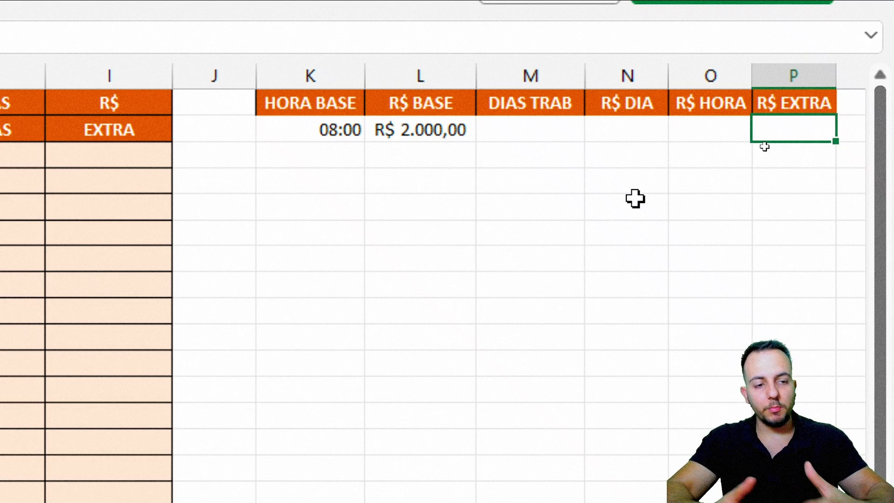
Step: Replace the word EXTRA in the P1 header so that it reads R$ %
{"action": "key", "text": "Up"}
{"action": "key", "text": "F2"}
{"action": "key", "text": "ctrl+shift+Left"}
{"action": "type", "text": "5"}
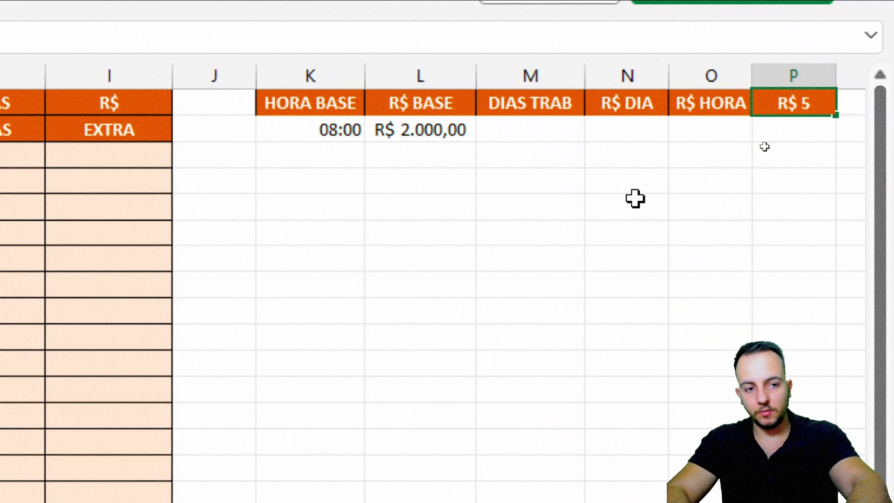
{"action": "key", "text": "BackSpace"}
{"action": "type", "text": "%"}
{"action": "key", "text": "Return"}
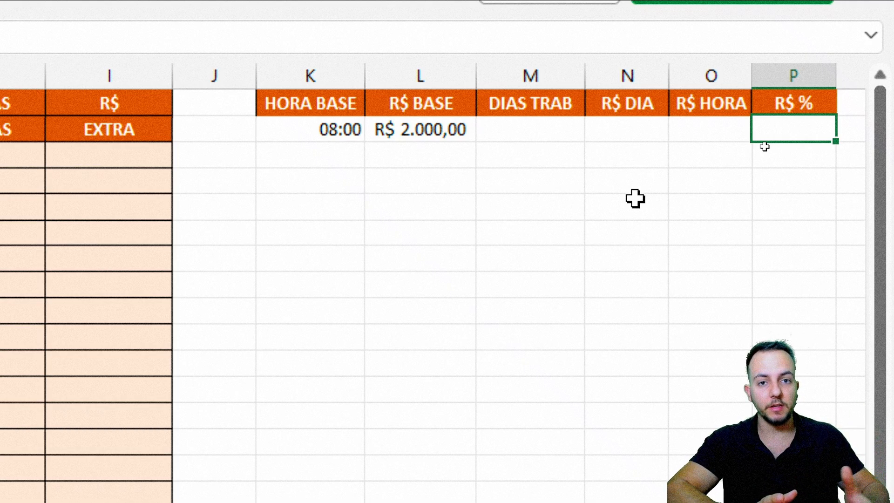
Step: Center the contents of K1:P2 and apply borders to all of its cells
{"action": "left_click_drag", "start_coordinate": [794, 124], "coordinate": [529, 124]}
{"action": "left_click", "coordinate": [528, 123]}
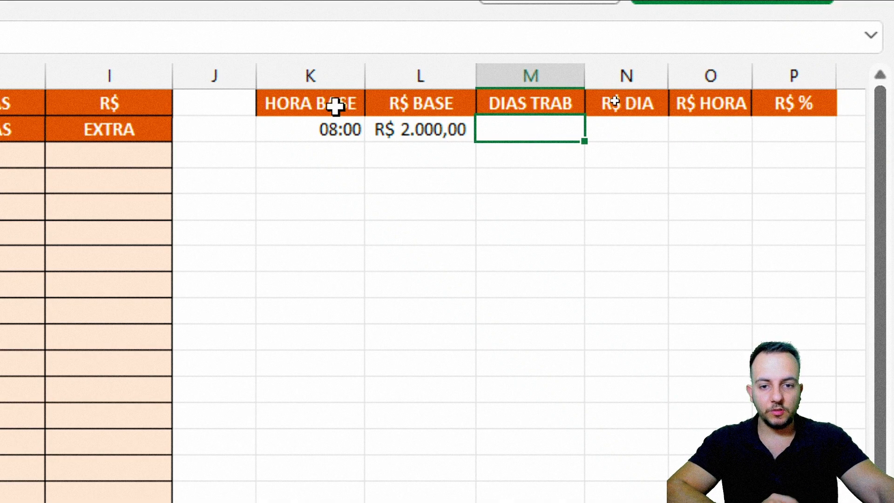
{"action": "left_click_drag", "start_coordinate": [335, 110], "coordinate": [806, 116]}
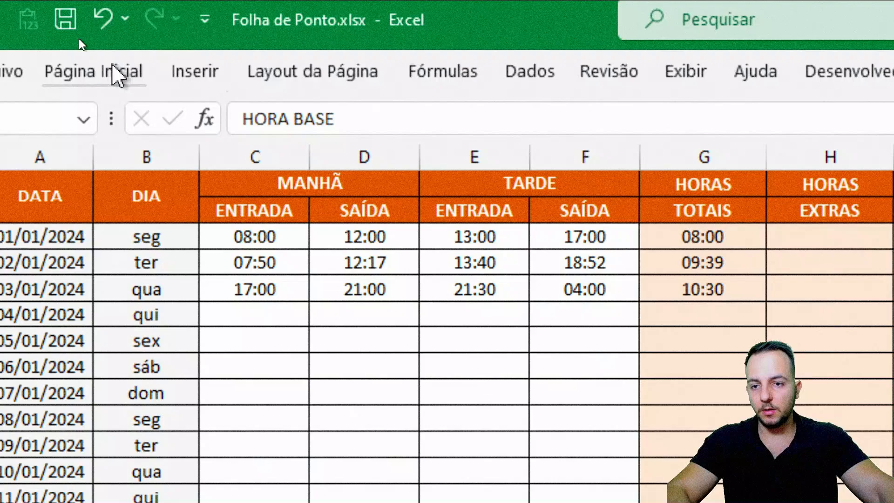
{"action": "left_click", "coordinate": [114, 71]}
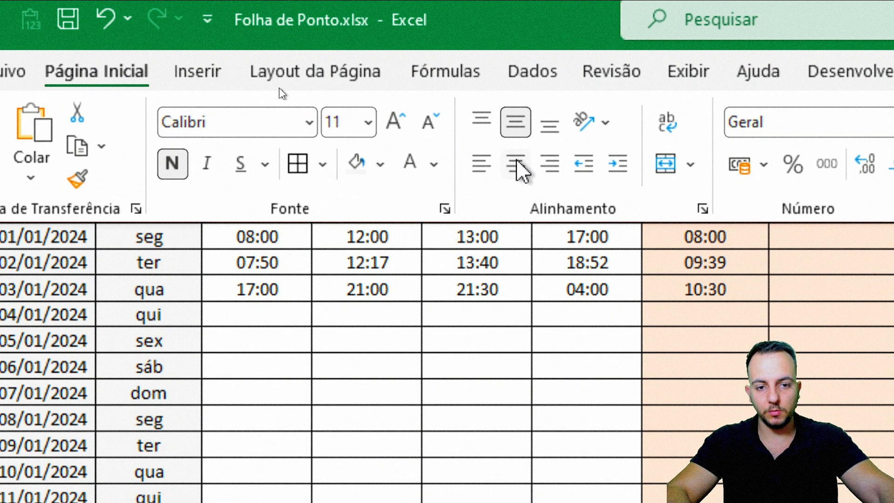
{"action": "left_click", "coordinate": [293, 173]}
{"action": "left_click", "coordinate": [780, 311]}
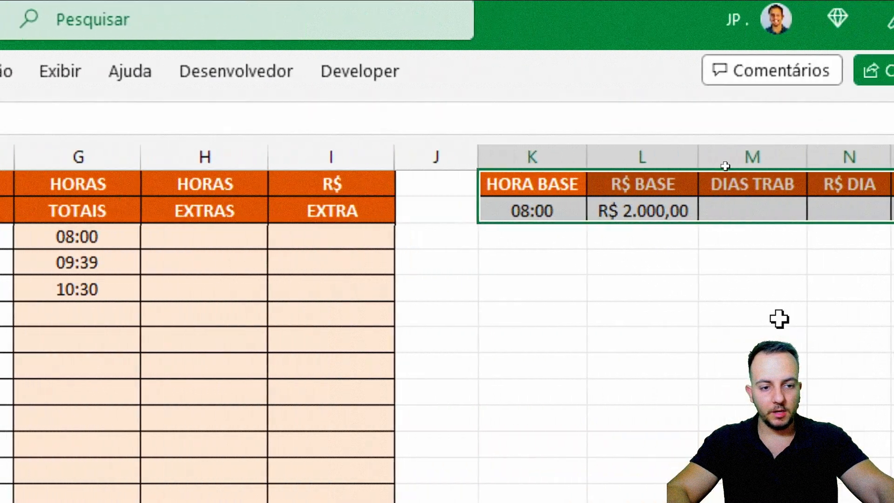
{"action": "left_click", "coordinate": [777, 318]}
Step: Fill the header cells K1:P1 with a dark grey shade of the theme's black
{"action": "left_click_drag", "start_coordinate": [804, 197], "coordinate": [311, 155]}
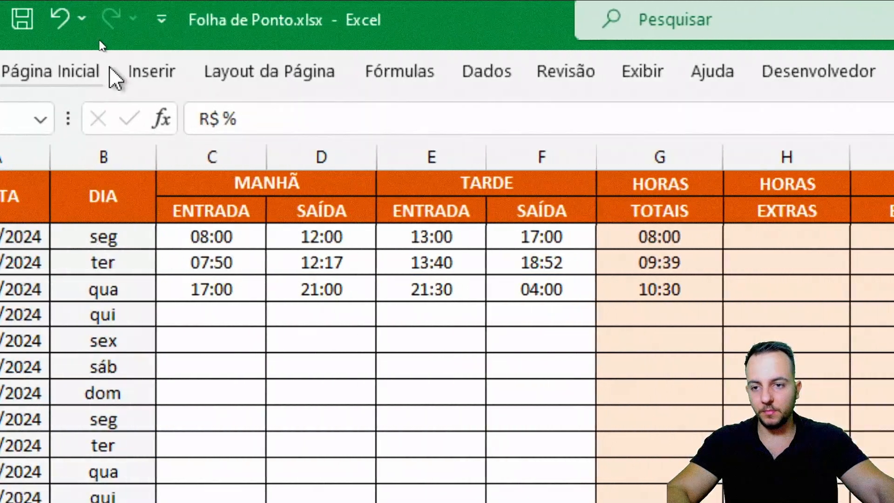
{"action": "left_click", "coordinate": [49, 75]}
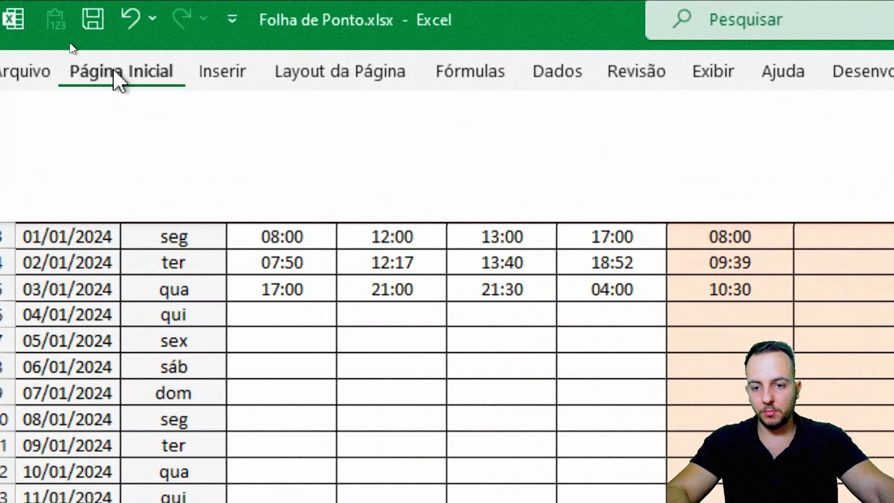
{"action": "left_click", "coordinate": [412, 165]}
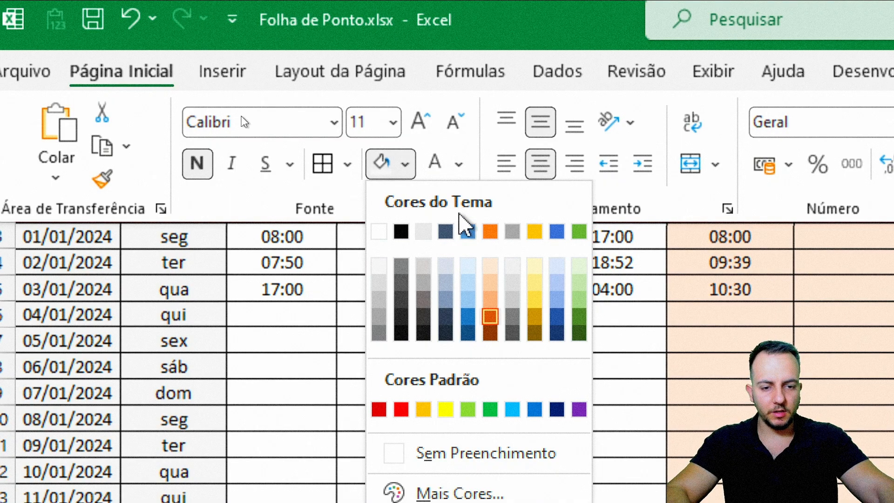
{"action": "left_click", "coordinate": [401, 299]}
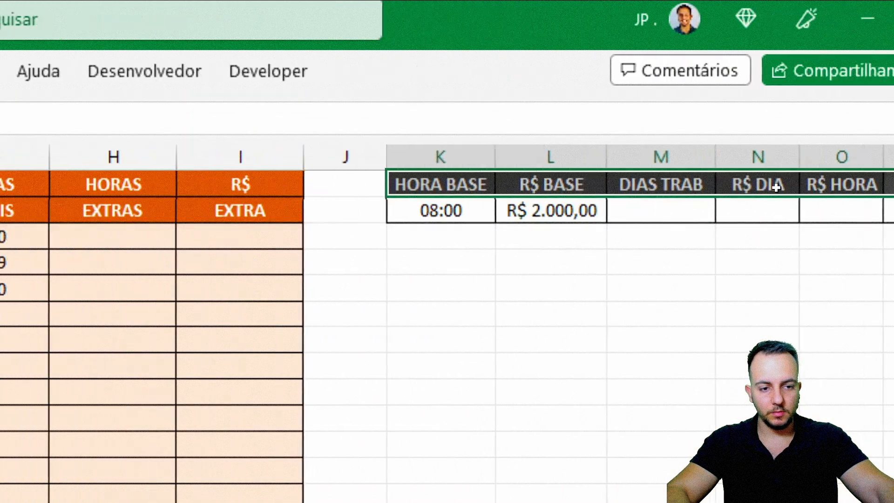
{"action": "left_click", "coordinate": [758, 365]}
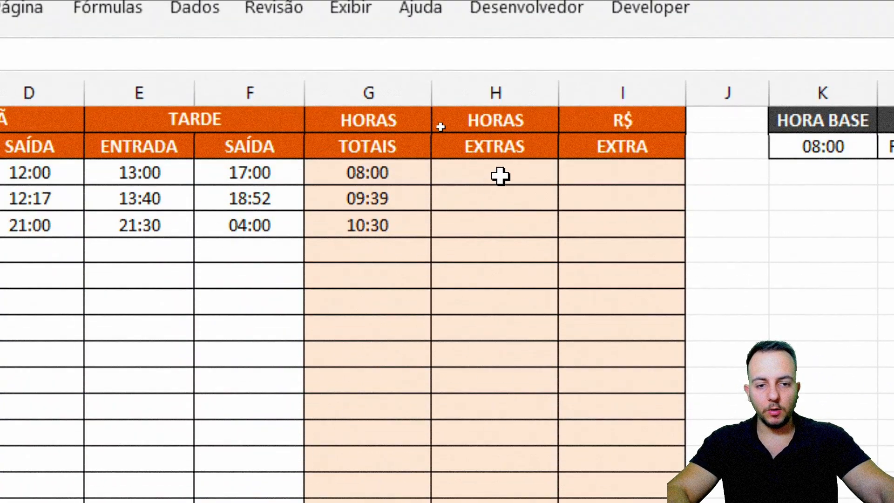
Step: Enter the formula =G3-K2 in H3 to subtract the base hours from the first day's total hours
{"action": "left_click", "coordinate": [502, 175]}
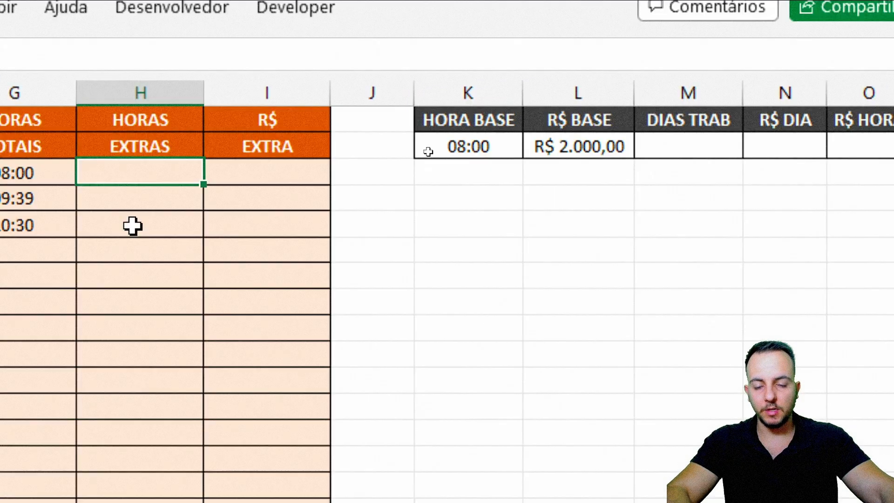
{"action": "type", "text": "="}
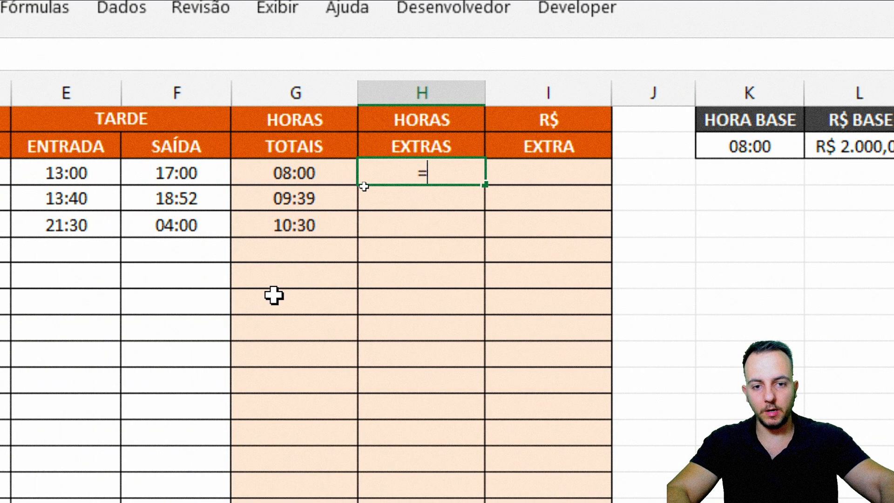
{"action": "left_click", "coordinate": [322, 174]}
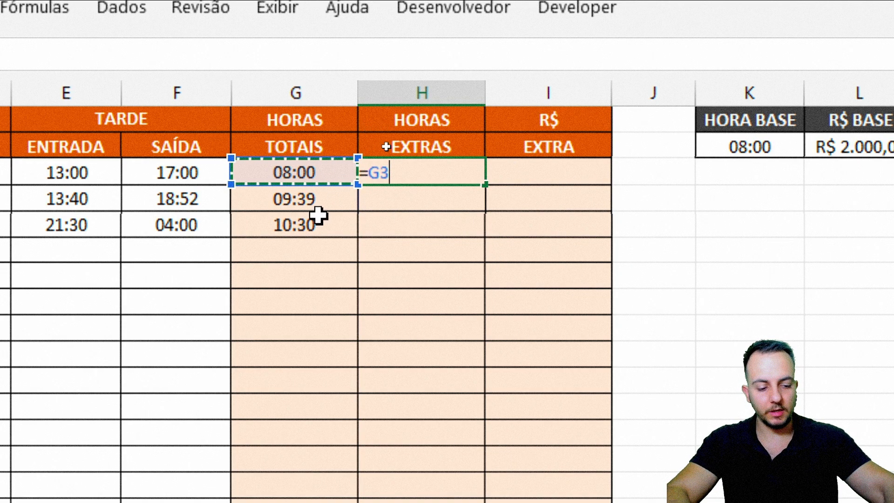
{"action": "type", "text": "-"}
{"action": "left_click", "coordinate": [780, 147]}
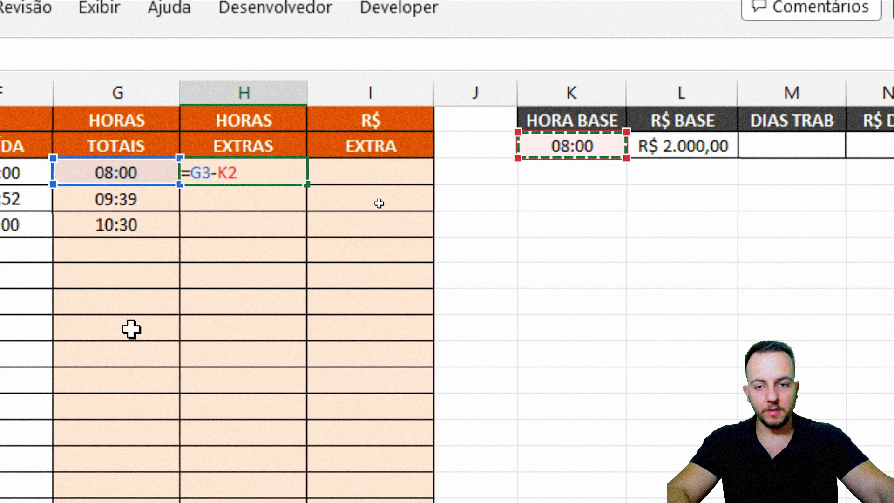
{"action": "key", "text": "Return"}
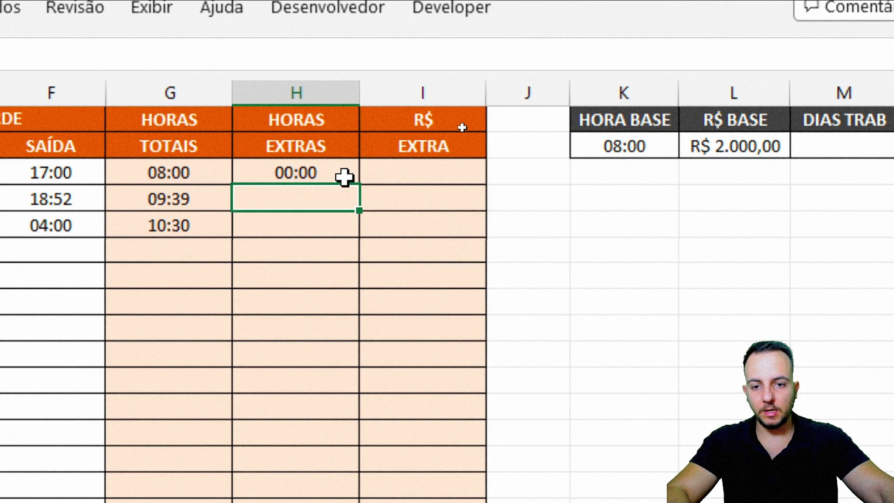
Step: Fill the overtime formula from H3 down through H5
{"action": "left_click", "coordinate": [346, 177]}
{"action": "left_click_drag", "start_coordinate": [356, 182], "coordinate": [329, 233]}
{"action": "left_click", "coordinate": [289, 331]}
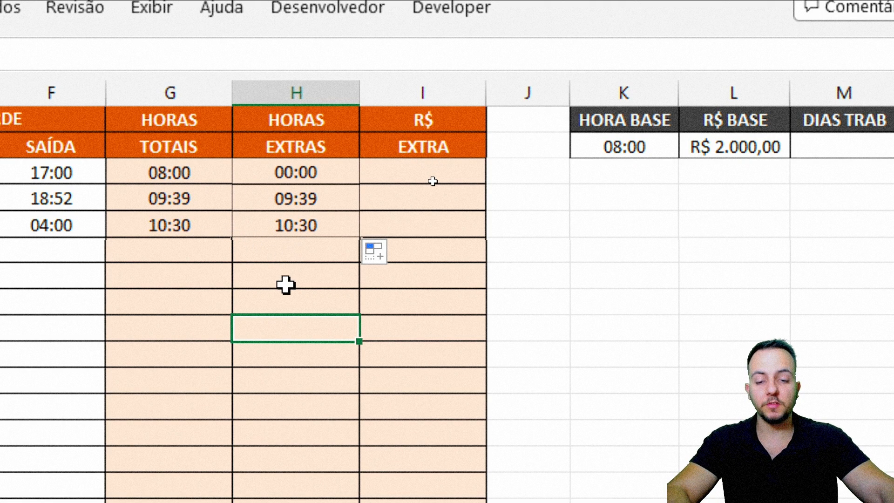
Step: Examine the cell references in the overtime formulas of H3 and H4, marking the cells that H4 refers to
{"action": "mouse_move", "coordinate": [256, 181]}
{"action": "left_mouse_down"}
{"action": "mouse_move", "coordinate": [324, 213]}
{"action": "mouse_move", "coordinate": [333, 245]}
{"action": "left_mouse_up"}
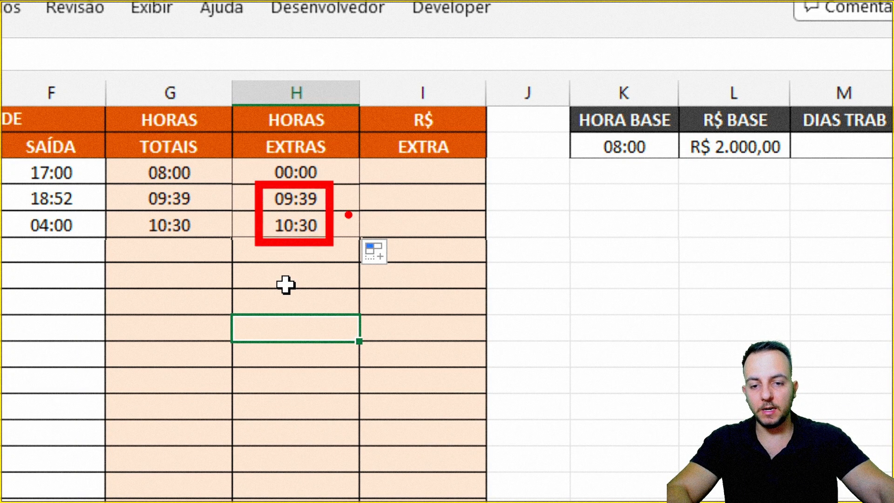
{"action": "left_click_drag", "start_coordinate": [348, 215], "coordinate": [427, 214]}
{"action": "key", "text": "Escape"}
{"action": "double_click", "coordinate": [337, 176]}
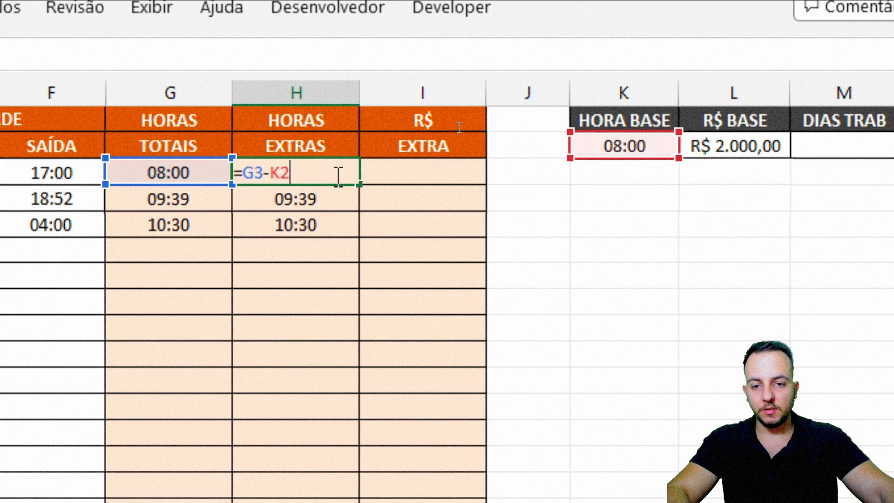
{"action": "key", "text": "Return"}
{"action": "double_click", "coordinate": [336, 197]}
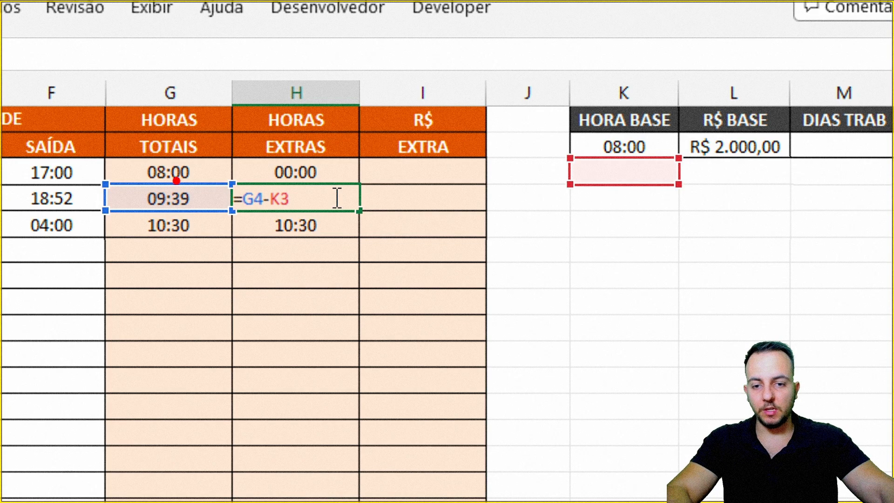
{"action": "mouse_move", "coordinate": [95, 172]}
{"action": "left_mouse_down"}
{"action": "mouse_move", "coordinate": [236, 212]}
{"action": "mouse_move", "coordinate": [235, 223]}
{"action": "left_mouse_up"}
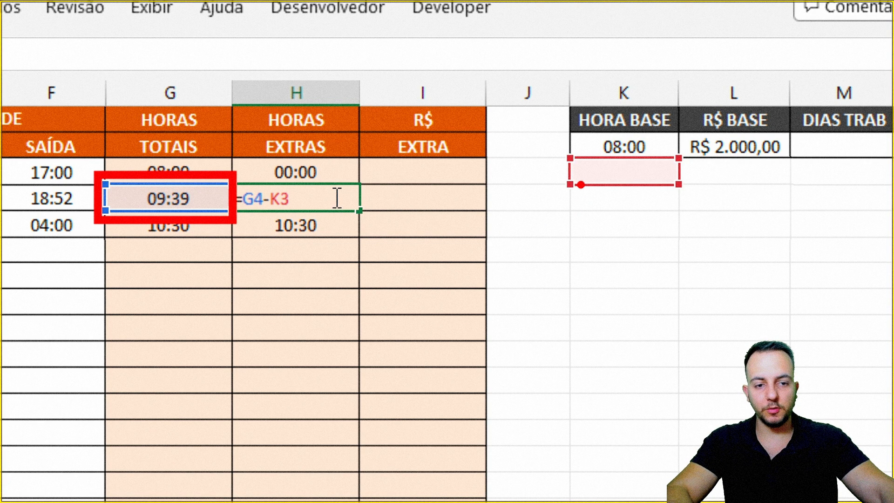
{"action": "left_click_drag", "start_coordinate": [571, 155], "coordinate": [687, 190]}
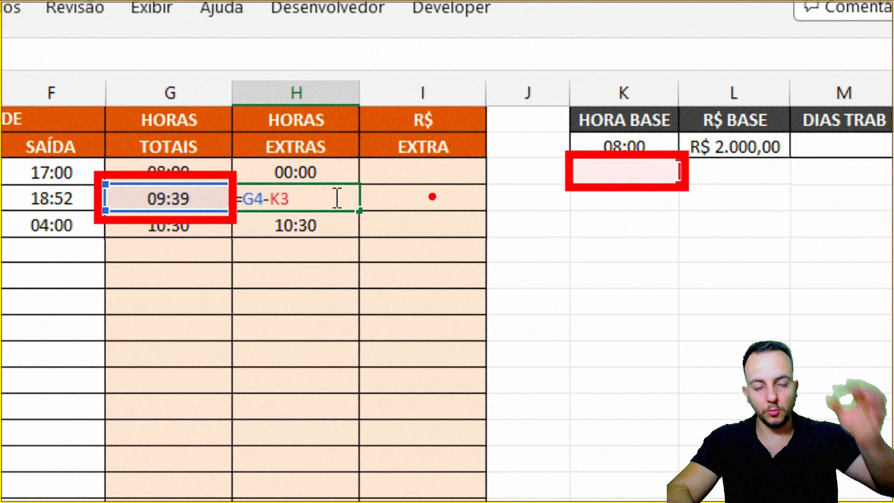
{"action": "left_click_drag", "start_coordinate": [549, 199], "coordinate": [450, 243]}
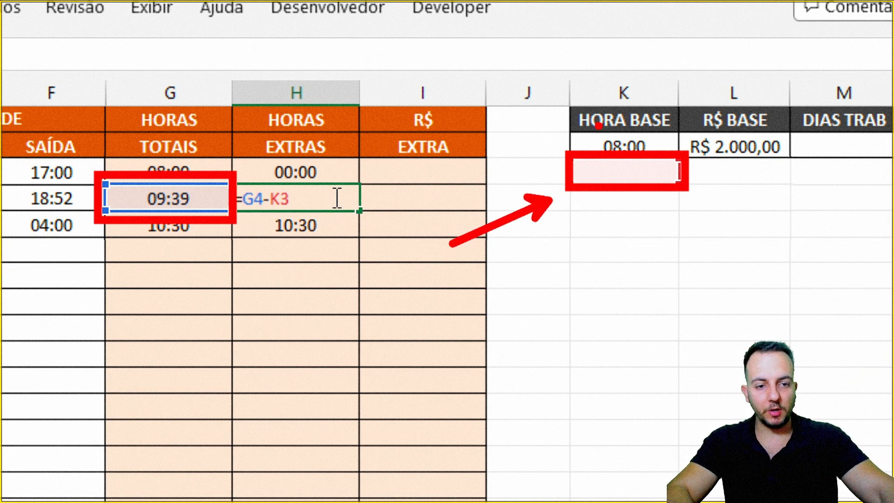
Step: Make the base-hour reference absolute in the overtime formula in H3, so it reads =G3-$K$2
{"action": "mouse_move", "coordinate": [561, 96]}
{"action": "left_mouse_down"}
{"action": "mouse_move", "coordinate": [658, 144]}
{"action": "mouse_move", "coordinate": [689, 187]}
{"action": "left_mouse_up"}
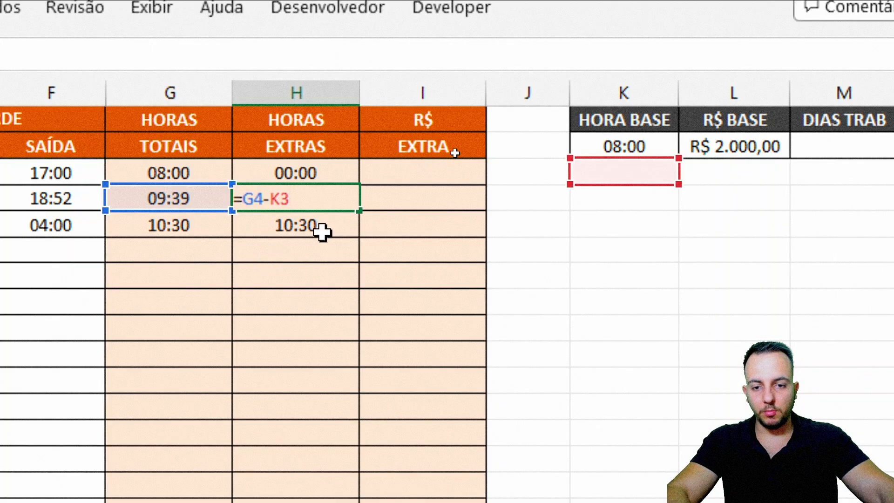
{"action": "key", "text": "Escape"}
{"action": "double_click", "coordinate": [334, 229]}
{"action": "key", "text": "Escape"}
{"action": "left_click", "coordinate": [331, 192]}
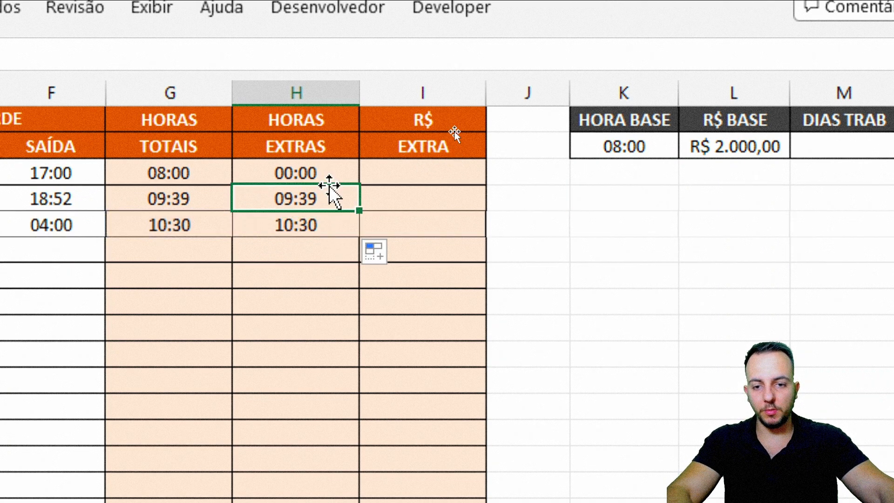
{"action": "double_click", "coordinate": [342, 171]}
{"action": "mouse_move", "coordinate": [642, 159]}
{"action": "left_mouse_down"}
{"action": "mouse_move", "coordinate": [654, 279]}
{"action": "mouse_move", "coordinate": [638, 279]}
{"action": "mouse_move", "coordinate": [648, 150]}
{"action": "mouse_move", "coordinate": [612, 389]}
{"action": "mouse_move", "coordinate": [642, 153]}
{"action": "mouse_move", "coordinate": [630, 425]}
{"action": "mouse_move", "coordinate": [658, 153]}
{"action": "left_mouse_up"}
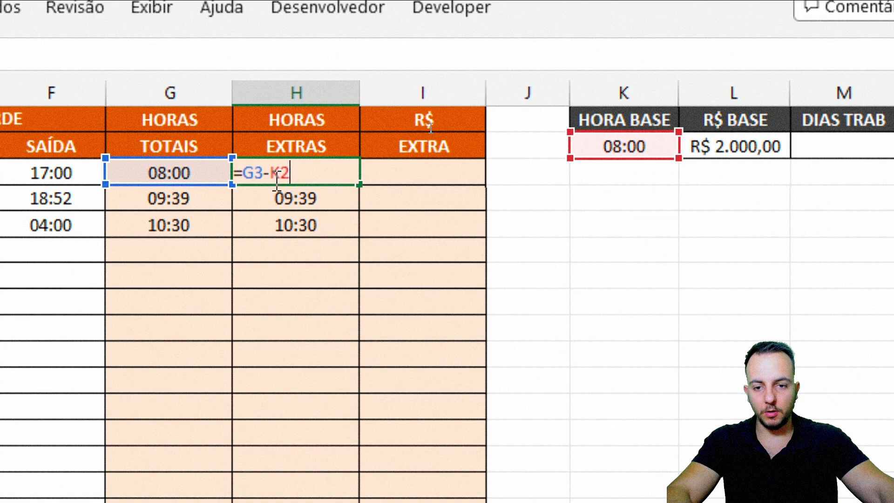
{"action": "left_click_drag", "start_coordinate": [271, 173], "coordinate": [291, 174]}
{"action": "key", "text": "F4"}
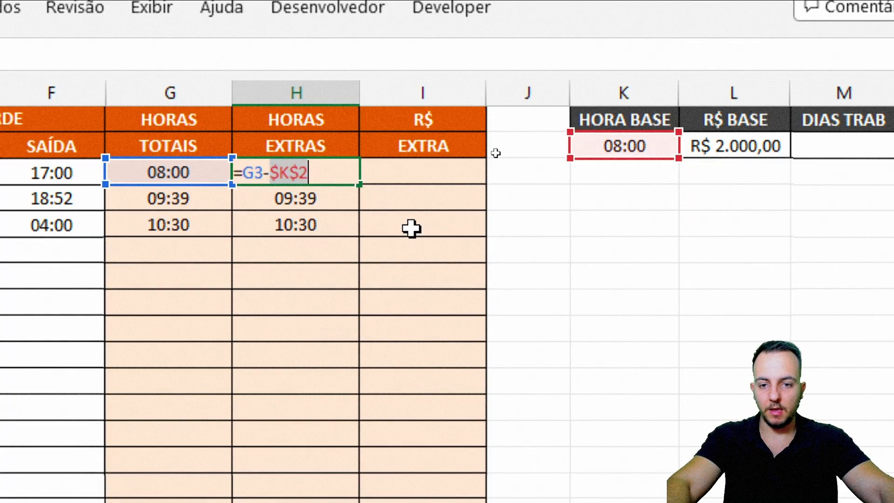
{"action": "key", "text": "Return"}
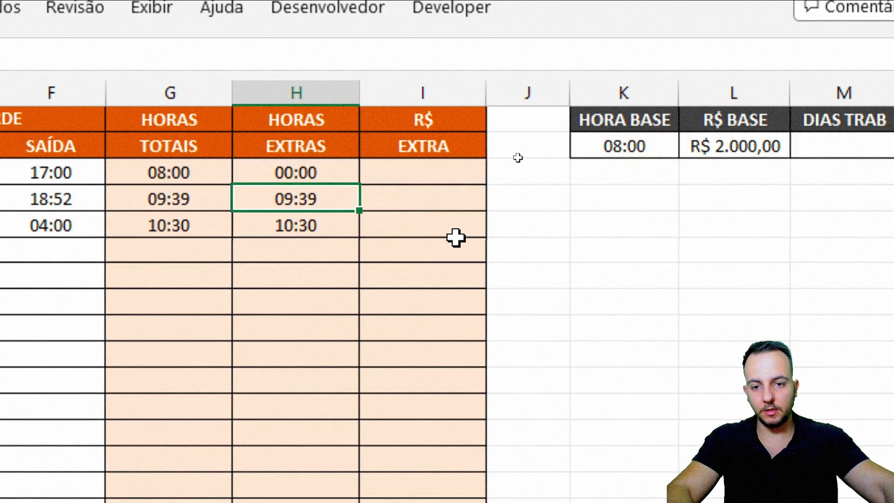
Step: Fill the overtime formula from H3 down through H5
{"action": "left_click", "coordinate": [331, 173]}
{"action": "left_click_drag", "start_coordinate": [359, 183], "coordinate": [323, 231]}
{"action": "left_click", "coordinate": [278, 260]}
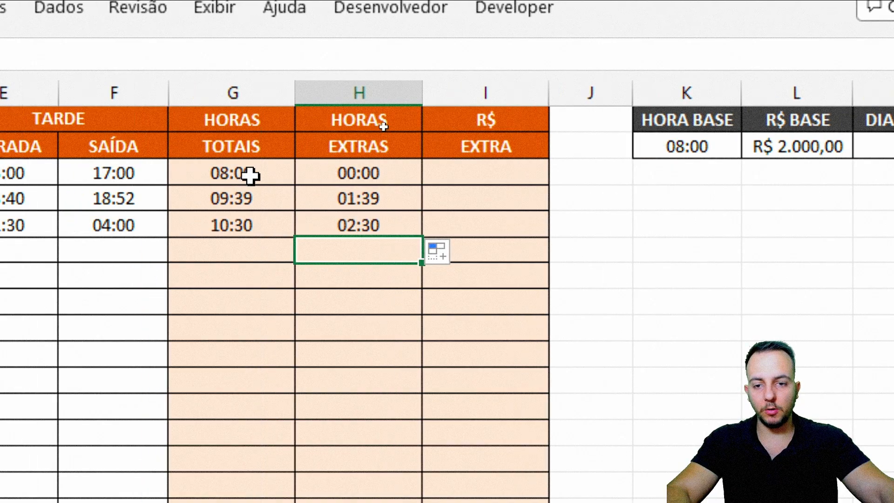
{"action": "left_click", "coordinate": [186, 174]}
{"action": "left_click", "coordinate": [396, 173]}
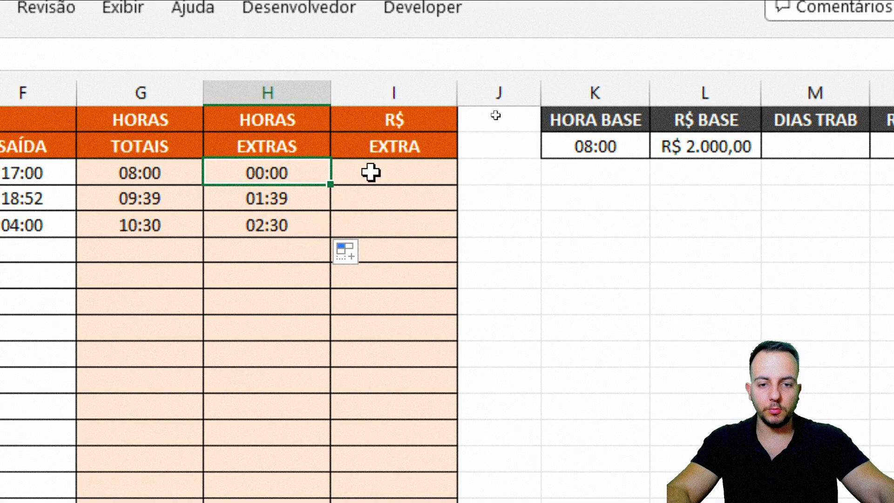
{"action": "left_click", "coordinate": [394, 93]}
{"action": "left_click", "coordinate": [379, 167]}
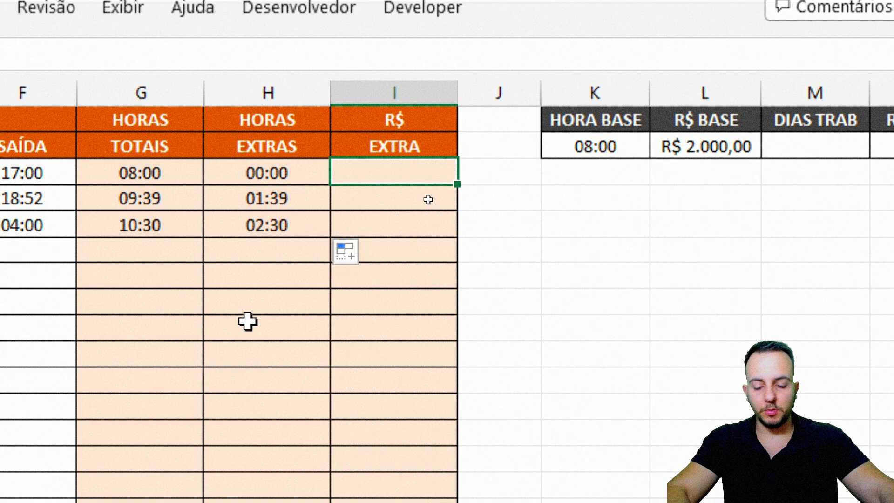
{"action": "type", "text": "=SE("}
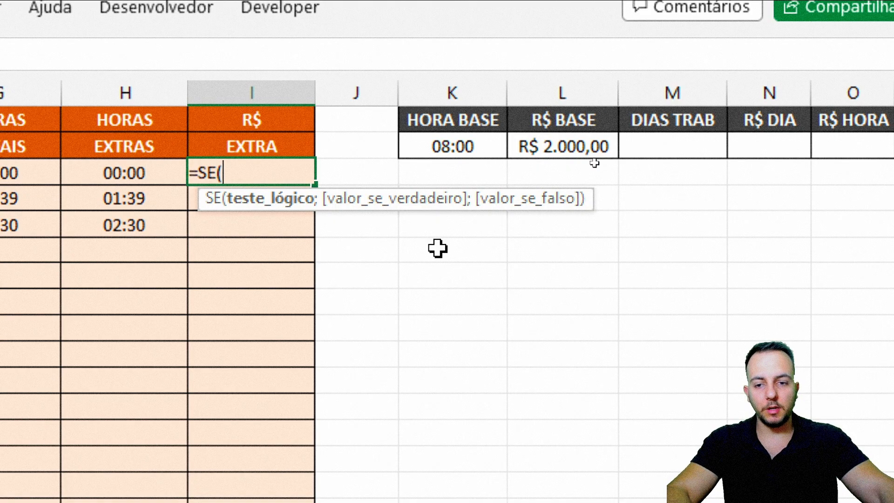
{"action": "key", "text": "Escape"}
Step: Enter the time 0:10 in cell K4
{"action": "left_click", "coordinate": [454, 194]}
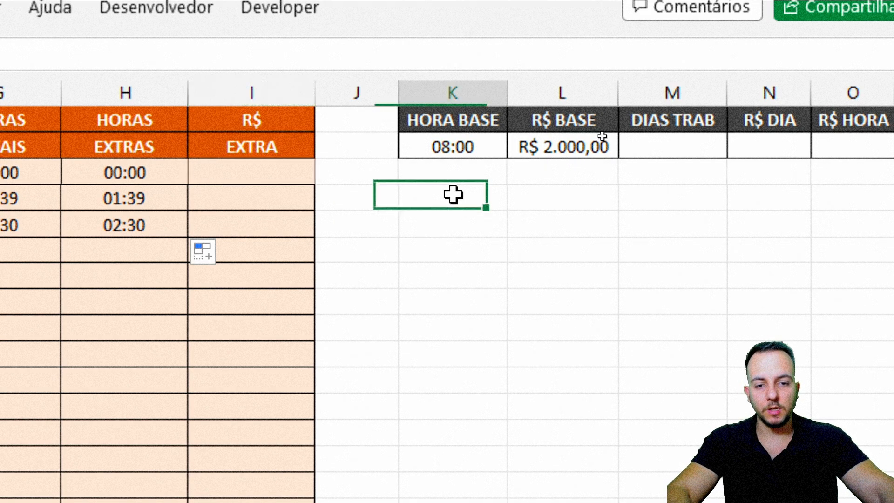
{"action": "type", "text": "0:10"}
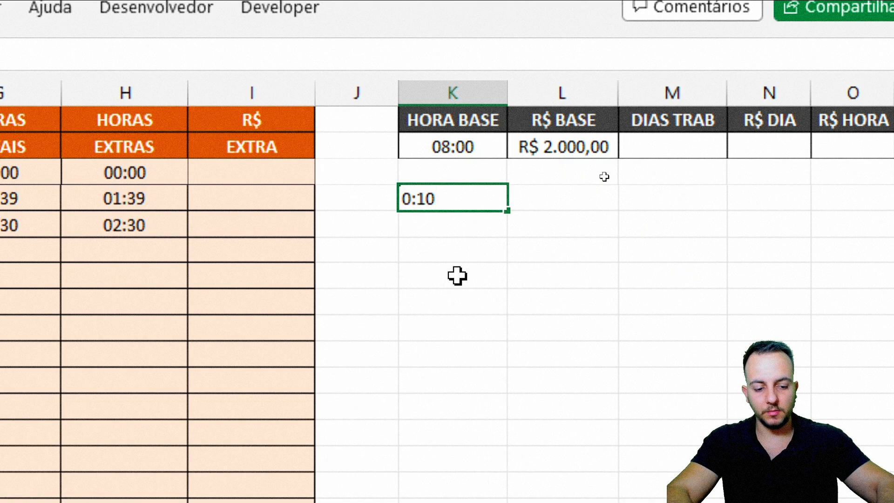
{"action": "key", "text": "Return"}
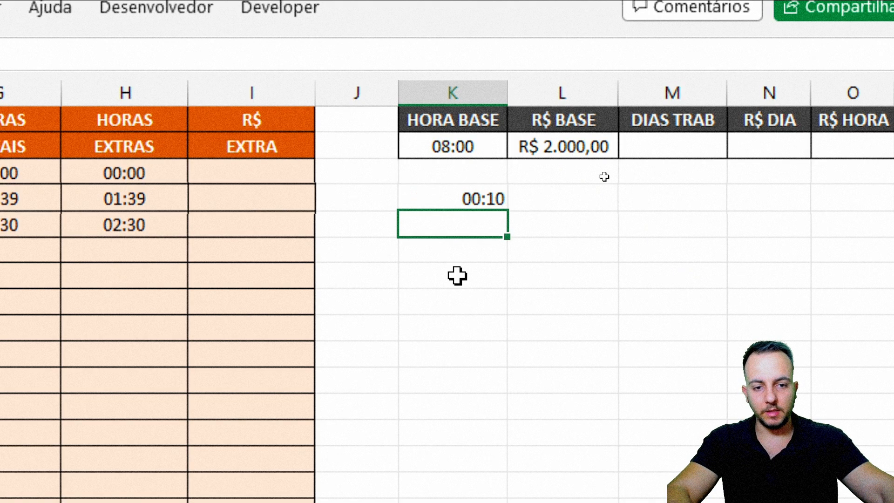
Step: Try an SE formula in I3 that returns 0 when the overtime in H3 is less than K4
{"action": "left_click", "coordinate": [283, 178]}
{"action": "type", "text": "=SE"}
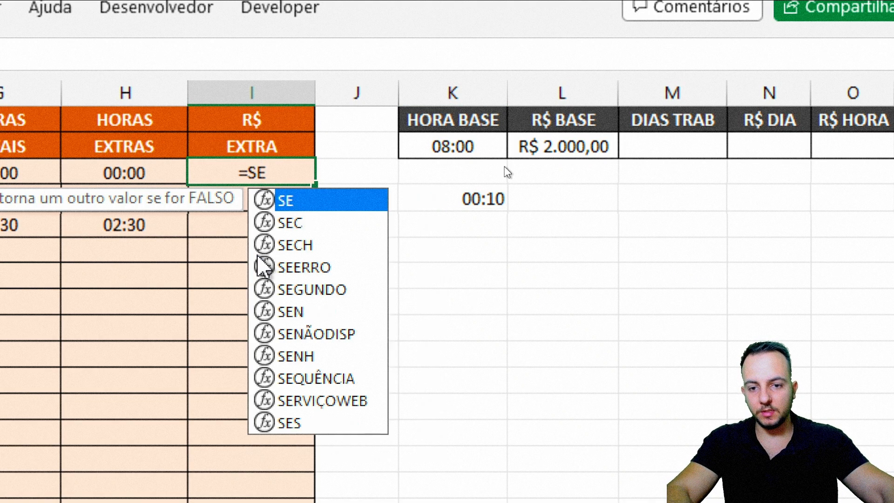
{"action": "type", "text": "("}
{"action": "left_click", "coordinate": [107, 179]}
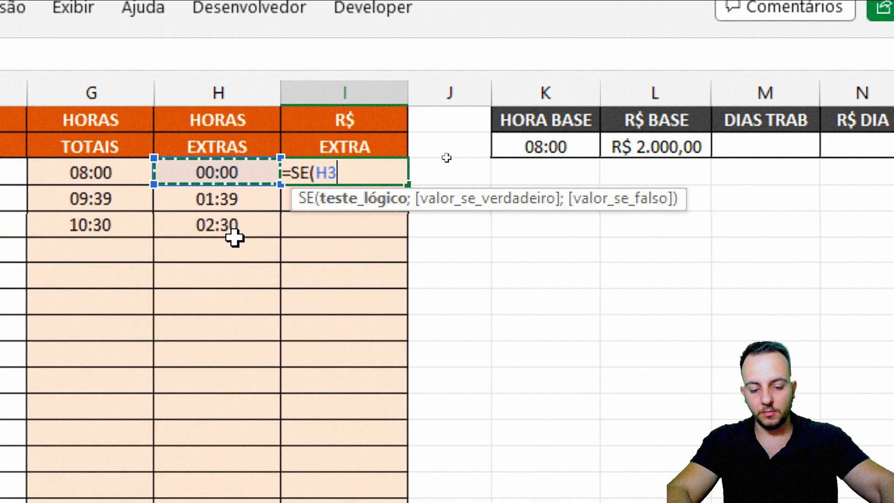
{"action": "type", "text": "<"}
{"action": "left_click", "coordinate": [545, 250]}
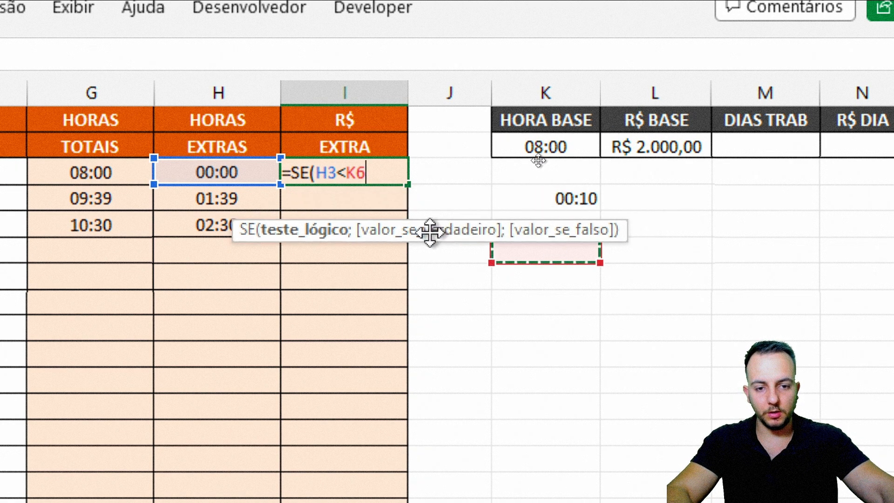
{"action": "left_click_drag", "start_coordinate": [564, 261], "coordinate": [561, 207]}
{"action": "type", "text": ";"}
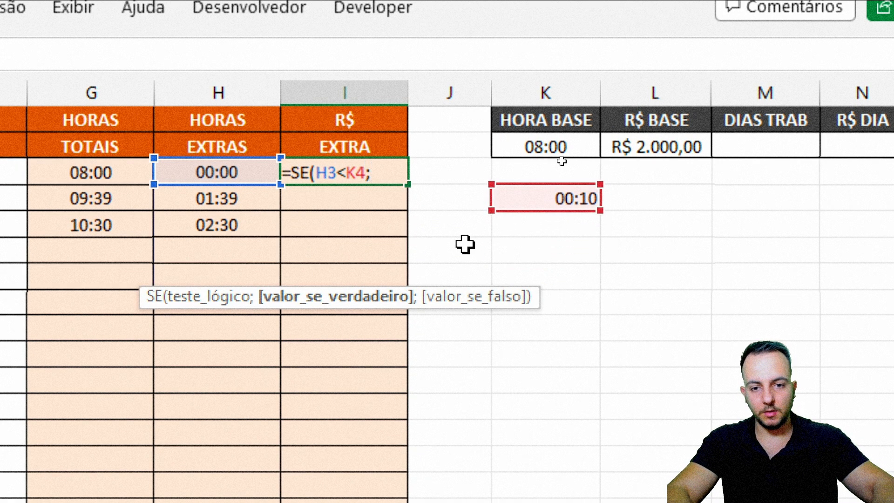
{"action": "type", "text": "0"}
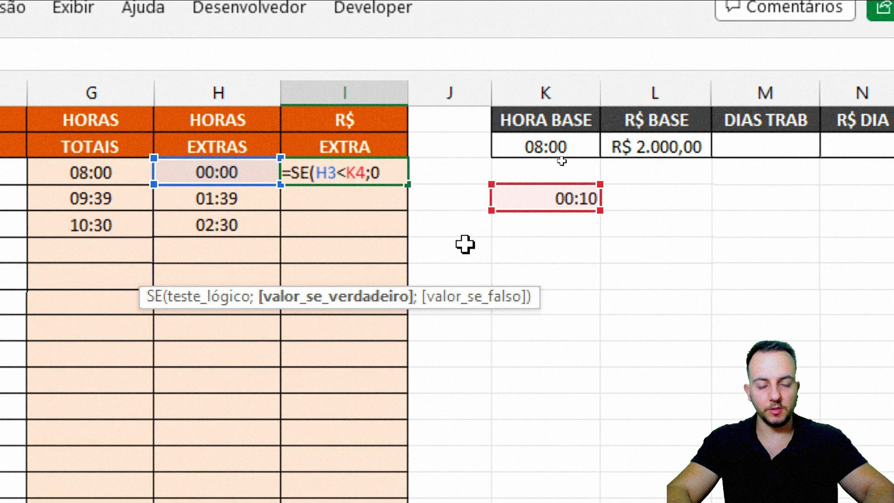
{"action": "type", "text": ";"}
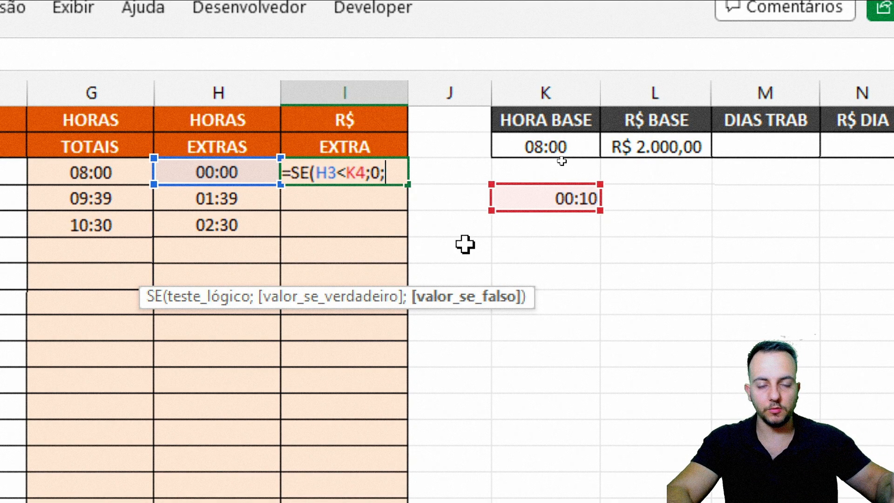
{"action": "key", "text": "Escape"}
Step: Clear the time from cell K4 and select I3
{"action": "left_click", "coordinate": [536, 197]}
{"action": "key", "text": "Delete"}
{"action": "left_click", "coordinate": [332, 172]}
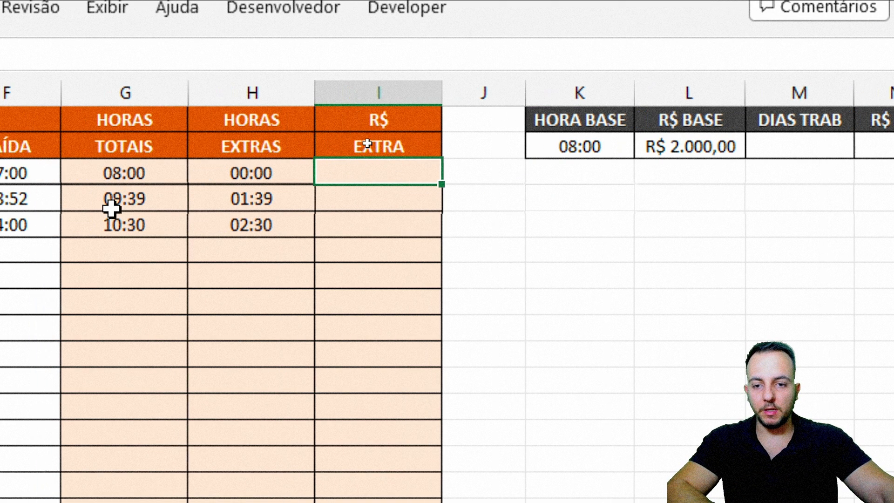
{"action": "left_click_drag", "start_coordinate": [298, 182], "coordinate": [328, 224]}
{"action": "left_click_drag", "start_coordinate": [331, 184], "coordinate": [327, 223]}
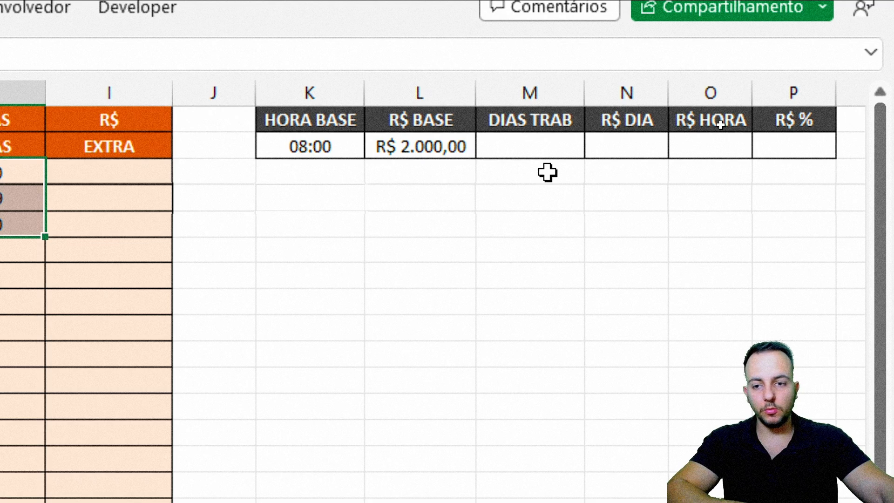
{"action": "left_click", "coordinate": [437, 93]}
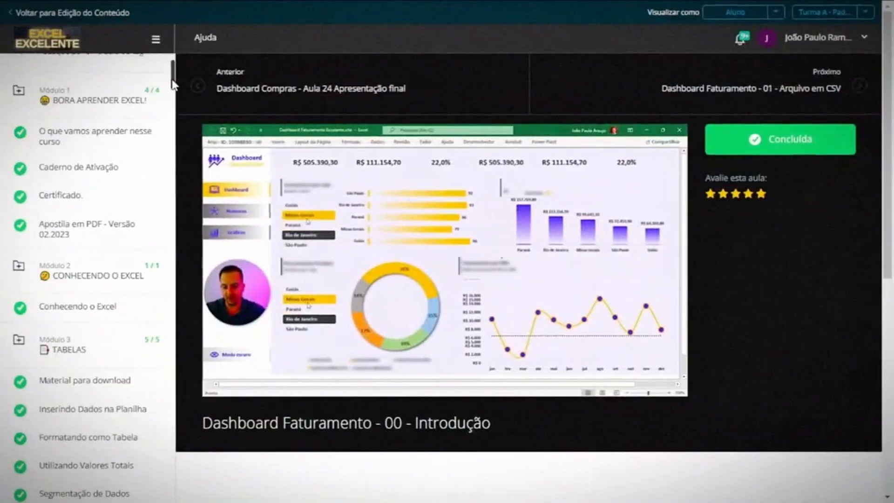
{"action": "left_click_drag", "start_coordinate": [173, 80], "coordinate": [172, 286]}
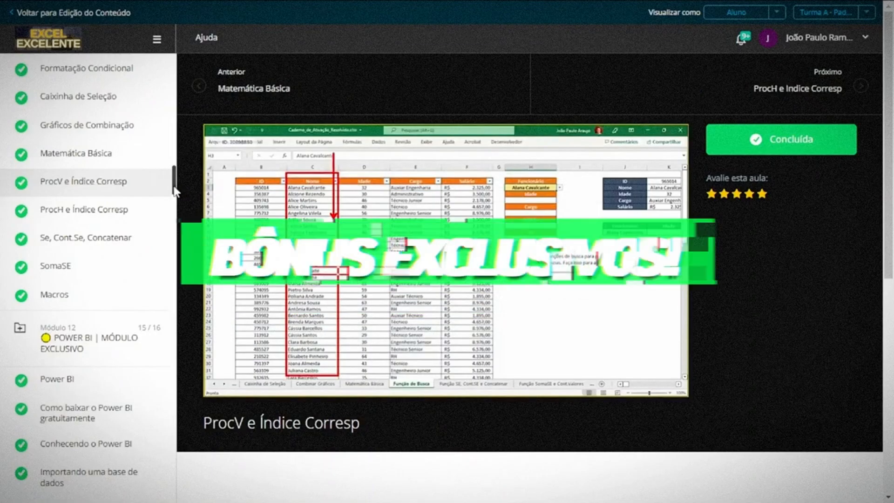
{"action": "left_click_drag", "start_coordinate": [173, 186], "coordinate": [171, 213]}
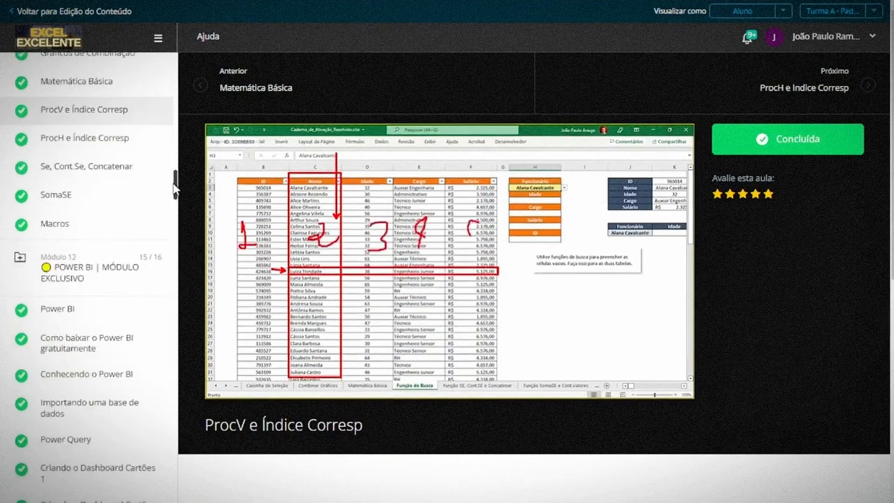
{"action": "left_click_drag", "start_coordinate": [174, 190], "coordinate": [174, 197]}
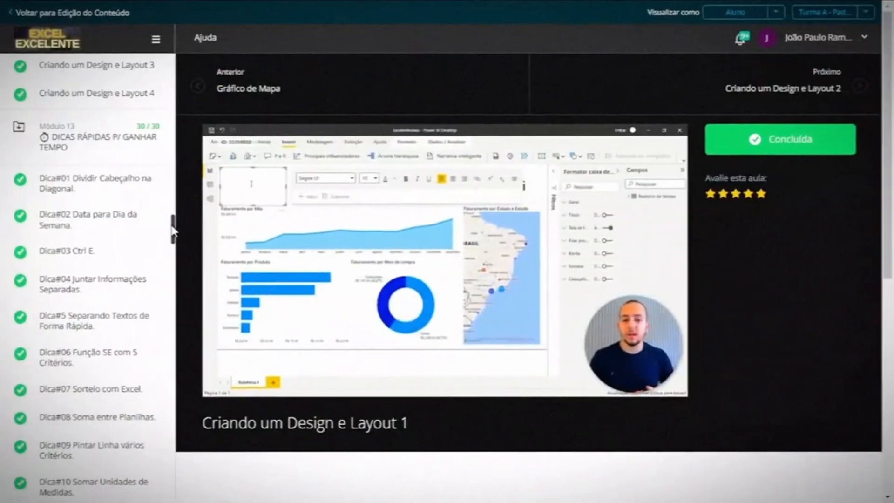
{"action": "left_click_drag", "start_coordinate": [173, 226], "coordinate": [166, 444]}
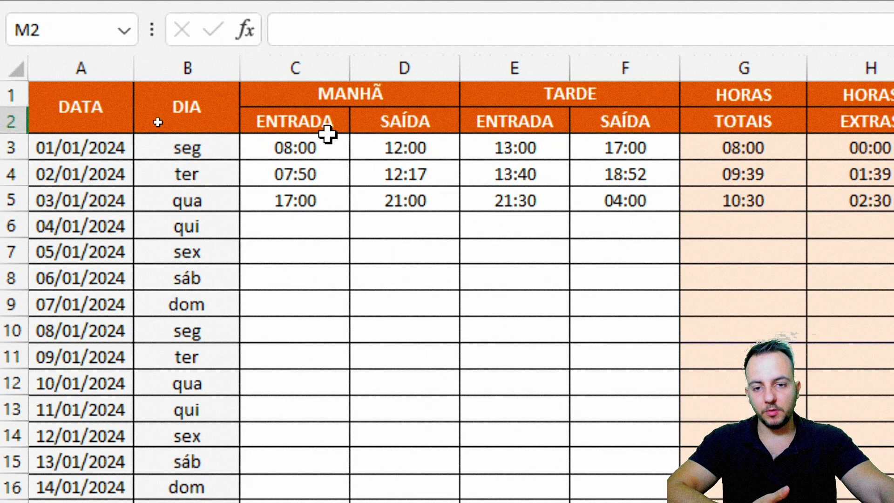
{"action": "left_click_drag", "start_coordinate": [304, 144], "coordinate": [602, 458]}
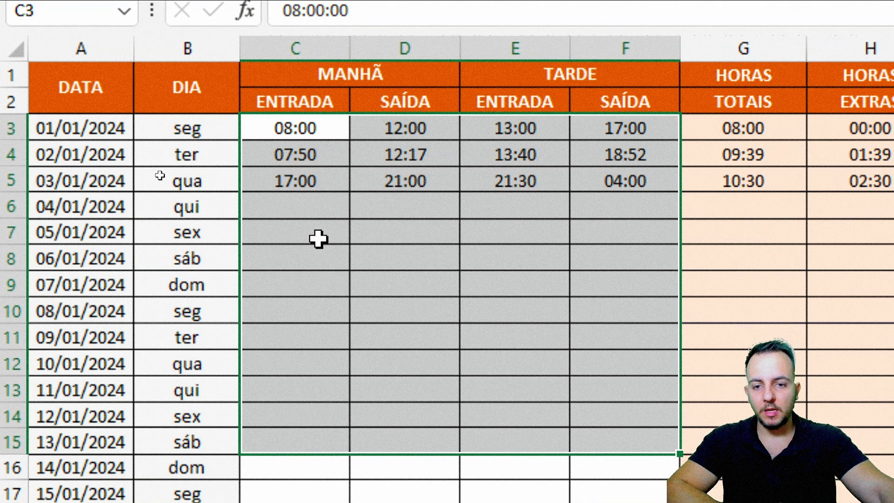
{"action": "left_click_drag", "start_coordinate": [309, 129], "coordinate": [303, 425]}
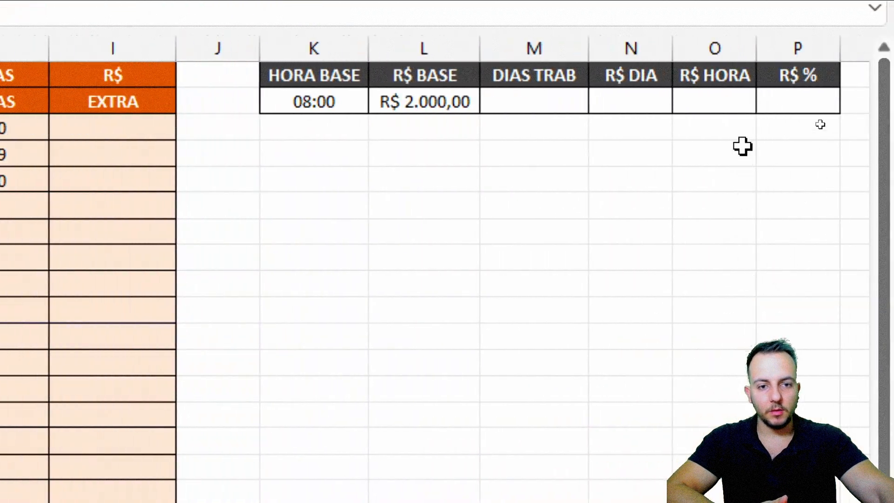
{"action": "left_click", "coordinate": [549, 64]}
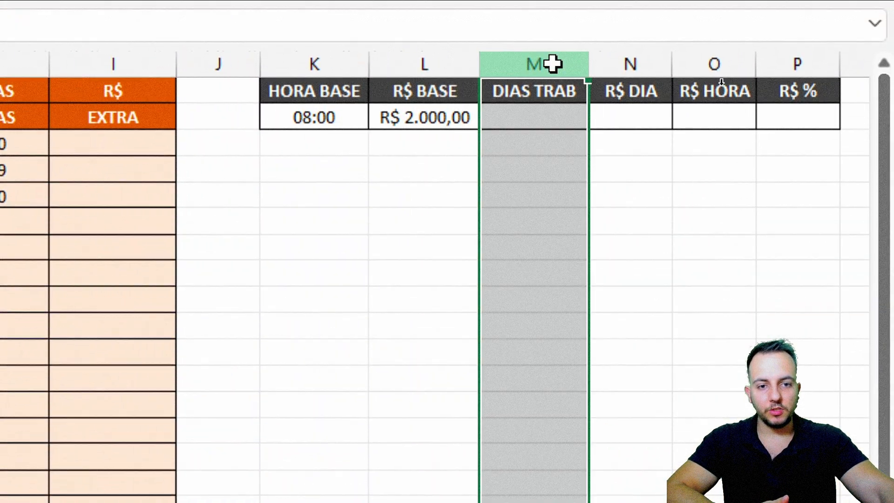
{"action": "left_click", "coordinate": [546, 117]}
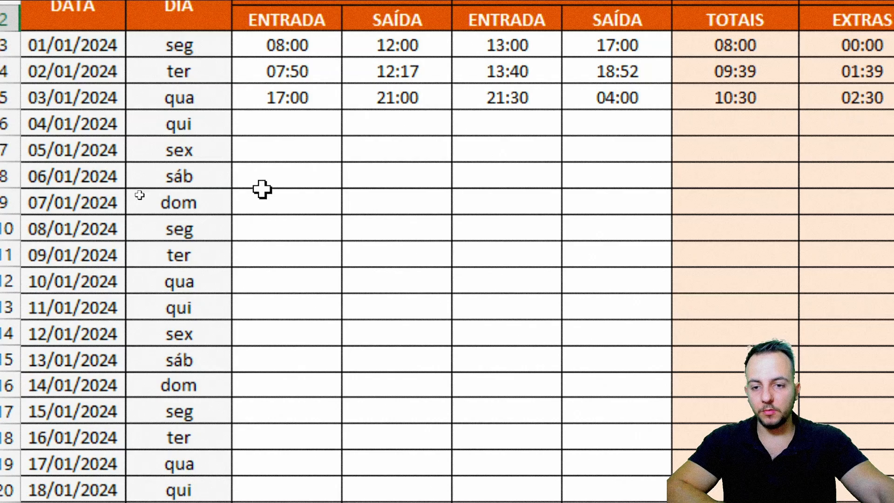
Step: Fill the weekend entry and exit cells C8:F9, for 06/01/2024 and 07/01/2024, with "-"
{"action": "left_click_drag", "start_coordinate": [262, 188], "coordinate": [605, 209]}
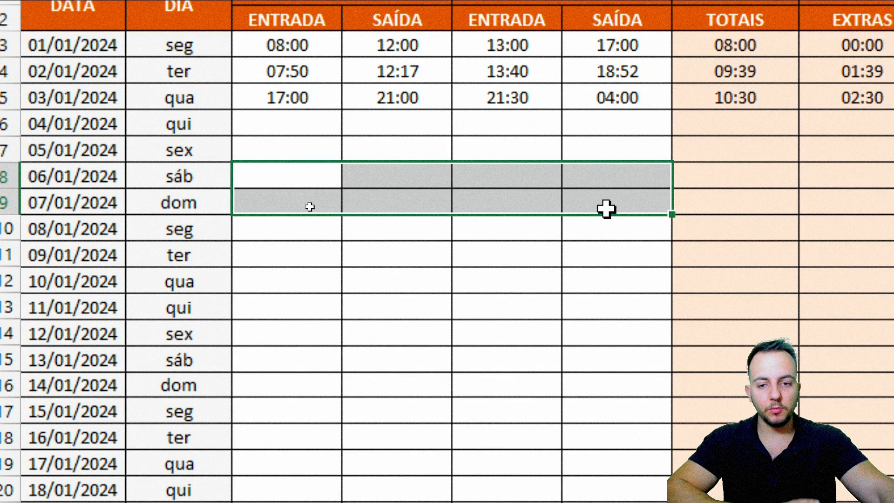
{"action": "key", "text": "ctrl+Return"}
{"action": "left_click", "coordinate": [424, 279]}
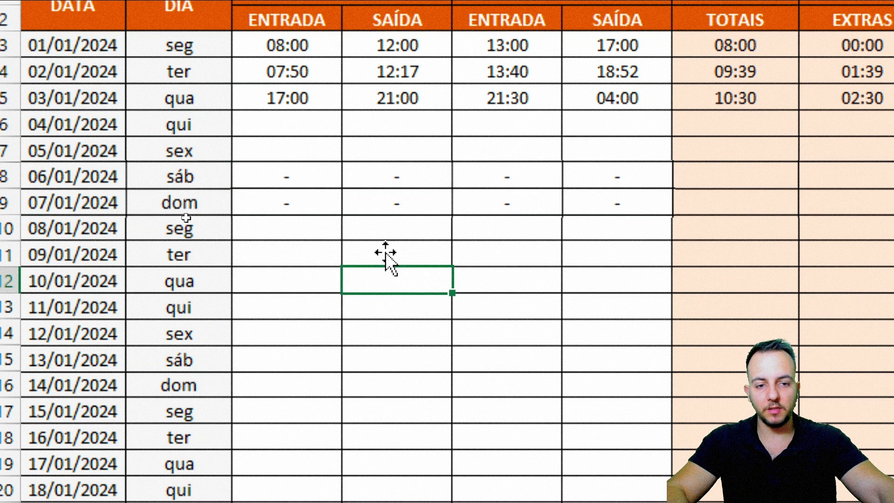
Step: Copy the weekend dashes from C8:F9 to the 13/01/2024 and 14/01/2024 rows, starting at C15
{"action": "left_click_drag", "start_coordinate": [302, 177], "coordinate": [602, 186]}
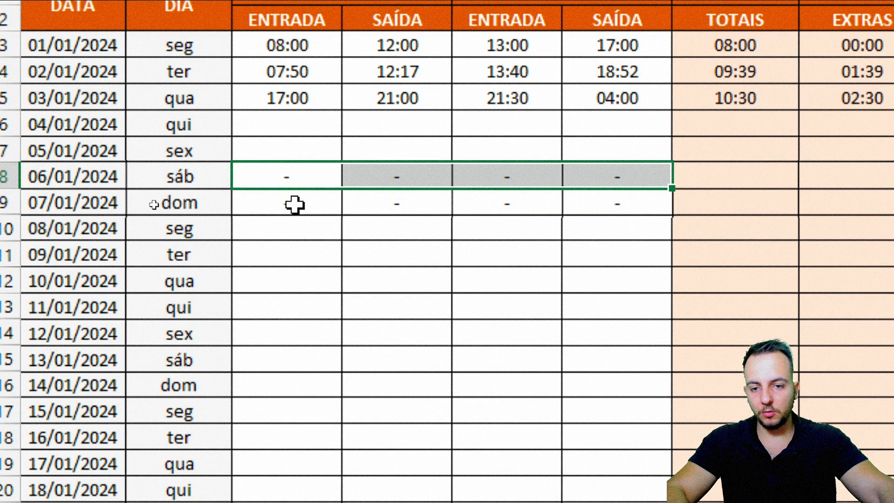
{"action": "left_click_drag", "start_coordinate": [294, 182], "coordinate": [588, 200]}
{"action": "key", "text": "ctrl+c"}
{"action": "scroll", "coordinate": [307, 326], "scroll_direction": "down", "scroll_amount": 2}
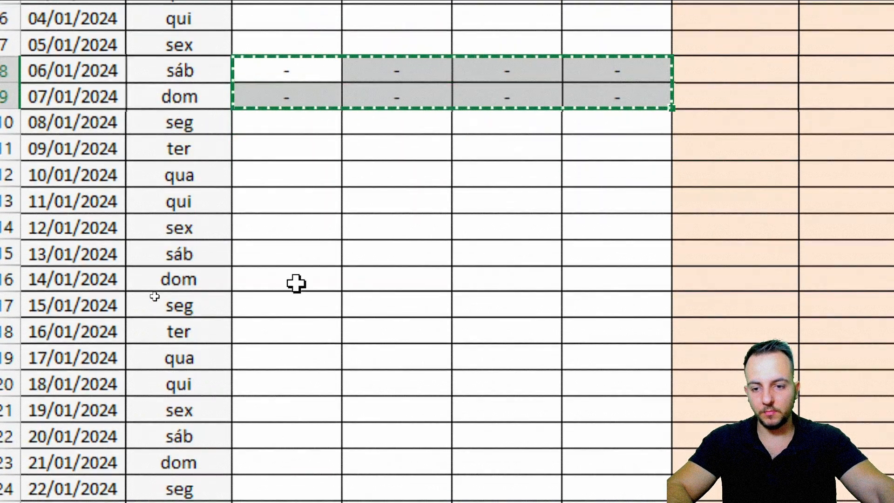
{"action": "left_click", "coordinate": [295, 256]}
{"action": "key", "text": "ctrl+v"}
{"action": "left_click", "coordinate": [296, 328]}
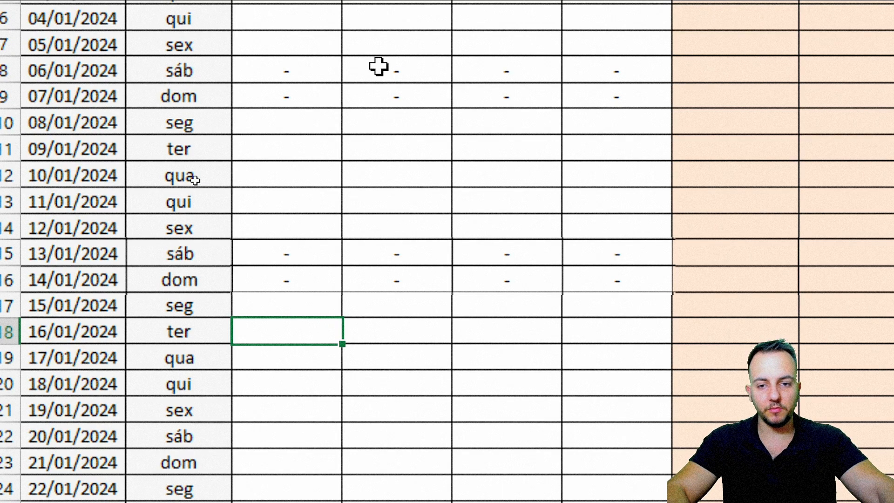
{"action": "scroll", "coordinate": [383, 222], "scroll_direction": "up", "scroll_amount": 2}
{"action": "scroll", "coordinate": [314, 196], "scroll_direction": "down", "scroll_amount": 4}
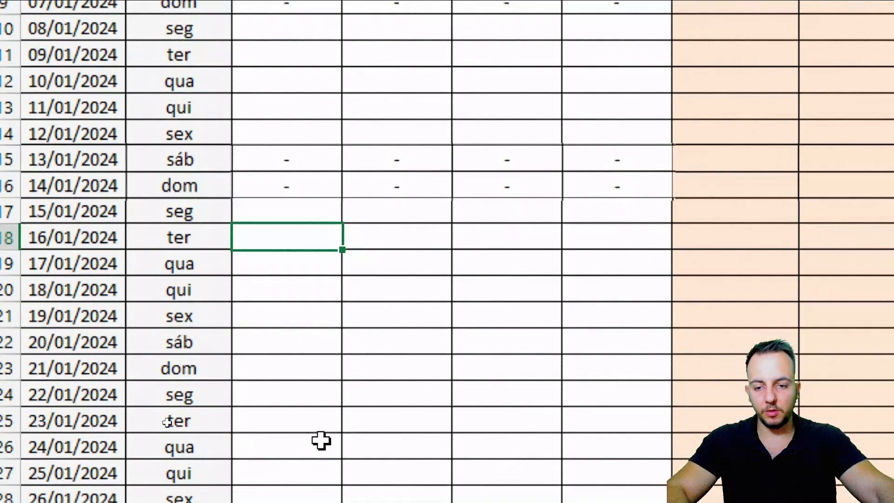
Step: Clear the dashes from C15:F16, the 13/01/2024 and 14/01/2024 rows
{"action": "left_click_drag", "start_coordinate": [294, 147], "coordinate": [511, 164]}
{"action": "scroll", "coordinate": [510, 164], "scroll_direction": "up", "scroll_amount": 3}
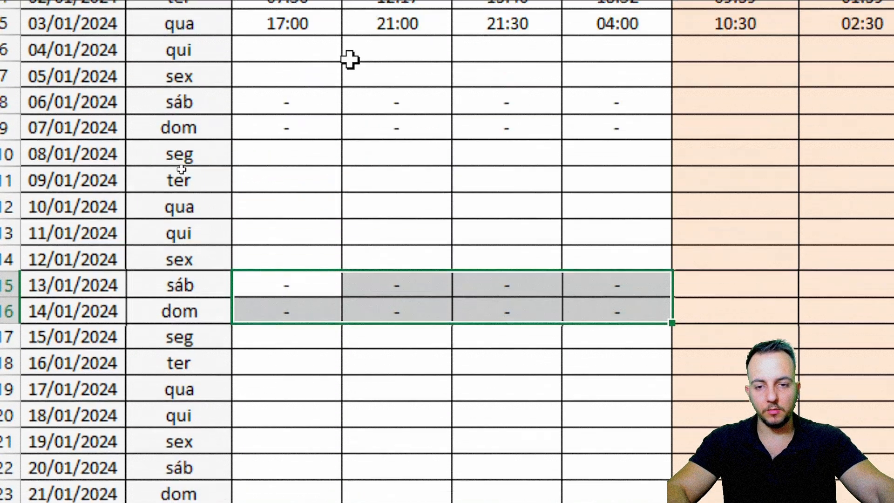
{"action": "scroll", "coordinate": [368, 199], "scroll_direction": "up", "scroll_amount": 3}
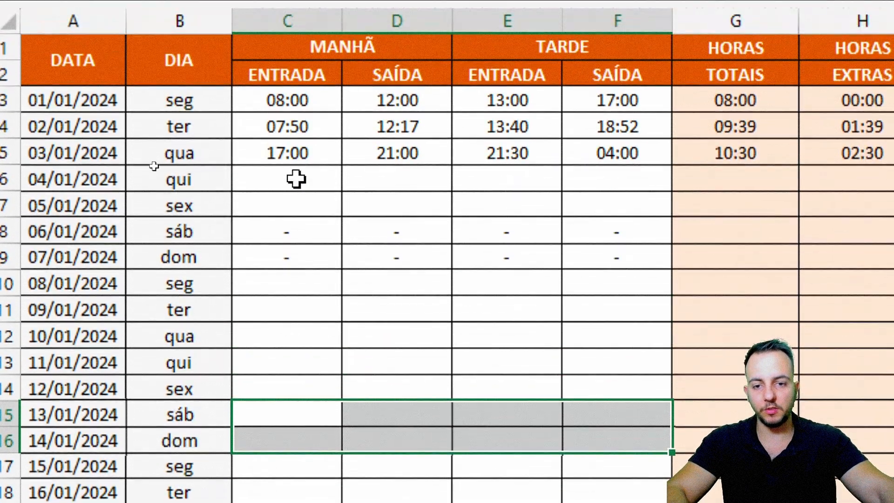
{"action": "left_click_drag", "start_coordinate": [282, 231], "coordinate": [253, 232]}
{"action": "left_click", "coordinate": [279, 231]}
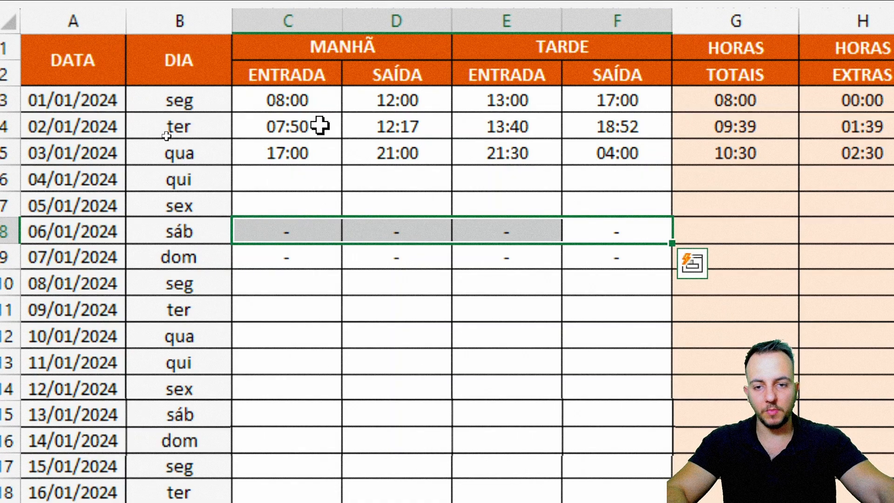
{"action": "left_click_drag", "start_coordinate": [320, 126], "coordinate": [634, 153]}
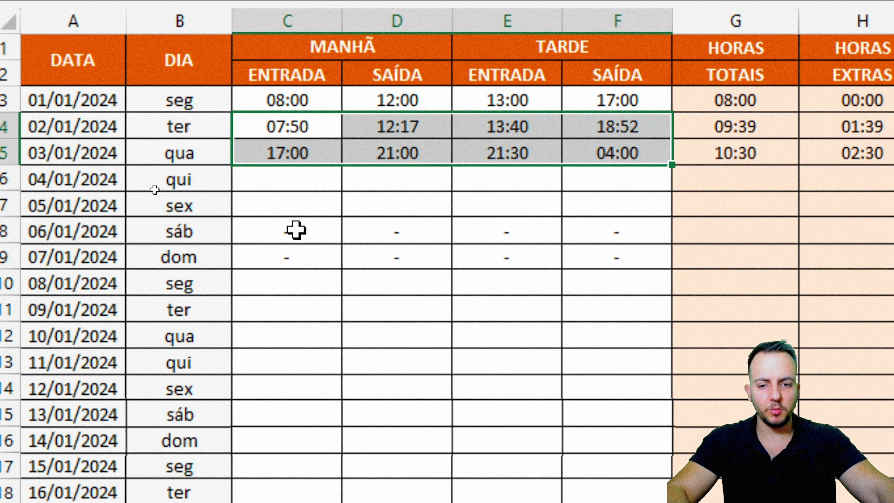
{"action": "left_click_drag", "start_coordinate": [296, 230], "coordinate": [529, 219]}
{"action": "left_click_drag", "start_coordinate": [608, 228], "coordinate": [327, 240]}
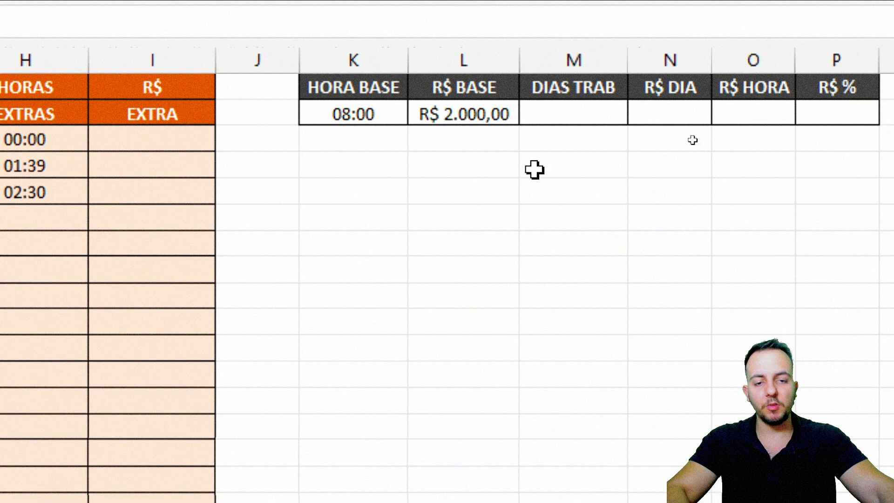
Step: Count the worked days in M2, under DIAS TRAB, with the formula =CONT.NÚM(C3:C33)
{"action": "left_click", "coordinate": [592, 111]}
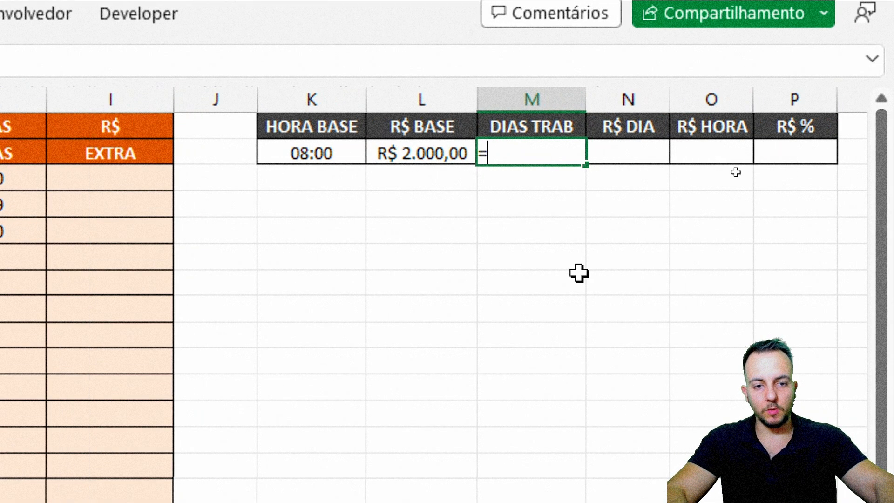
{"action": "type", "text": "=CONT"}
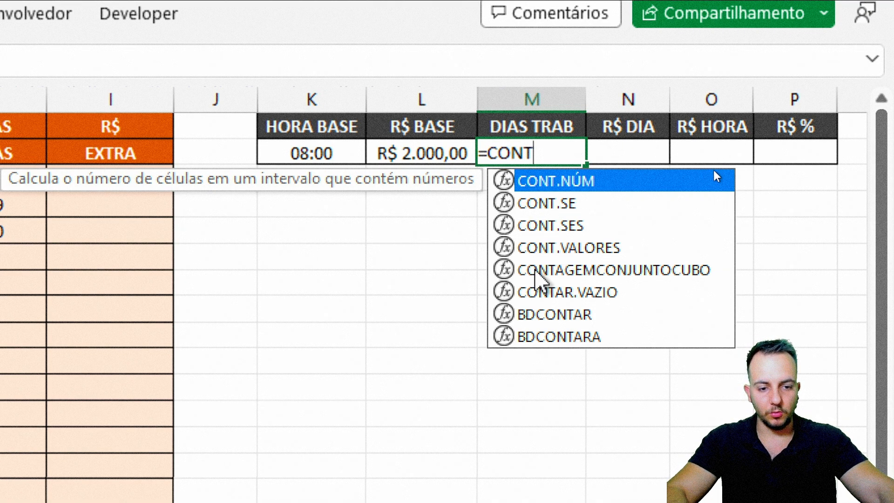
{"action": "double_click", "coordinate": [563, 186]}
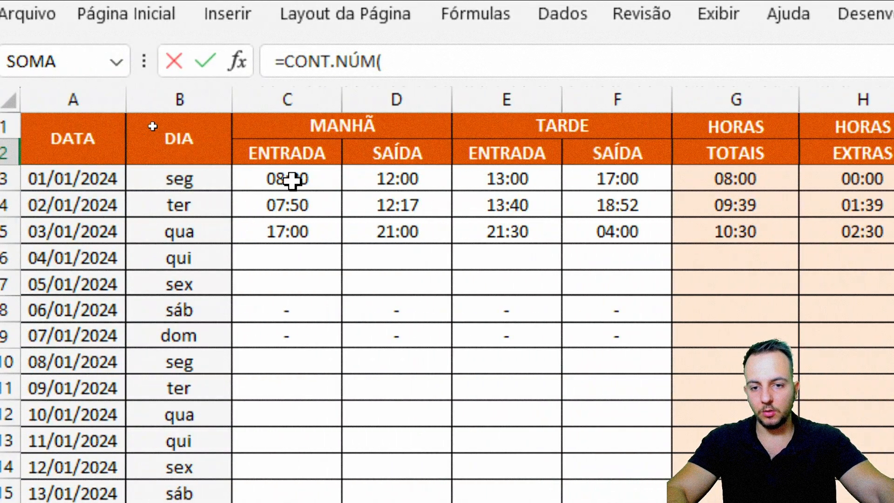
{"action": "left_click_drag", "start_coordinate": [292, 181], "coordinate": [272, 502]}
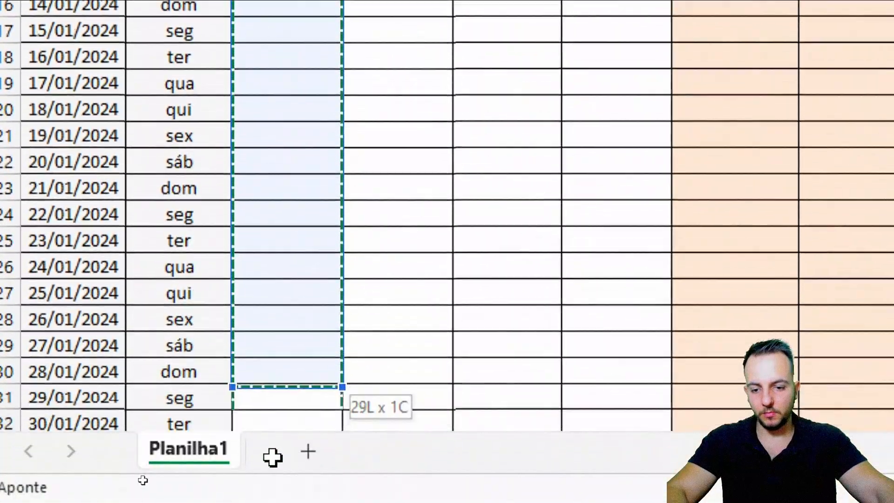
{"action": "left_click_drag", "start_coordinate": [272, 457], "coordinate": [282, 365]}
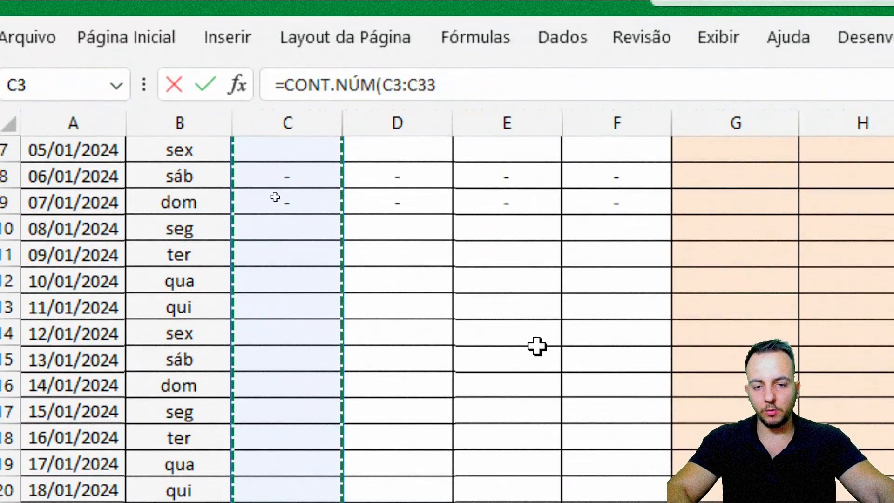
{"action": "scroll", "coordinate": [536, 298], "scroll_direction": "up", "scroll_amount": 2}
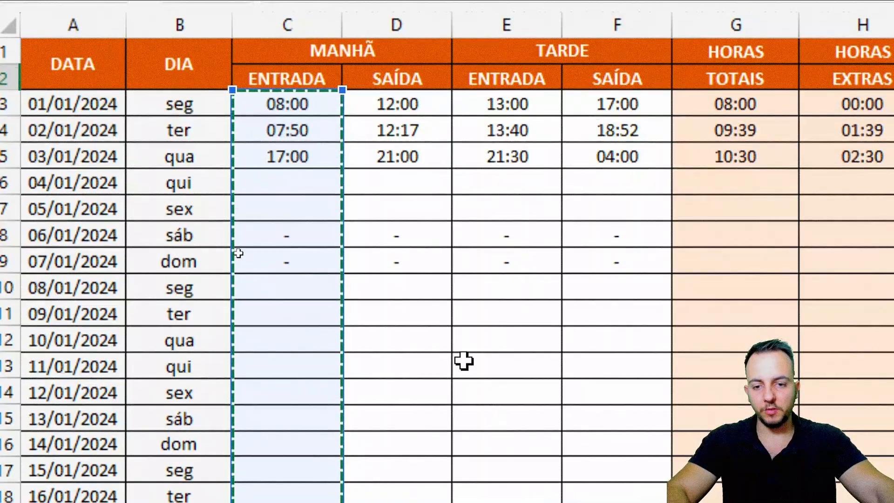
{"action": "mouse_move", "coordinate": [325, 228]}
{"action": "left_mouse_down"}
{"action": "mouse_move", "coordinate": [255, 268]}
{"action": "mouse_move", "coordinate": [325, 210]}
{"action": "mouse_move", "coordinate": [437, 192]}
{"action": "left_mouse_up"}
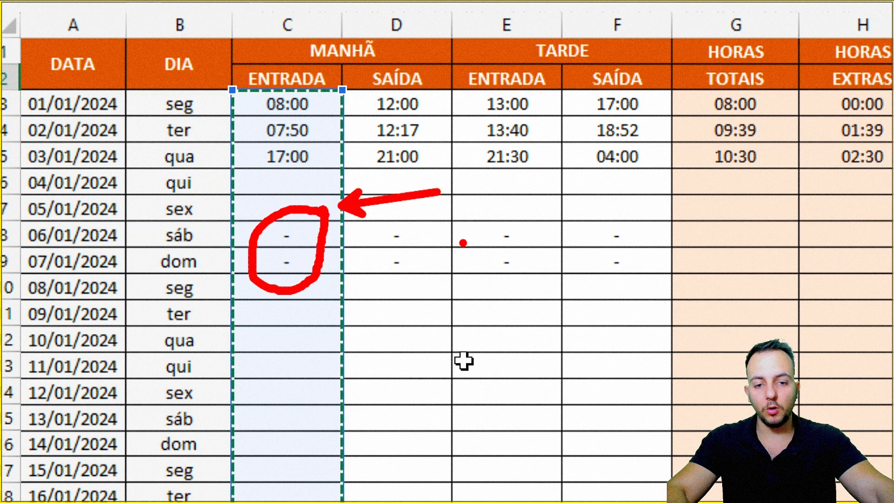
{"action": "key", "text": "Escape"}
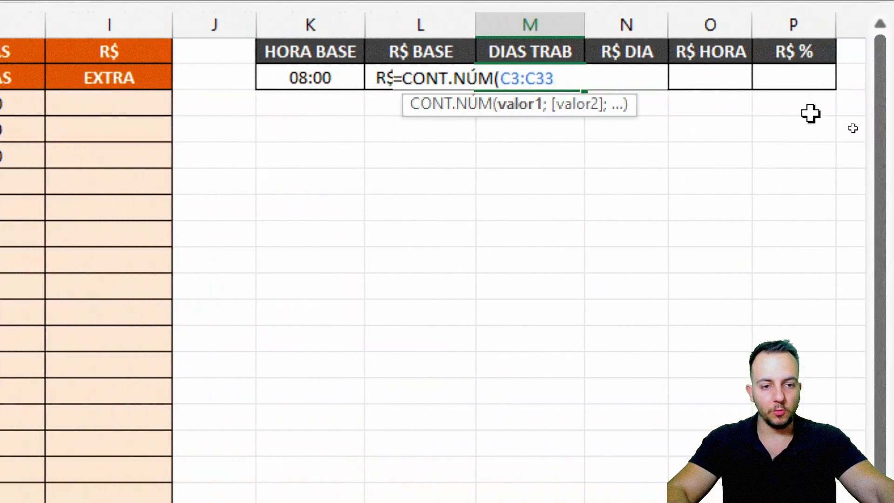
{"action": "key", "text": "Return"}
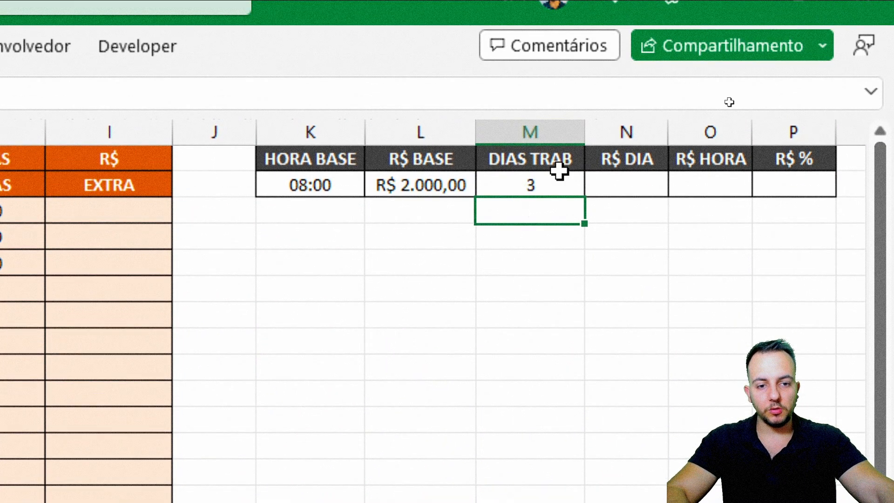
{"action": "left_click_drag", "start_coordinate": [558, 65], "coordinate": [563, 86]}
{"action": "left_click", "coordinate": [564, 189]}
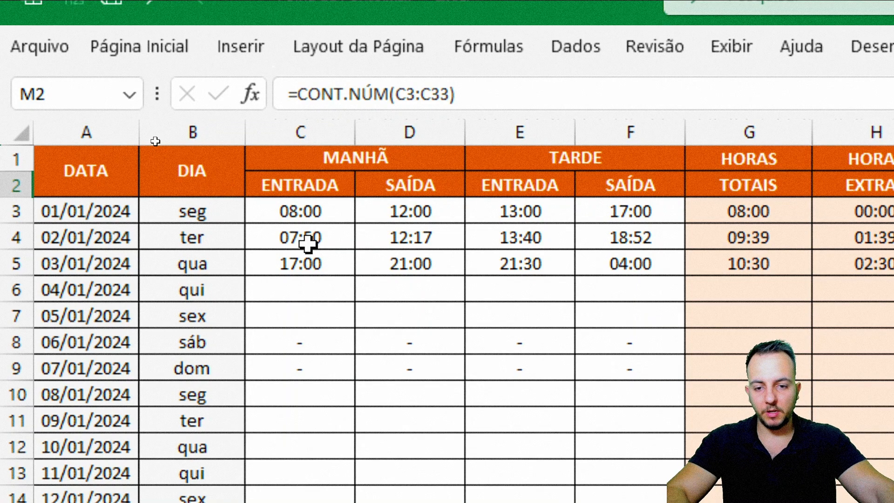
Step: Copy the entry and exit times in C4:F5 to C6:F7, for 04/01/2024 and 05/01/2024
{"action": "left_click_drag", "start_coordinate": [307, 243], "coordinate": [605, 263]}
{"action": "key", "text": "ctrl+c"}
{"action": "left_click", "coordinate": [349, 283]}
{"action": "key", "text": "ctrl+v"}
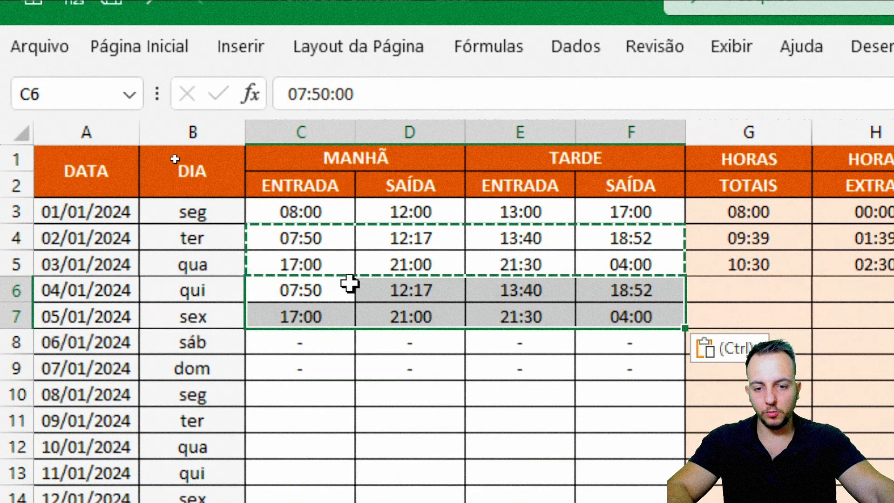
Step: Copy the first week's times and weekend dashes in C3:F9 to the three following weeks, starting at C10, C17 and C24
{"action": "left_click_drag", "start_coordinate": [325, 211], "coordinate": [618, 359]}
{"action": "key", "text": "ctrl+c"}
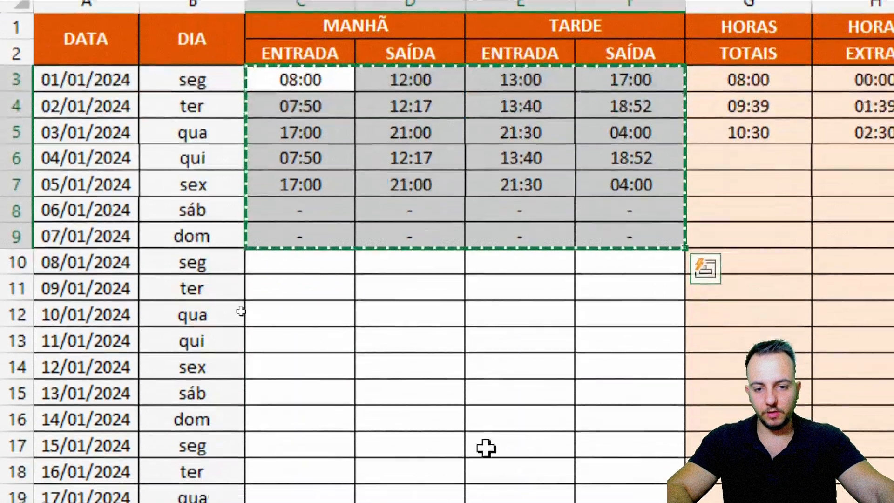
{"action": "left_click", "coordinate": [322, 261]}
{"action": "key", "text": "ctrl+v"}
{"action": "scroll", "coordinate": [342, 320], "scroll_direction": "down", "scroll_amount": 2}
{"action": "left_click", "coordinate": [323, 280]}
{"action": "key", "text": "ctrl+v"}
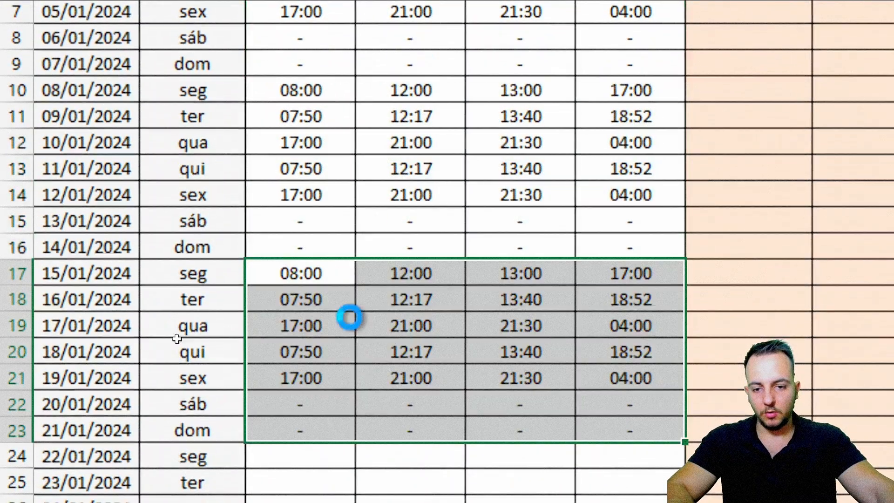
{"action": "scroll", "coordinate": [369, 399], "scroll_direction": "down", "scroll_amount": 2}
{"action": "left_click", "coordinate": [317, 301]}
{"action": "key", "text": "ctrl+v"}
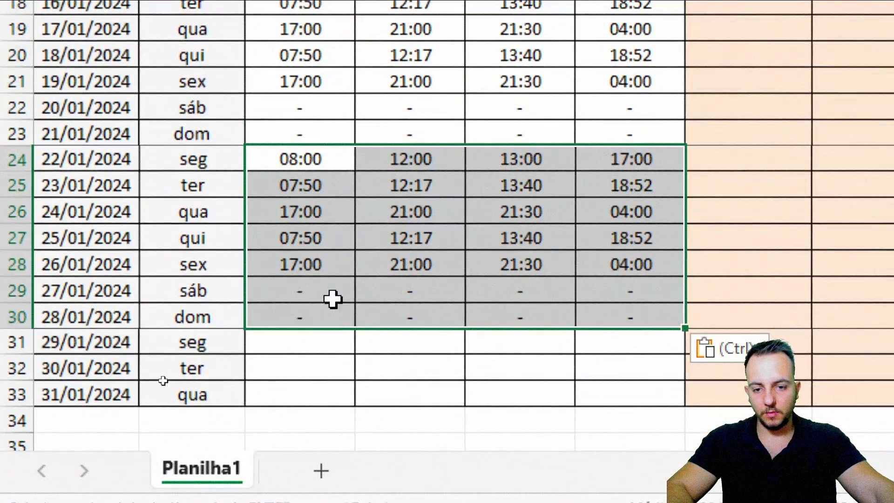
Step: Copy the times in C26:F28 to C31:F33, for 29/01/2024 to 31/01/2024
{"action": "left_click_drag", "start_coordinate": [325, 263], "coordinate": [634, 219]}
{"action": "key", "text": "ctrl+c"}
{"action": "left_click", "coordinate": [298, 344]}
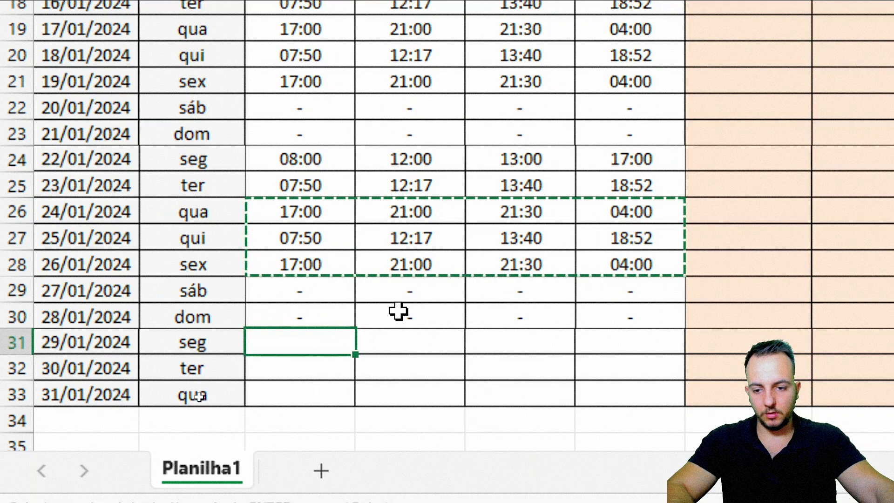
{"action": "key", "text": "ctrl+v"}
{"action": "left_click", "coordinate": [332, 345]}
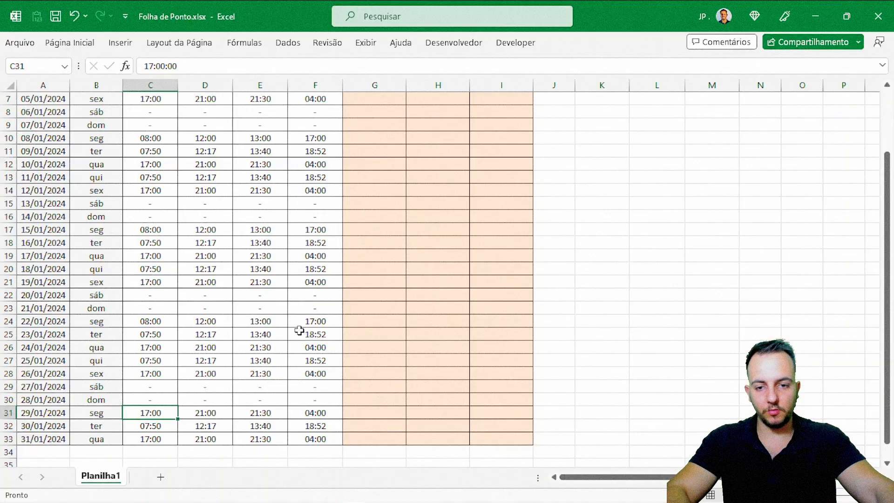
Step: Review the month's entry and exit times against the worked-day count under DIAS TRAB
{"action": "scroll", "coordinate": [326, 326], "scroll_direction": "up", "scroll_amount": 3}
{"action": "scroll", "coordinate": [320, 277], "scroll_direction": "down", "scroll_amount": 3}
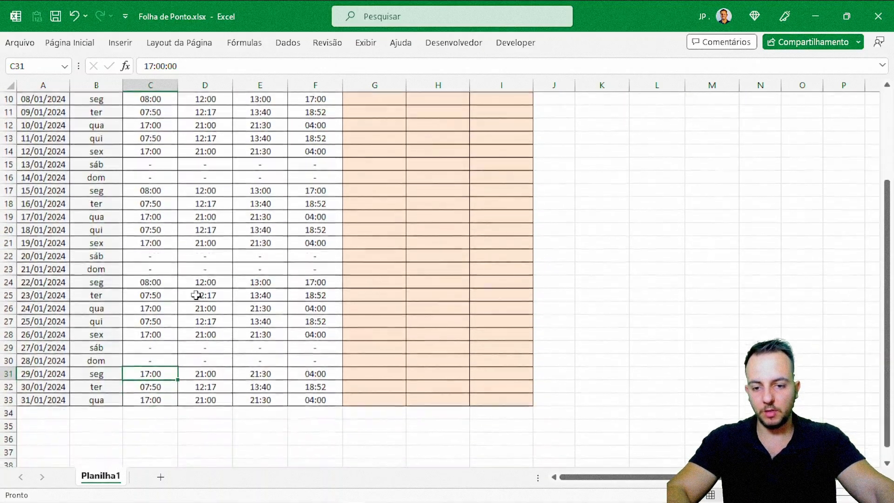
{"action": "scroll", "coordinate": [332, 310], "scroll_direction": "up", "scroll_amount": 3}
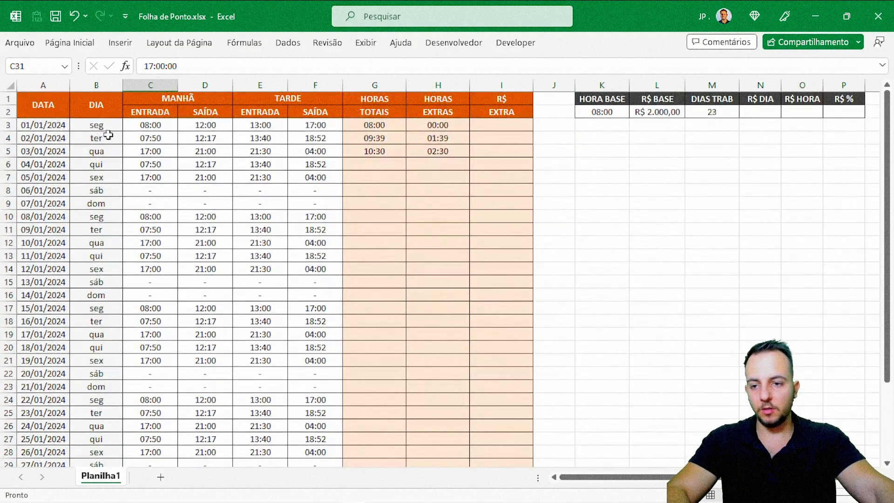
{"action": "scroll", "coordinate": [85, 139], "scroll_direction": "down", "scroll_amount": 2}
{"action": "scroll", "coordinate": [230, 323], "scroll_direction": "up", "scroll_amount": 2}
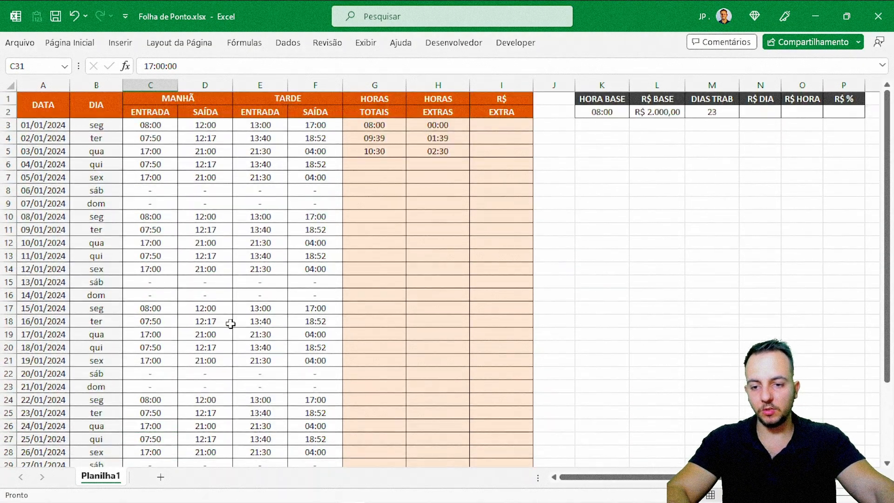
{"action": "scroll", "coordinate": [306, 189], "scroll_direction": "down", "scroll_amount": 2}
{"action": "scroll", "coordinate": [293, 233], "scroll_direction": "up", "scroll_amount": 2}
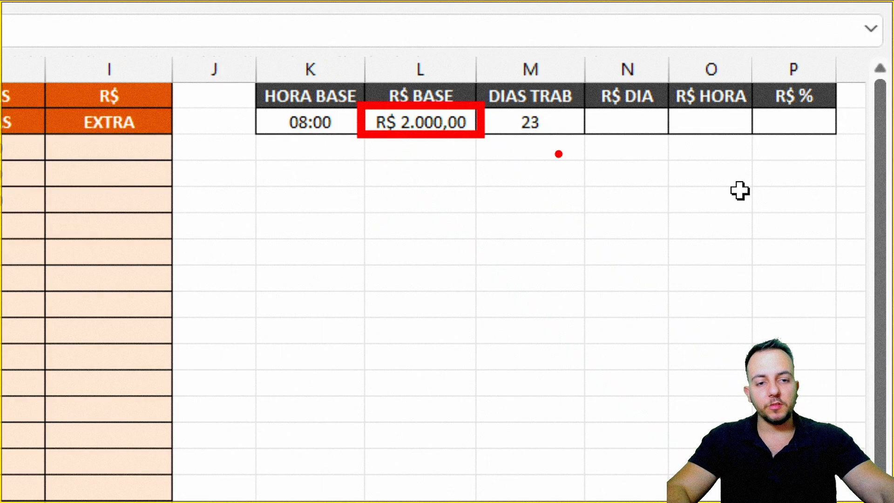
{"action": "key", "text": "e"}
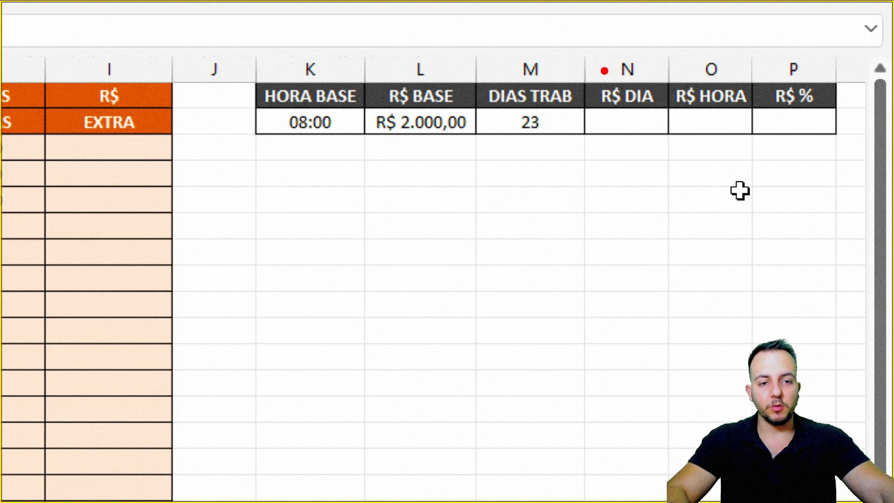
{"action": "left_click_drag", "start_coordinate": [578, 54], "coordinate": [667, 139]}
{"action": "left_click_drag", "start_coordinate": [632, 158], "coordinate": [613, 231]}
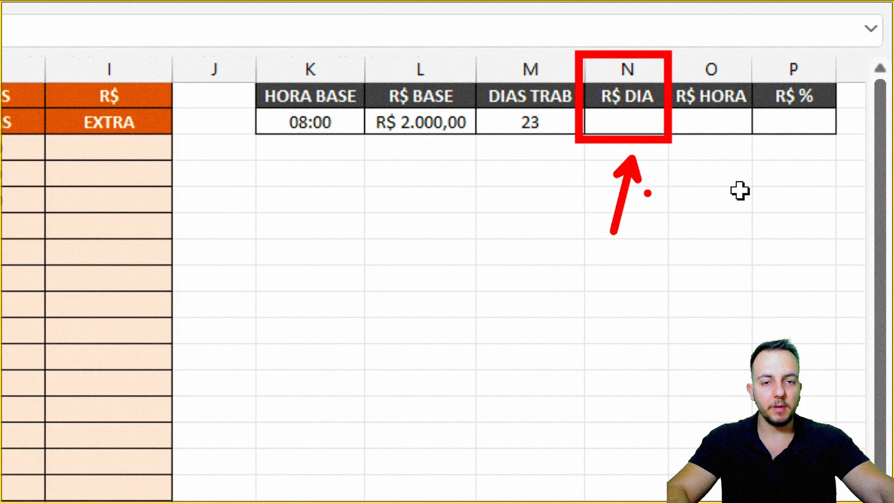
{"action": "key", "text": "Escape"}
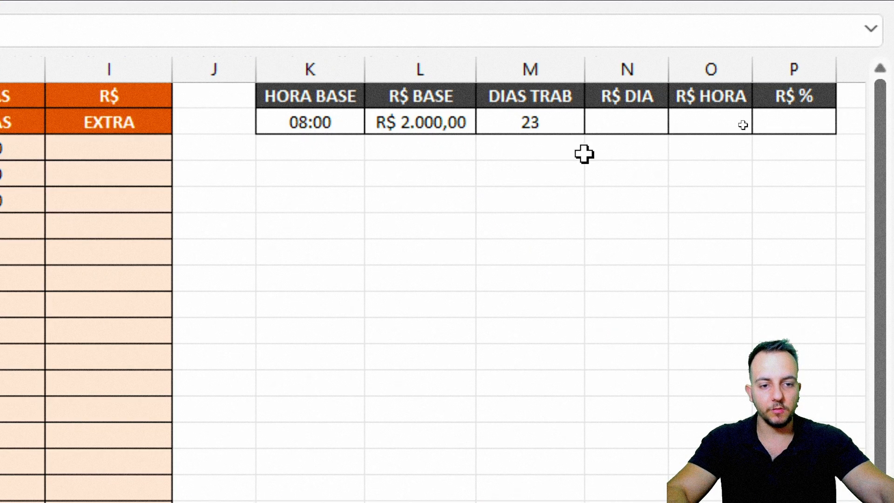
Step: Calculate the pay per day in N2, under R$ DIA, with the formula =L2/M2
{"action": "left_click", "coordinate": [626, 122]}
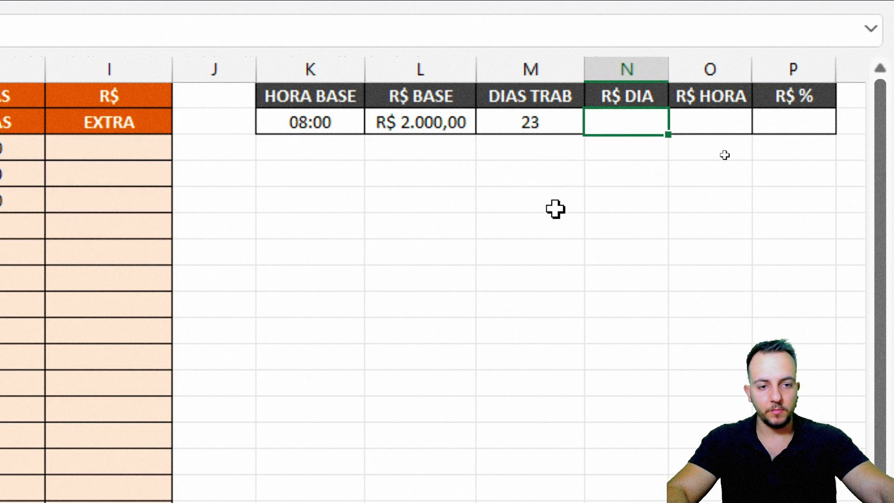
{"action": "left_click", "coordinate": [446, 118]}
{"action": "type", "text": "/"}
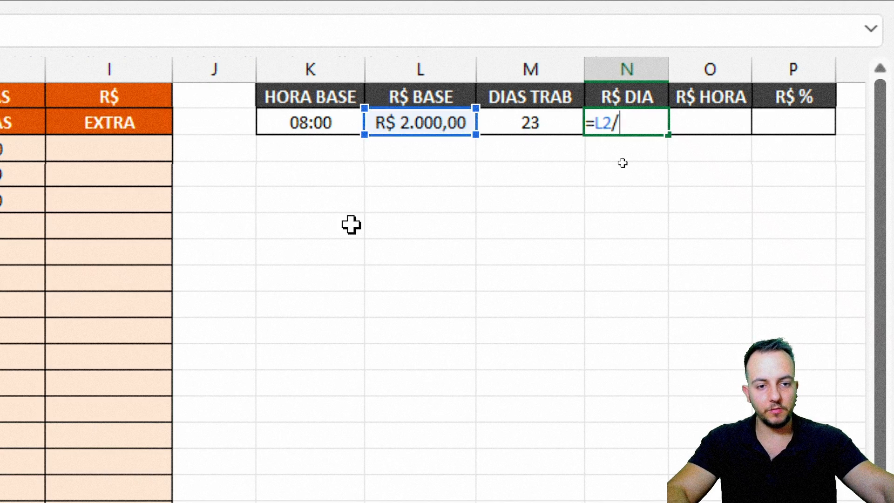
{"action": "left_click", "coordinate": [520, 125]}
{"action": "key", "text": "Return"}
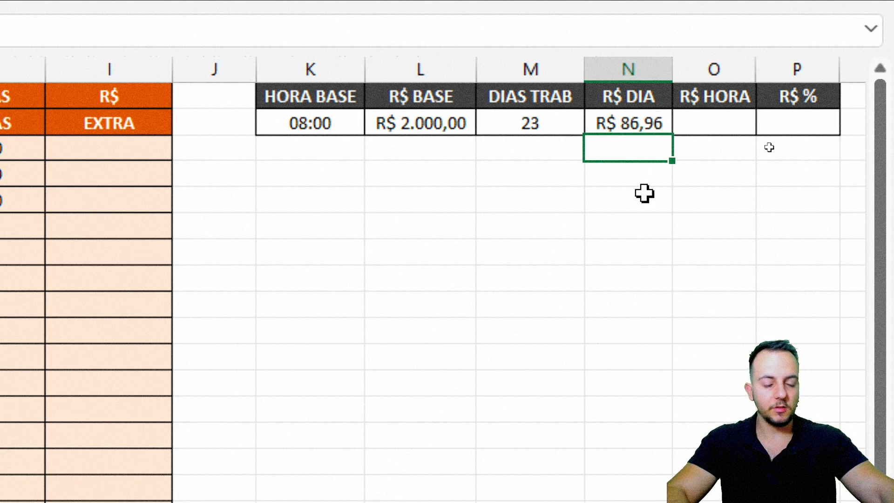
Step: Try calculating the hourly pay in O2, under R$ HORA, with the formula =N2/K2, and clear the result
{"action": "left_click", "coordinate": [723, 126]}
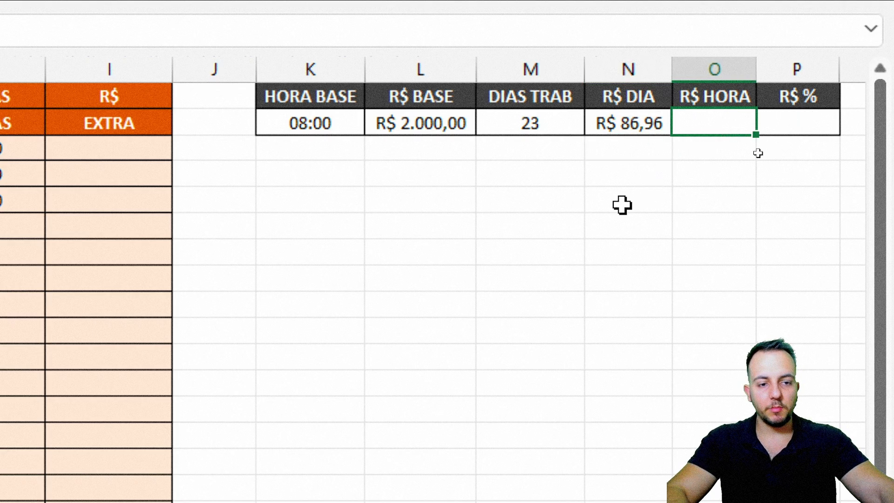
{"action": "type", "text": "="}
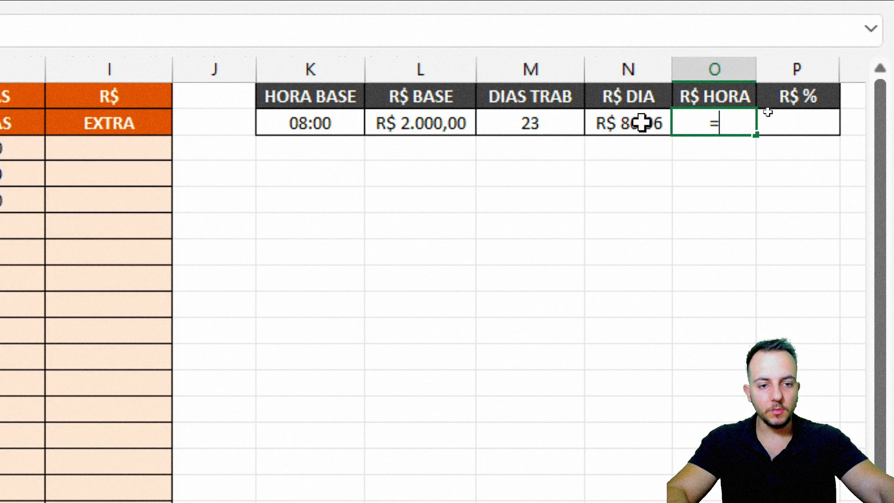
{"action": "left_click", "coordinate": [638, 124]}
{"action": "type", "text": "/"}
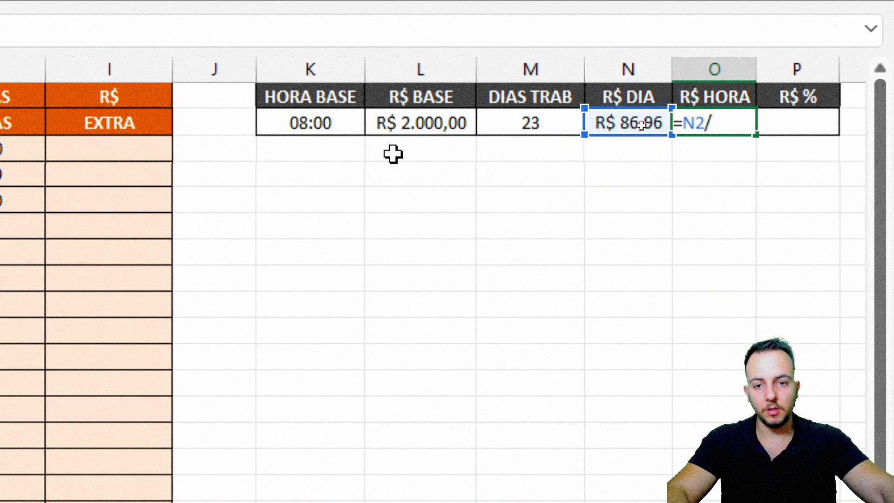
{"action": "left_click", "coordinate": [309, 122]}
{"action": "key", "text": "Return"}
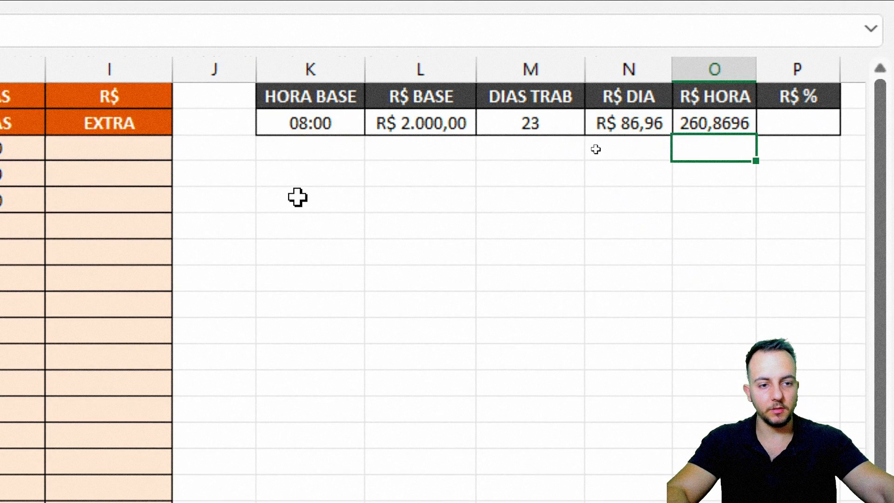
{"action": "left_click", "coordinate": [727, 116]}
{"action": "key", "text": "Delete"}
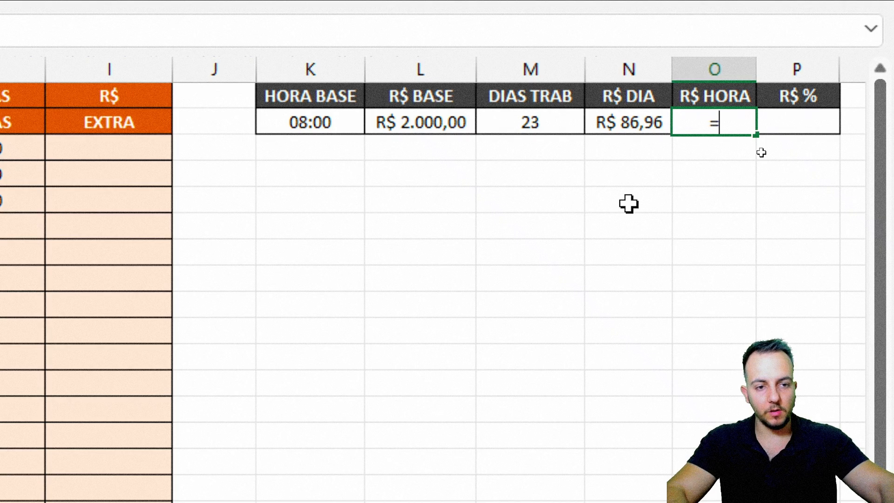
Step: Calculate the hourly pay in O2 with the formula =N2/(24*K2) and format the cell as currency in R$
{"action": "left_click", "coordinate": [622, 121]}
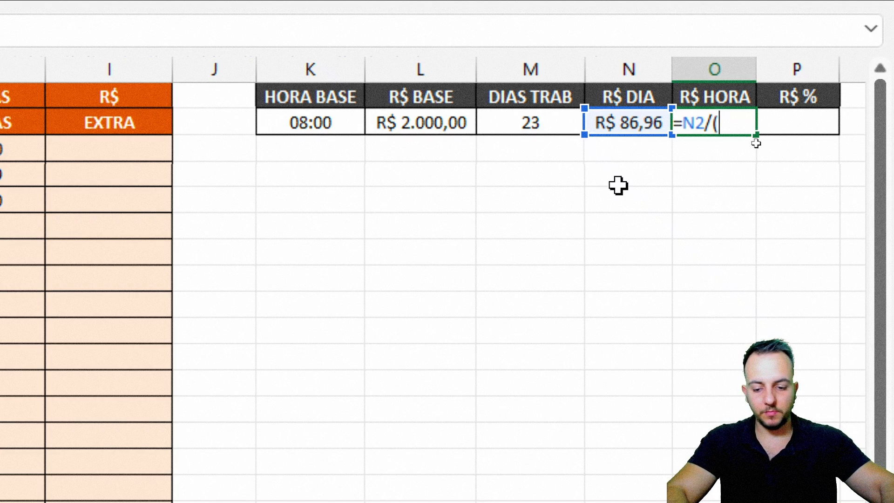
{"action": "left_click", "coordinate": [299, 122]}
{"action": "type", "text": ")"}
{"action": "key", "text": "Return"}
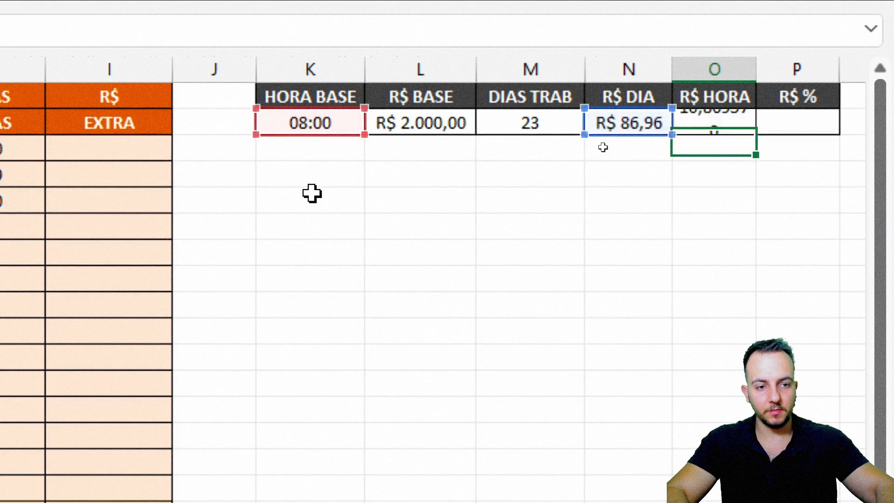
{"action": "left_click", "coordinate": [725, 129]}
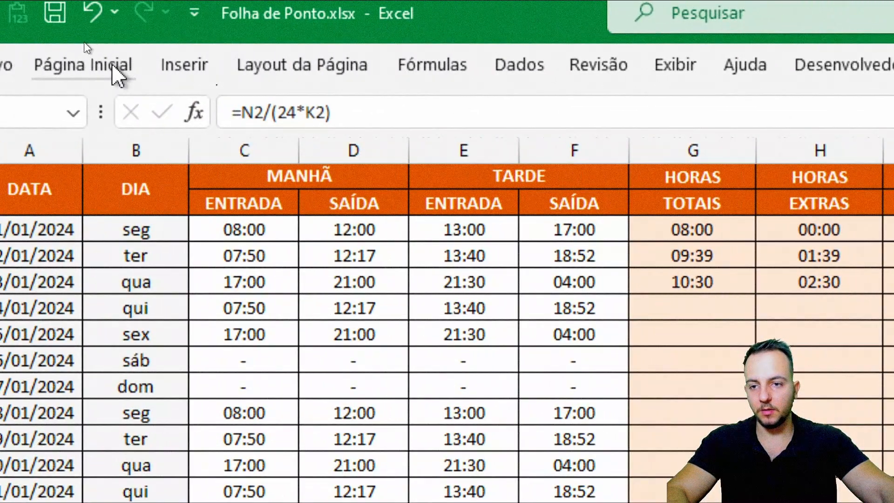
{"action": "left_click", "coordinate": [117, 74]}
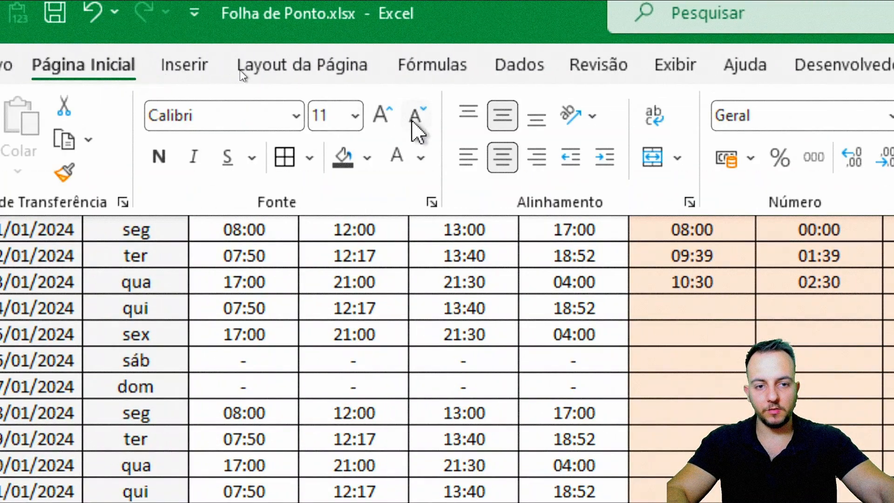
{"action": "left_click", "coordinate": [735, 161]}
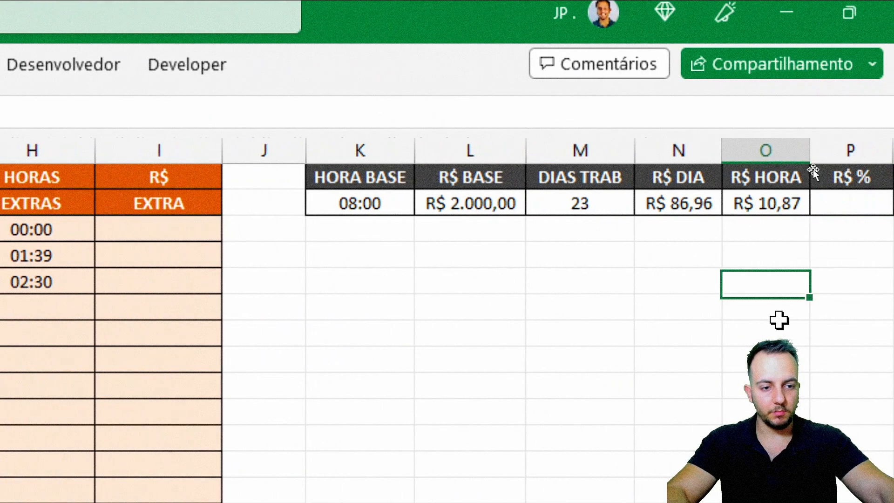
Step: Autofit columns K to P to their contents and widen column P slightly
{"action": "left_click_drag", "start_coordinate": [773, 150], "coordinate": [353, 145]}
{"action": "double_click", "coordinate": [357, 150]}
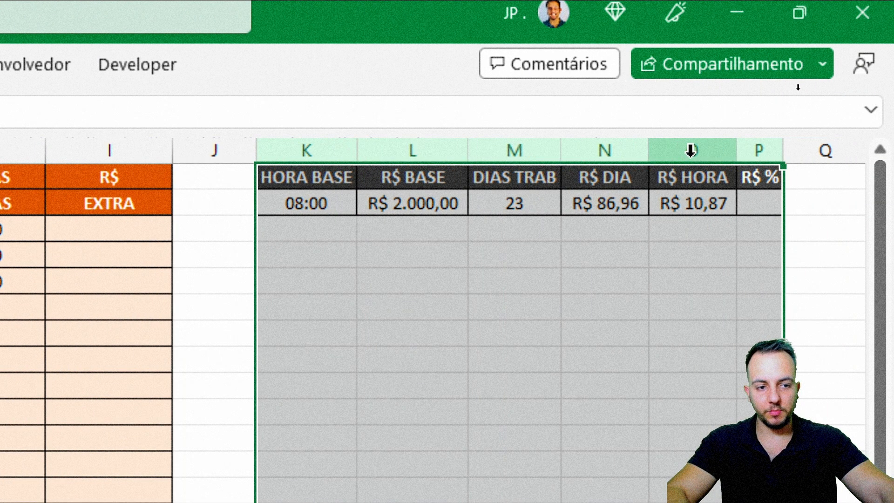
{"action": "left_click", "coordinate": [776, 193]}
{"action": "left_click_drag", "start_coordinate": [784, 150], "coordinate": [797, 151]}
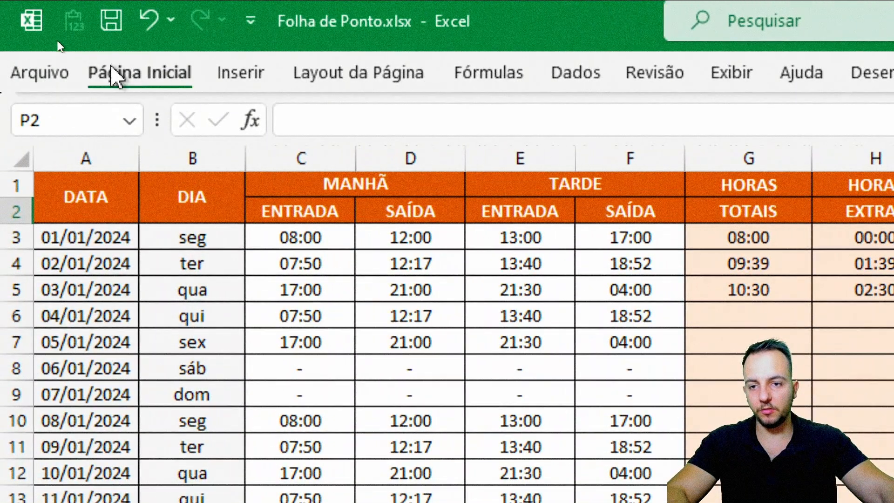
Step: Enter 50% in P2, under R$ %, as the overtime percentage
{"action": "left_click", "coordinate": [115, 74]}
{"action": "left_click", "coordinate": [623, 166]}
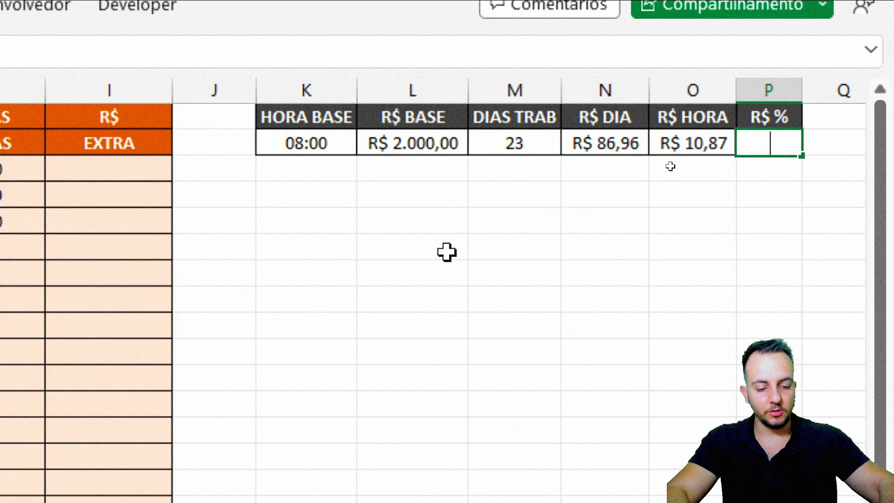
{"action": "type", "text": "50%"}
{"action": "key", "text": "Return"}
{"action": "left_click", "coordinate": [549, 268]}
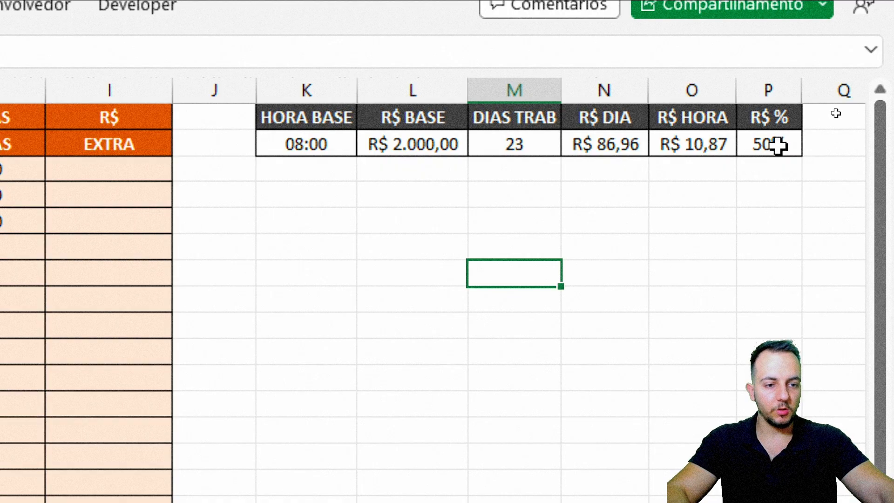
Step: Calculate the overtime hourly rate in P2, under R$ %, with the formula =O2*1,5
{"action": "left_click", "coordinate": [777, 142]}
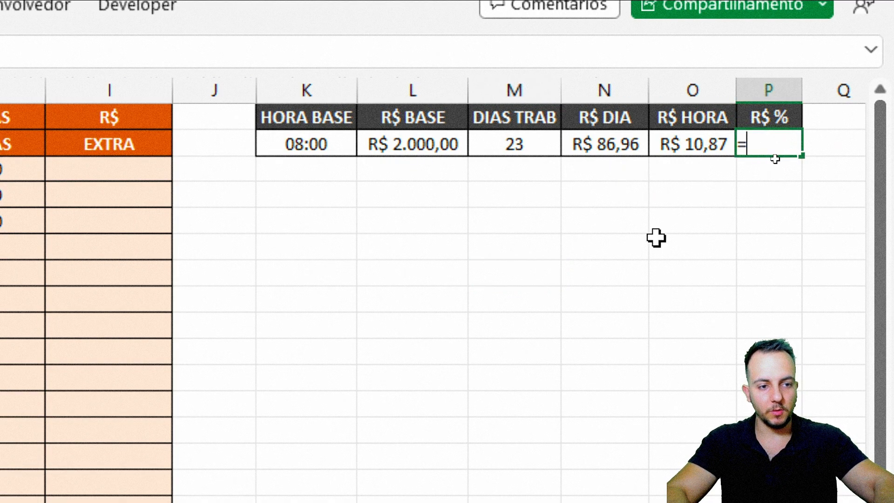
{"action": "type", "text": "="}
{"action": "key", "text": "Left"}
{"action": "type", "text": "*1,5"}
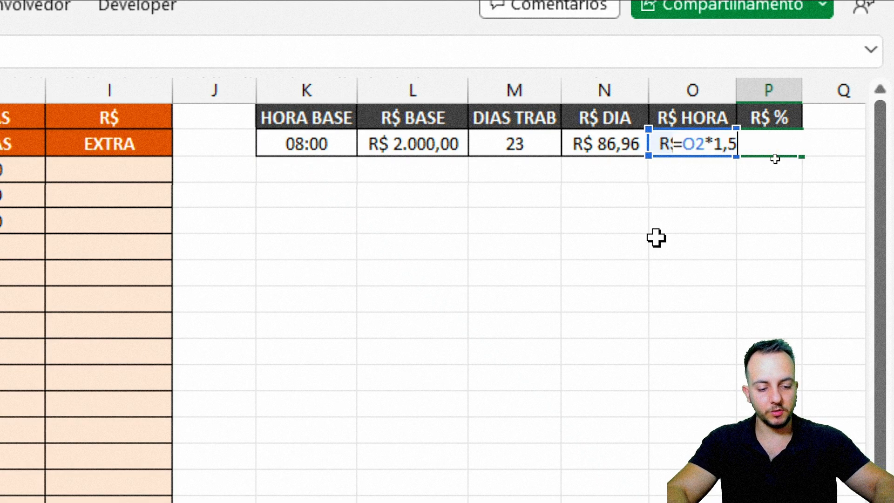
{"action": "key", "text": "Return"}
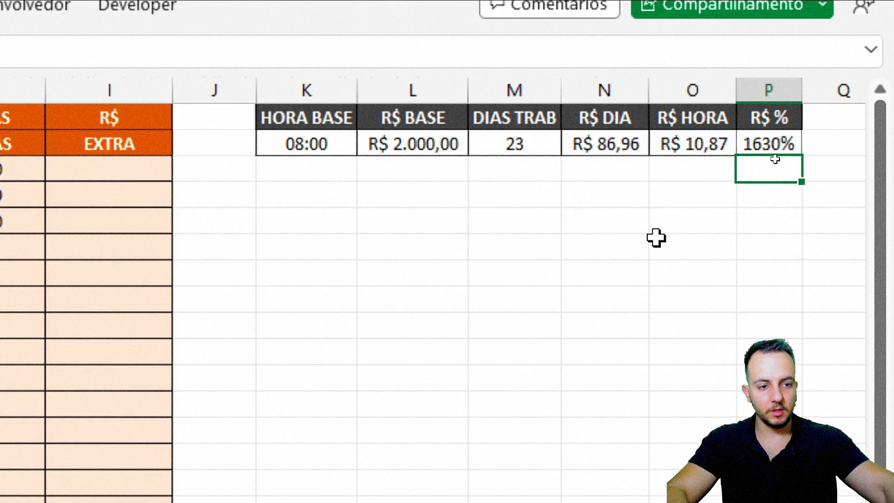
Step: Widen column P and format the overtime rate in P2 as currency in R$
{"action": "left_click_drag", "start_coordinate": [799, 86], "coordinate": [825, 89]}
{"action": "left_click", "coordinate": [769, 142]}
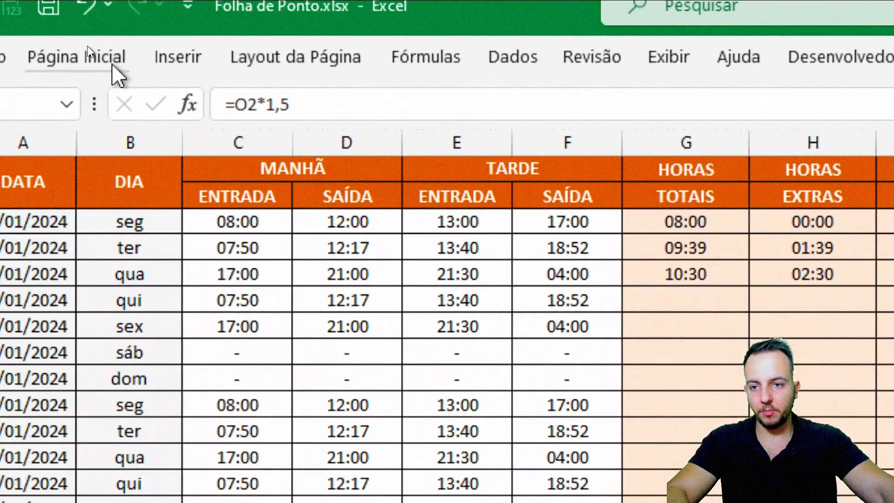
{"action": "left_click", "coordinate": [112, 63]}
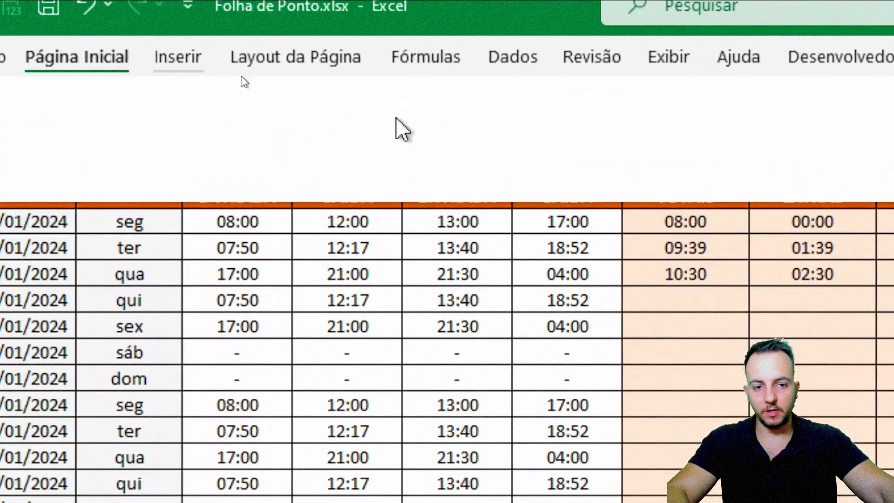
{"action": "left_click", "coordinate": [723, 152]}
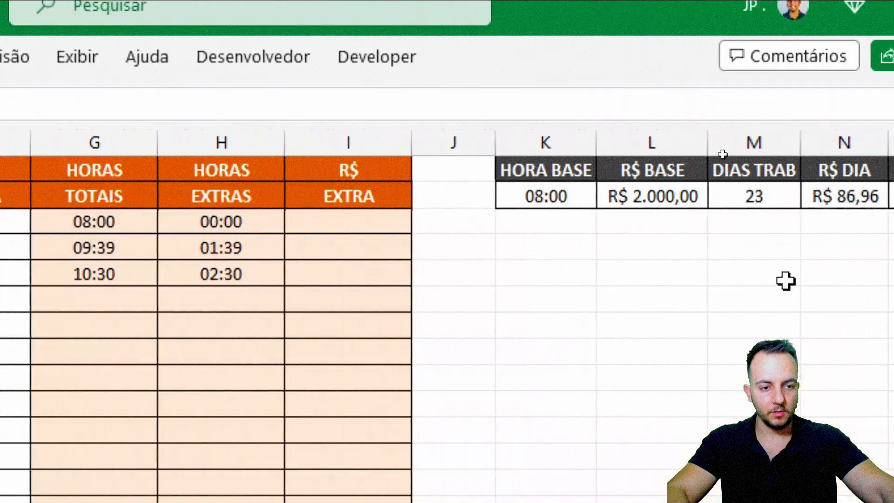
{"action": "left_click", "coordinate": [802, 278]}
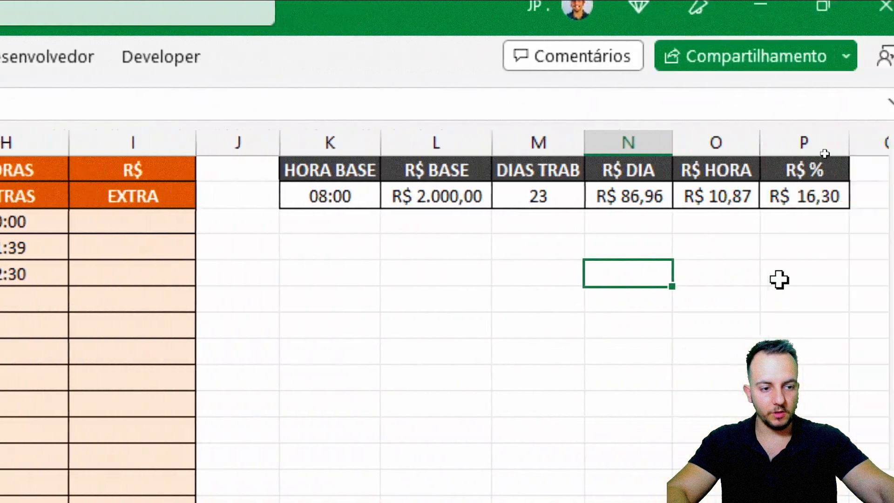
Step: Rename the header in P1 to % EXTRA
{"action": "left_click", "coordinate": [801, 160]}
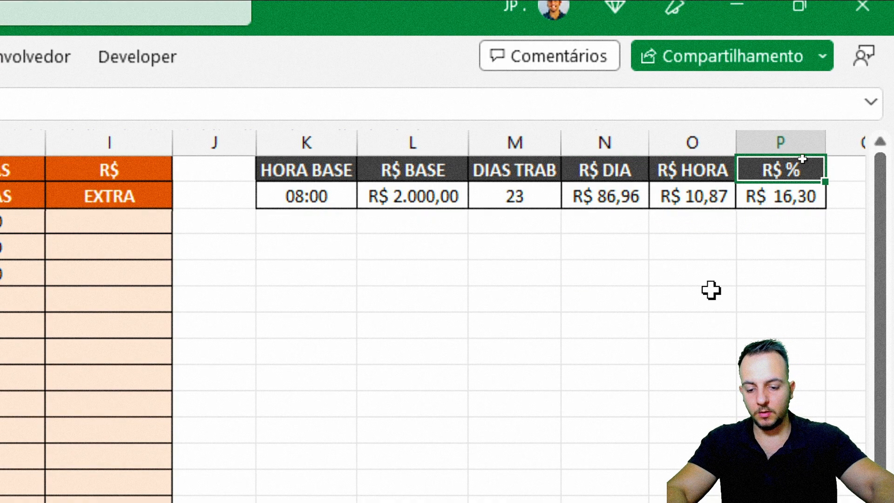
{"action": "type", "text": "E"}
{"action": "key", "text": "Escape"}
{"action": "type", "text": "5"}
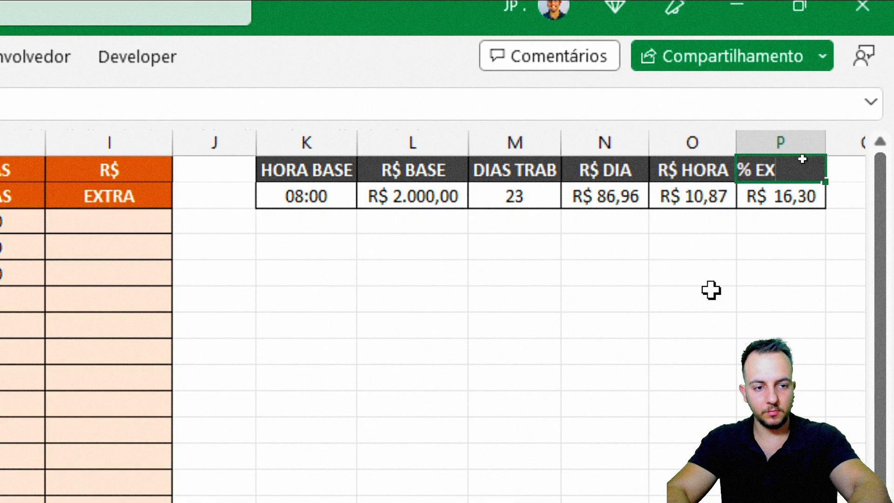
{"action": "type", "text": " EXTRA"}
{"action": "key", "text": "Return"}
{"action": "left_click", "coordinate": [710, 290]}
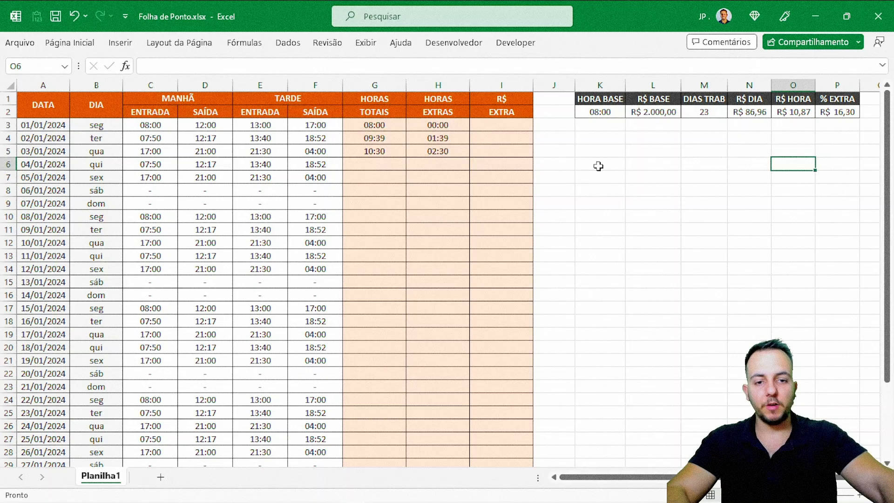
Step: Calculate the first day's overtime pay in I3, under R$ EXTRA, with the formula =(H3*24)*P2
{"action": "left_click", "coordinate": [307, 299]}
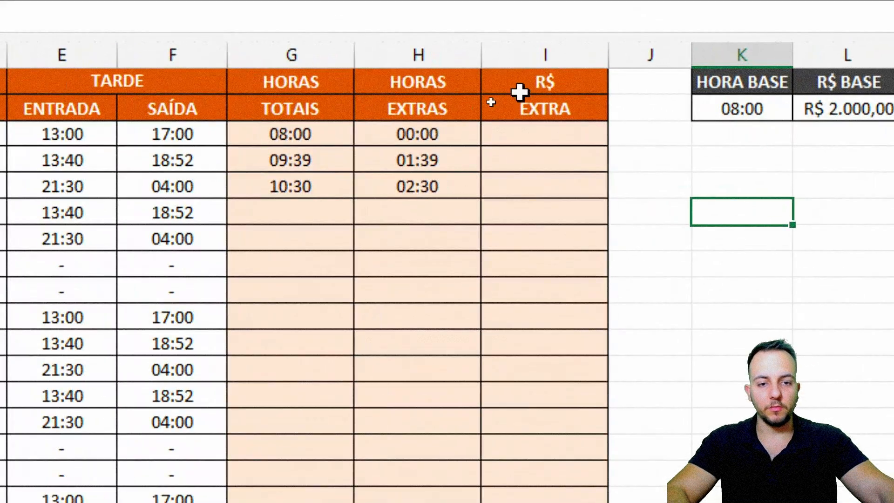
{"action": "left_click", "coordinate": [491, 85]}
{"action": "left_click", "coordinate": [529, 135]}
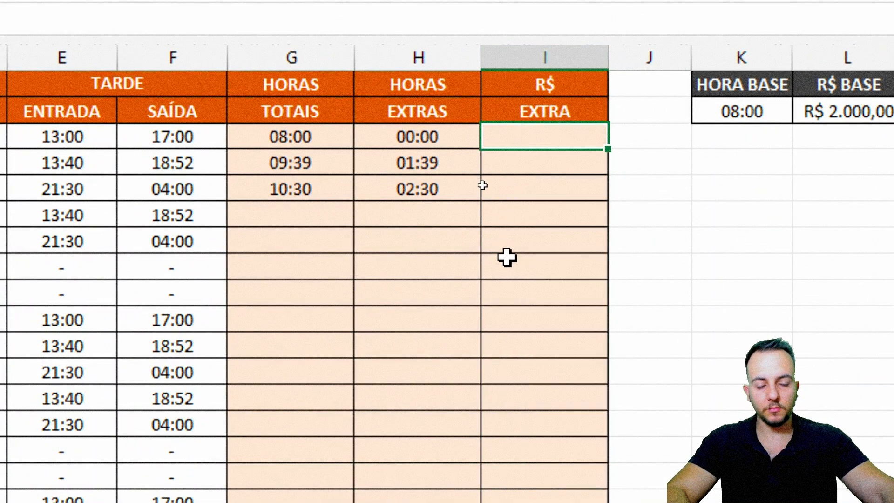
{"action": "left_click", "coordinate": [408, 136]}
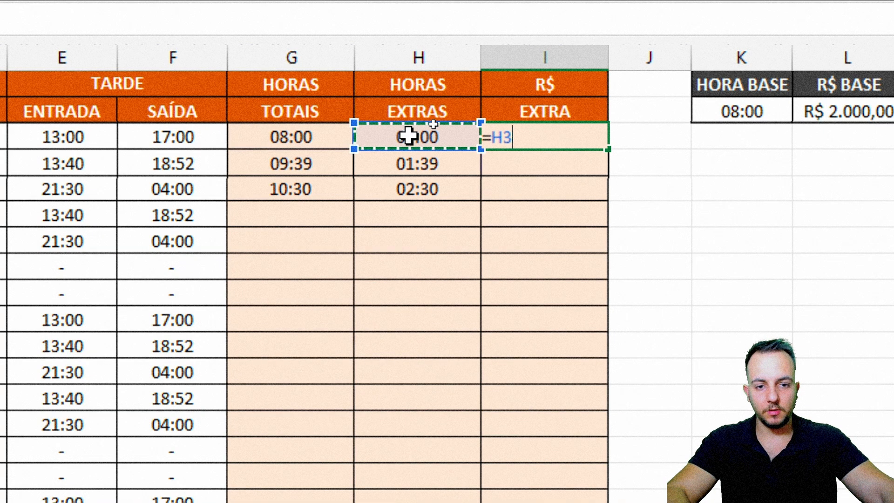
{"action": "type", "text": "*"}
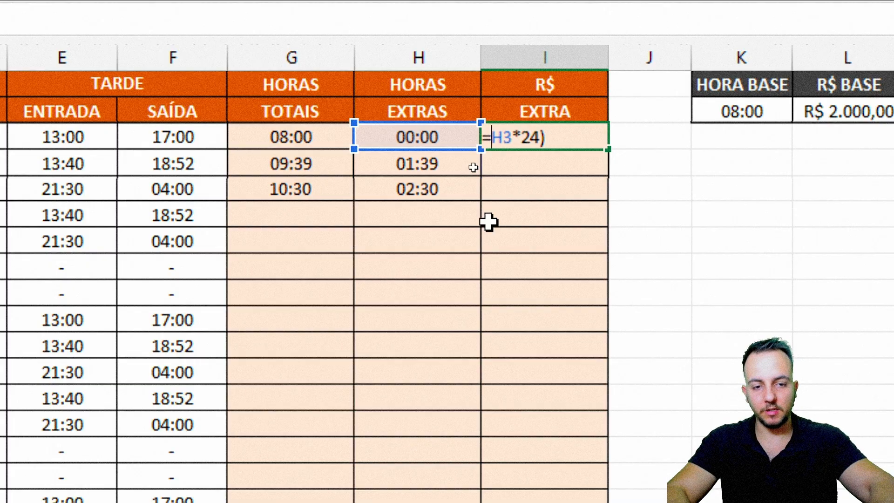
{"action": "type", "text": "("}
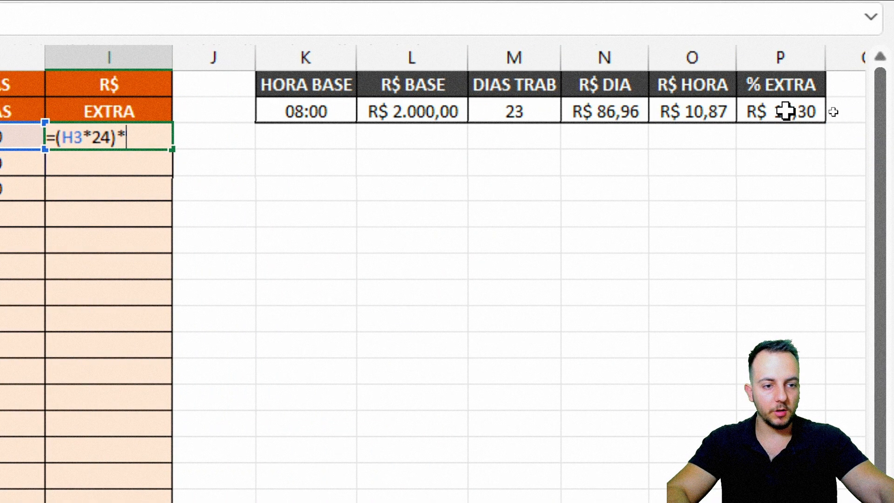
{"action": "left_click", "coordinate": [770, 111]}
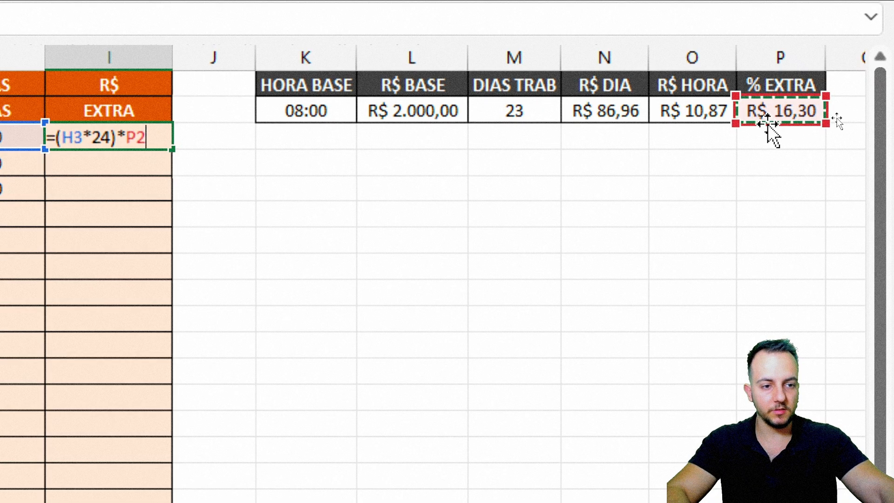
{"action": "left_click", "coordinate": [707, 114]}
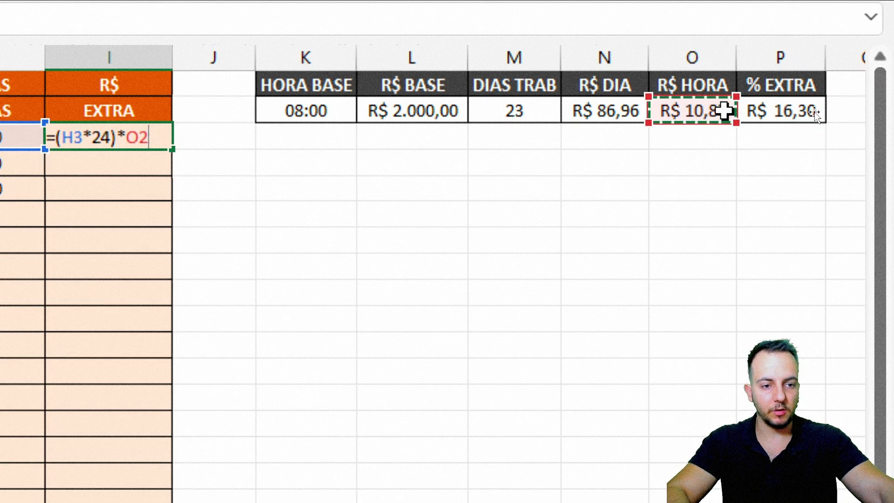
{"action": "left_click", "coordinate": [772, 111]}
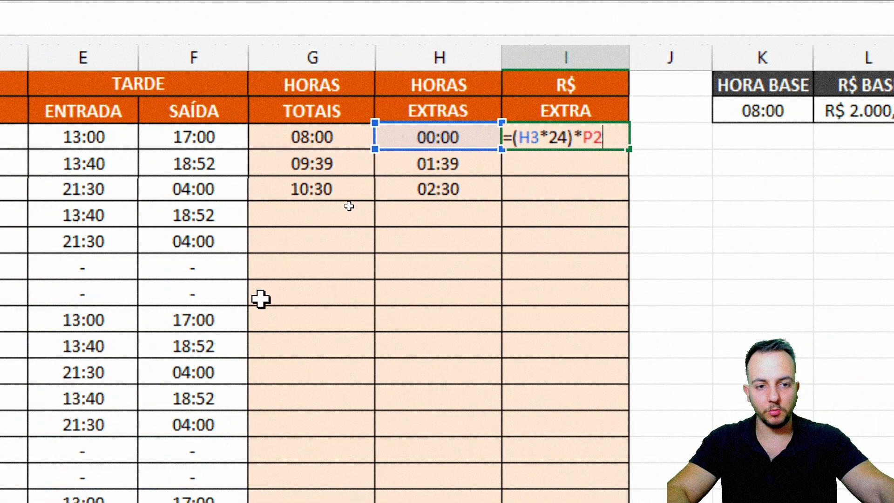
{"action": "key", "text": "Return"}
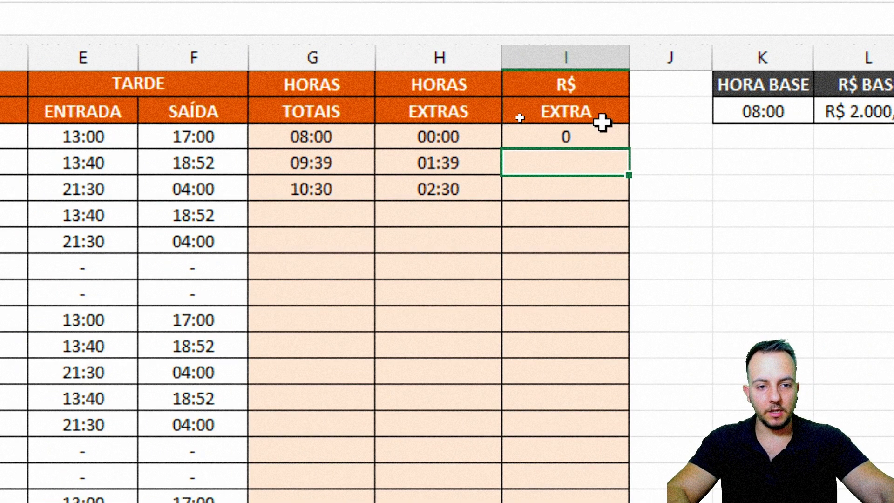
Step: Fill the overtime pay formula from I3 down to I5
{"action": "left_click_drag", "start_coordinate": [570, 132], "coordinate": [317, 135]}
{"action": "left_click", "coordinate": [533, 130]}
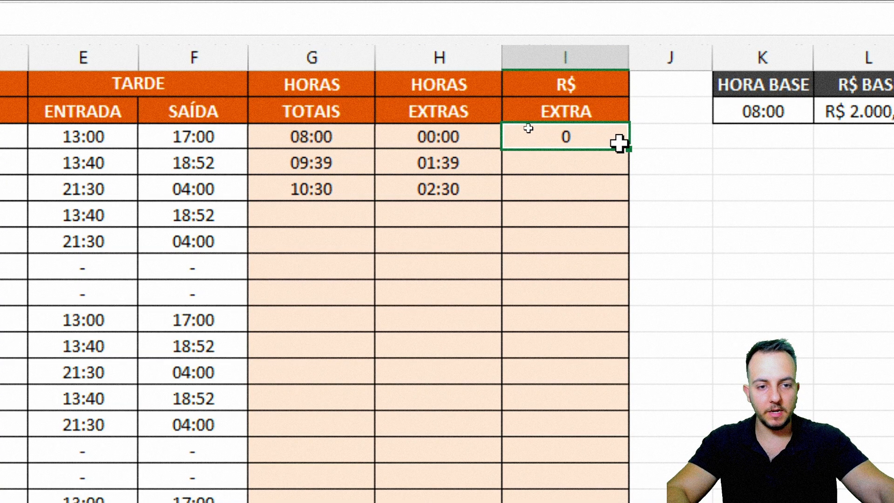
{"action": "left_click_drag", "start_coordinate": [628, 148], "coordinate": [577, 196]}
{"action": "left_click", "coordinate": [594, 169]}
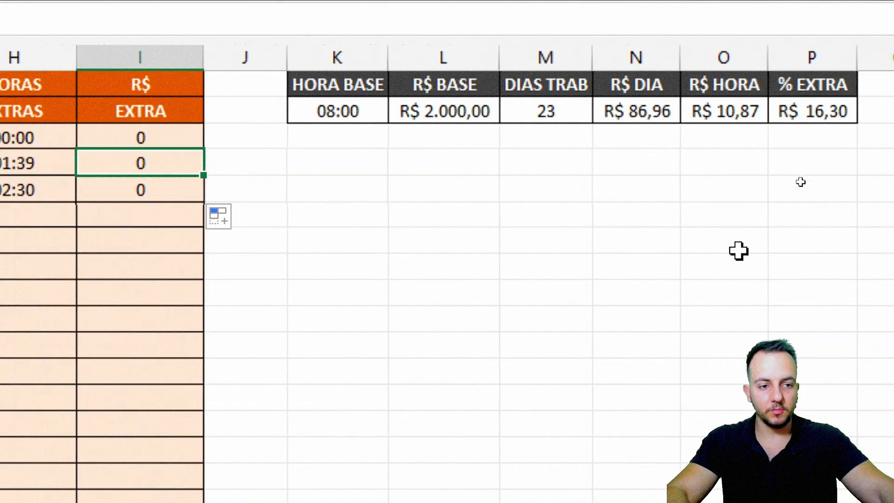
Step: Make the overtime rate reference absolute in I3, so the formula reads =(H3*24)*$P$2
{"action": "key", "text": "F2"}
{"action": "left_click_drag", "start_coordinate": [811, 150], "coordinate": [770, 148]}
{"action": "key", "text": "Escape"}
{"action": "double_click", "coordinate": [76, 134]}
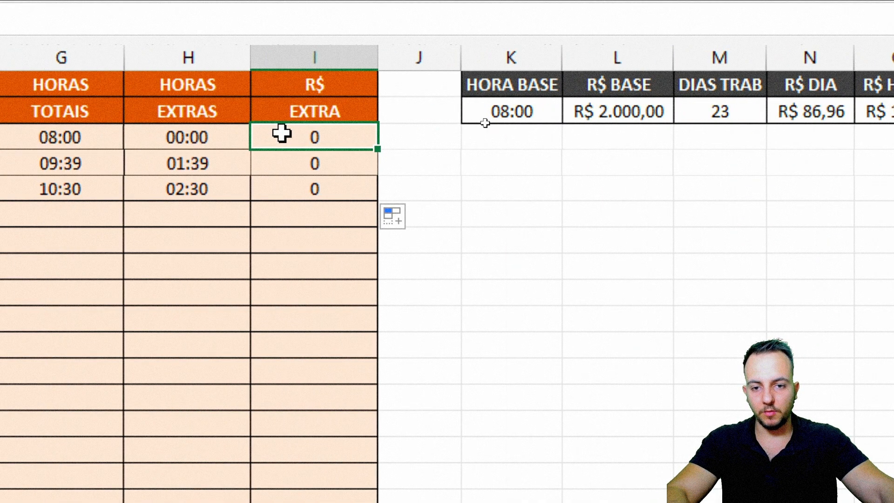
{"action": "key", "text": "F4"}
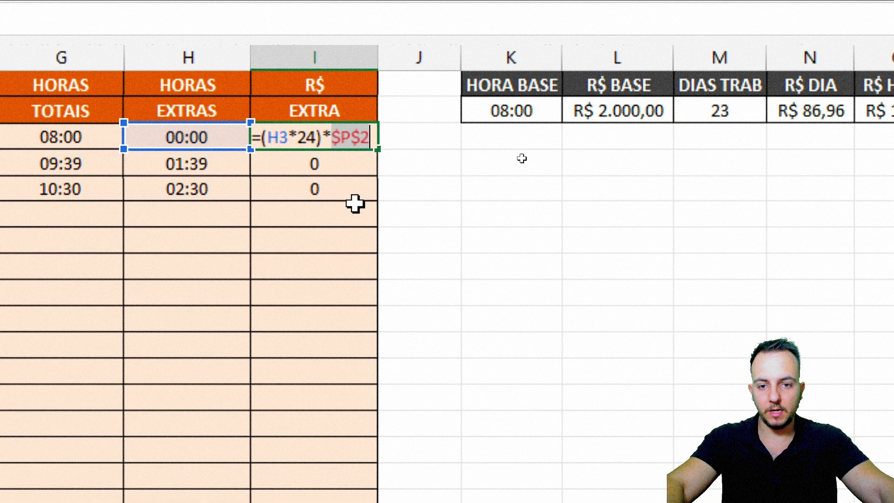
{"action": "key", "text": "ctrl+shift+Left"}
{"action": "mouse_move", "coordinate": [790, 123]}
{"action": "left_mouse_down"}
{"action": "mouse_move", "coordinate": [792, 233]}
{"action": "mouse_move", "coordinate": [778, 122]}
{"action": "left_mouse_up"}
{"action": "key", "text": "Return"}
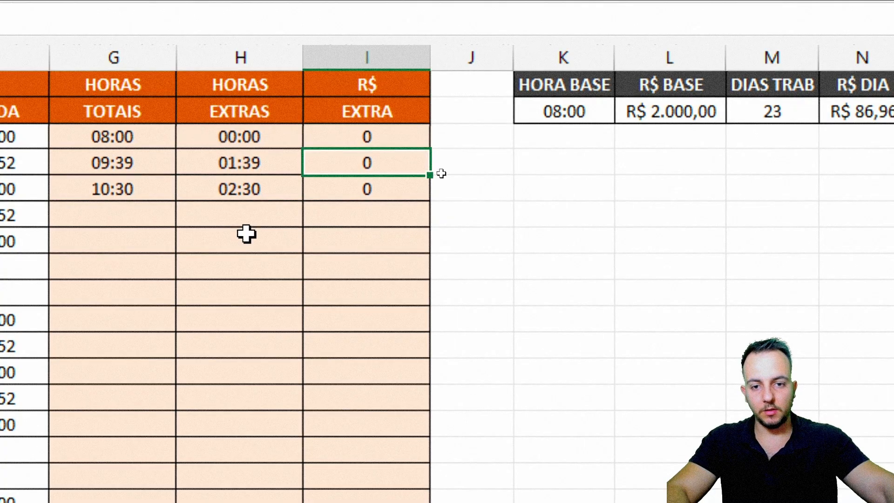
Step: Fill the corrected overtime pay formula from I3 down to I5 and format the three cells as R$ currency
{"action": "left_click", "coordinate": [368, 127]}
{"action": "left_click_drag", "start_coordinate": [431, 149], "coordinate": [400, 198]}
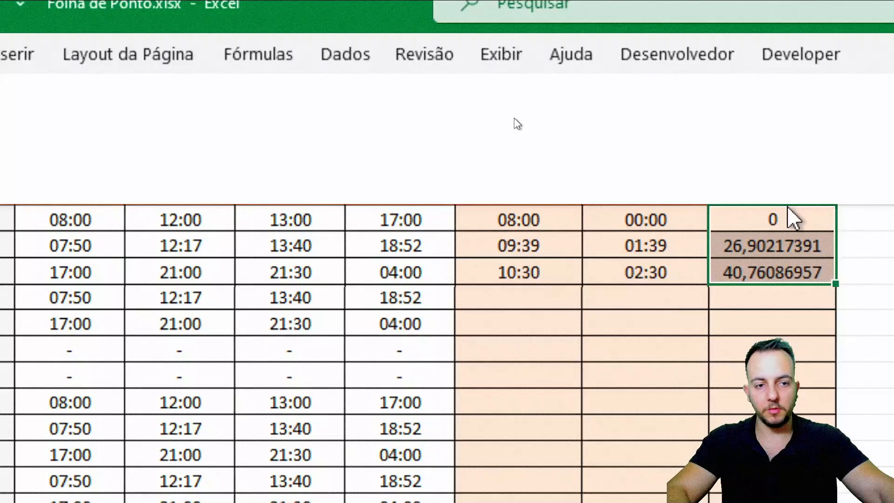
{"action": "left_click", "coordinate": [577, 146]}
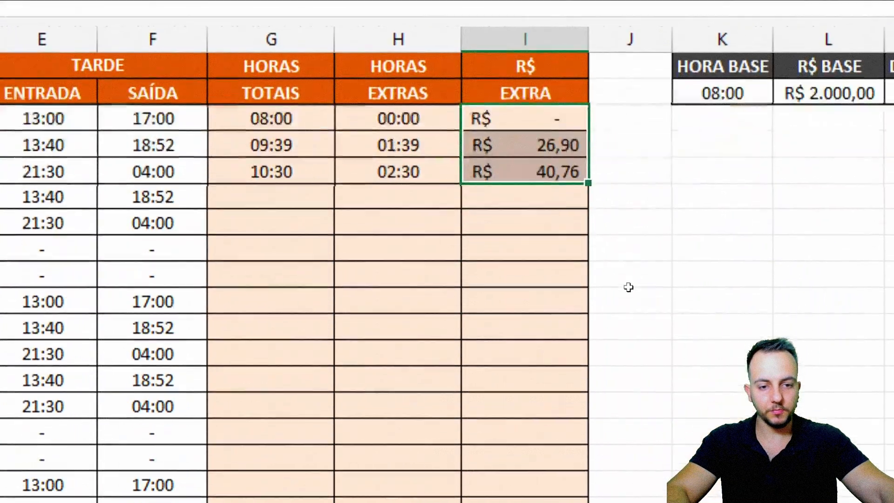
{"action": "left_click", "coordinate": [723, 327]}
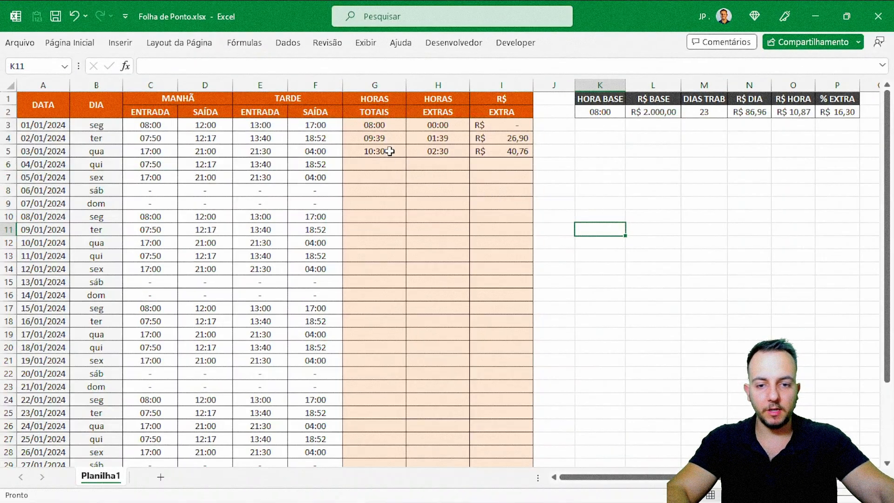
Step: Fill the total hours, overtime hours and overtime pay formulas from G5:I5 down to row 33
{"action": "left_click_drag", "start_coordinate": [389, 151], "coordinate": [502, 153]}
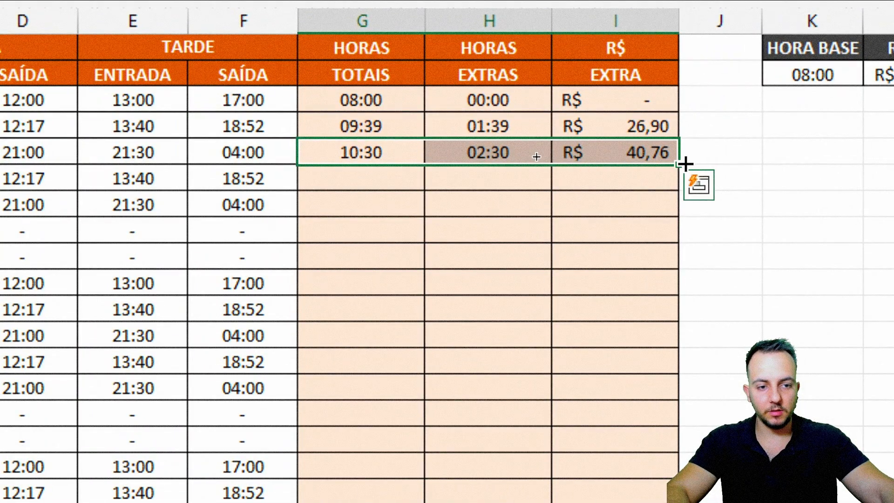
{"action": "left_click_drag", "start_coordinate": [679, 167], "coordinate": [641, 502]}
{"action": "left_click_drag", "start_coordinate": [514, 482], "coordinate": [509, 443]}
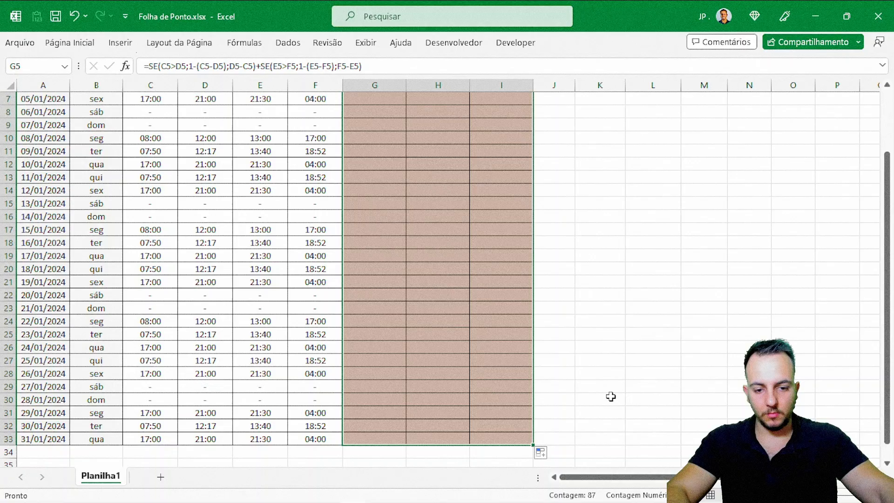
{"action": "left_click", "coordinate": [495, 334]}
Step: Examine the weekend rows in columns G to I and the total hours formula in G3
{"action": "scroll", "coordinate": [427, 302], "scroll_direction": "up", "scroll_amount": 2}
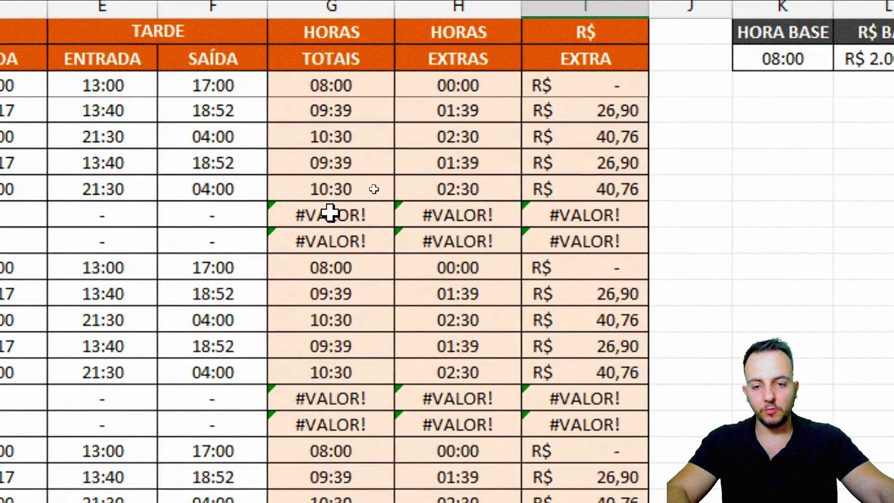
{"action": "left_click", "coordinate": [439, 214]}
{"action": "left_click", "coordinate": [551, 223]}
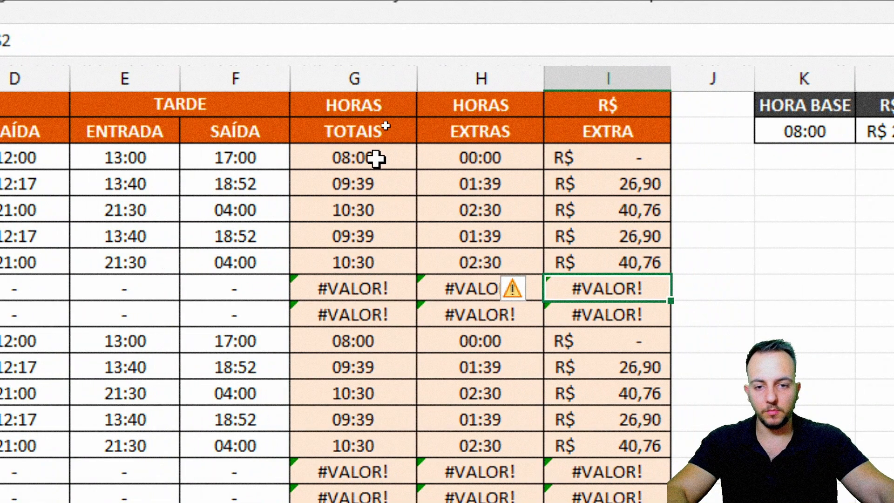
{"action": "double_click", "coordinate": [375, 159]}
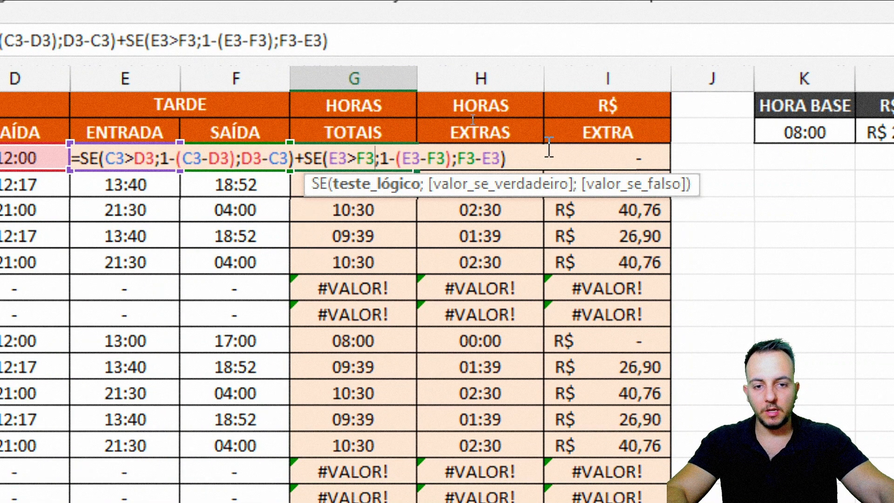
{"action": "key", "text": "Escape"}
{"action": "left_click", "coordinate": [373, 80]}
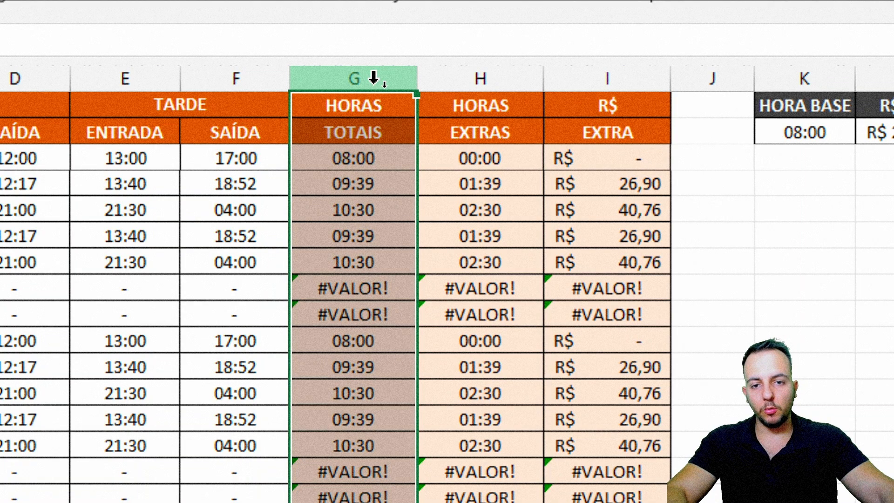
{"action": "left_click", "coordinate": [470, 78]}
{"action": "left_click", "coordinate": [582, 79]}
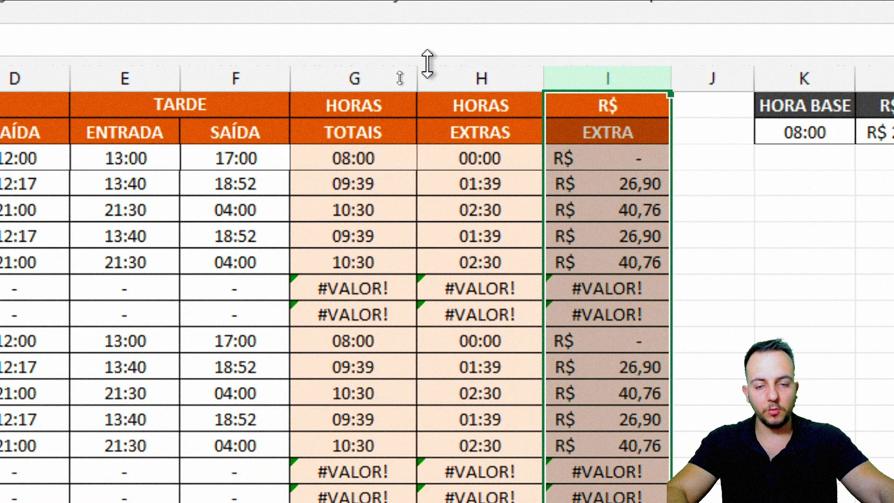
{"action": "left_click", "coordinate": [358, 74]}
{"action": "double_click", "coordinate": [390, 159]}
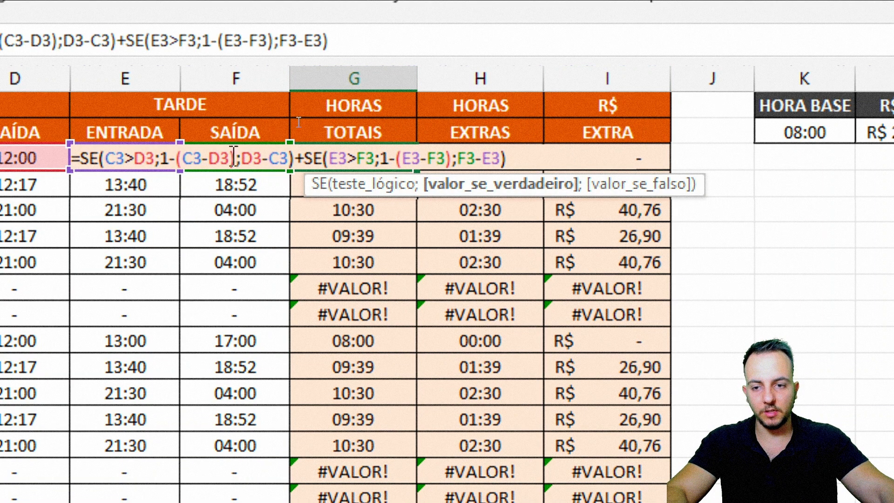
{"action": "key", "text": "Escape"}
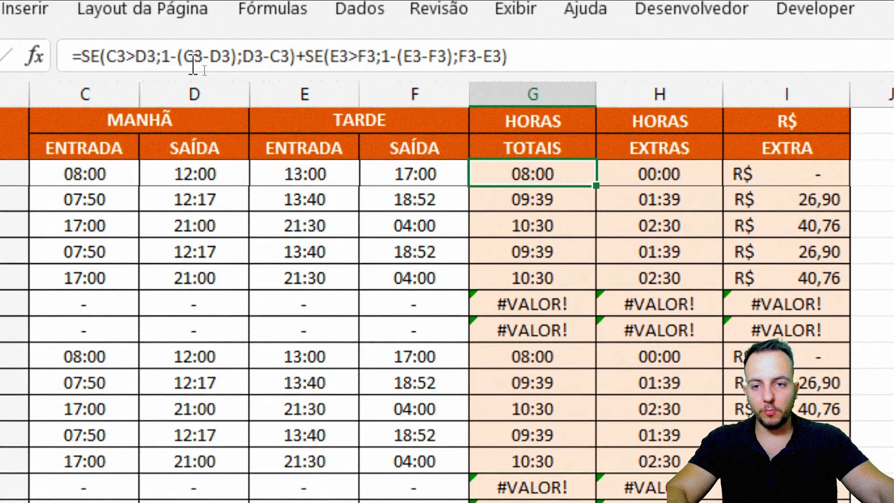
Step: Wrap the total hours formula in G3 in SE(C3="-";"-";...) so days without entries return a dash, accepting the proposed formula correction
{"action": "left_click", "coordinate": [193, 65]}
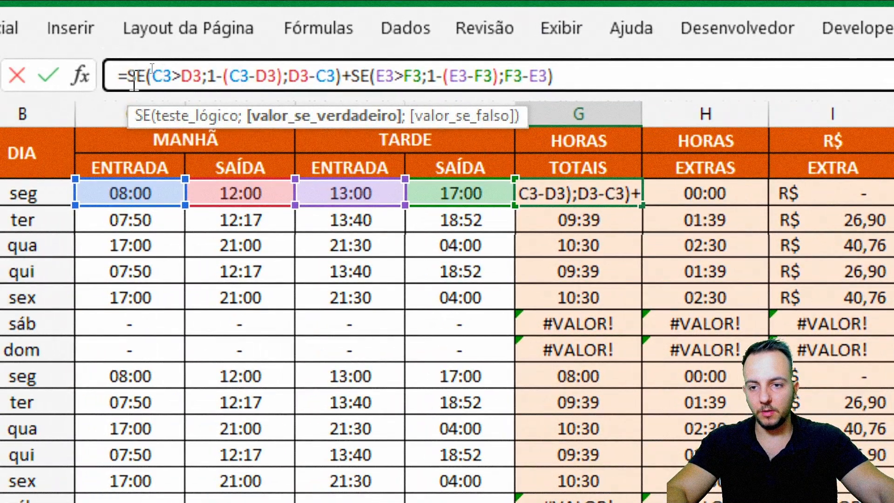
{"action": "left_click", "coordinate": [134, 83]}
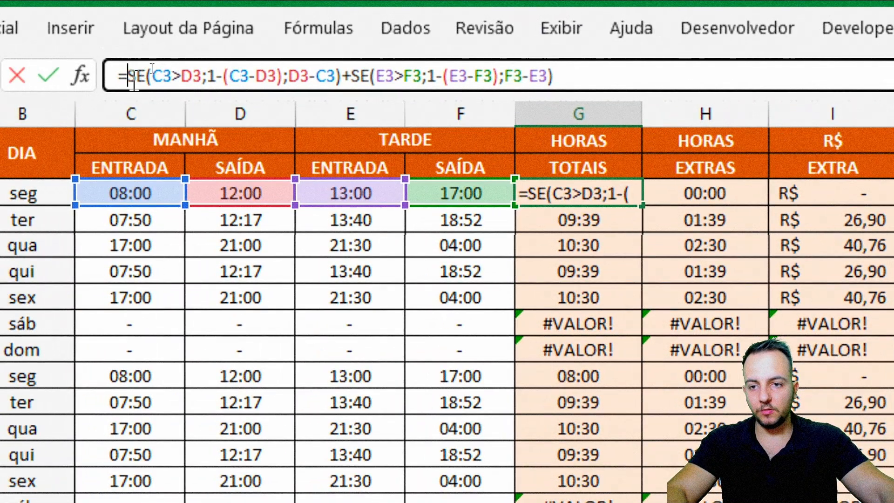
{"action": "type", "text": "SE("}
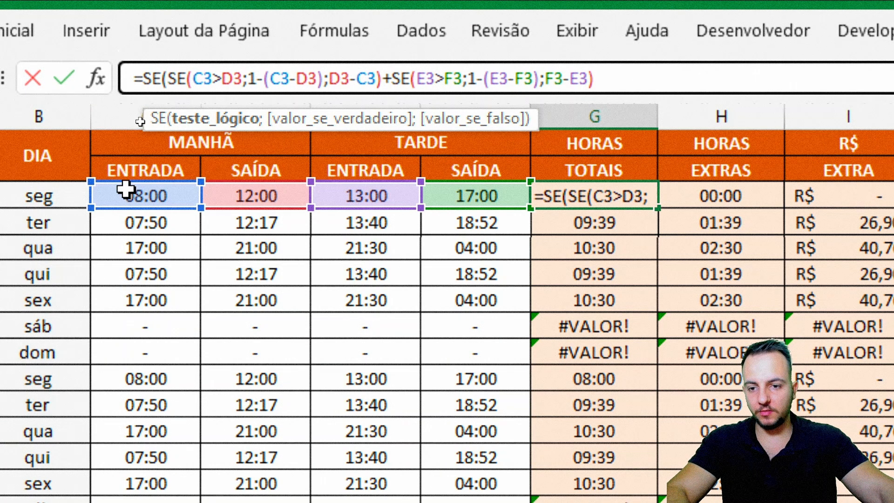
{"action": "left_click", "coordinate": [126, 189]}
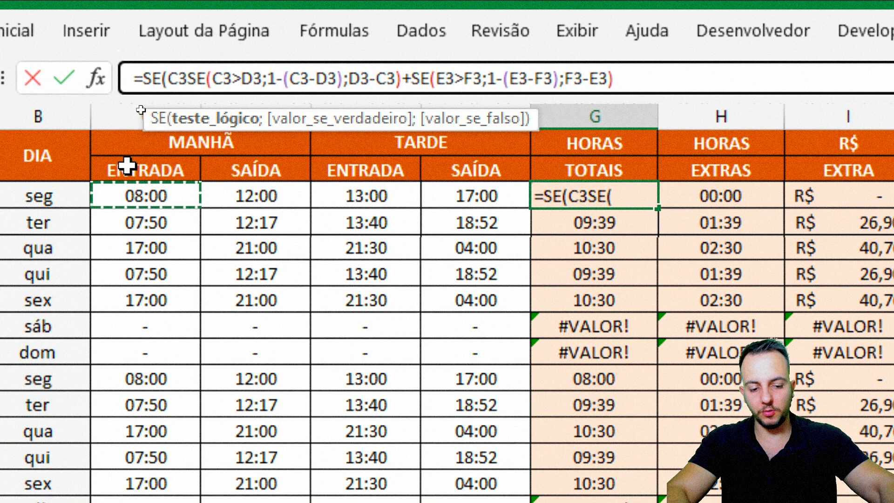
{"action": "type", "text": "=\"-"}
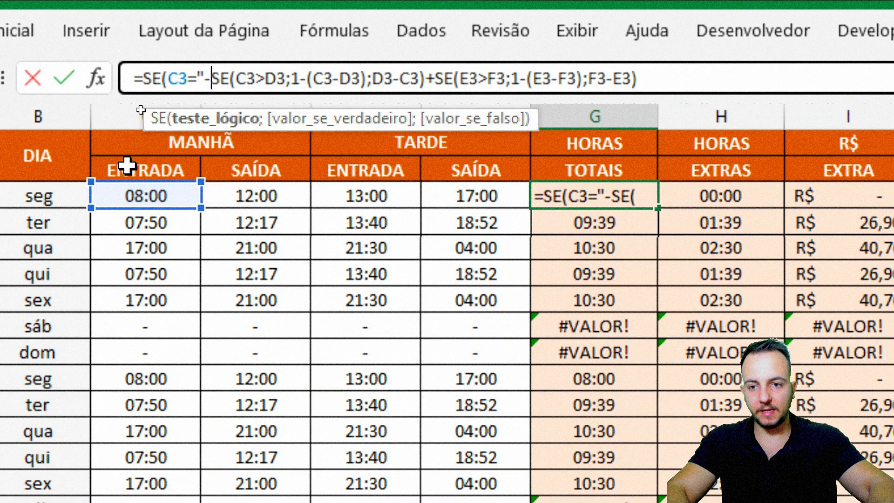
{"action": "type", "text": "\";"}
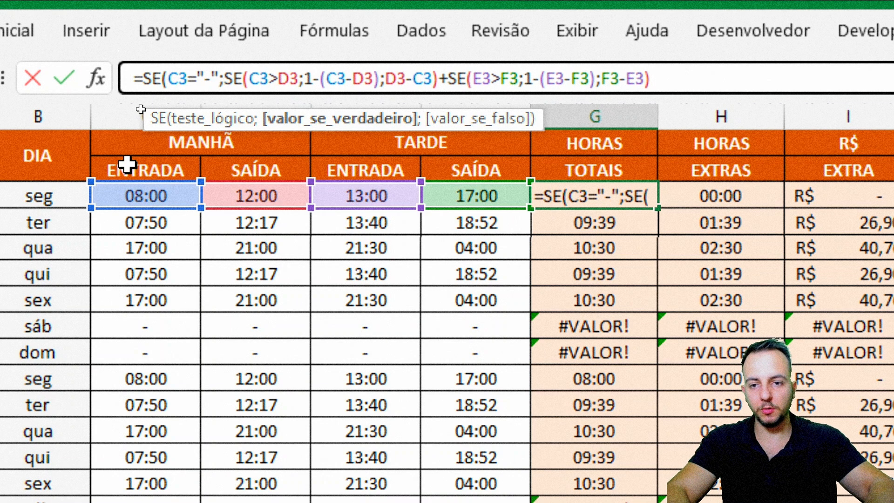
{"action": "type", "text": "\""}
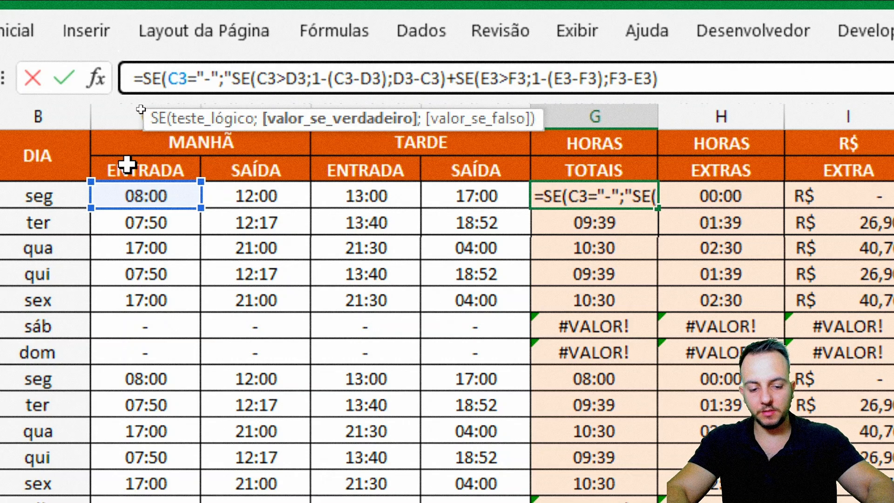
{"action": "type", "text": "-\""}
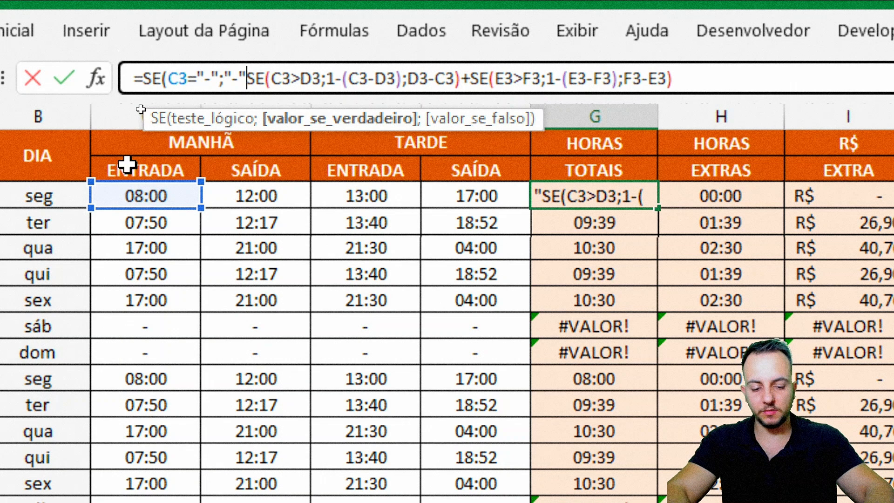
{"action": "type", "text": ";"}
{"action": "key", "text": "Return"}
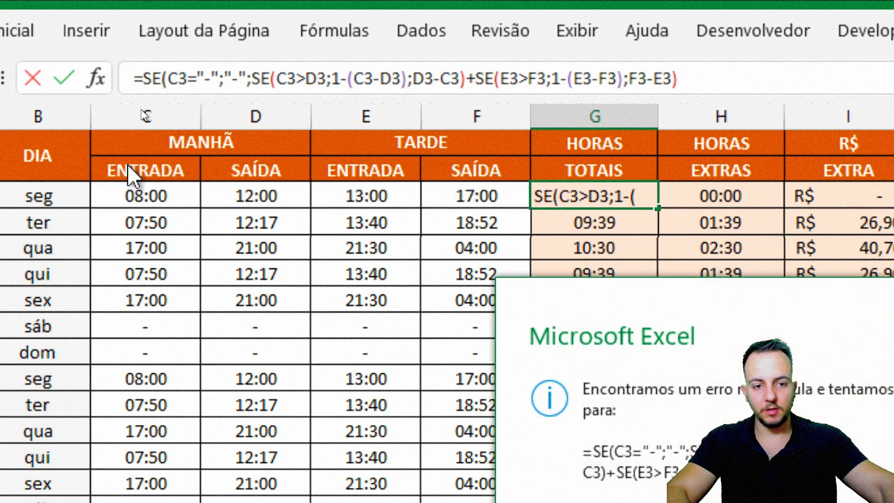
{"action": "key", "text": "Return"}
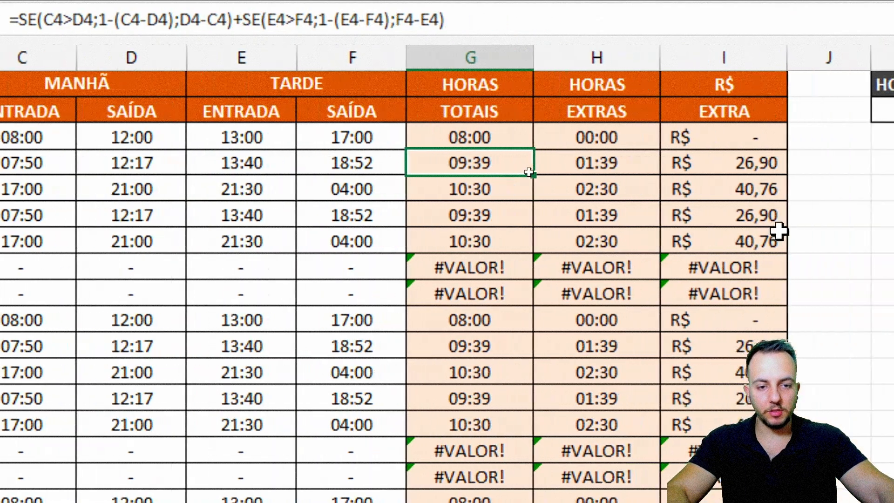
Step: Fill the updated total hours formula from G3 down the HORAS TOTAIS column
{"action": "left_click", "coordinate": [620, 133]}
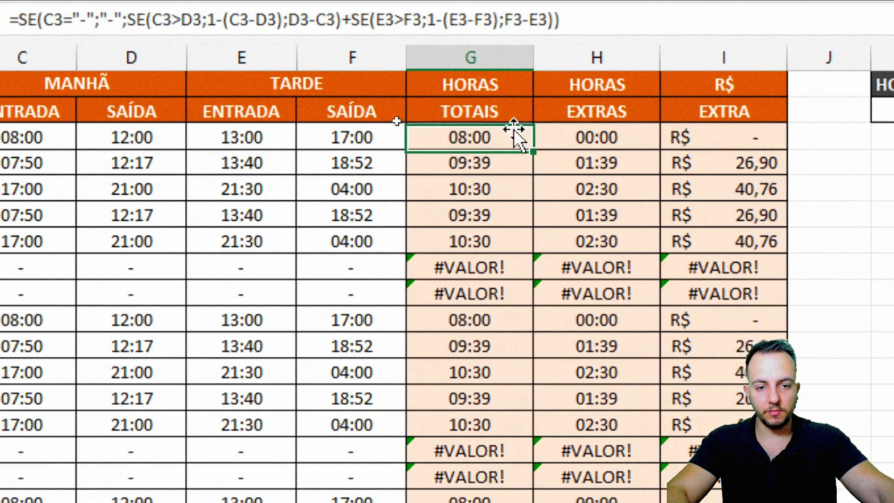
{"action": "mouse_move", "coordinate": [534, 154]}
{"action": "left_mouse_down"}
{"action": "mouse_move", "coordinate": [518, 291]}
{"action": "mouse_move", "coordinate": [515, 191]}
{"action": "mouse_move", "coordinate": [529, 149]}
{"action": "left_mouse_up"}
{"action": "double_click", "coordinate": [534, 149]}
{"action": "left_click", "coordinate": [507, 140]}
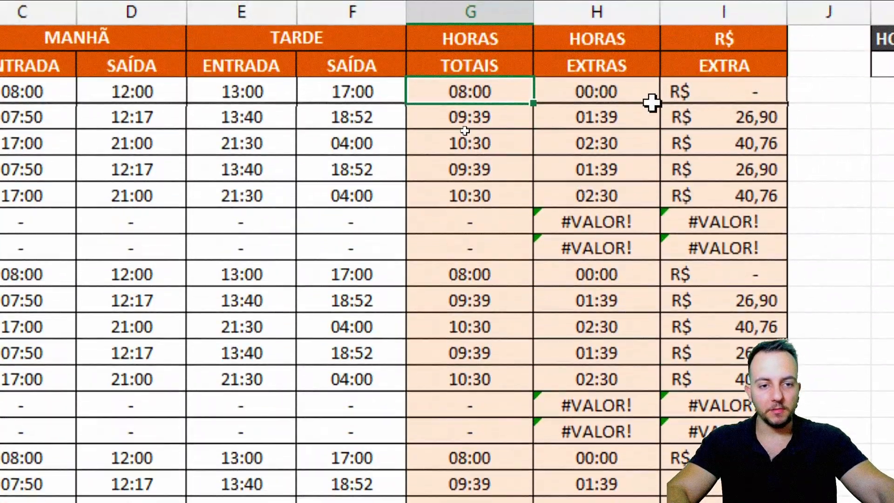
Step: Change the overtime formula in H3 to =SE(C3="-";"-";G3-$K$2) and fill it down the HORAS EXTRAS column
{"action": "left_click", "coordinate": [649, 97]}
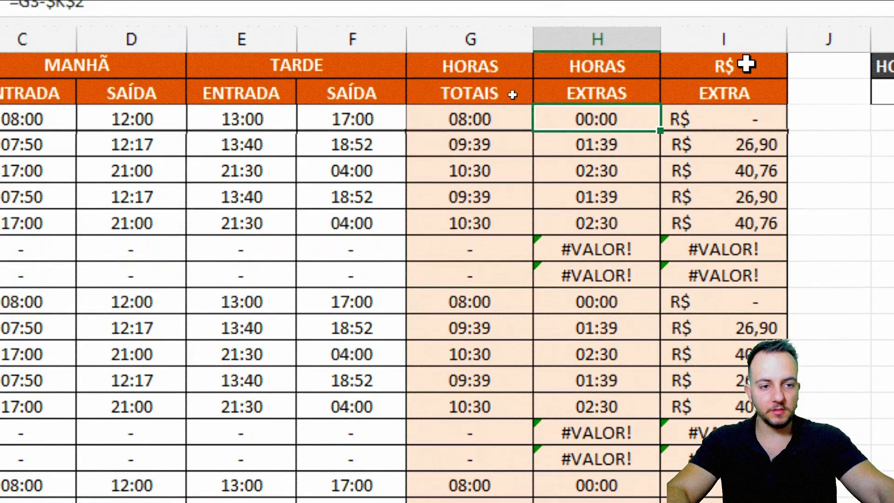
{"action": "left_click", "coordinate": [745, 10]}
{"action": "left_click", "coordinate": [628, 139]}
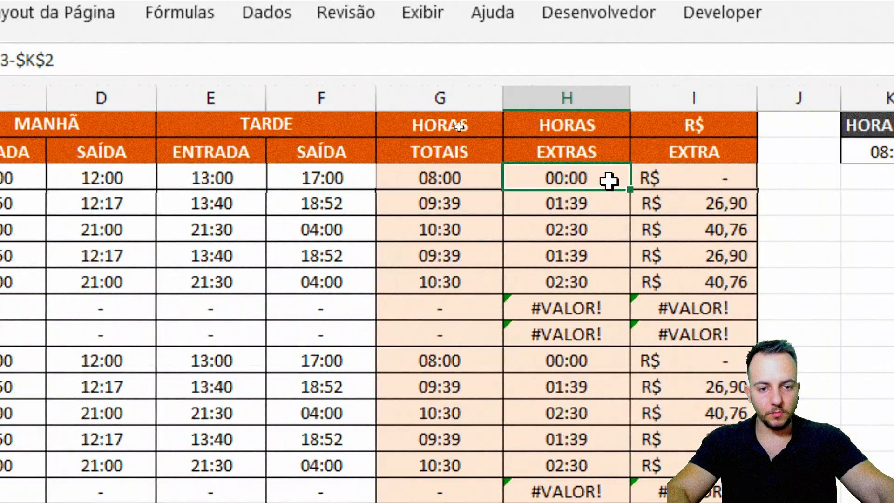
{"action": "double_click", "coordinate": [609, 182]}
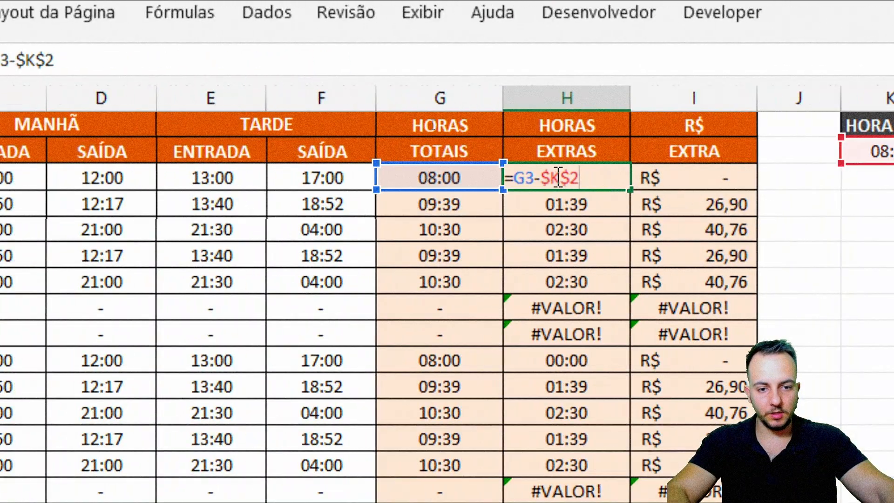
{"action": "type", "text": "SE("}
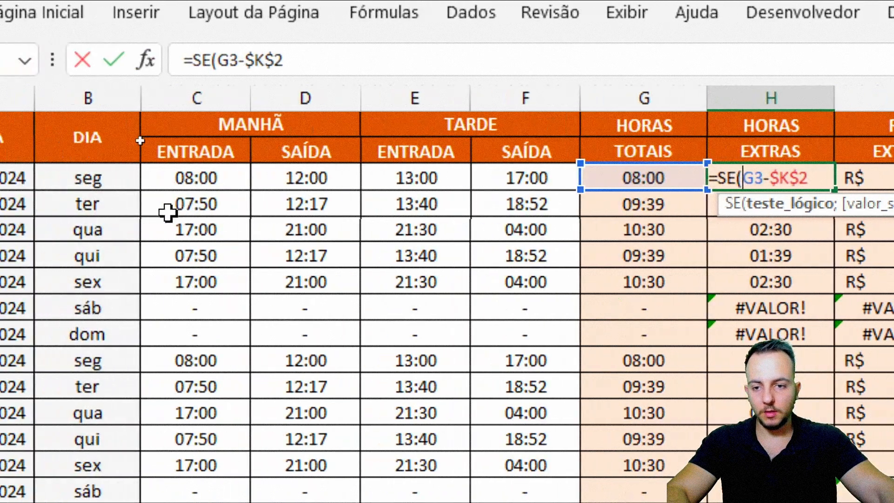
{"action": "left_click", "coordinate": [200, 182]}
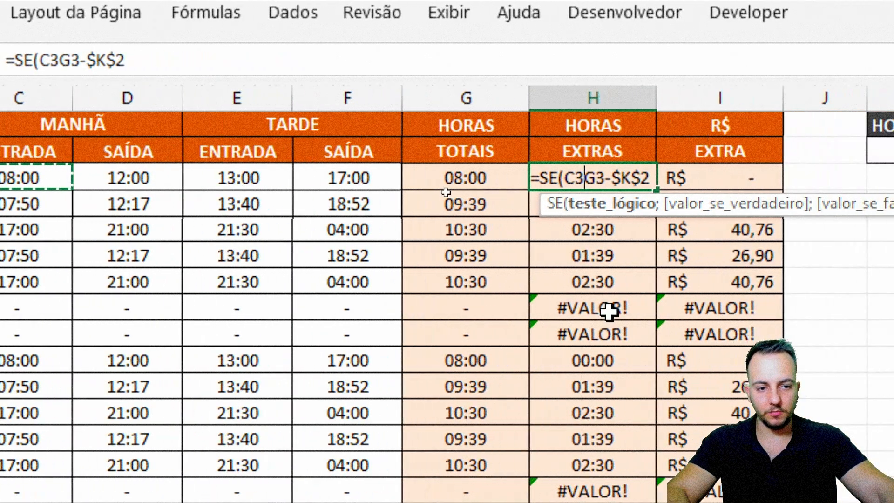
{"action": "type", "text": "=\"-\""}
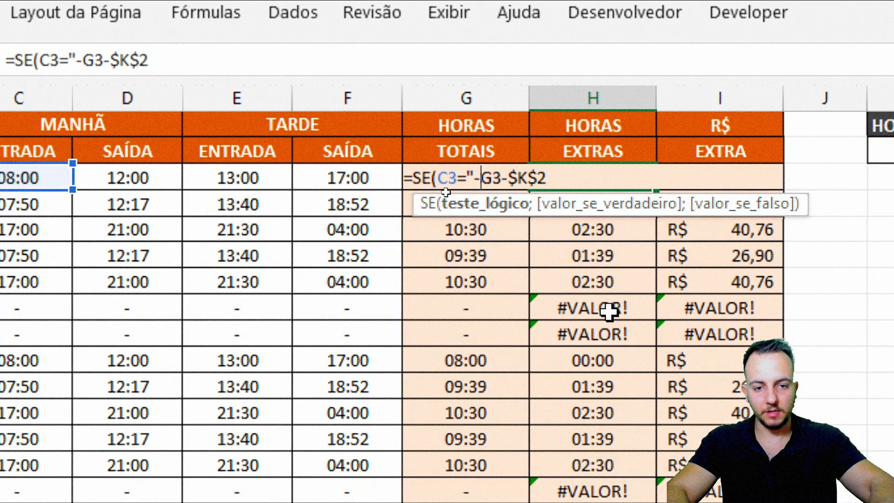
{"action": "type", "text": ";"}
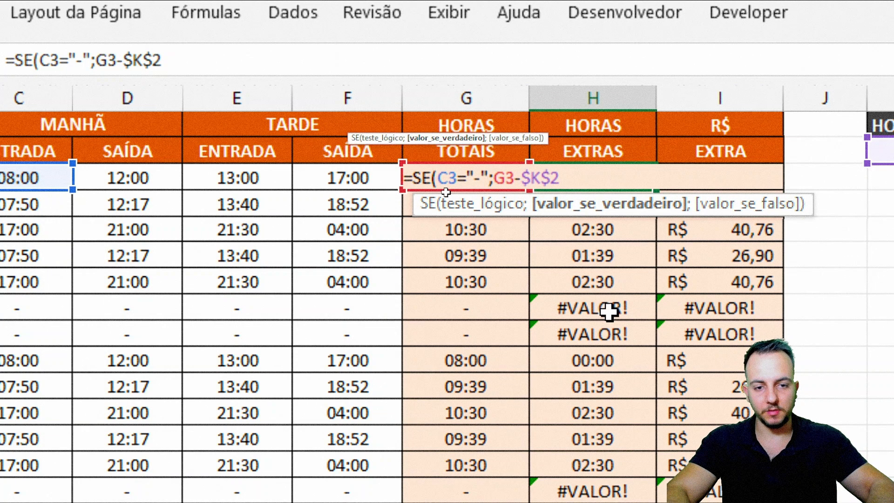
{"action": "type", "text": "\"-\";"}
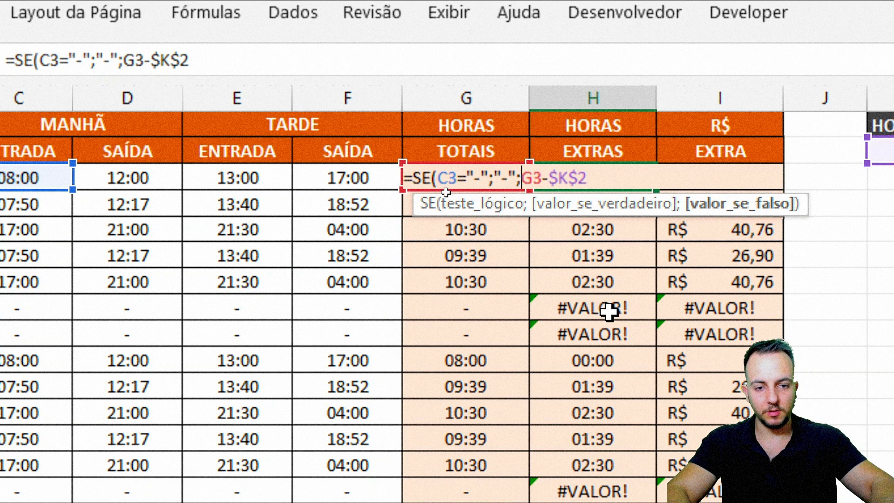
{"action": "key", "text": "Return"}
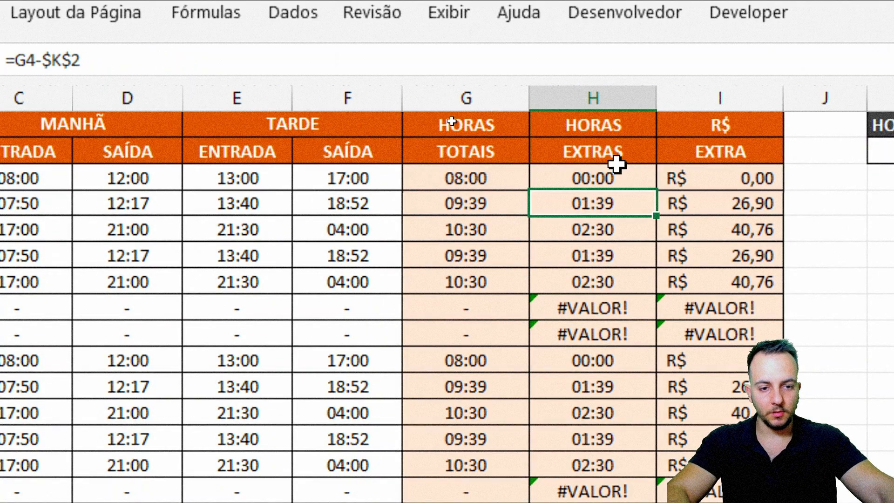
{"action": "left_click", "coordinate": [624, 176]}
{"action": "double_click", "coordinate": [657, 192]}
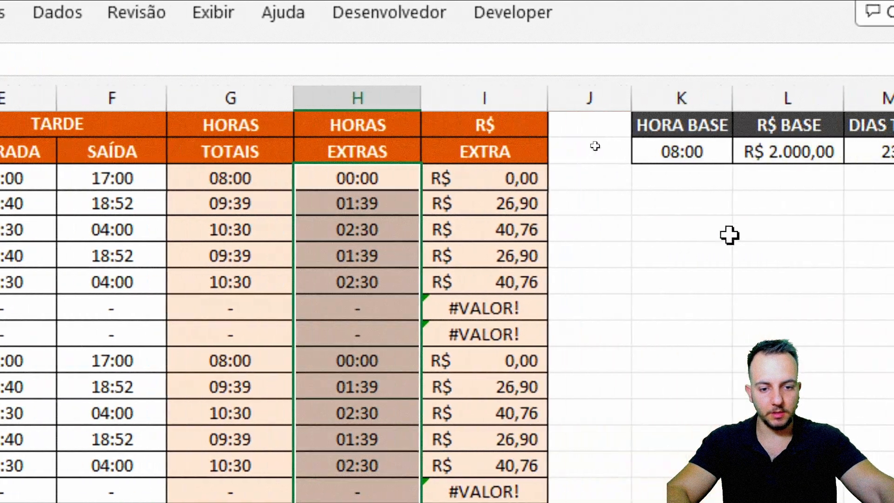
Step: Change the overtime pay formula in I3 to =SE(C3="-";"-";(H3*24)*$P$2) and fill it down the R$ EXTRA column
{"action": "double_click", "coordinate": [758, 178]}
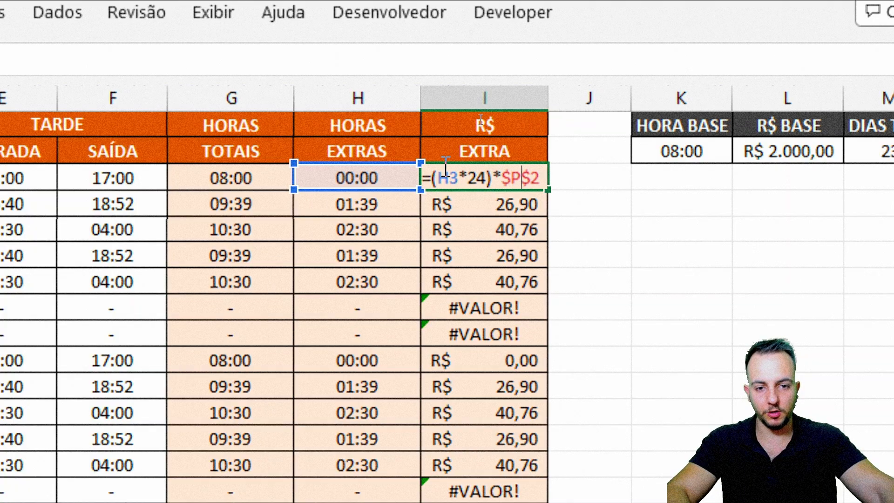
{"action": "type", "text": "SE"}
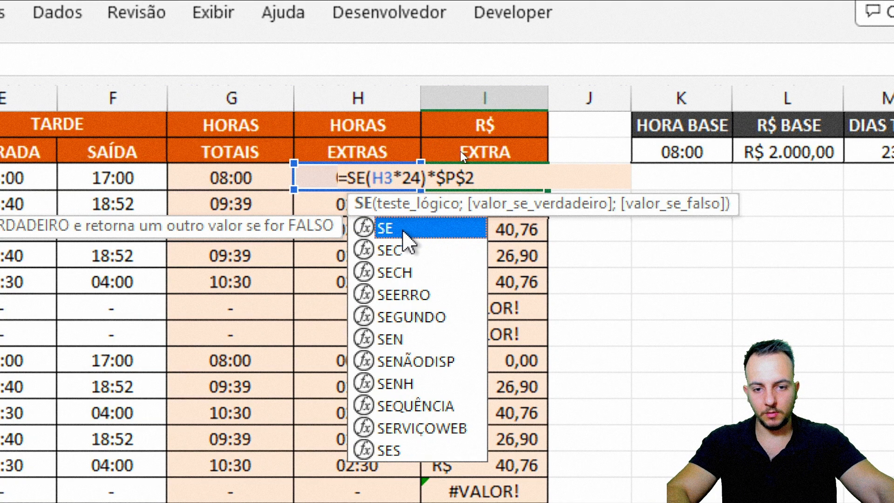
{"action": "key", "text": "Right"}
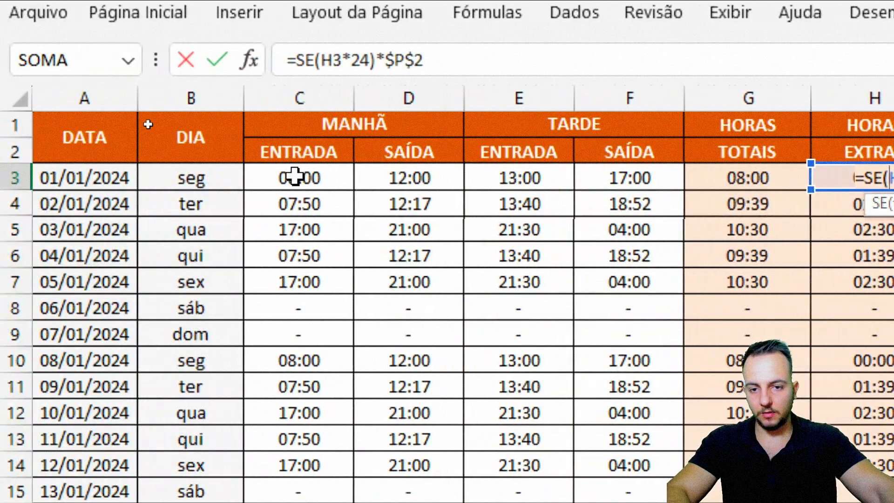
{"action": "left_click", "coordinate": [294, 176]}
{"action": "type", "text": "=\"-\""}
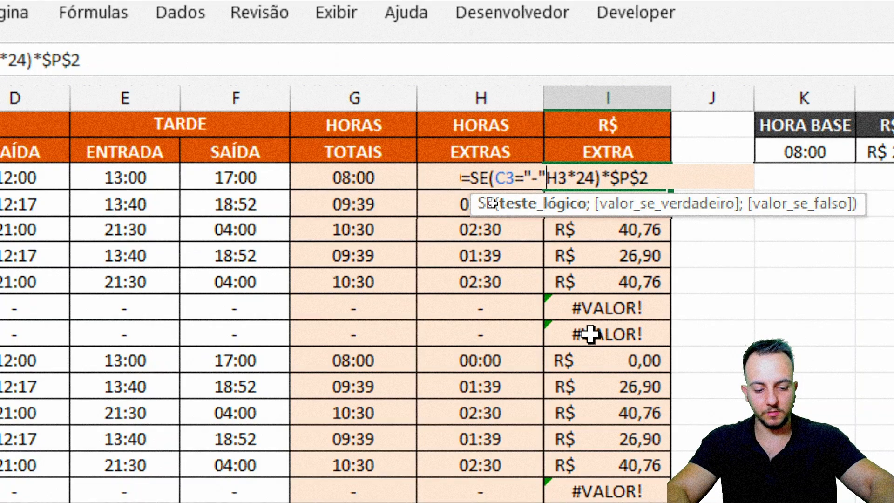
{"action": "type", "text": ";"}
{"action": "type", "text": "\"-\""}
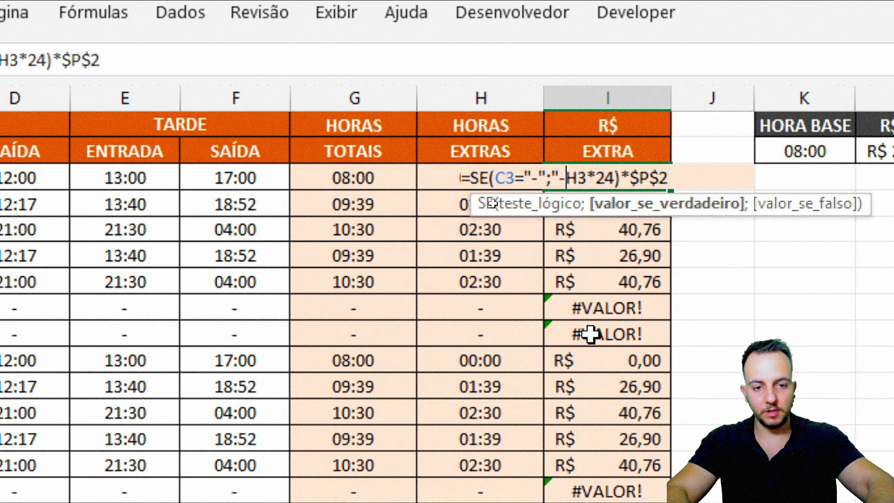
{"action": "type", "text": ";"}
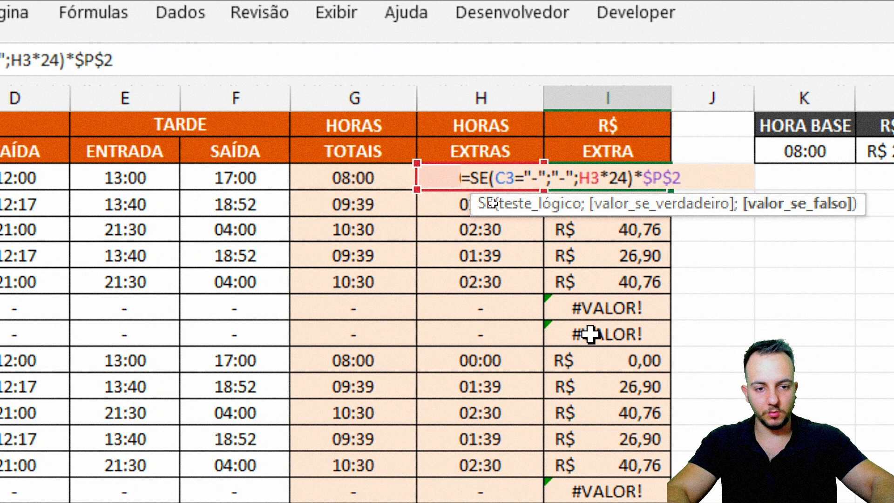
{"action": "type", "text": "("}
{"action": "key", "text": "Return"}
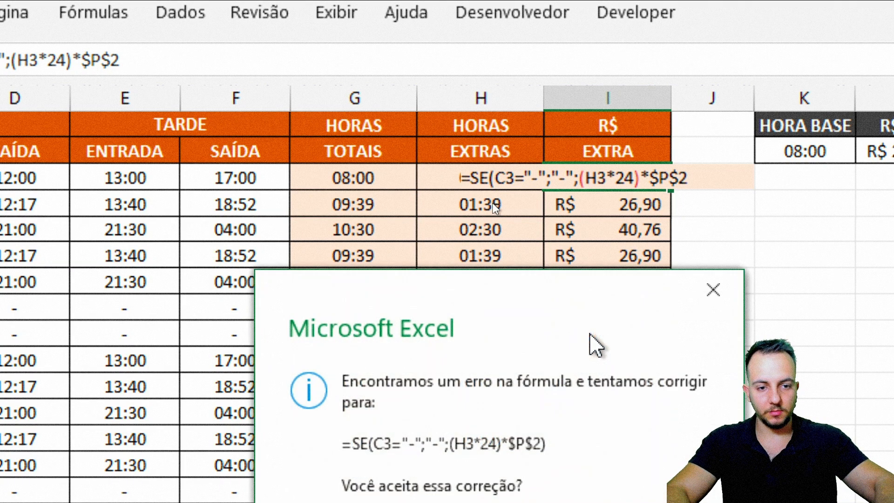
{"action": "key", "text": "Return"}
{"action": "left_click", "coordinate": [432, 173]}
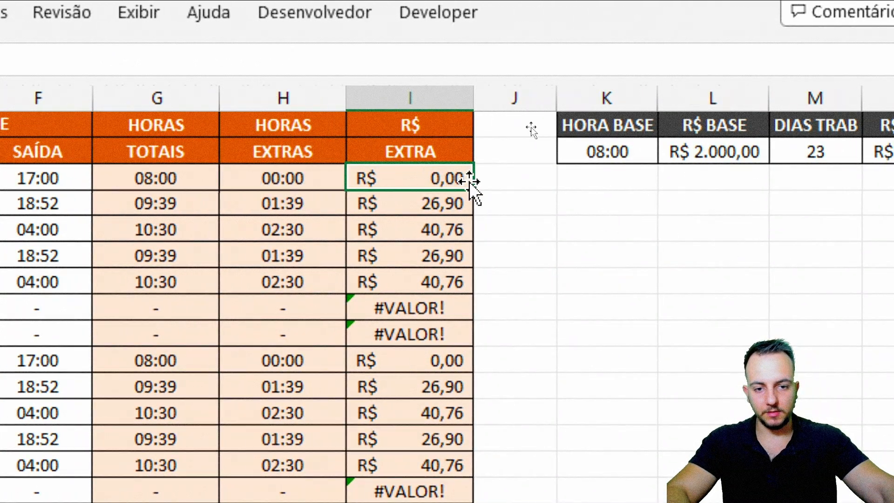
{"action": "double_click", "coordinate": [478, 191]}
{"action": "left_click", "coordinate": [432, 177]}
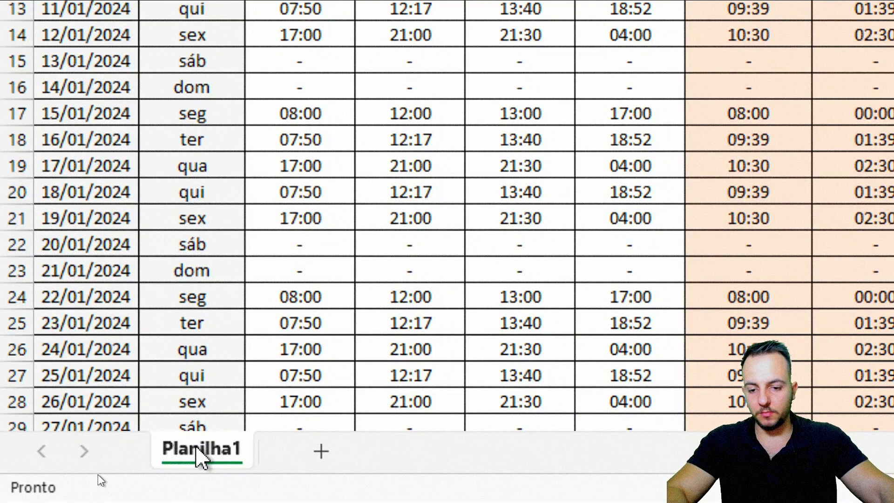
Step: Rename the worksheet Planilha1 to JANEIRO
{"action": "right_click", "coordinate": [101, 479]}
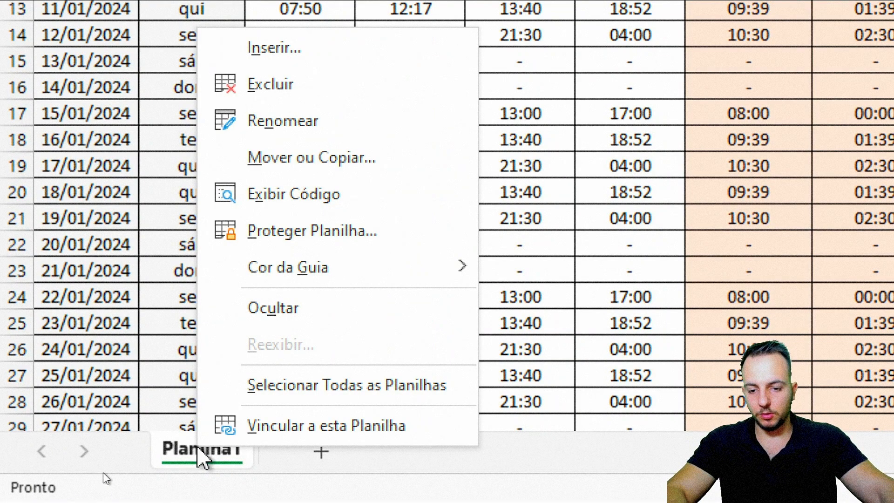
{"action": "left_click", "coordinate": [338, 130]}
{"action": "type", "text": "JANEIRO"}
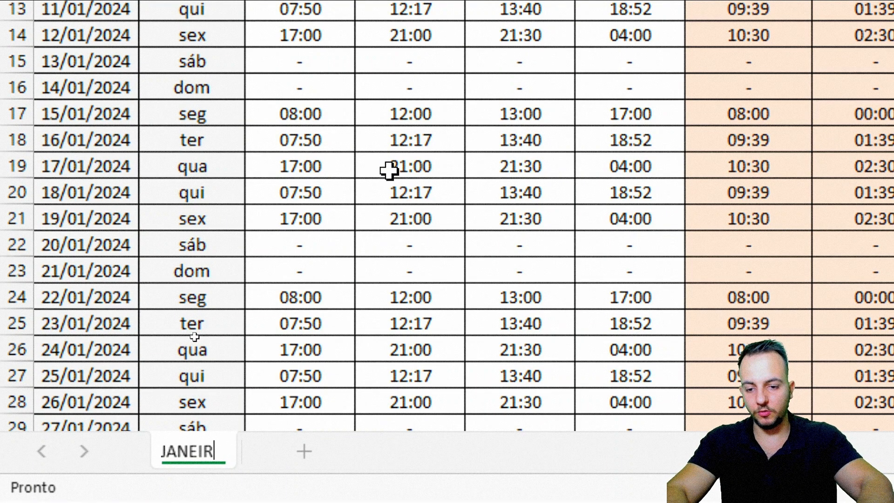
{"action": "key", "text": "Return"}
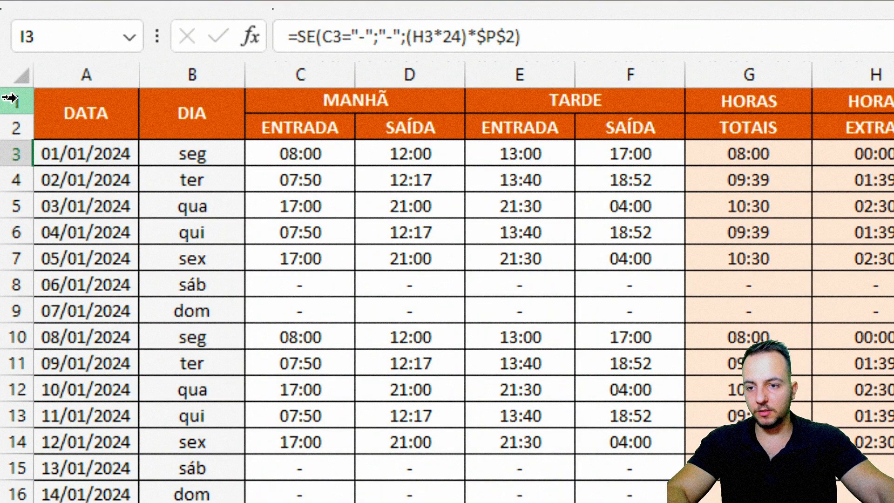
Step: Insert five blank rows above the timesheet's header rows
{"action": "left_click_drag", "start_coordinate": [11, 98], "coordinate": [15, 204]}
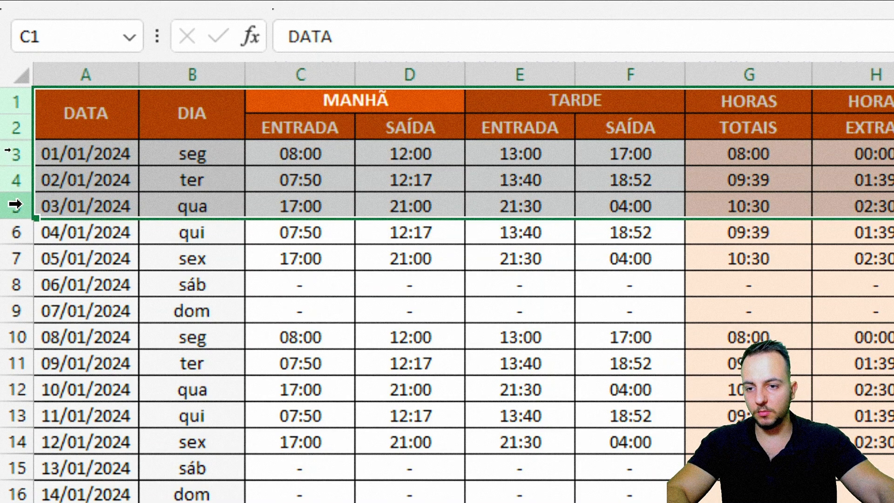
{"action": "right_click", "coordinate": [22, 203]}
{"action": "left_click", "coordinate": [85, 465]}
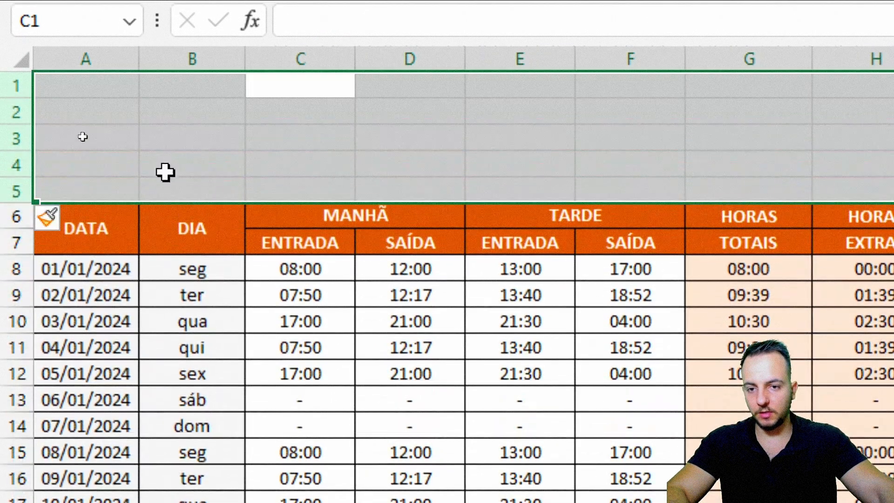
{"action": "left_click", "coordinate": [119, 88]}
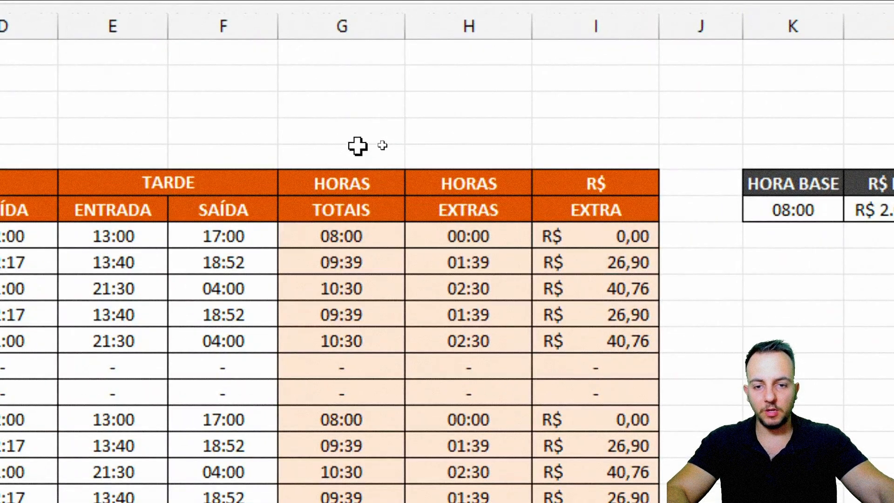
Step: Enter a SOMA formula in G5, above the header, that adds up the daily values of the HORAS TOTAIS column
{"action": "left_click", "coordinate": [349, 153]}
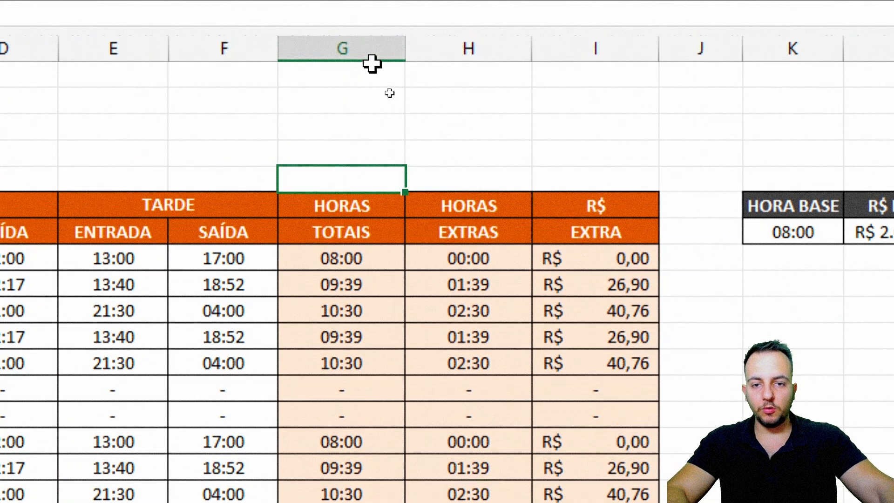
{"action": "left_click", "coordinate": [373, 26]}
{"action": "left_click", "coordinate": [363, 188]}
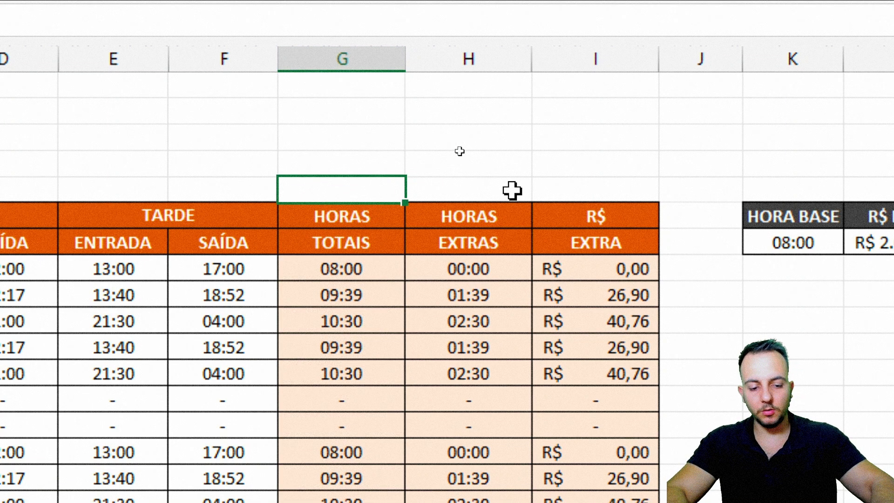
{"action": "type", "text": "=SOMA"}
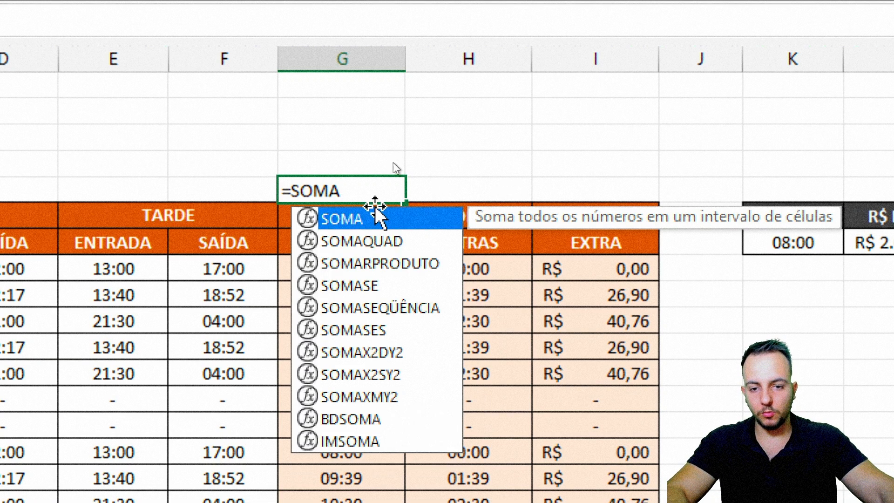
{"action": "double_click", "coordinate": [377, 214]}
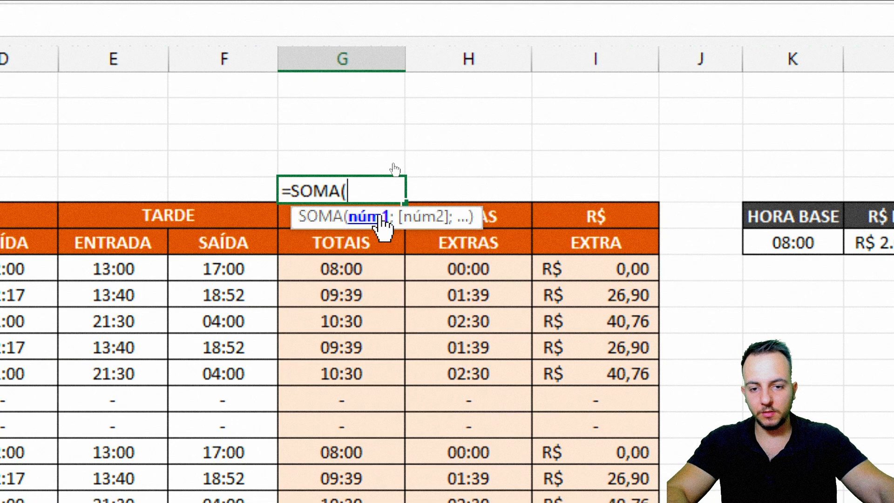
{"action": "left_click_drag", "start_coordinate": [343, 263], "coordinate": [354, 377]}
{"action": "type", "text": ")"}
{"action": "key", "text": "Return"}
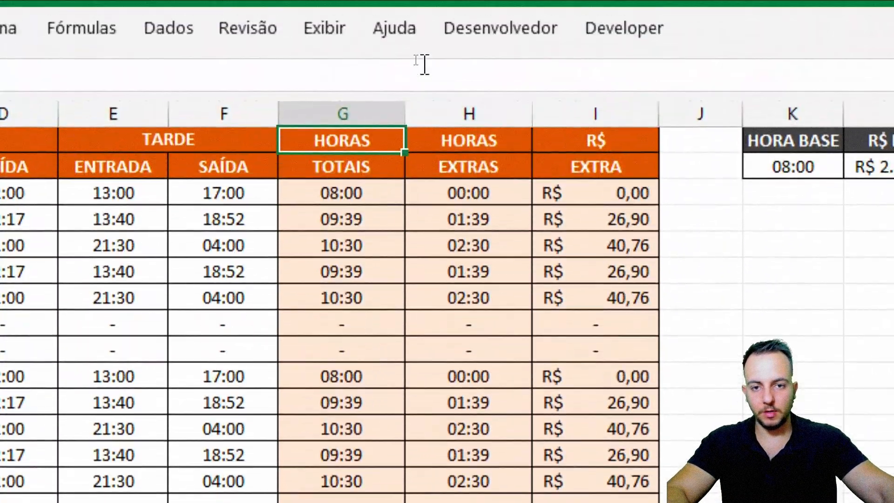
Step: Fill the SOMA formula from G5 across to I5 to total the overtime hours and overtime pay columns
{"action": "scroll", "coordinate": [327, 324], "scroll_direction": "up", "scroll_amount": 2}
{"action": "left_click", "coordinate": [354, 241]}
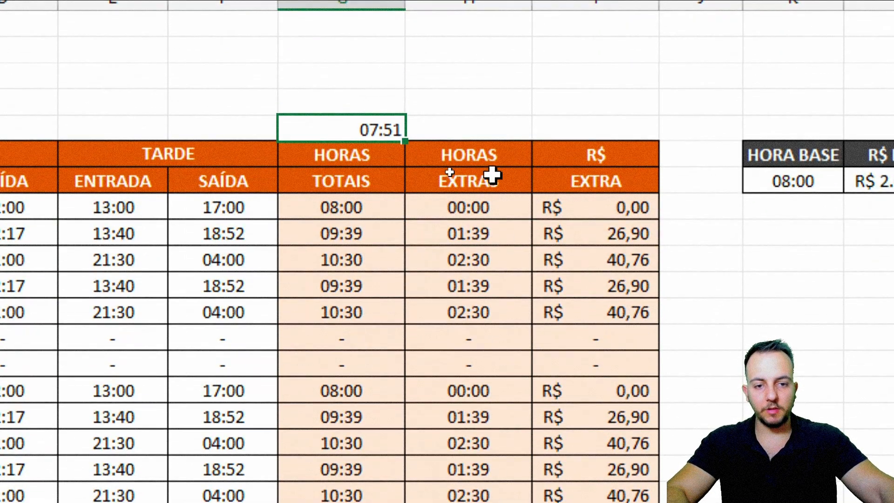
{"action": "left_click_drag", "start_coordinate": [492, 158], "coordinate": [484, 338]}
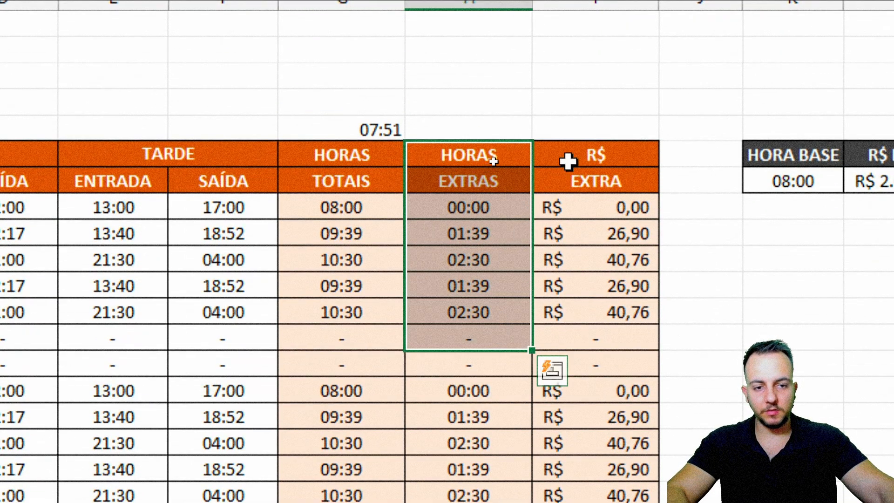
{"action": "left_click_drag", "start_coordinate": [568, 160], "coordinate": [590, 394]}
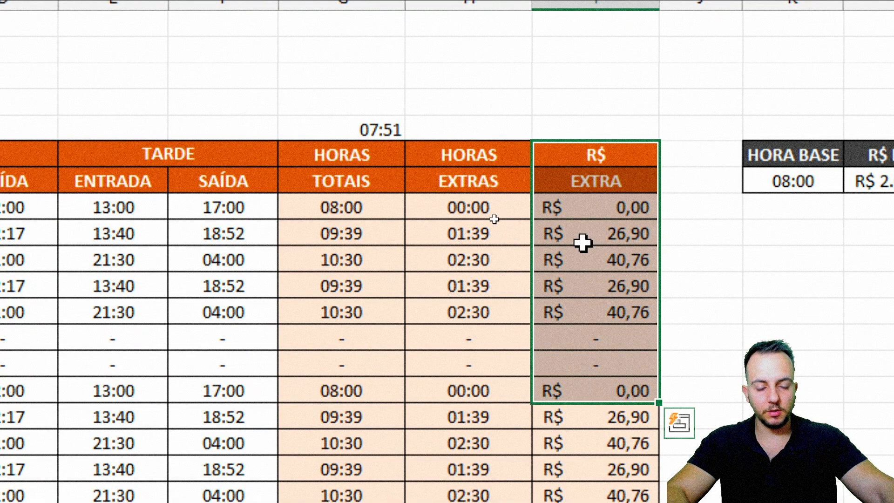
{"action": "left_click", "coordinate": [365, 132]}
{"action": "left_click_drag", "start_coordinate": [407, 146], "coordinate": [624, 124]}
Step: Check the formula of the overtime pay total in I5 and apply the R$ accounting format to that cell
{"action": "left_click", "coordinate": [631, 122]}
{"action": "double_click", "coordinate": [630, 122]}
{"action": "key", "text": "Escape"}
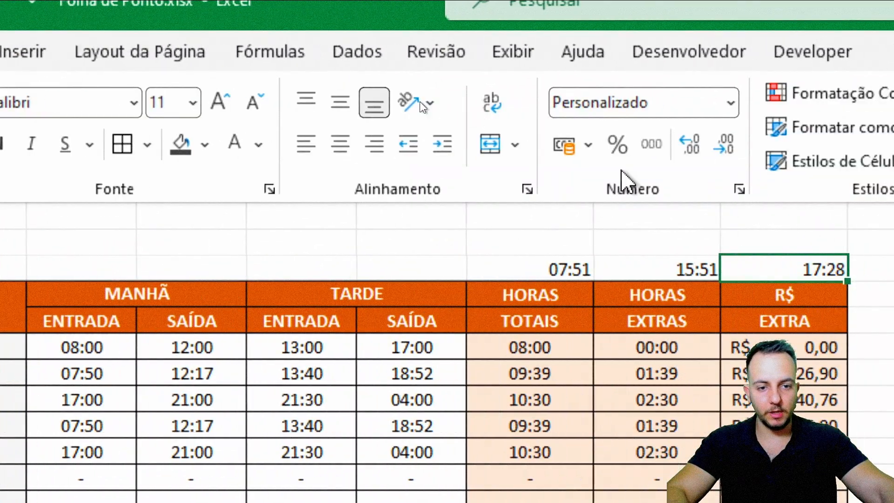
{"action": "left_click", "coordinate": [677, 145]}
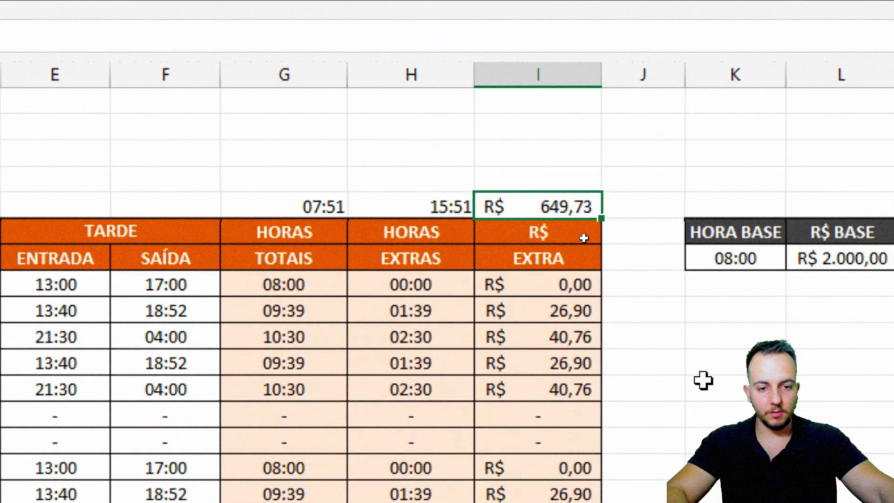
{"action": "left_click", "coordinate": [702, 441]}
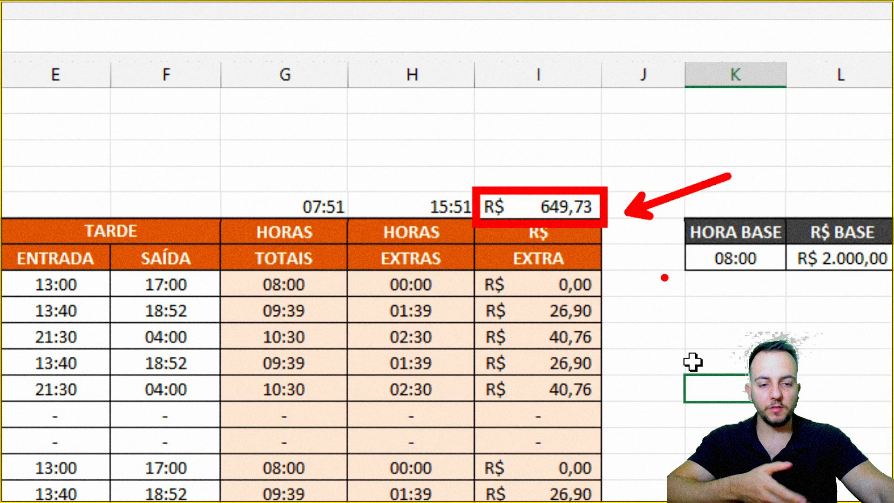
{"action": "key", "text": "Escape"}
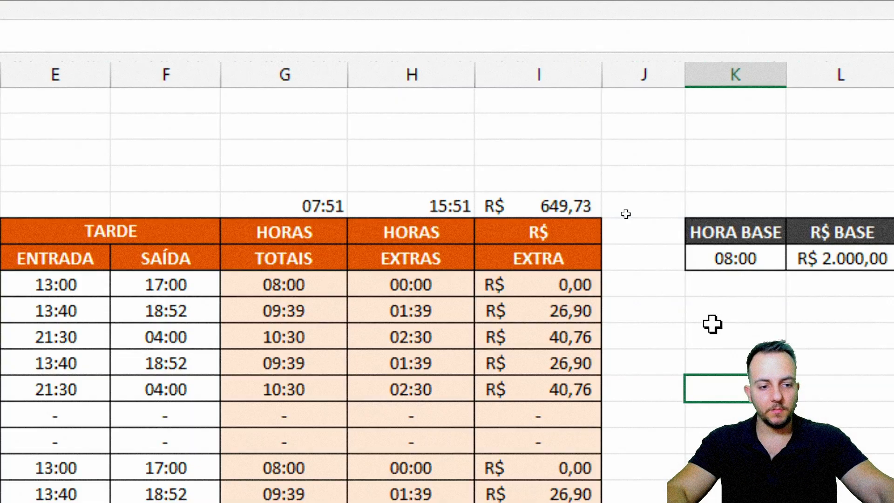
{"action": "key", "text": "ctrl+2"}
{"action": "mouse_move", "coordinate": [670, 193]}
{"action": "left_mouse_down"}
{"action": "mouse_move", "coordinate": [585, 203]}
{"action": "mouse_move", "coordinate": [654, 191]}
{"action": "left_mouse_up"}
{"action": "mouse_move", "coordinate": [411, 167]}
{"action": "left_mouse_down"}
{"action": "mouse_move", "coordinate": [319, 169]}
{"action": "mouse_move", "coordinate": [390, 159]}
{"action": "left_mouse_up"}
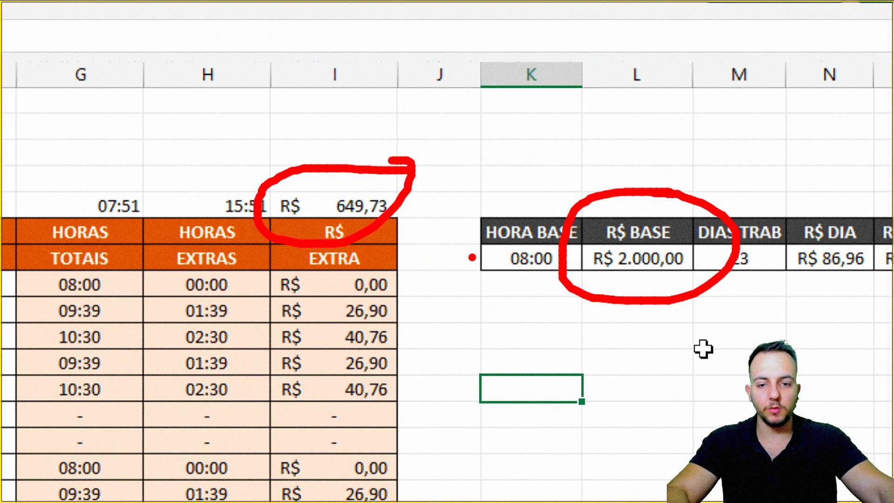
{"action": "key", "text": "Escape"}
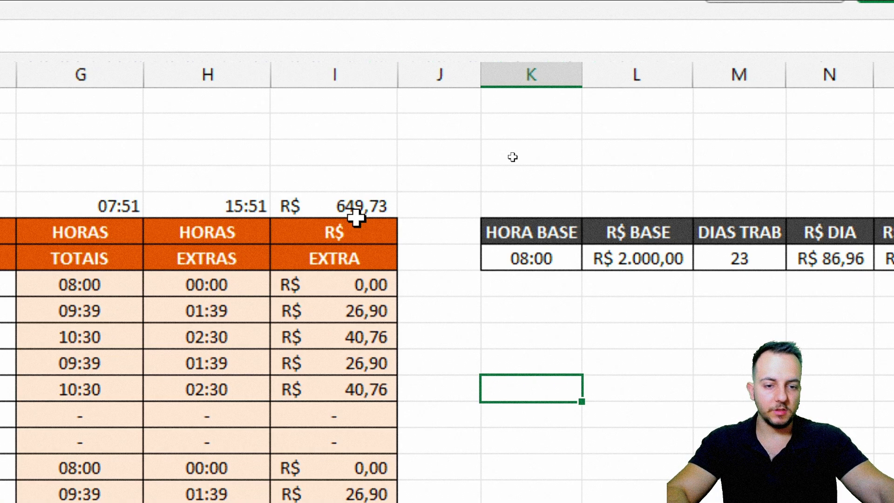
Step: Try adding the base salary and the overtime pay total with =L7+I5 in L3, and clear the cell
{"action": "left_click", "coordinate": [628, 150]}
{"action": "type", "text": "="}
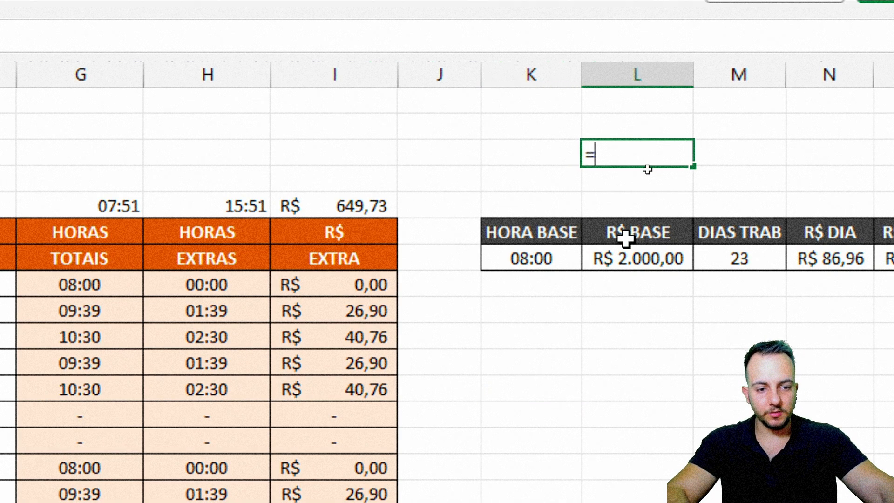
{"action": "left_click", "coordinate": [624, 256]}
{"action": "type", "text": "+"}
{"action": "left_click", "coordinate": [393, 206]}
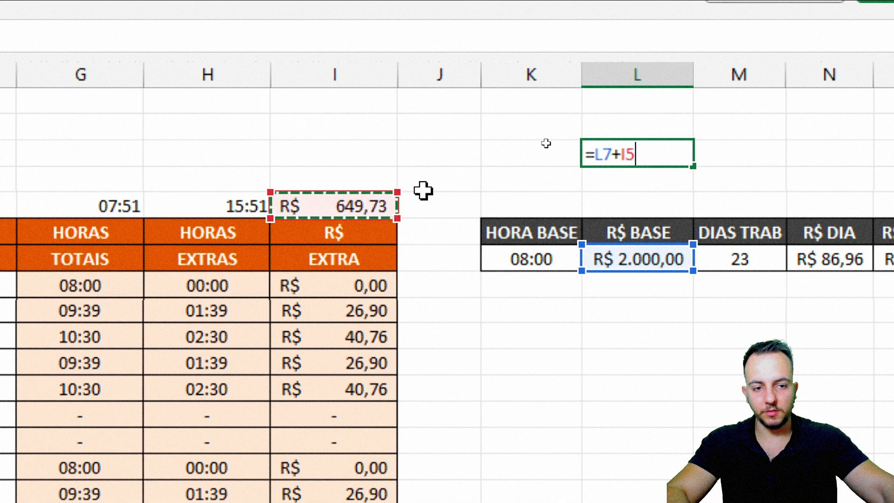
{"action": "key", "text": "Return"}
{"action": "left_click", "coordinate": [690, 158]}
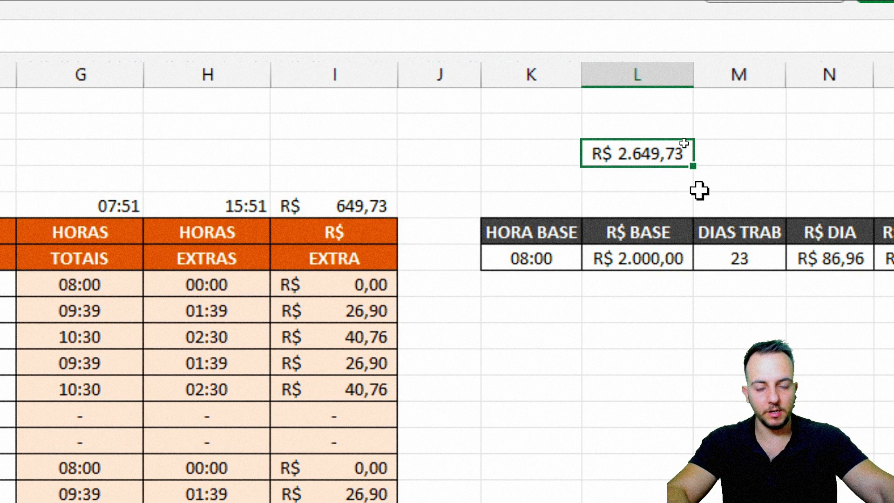
{"action": "key", "text": "Delete"}
Step: Format the totals in G5:I5 with centred alignment both ways, dark grey fill, bold white text and all borders
{"action": "scroll", "coordinate": [303, 214], "scroll_direction": "left", "scroll_amount": 2}
{"action": "left_click_drag", "start_coordinate": [303, 209], "coordinate": [536, 206]}
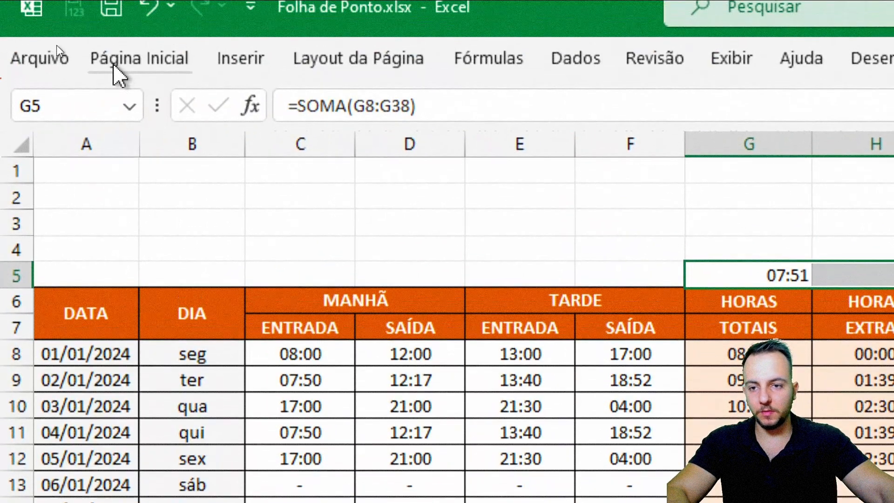
{"action": "left_click", "coordinate": [114, 65]}
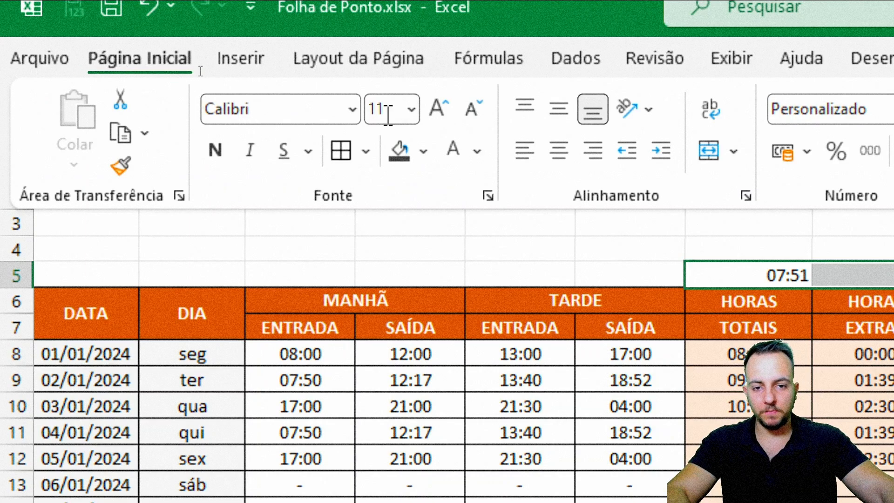
{"action": "left_click", "coordinate": [559, 150]}
{"action": "left_click", "coordinate": [559, 109]}
{"action": "left_click", "coordinate": [399, 151]}
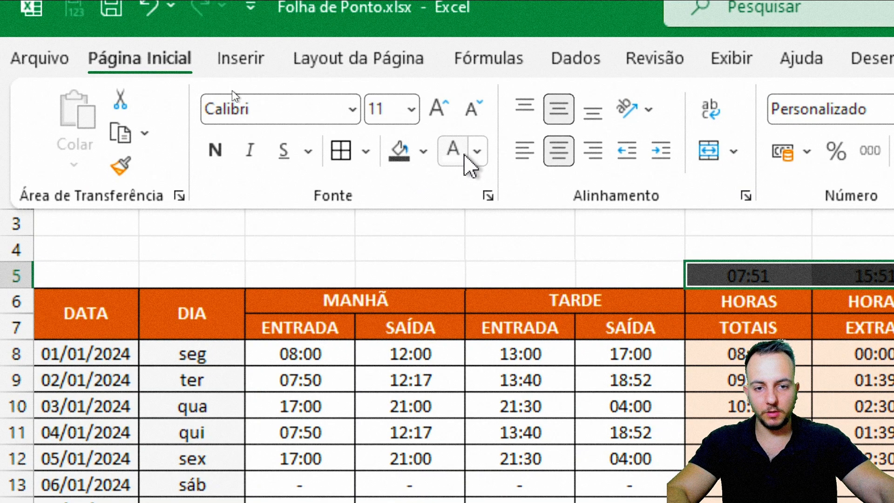
{"action": "left_click", "coordinate": [462, 154]}
{"action": "left_click", "coordinate": [215, 154]}
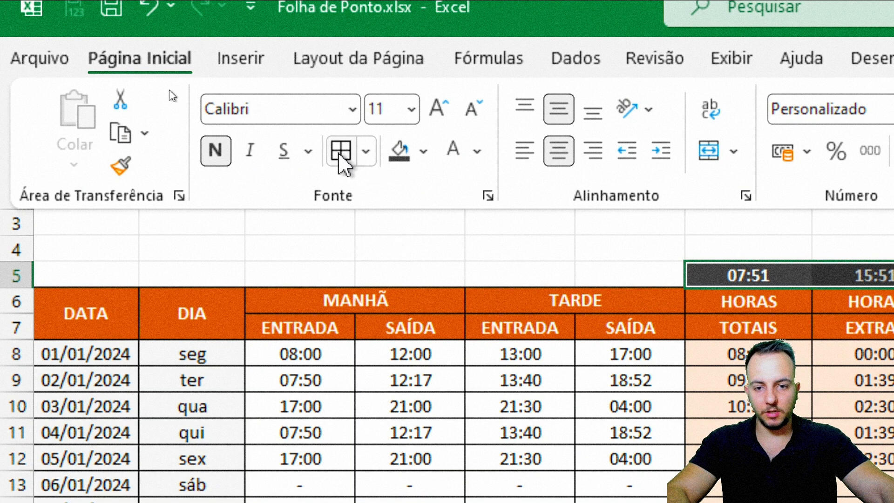
{"action": "left_click", "coordinate": [480, 249]}
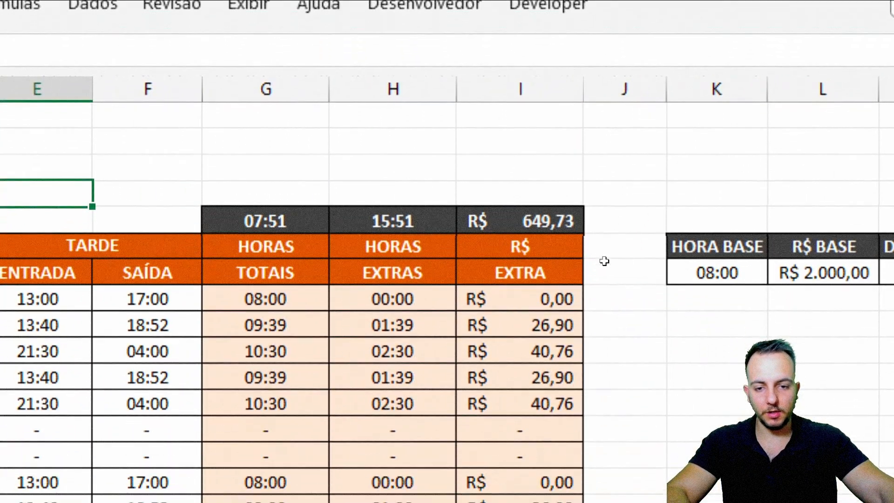
{"action": "left_click_drag", "start_coordinate": [293, 221], "coordinate": [558, 220]}
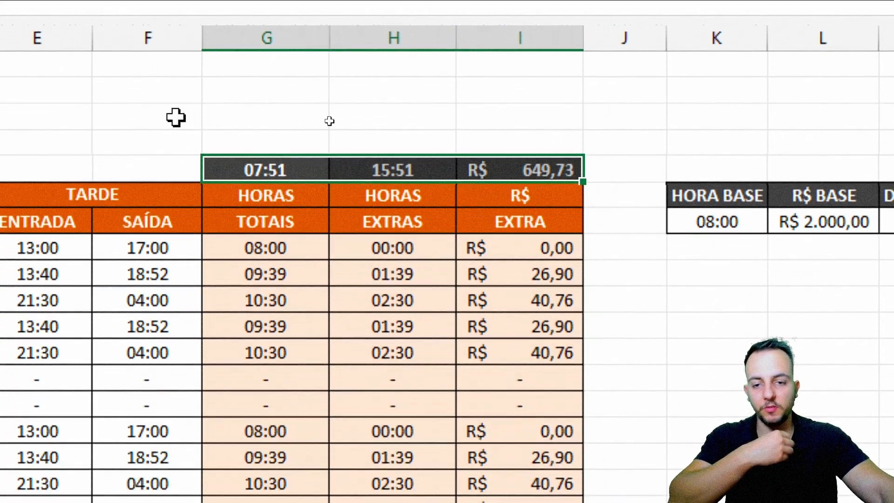
{"action": "left_click", "coordinate": [116, 142]}
{"action": "key", "text": "ctrl+2"}
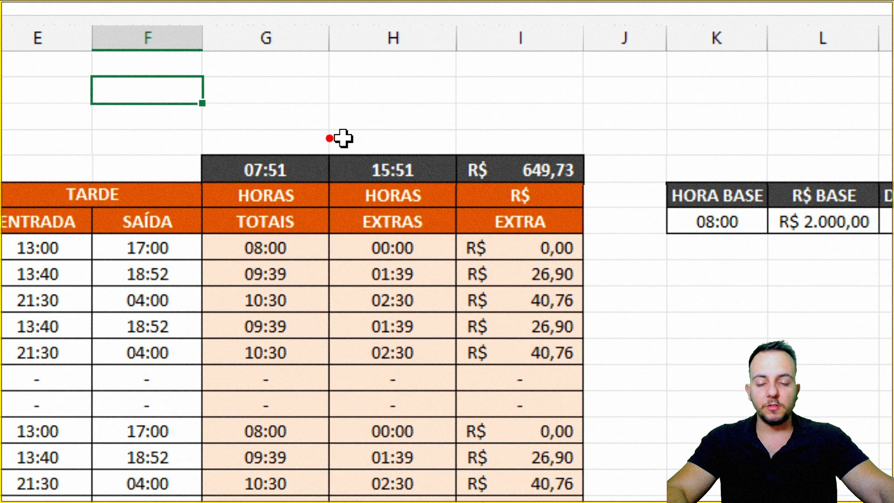
{"action": "mouse_move", "coordinate": [202, 237]}
{"action": "left_mouse_down"}
{"action": "mouse_move", "coordinate": [315, 299]}
{"action": "mouse_move", "coordinate": [325, 478]}
{"action": "left_mouse_up"}
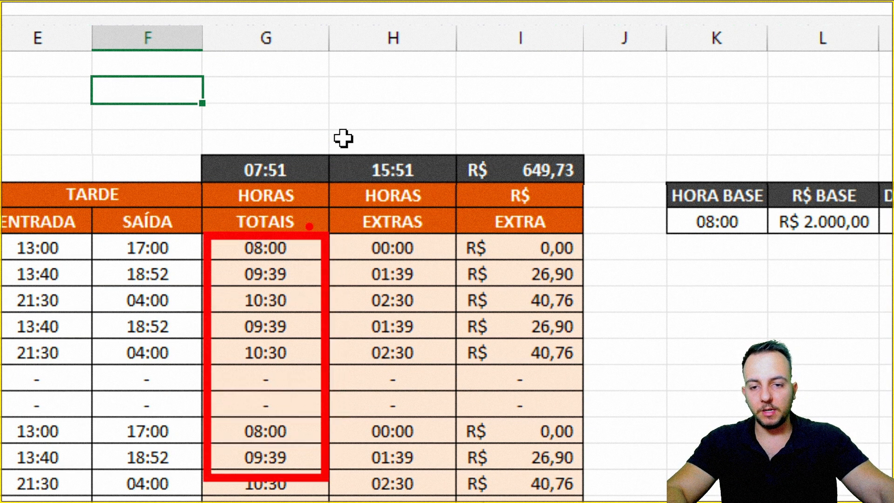
{"action": "key", "text": "e"}
{"action": "mouse_move", "coordinate": [282, 124]}
{"action": "left_mouse_down"}
{"action": "mouse_move", "coordinate": [276, 213]}
{"action": "mouse_move", "coordinate": [225, 126]}
{"action": "left_mouse_up"}
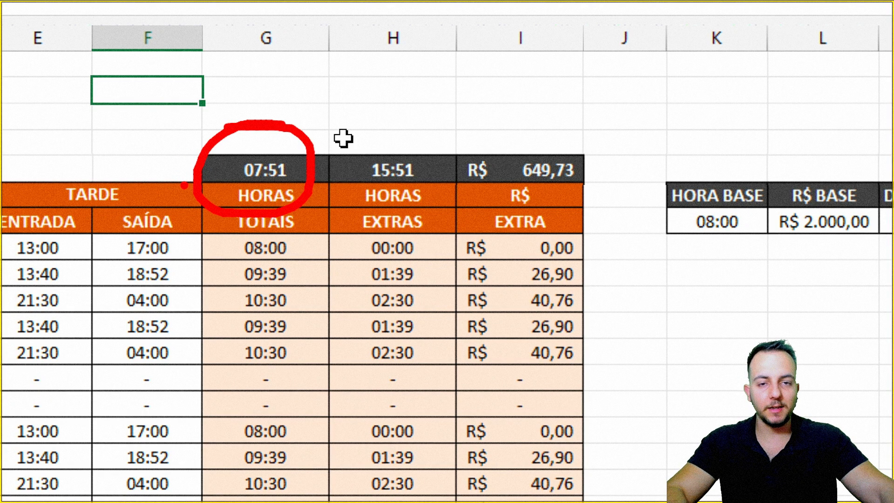
{"action": "left_click_drag", "start_coordinate": [308, 116], "coordinate": [420, 66]}
{"action": "key", "text": "ctrl+z"}
{"action": "key", "text": "ctrl+z"}
{"action": "left_click_drag", "start_coordinate": [234, 234], "coordinate": [314, 265]}
{"action": "key", "text": "ctrl+z"}
{"action": "mouse_move", "coordinate": [298, 127]}
{"action": "left_mouse_down"}
{"action": "mouse_move", "coordinate": [302, 187]}
{"action": "mouse_move", "coordinate": [233, 127]}
{"action": "left_mouse_up"}
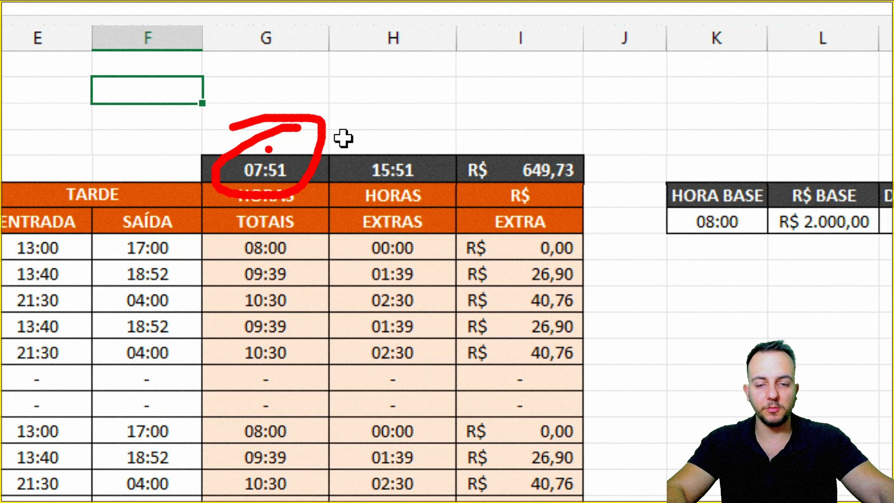
{"action": "key", "text": "Escape"}
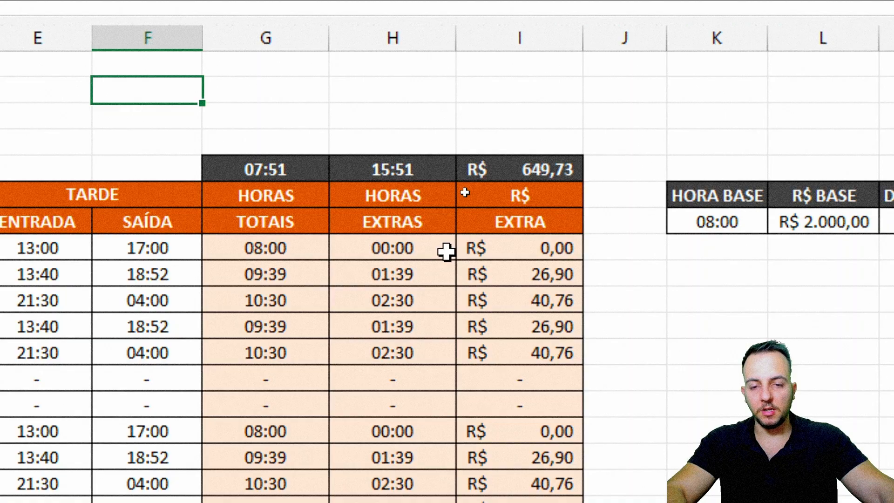
{"action": "left_click", "coordinate": [466, 226]}
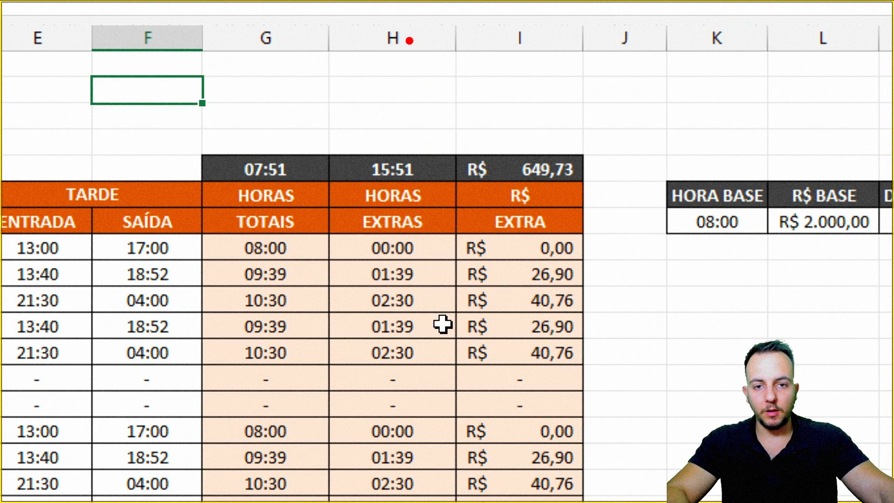
{"action": "left_click_drag", "start_coordinate": [434, 61], "coordinate": [410, 40]}
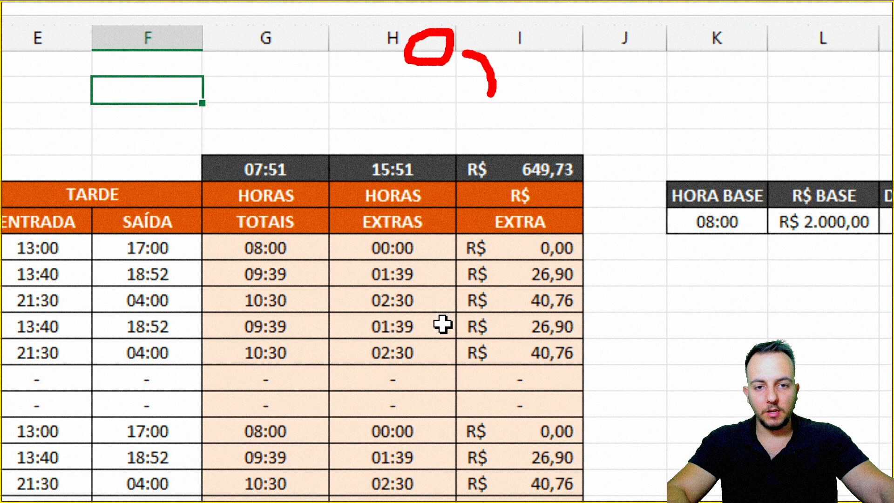
{"action": "left_click_drag", "start_coordinate": [490, 96], "coordinate": [354, 87]}
{"action": "left_click_drag", "start_coordinate": [335, 45], "coordinate": [326, 63]}
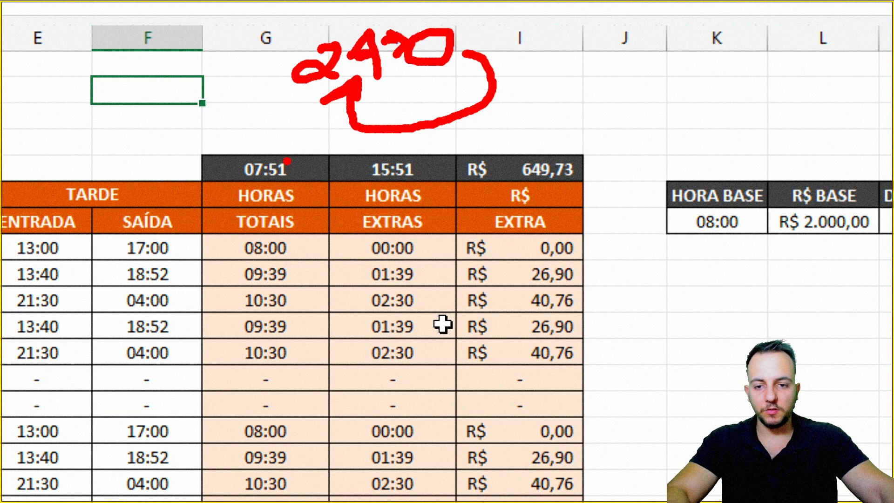
{"action": "left_click_drag", "start_coordinate": [294, 143], "coordinate": [198, 153]}
{"action": "key", "text": "Escape"}
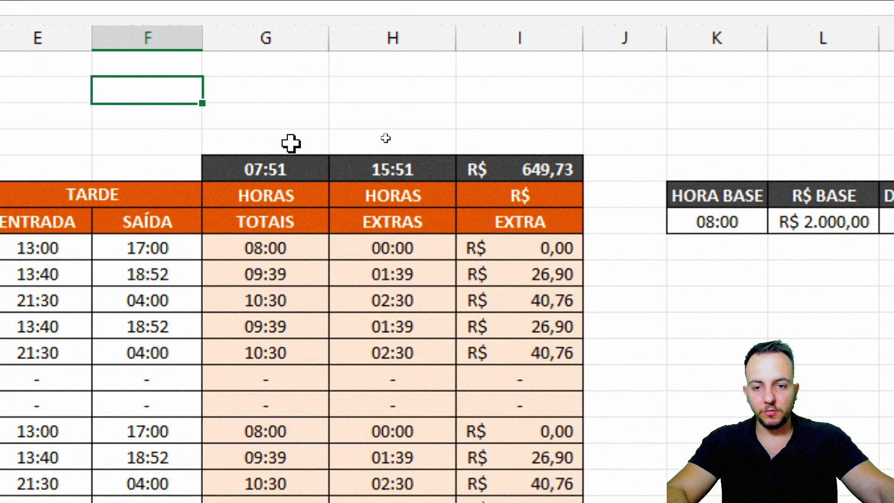
Step: Apply the Hora number format of type 37:30:55 to the hour totals in G5:H5
{"action": "left_click_drag", "start_coordinate": [276, 167], "coordinate": [391, 173]}
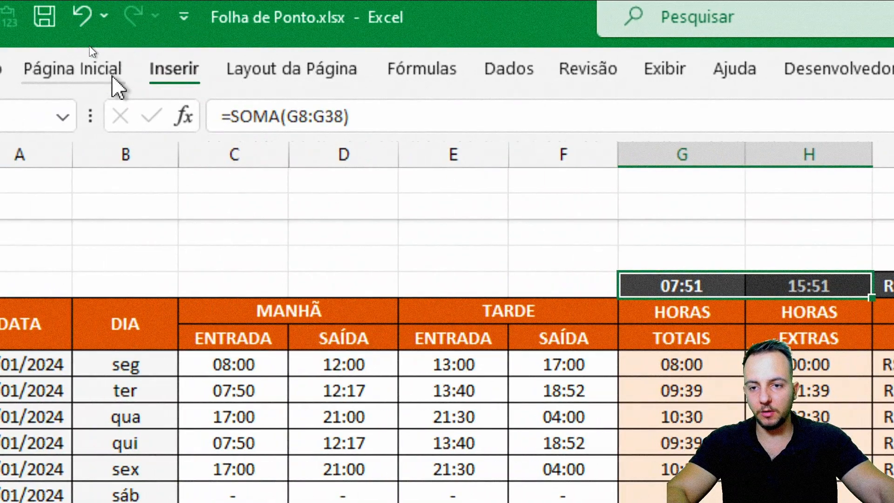
{"action": "left_click", "coordinate": [112, 72]}
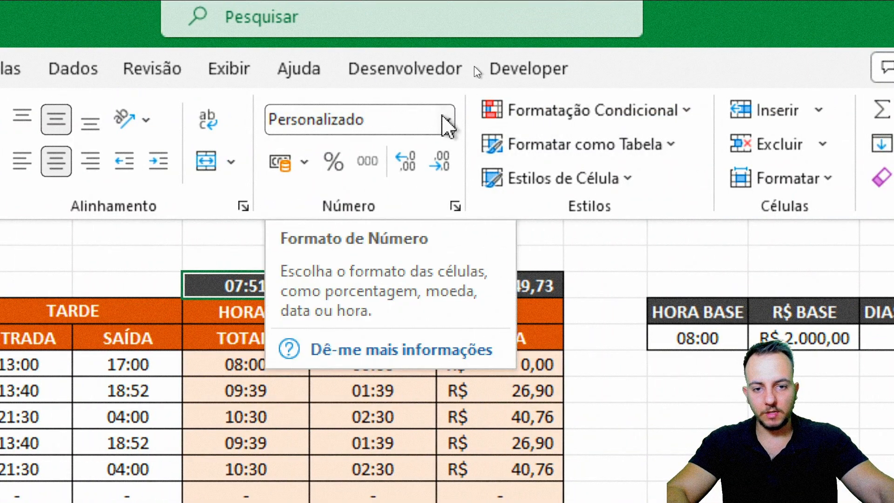
{"action": "left_click", "coordinate": [853, 122]}
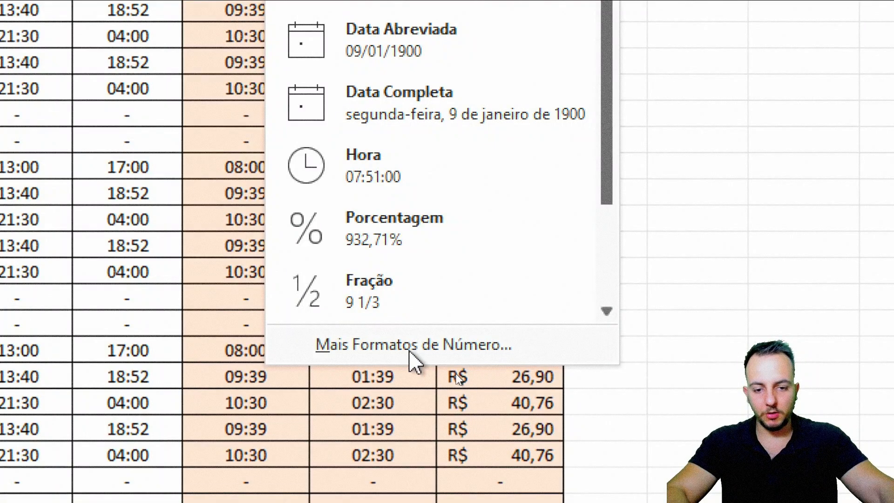
{"action": "left_click", "coordinate": [407, 347]}
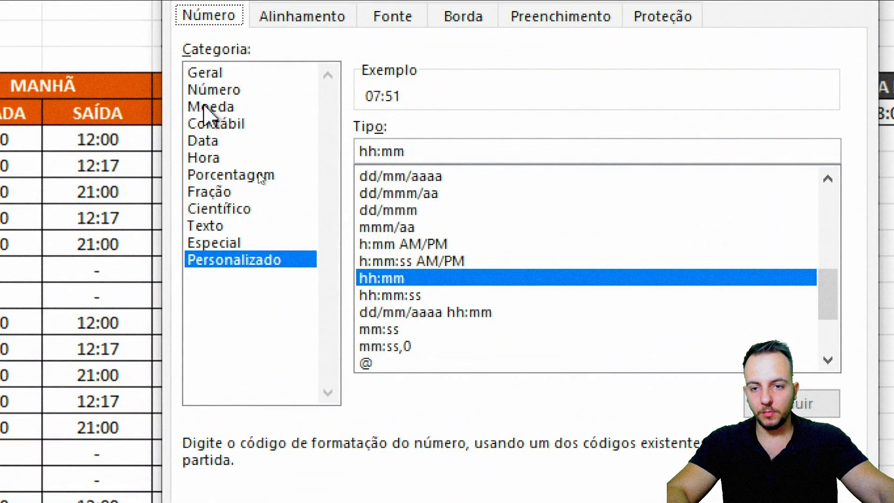
{"action": "left_click", "coordinate": [208, 158]}
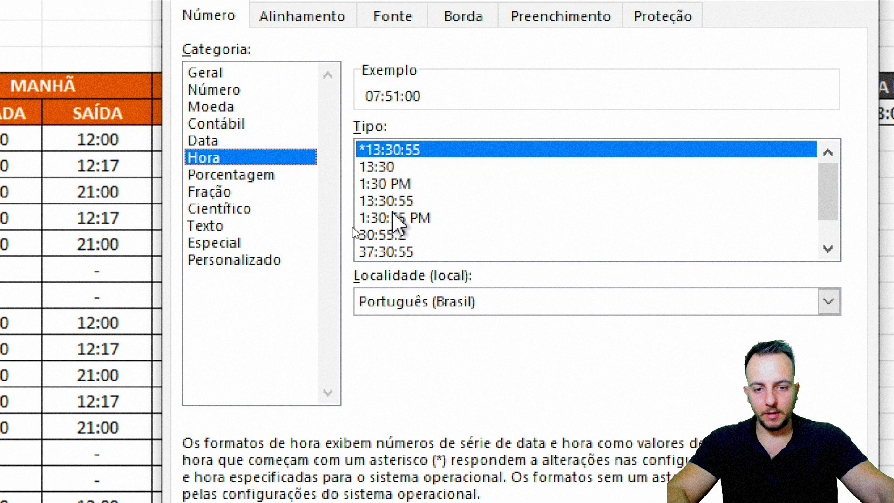
{"action": "left_click", "coordinate": [391, 234]}
{"action": "left_click", "coordinate": [398, 252]}
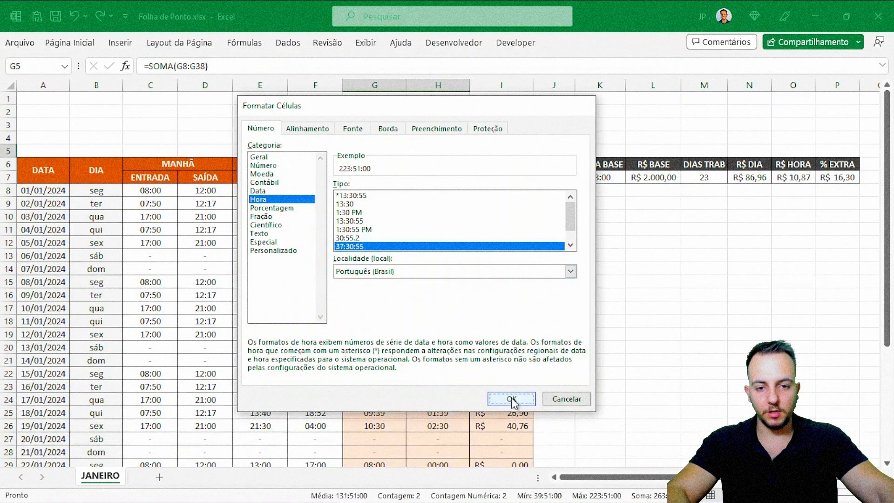
{"action": "left_click", "coordinate": [513, 398]}
{"action": "left_click", "coordinate": [445, 268]}
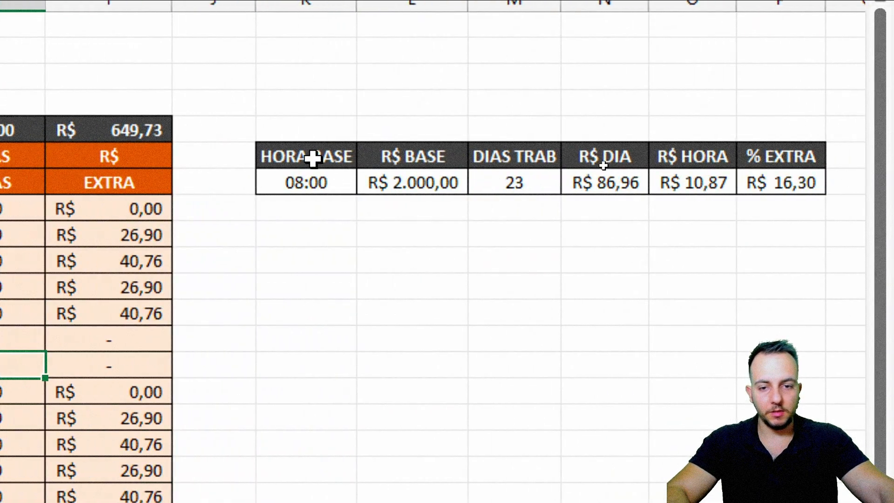
Step: Move the HORA BASE to % EXTRA table up to row 1 and stack its label and value pairs vertically in K1:K12
{"action": "left_click_drag", "start_coordinate": [603, 166], "coordinate": [835, 175]}
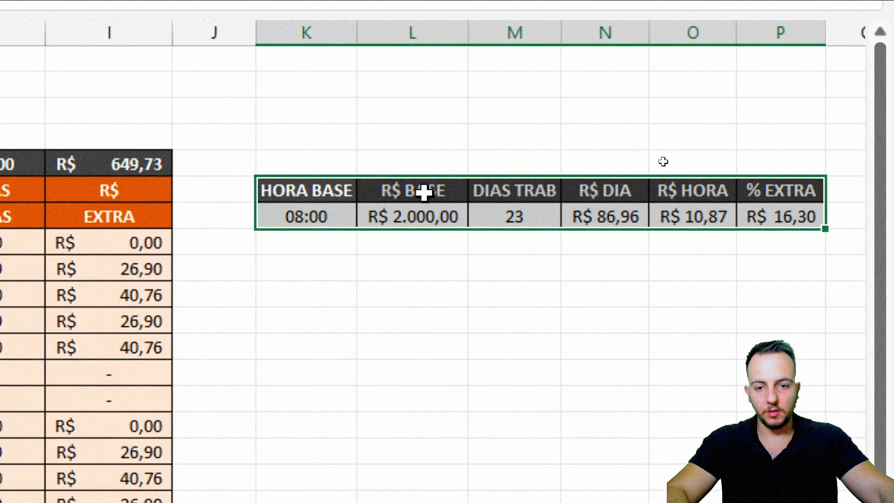
{"action": "left_click_drag", "start_coordinate": [440, 142], "coordinate": [466, 19]}
{"action": "left_click_drag", "start_coordinate": [471, 74], "coordinate": [343, 153]}
{"action": "left_click_drag", "start_coordinate": [521, 74], "coordinate": [343, 211]}
{"action": "left_click", "coordinate": [612, 86]}
{"action": "left_click_drag", "start_coordinate": [612, 86], "coordinate": [343, 265]}
{"action": "left_click_drag", "start_coordinate": [710, 71], "coordinate": [328, 307]}
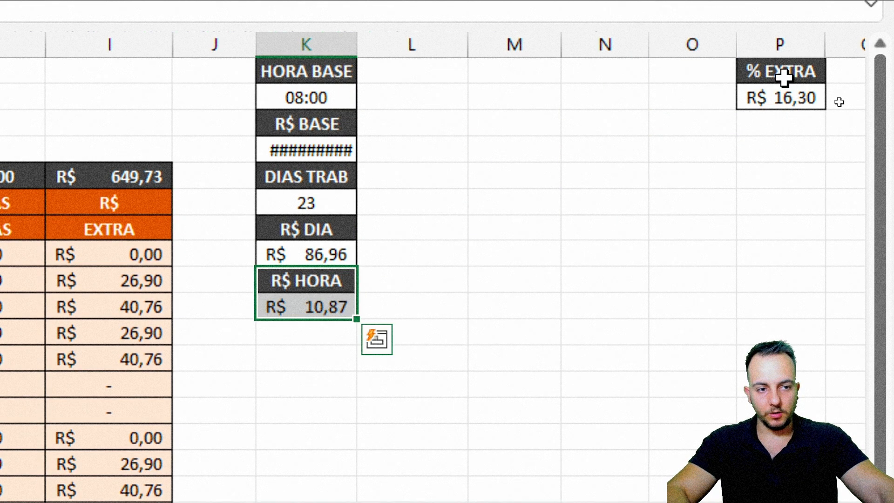
{"action": "left_click_drag", "start_coordinate": [754, 76], "coordinate": [294, 359]}
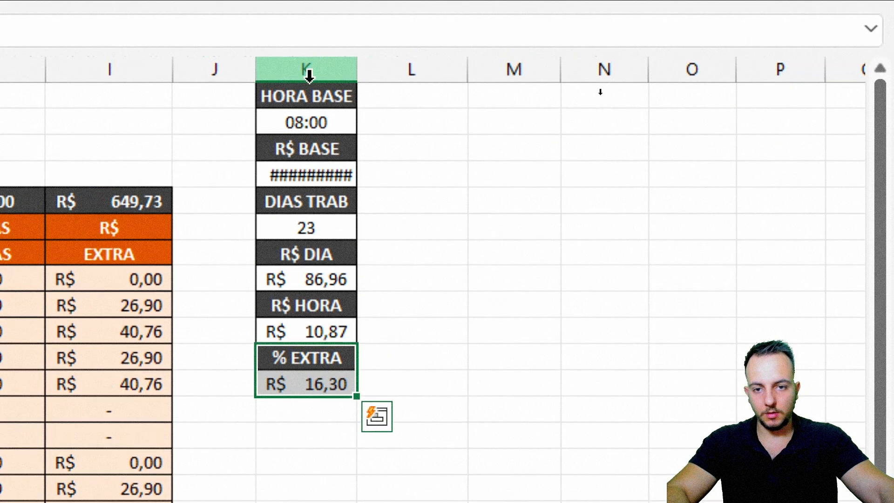
Step: Move the stacked parameter block from column K to column M and widen column M to fit its values
{"action": "left_click_drag", "start_coordinate": [307, 72], "coordinate": [293, 388]}
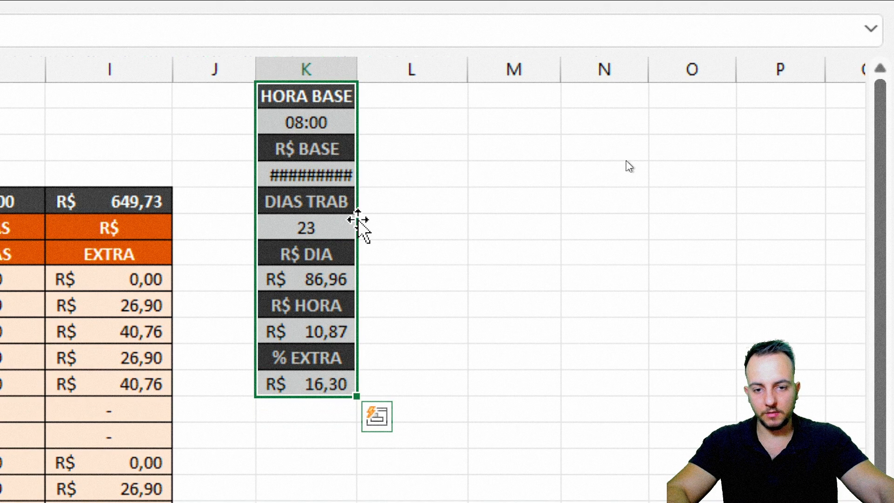
{"action": "left_click_drag", "start_coordinate": [365, 223], "coordinate": [489, 228]}
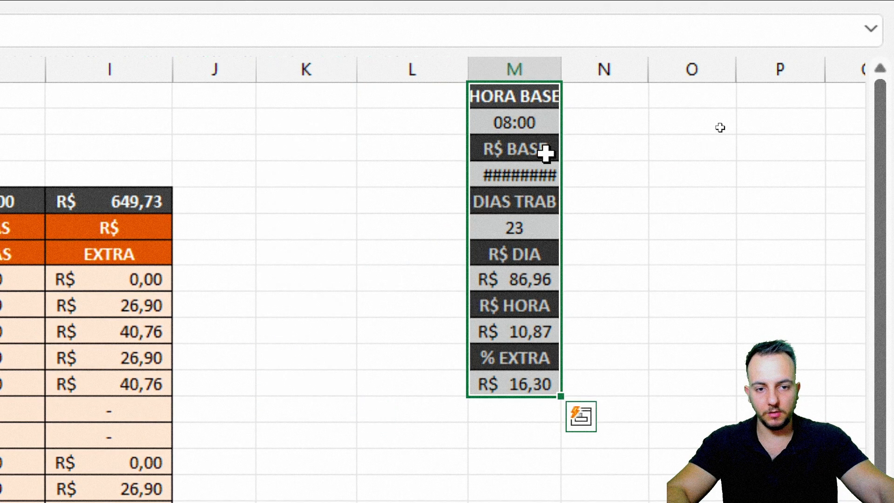
{"action": "left_click_drag", "start_coordinate": [561, 80], "coordinate": [610, 69]}
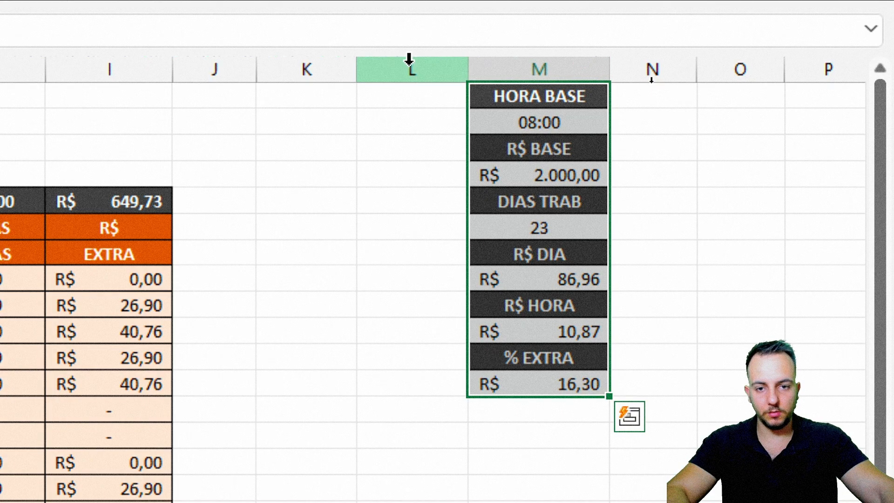
Step: Give columns J to L the same width as column N and auto-fit the width of column M
{"action": "left_click_drag", "start_coordinate": [409, 66], "coordinate": [260, 68]}
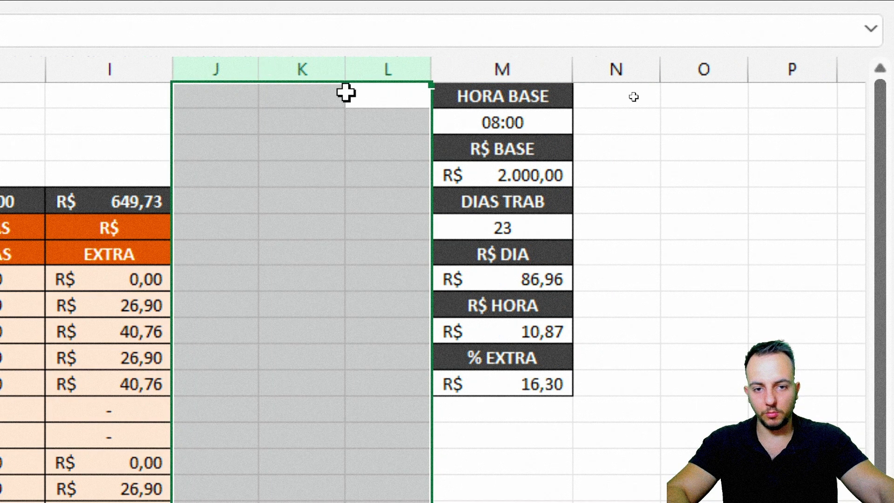
{"action": "double_click", "coordinate": [566, 69]}
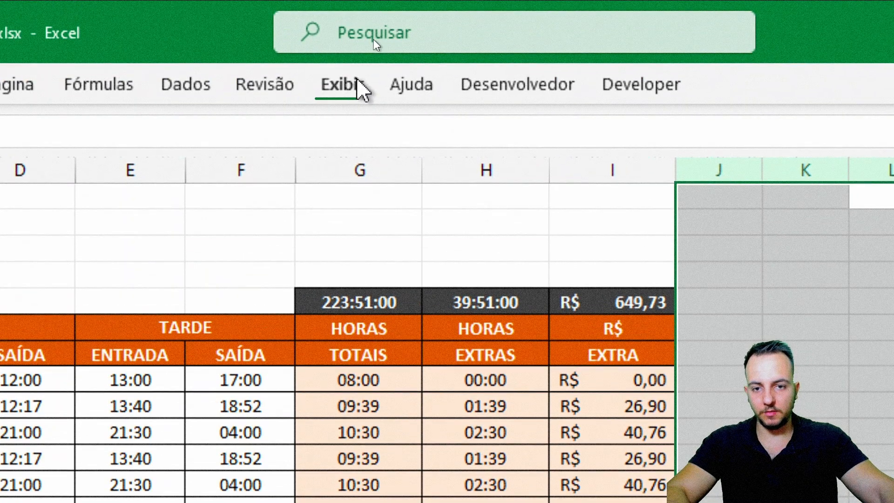
Step: Hide the gridlines on the JANEIRO sheet
{"action": "left_click", "coordinate": [361, 86]}
{"action": "left_click", "coordinate": [432, 91]}
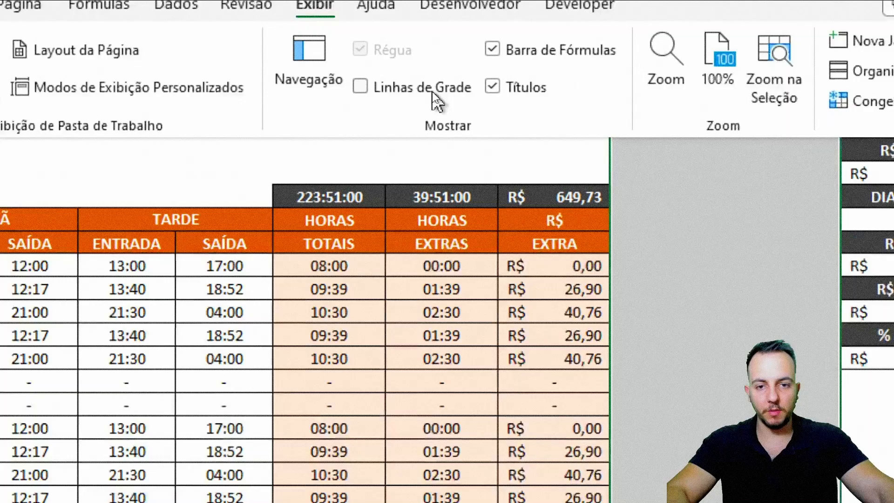
{"action": "left_click", "coordinate": [432, 92]}
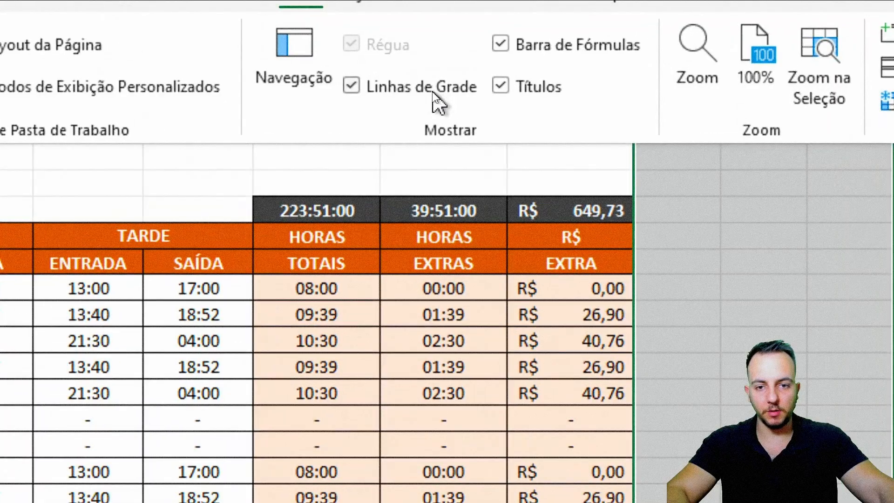
{"action": "left_click", "coordinate": [432, 91]}
{"action": "left_click", "coordinate": [533, 317]}
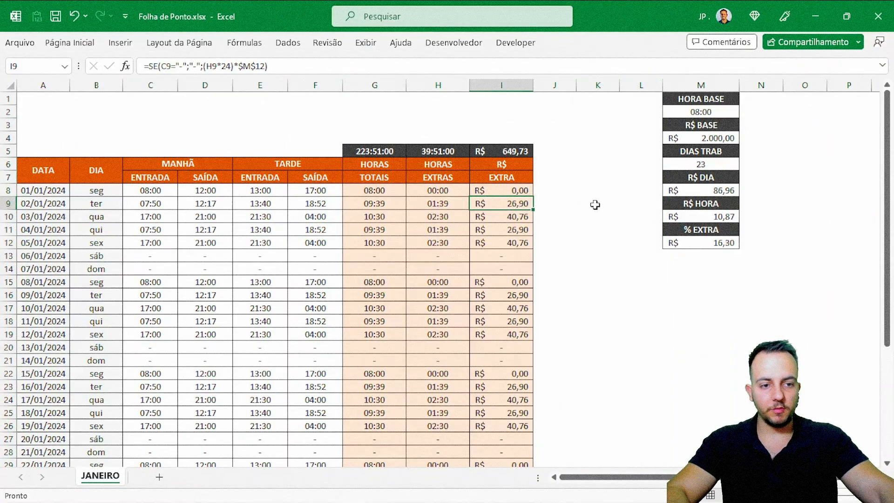
{"action": "left_click", "coordinate": [757, 315]}
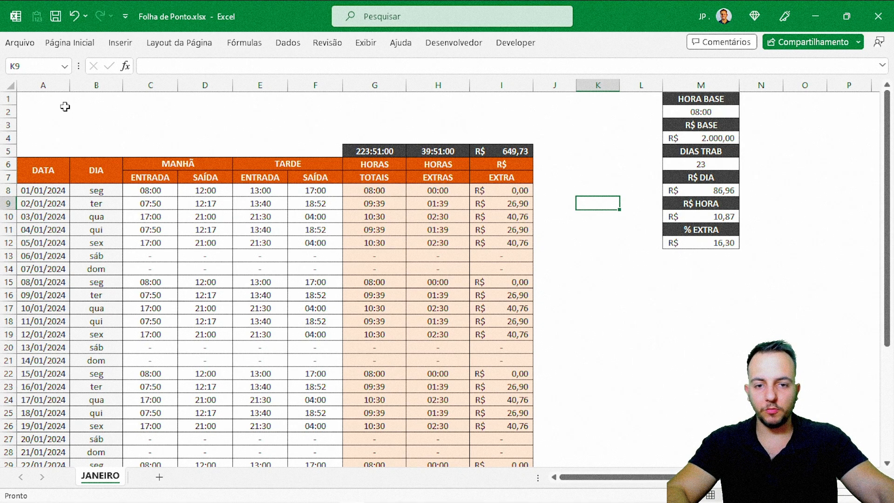
{"action": "left_click_drag", "start_coordinate": [30, 109], "coordinate": [505, 152]}
{"action": "left_click", "coordinate": [372, 139]}
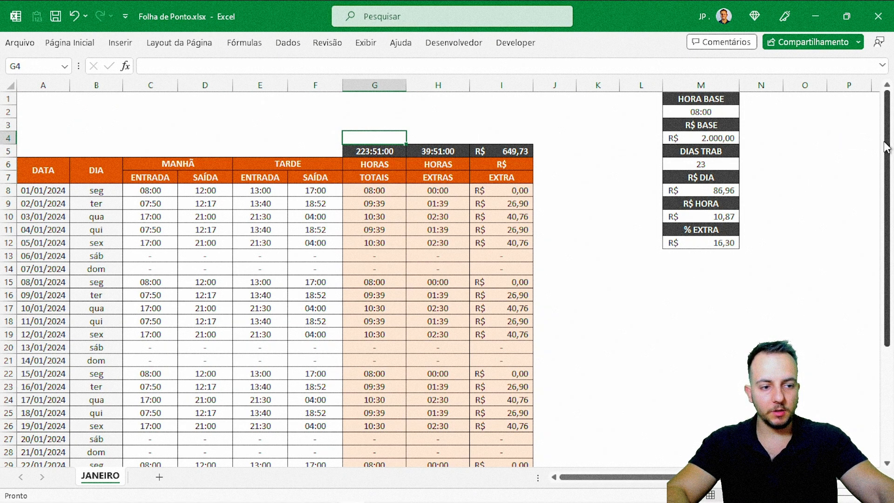
{"action": "left_click_drag", "start_coordinate": [880, 140], "coordinate": [870, 116]}
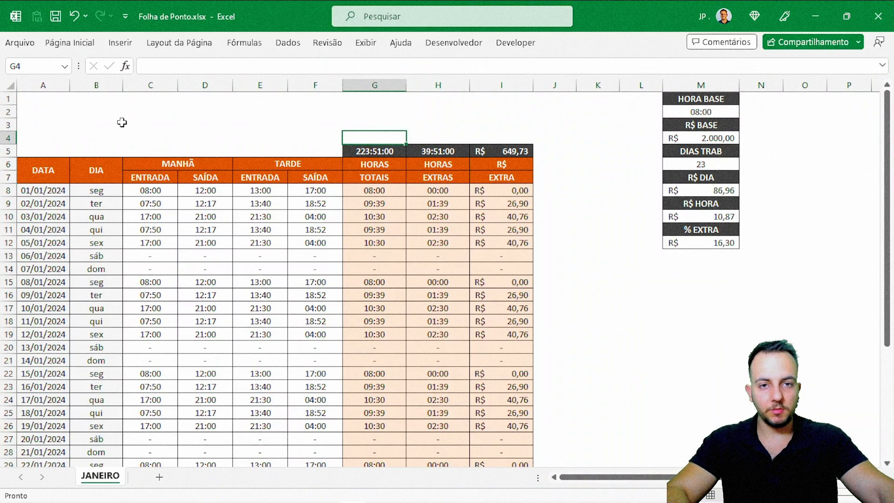
{"action": "left_click_drag", "start_coordinate": [45, 103], "coordinate": [499, 150]}
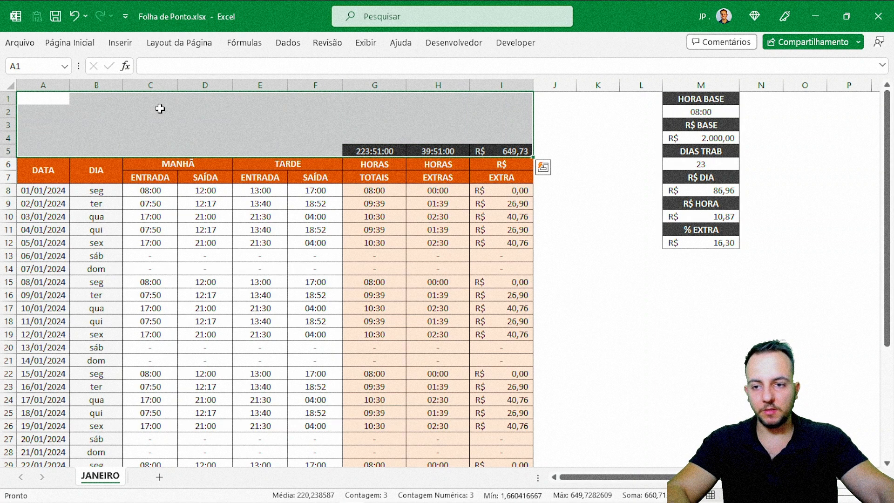
{"action": "left_click", "coordinate": [52, 124]}
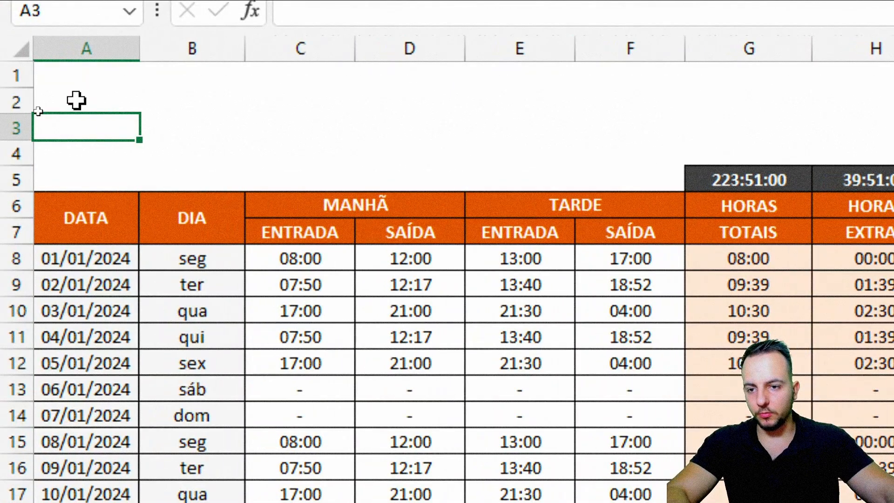
Step: Merge A2:I2 above the table into one cell with horizontal and vertical centring and bold text
{"action": "left_click", "coordinate": [52, 112]}
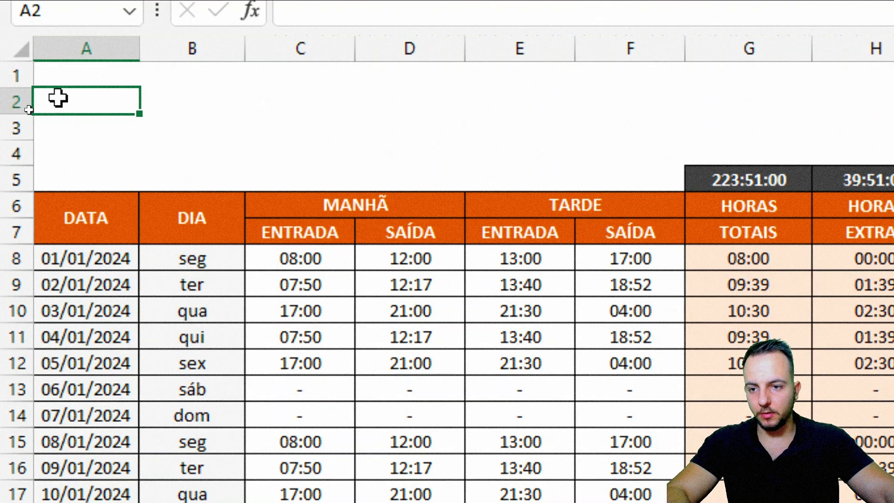
{"action": "left_click_drag", "start_coordinate": [57, 98], "coordinate": [893, 108]}
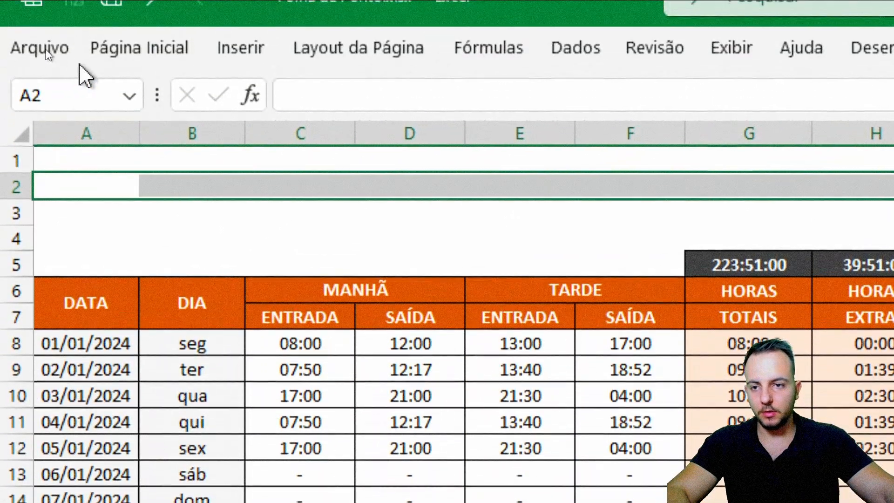
{"action": "left_click", "coordinate": [140, 58]}
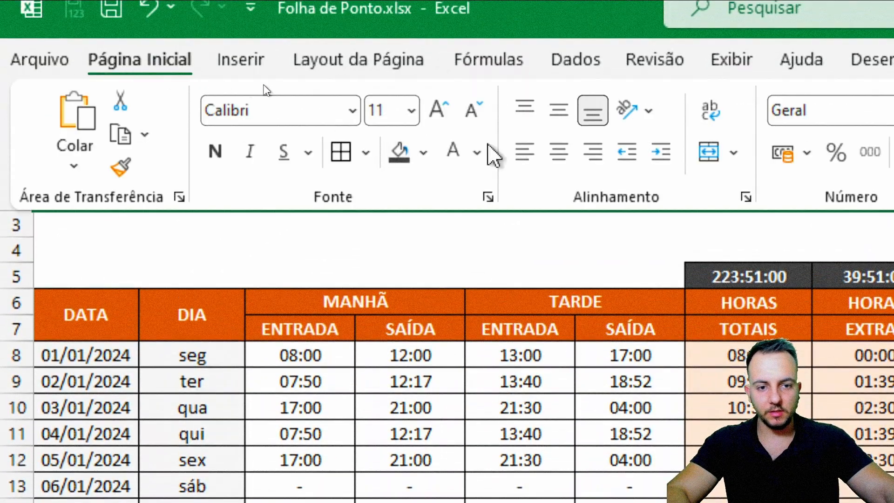
{"action": "left_click", "coordinate": [558, 112]}
{"action": "left_click", "coordinate": [559, 153]}
{"action": "left_click", "coordinate": [707, 160]}
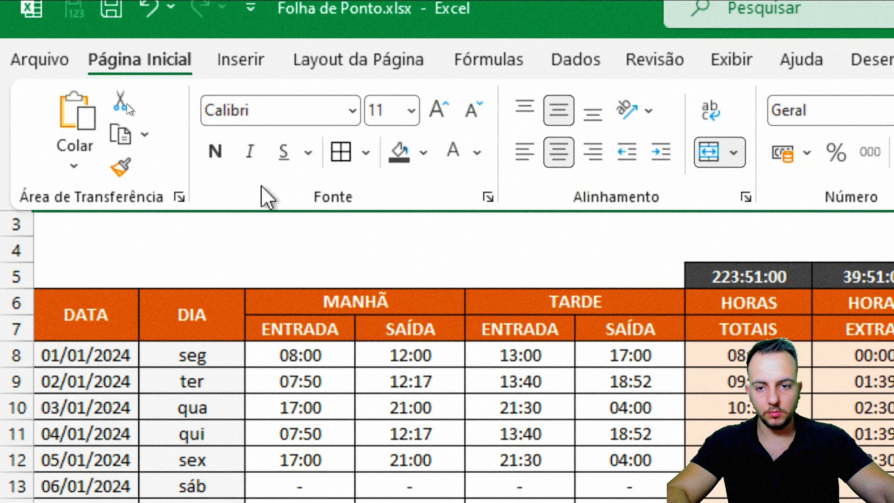
{"action": "left_click", "coordinate": [215, 152]}
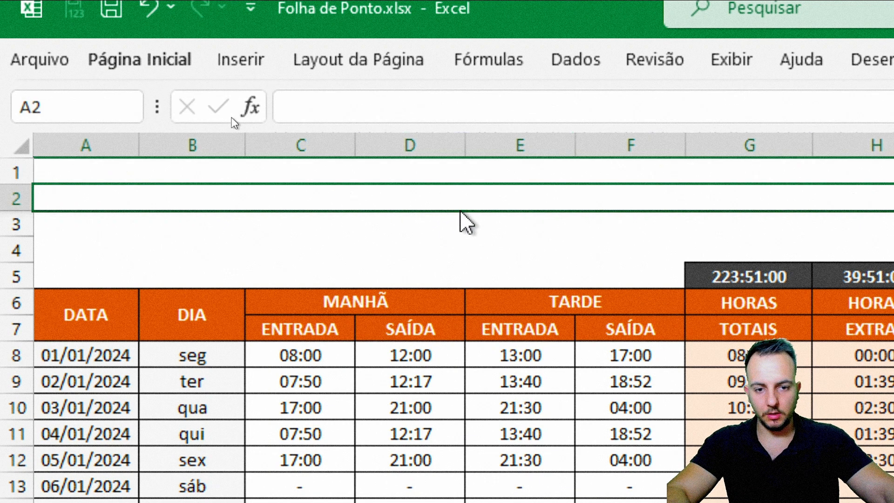
Step: Enter the title FOLHA DE PONTO | EMPRESA in the merged cell A2:I2
{"action": "double_click", "coordinate": [475, 197]}
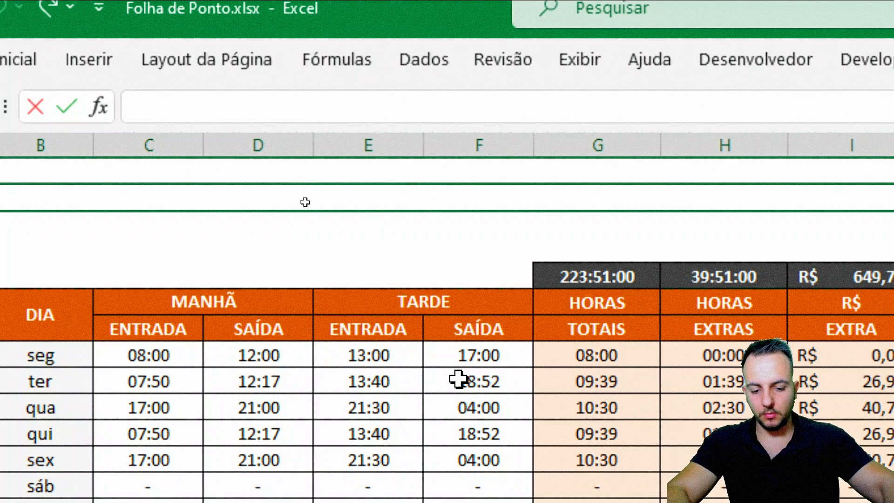
{"action": "type", "text": "FOLHA DE PONTO"}
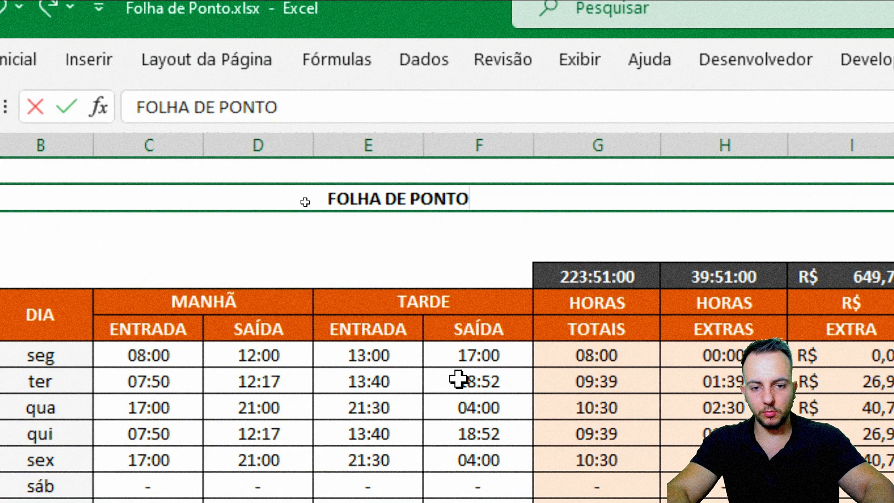
{"action": "type", "text": " | EMPRES"}
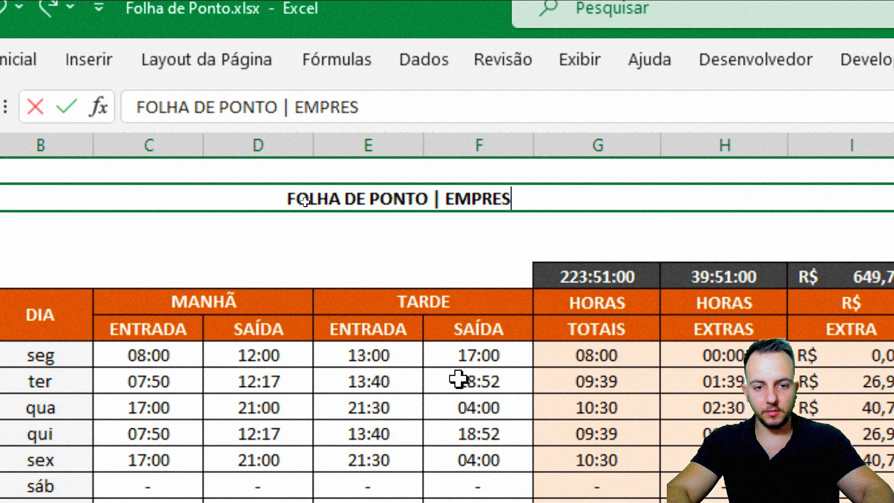
{"action": "type", "text": "A..."}
{"action": "key", "text": "BackSpace"}
{"action": "key", "text": "BackSpace"}
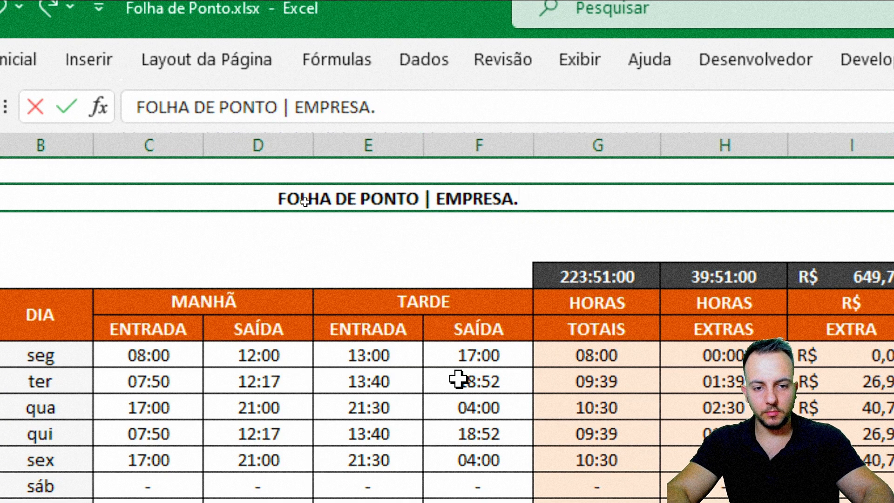
{"action": "key", "text": "BackSpace"}
{"action": "key", "text": "Return"}
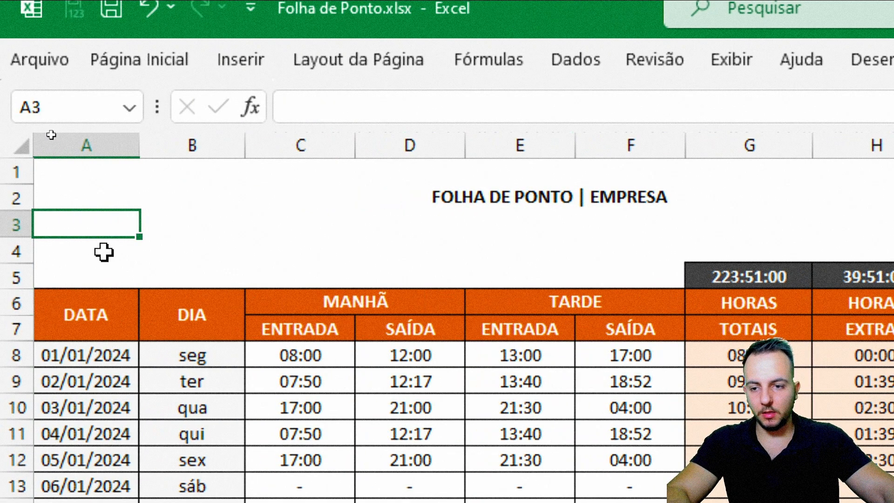
Step: Enter the employee field labels NOME: in A4 and ID: in D4
{"action": "left_click_drag", "start_coordinate": [124, 229], "coordinate": [158, 221]}
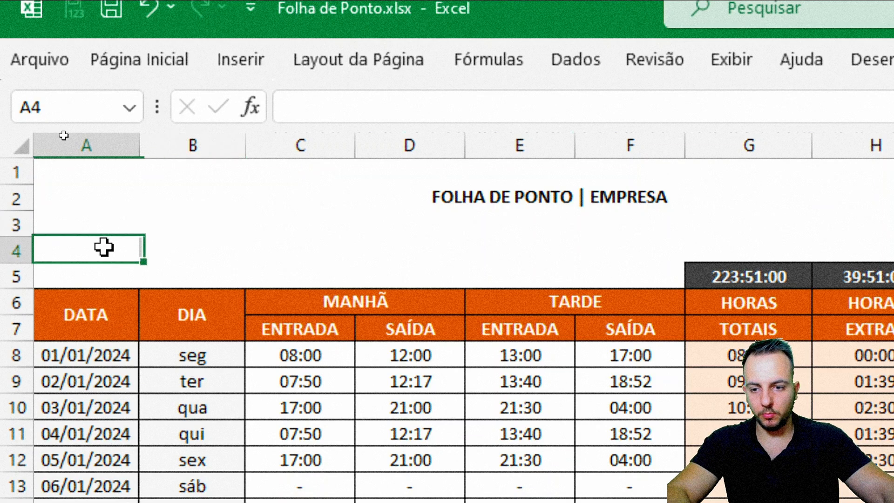
{"action": "left_click_drag", "start_coordinate": [104, 247], "coordinate": [129, 245]}
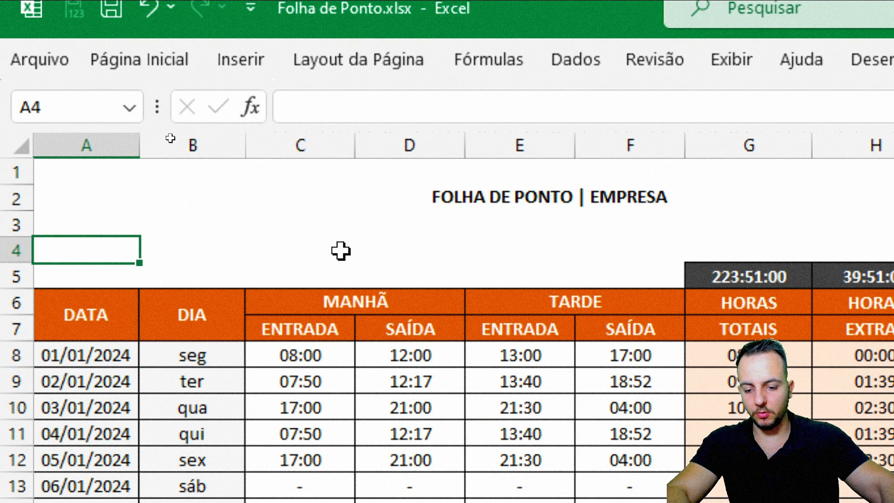
{"action": "type", "text": "FUNCITON"}
{"action": "key", "text": "Escape"}
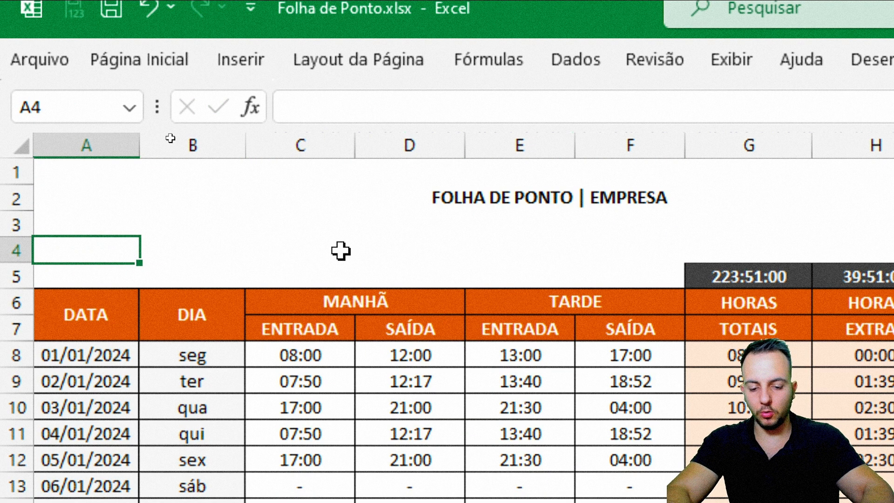
{"action": "type", "text": "NOME:"}
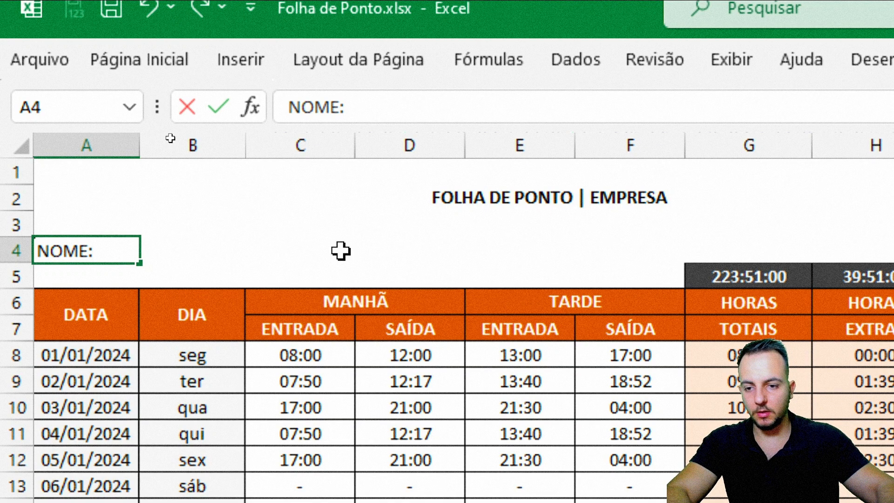
{"action": "left_click", "coordinate": [221, 257]}
{"action": "left_click", "coordinate": [446, 250]}
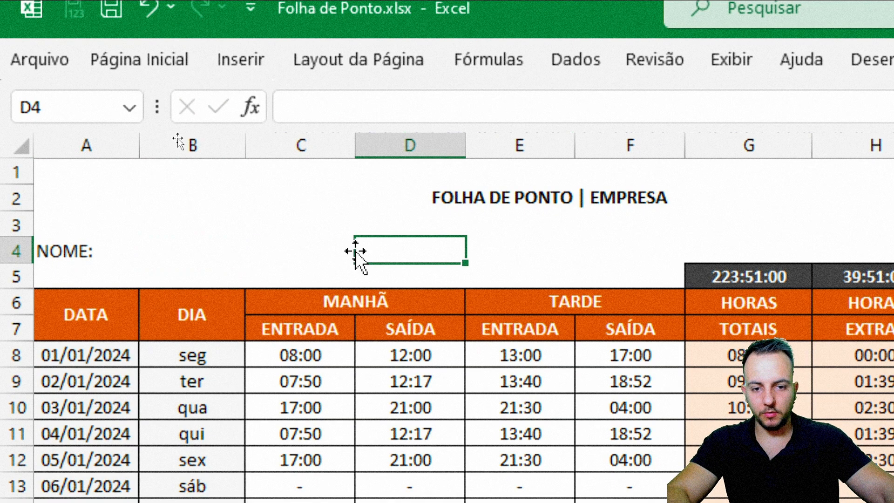
{"action": "type", "text": "ID:"}
{"action": "key", "text": "Tab"}
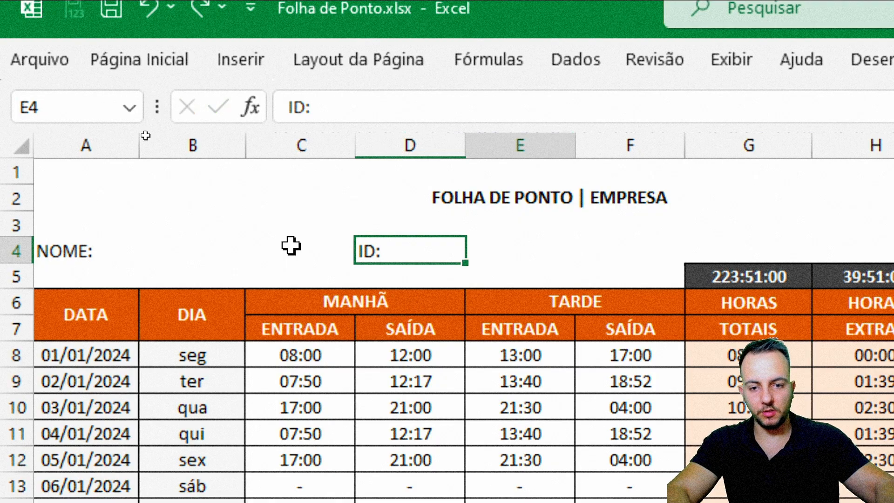
{"action": "left_click", "coordinate": [403, 246]}
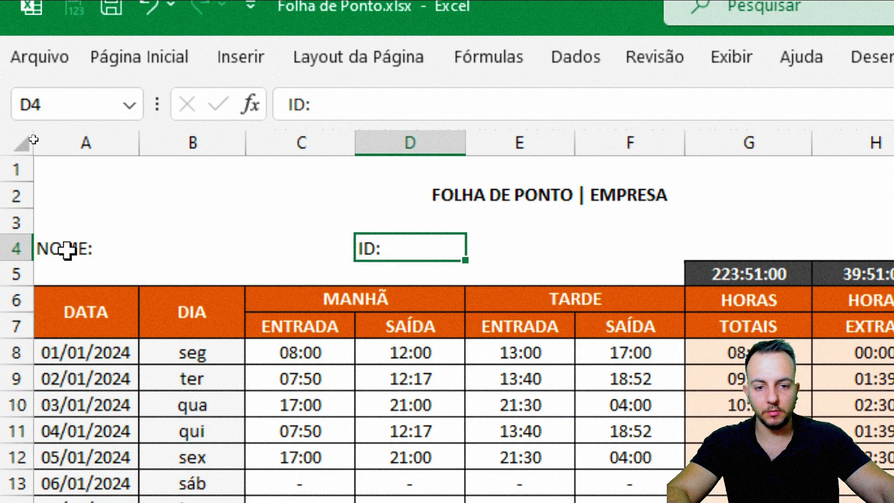
Step: Format the label row A4:E4 with middle vertical alignment, bold text and a bottom border
{"action": "left_click_drag", "start_coordinate": [68, 250], "coordinate": [558, 249]}
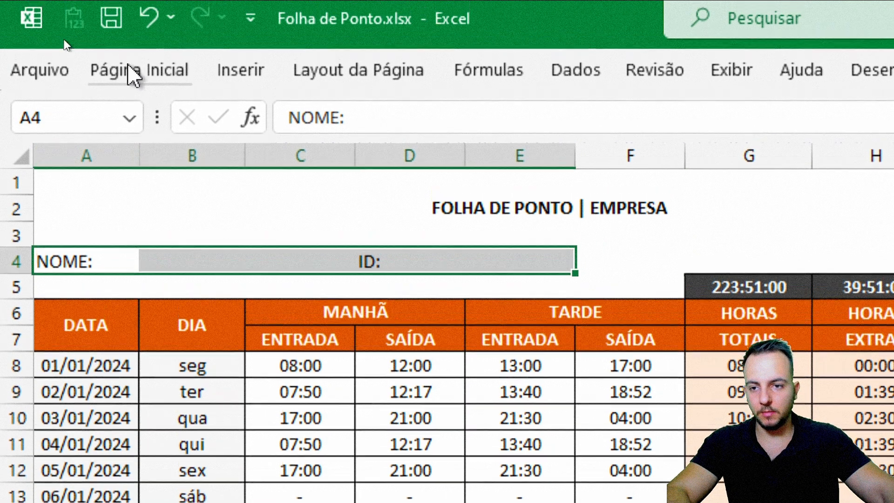
{"action": "left_click", "coordinate": [130, 54]}
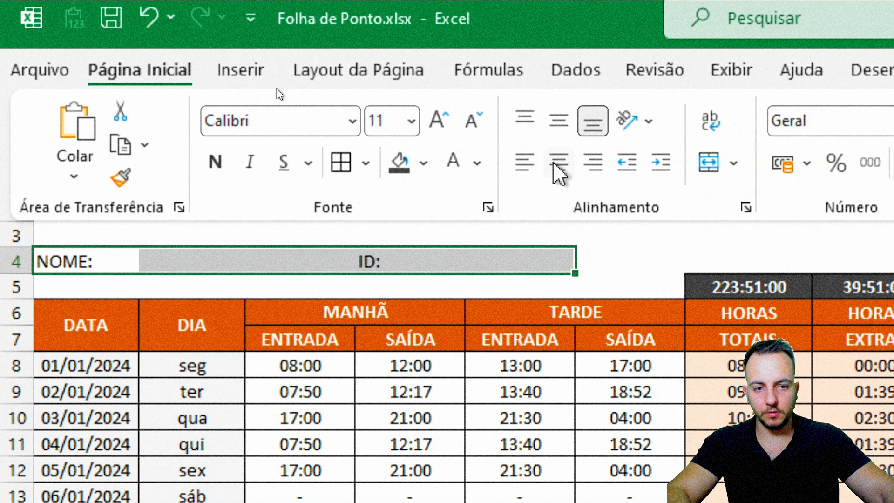
{"action": "left_click", "coordinate": [559, 128]}
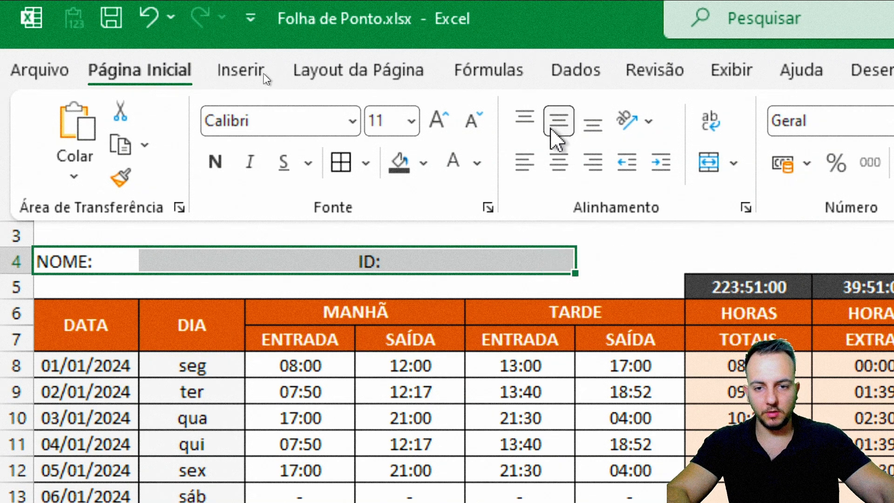
{"action": "left_click", "coordinate": [215, 163]}
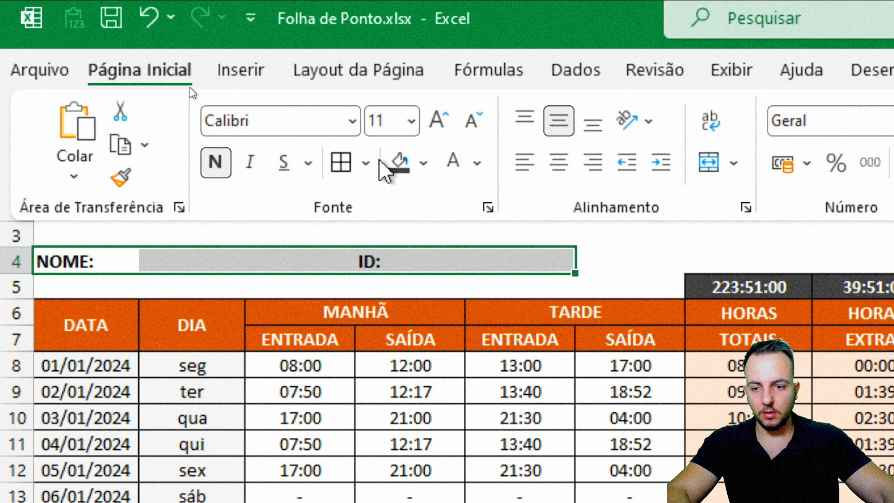
{"action": "left_click", "coordinate": [365, 163]}
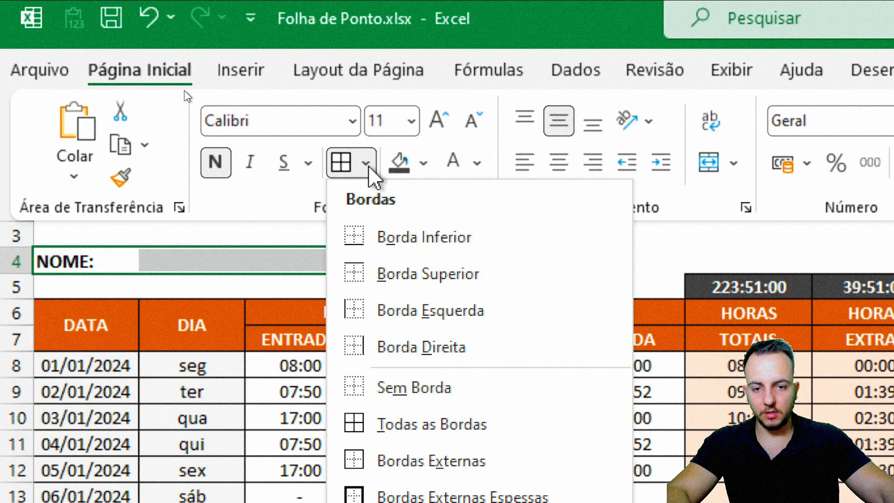
{"action": "left_click", "coordinate": [432, 250]}
{"action": "left_click", "coordinate": [317, 389]}
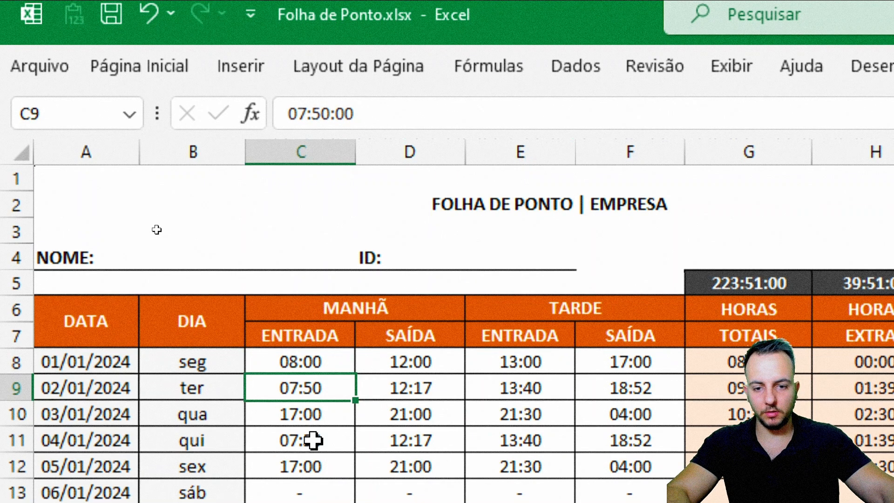
{"action": "left_click_drag", "start_coordinate": [179, 255], "coordinate": [326, 256]}
{"action": "left_click_drag", "start_coordinate": [385, 248], "coordinate": [478, 254]}
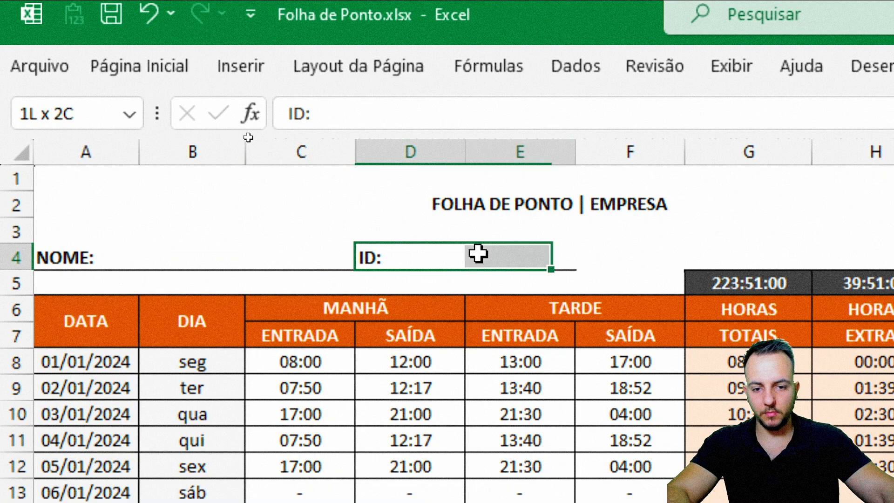
{"action": "left_click", "coordinate": [460, 356]}
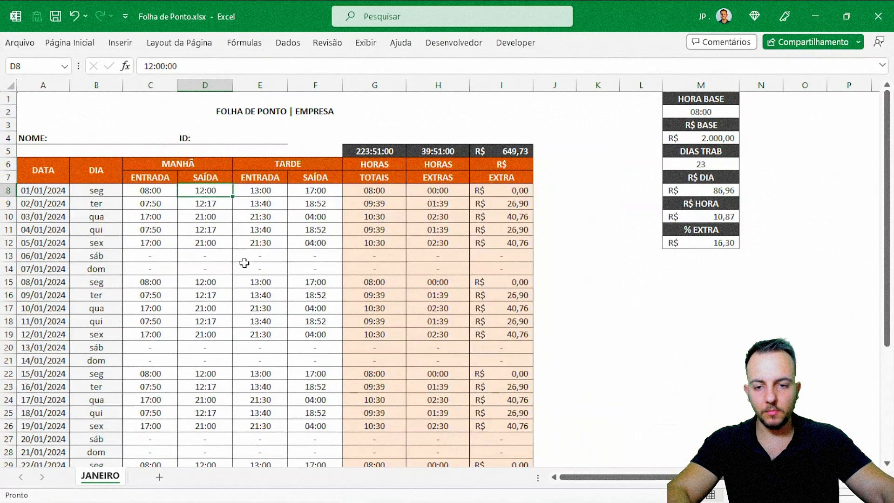
Step: Check the print preview of the JANEIRO timesheet and switch the worksheet to Page Break Preview
{"action": "left_click", "coordinate": [241, 269]}
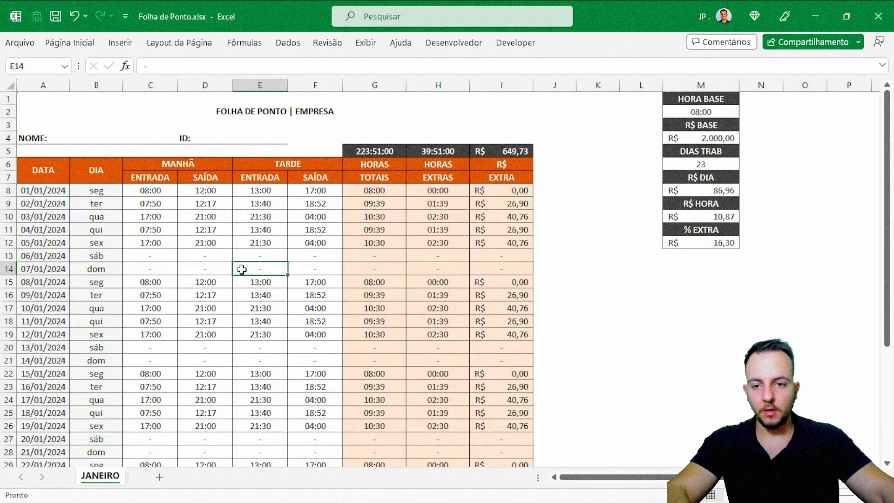
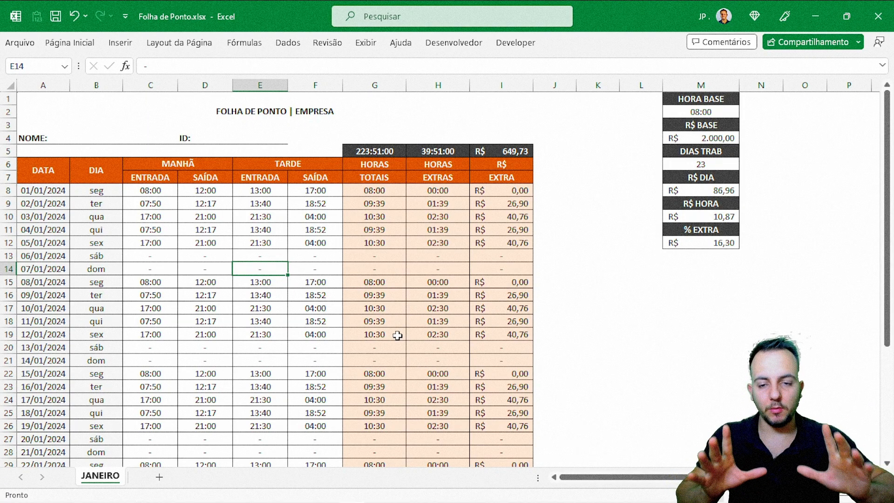
{"action": "key", "text": "ctrl+p"}
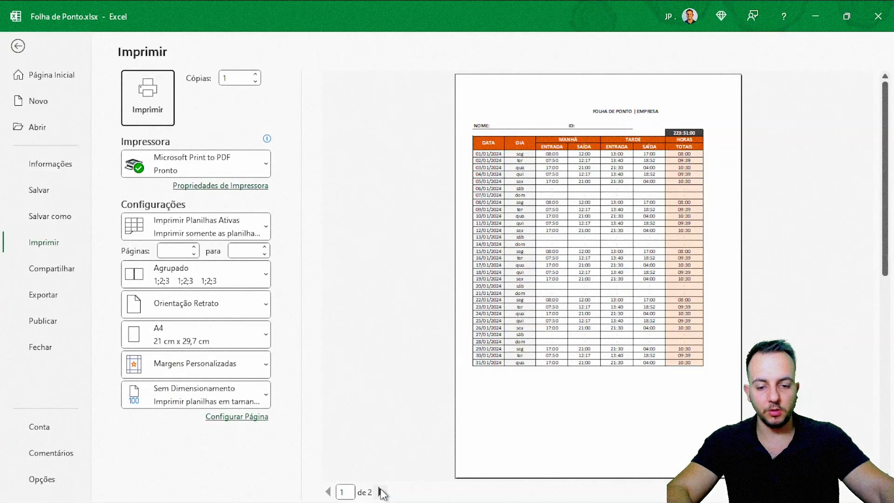
{"action": "left_click", "coordinate": [413, 481]}
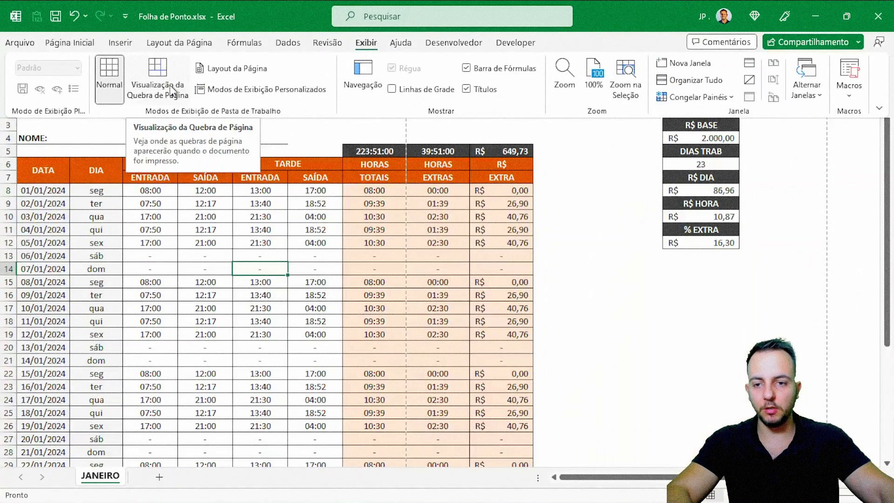
{"action": "left_click", "coordinate": [198, 138]}
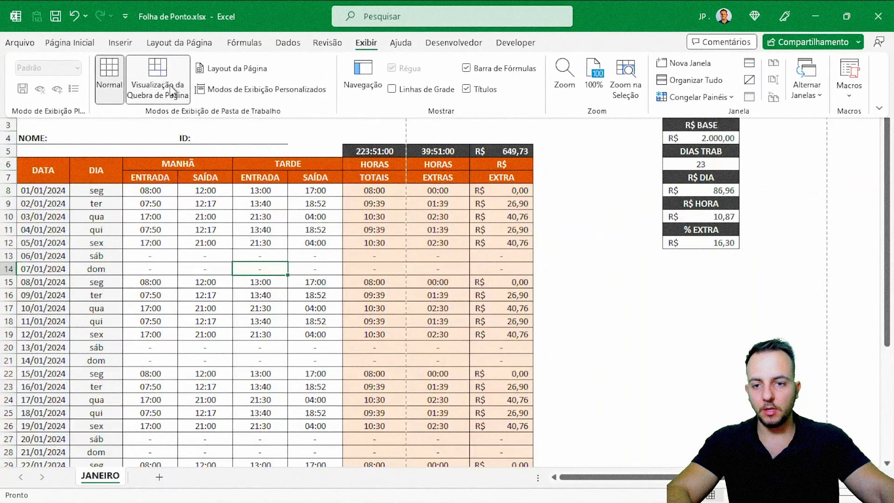
{"action": "key", "text": "ctrl+F1"}
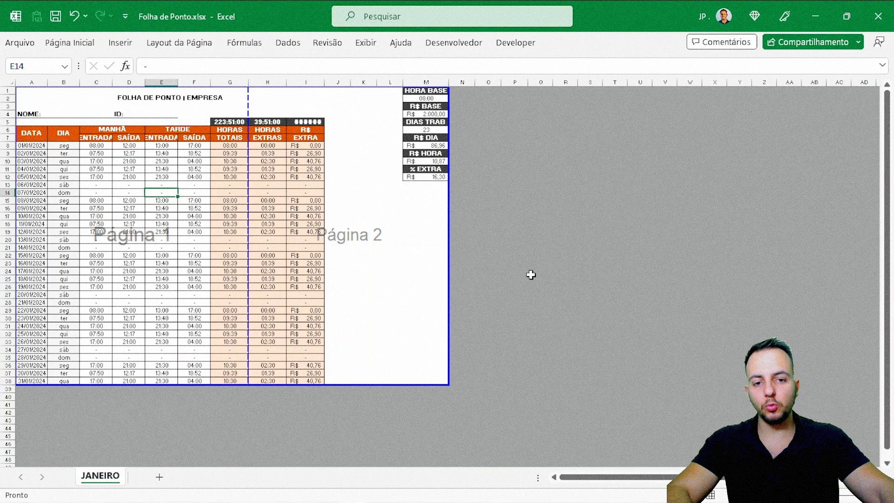
{"action": "left_click_drag", "start_coordinate": [507, 136], "coordinate": [693, 394]}
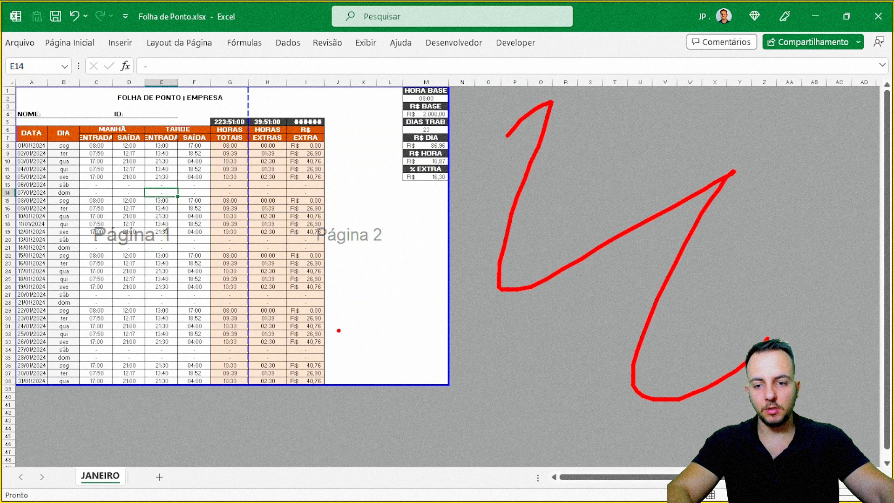
{"action": "mouse_move", "coordinate": [188, 218]}
{"action": "left_mouse_down"}
{"action": "mouse_move", "coordinate": [167, 283]}
{"action": "mouse_move", "coordinate": [100, 192]}
{"action": "left_mouse_up"}
{"action": "mouse_move", "coordinate": [389, 201]}
{"action": "left_mouse_down"}
{"action": "mouse_move", "coordinate": [372, 258]}
{"action": "mouse_move", "coordinate": [343, 197]}
{"action": "left_mouse_up"}
{"action": "key", "text": "Escape"}
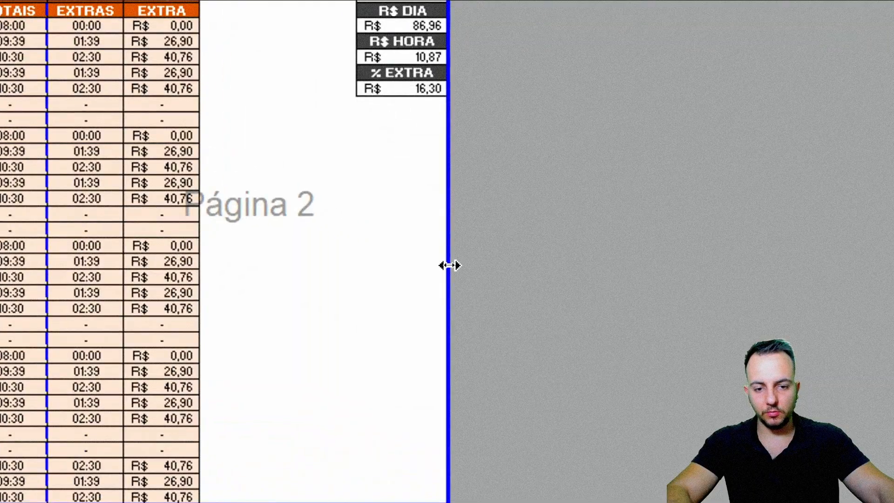
Step: Limit the print area to columns A through I and remove the page break after column G to fit one page
{"action": "left_click_drag", "start_coordinate": [448, 263], "coordinate": [343, 270]}
{"action": "left_click_drag", "start_coordinate": [236, 275], "coordinate": [200, 279]}
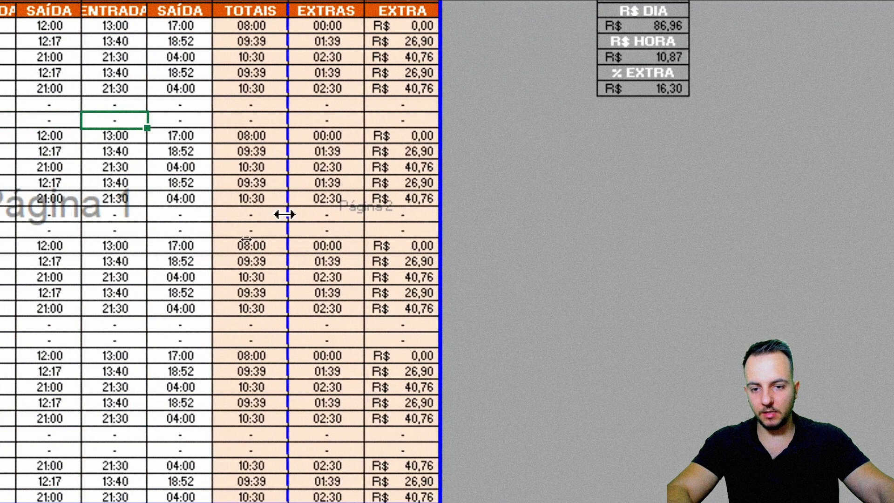
{"action": "left_click_drag", "start_coordinate": [289, 214], "coordinate": [442, 215]}
Step: Check the one-page print preview and return the worksheet to Normal view
{"action": "key", "text": "ctrl+p"}
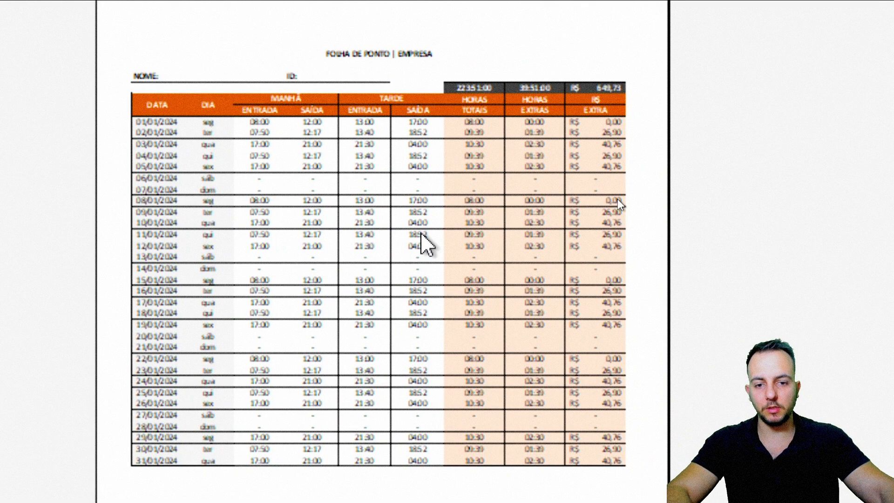
{"action": "key", "text": "Escape"}
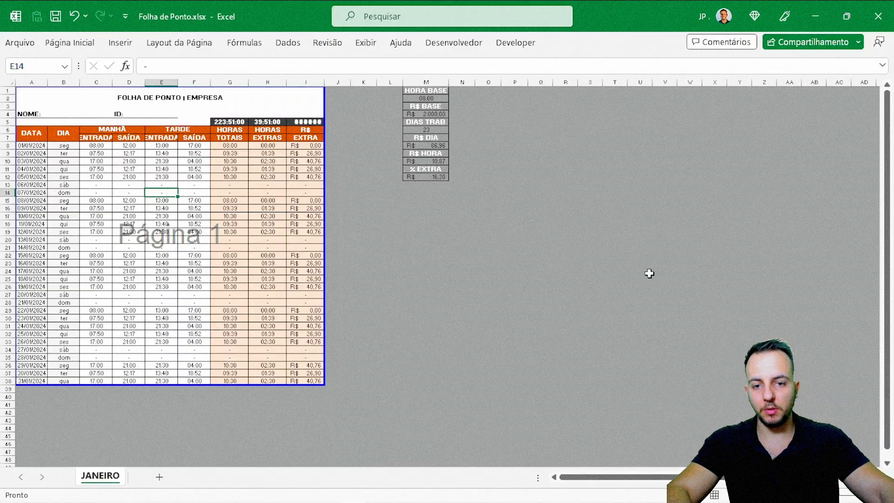
{"action": "left_click", "coordinate": [372, 47]}
{"action": "left_click", "coordinate": [111, 75]}
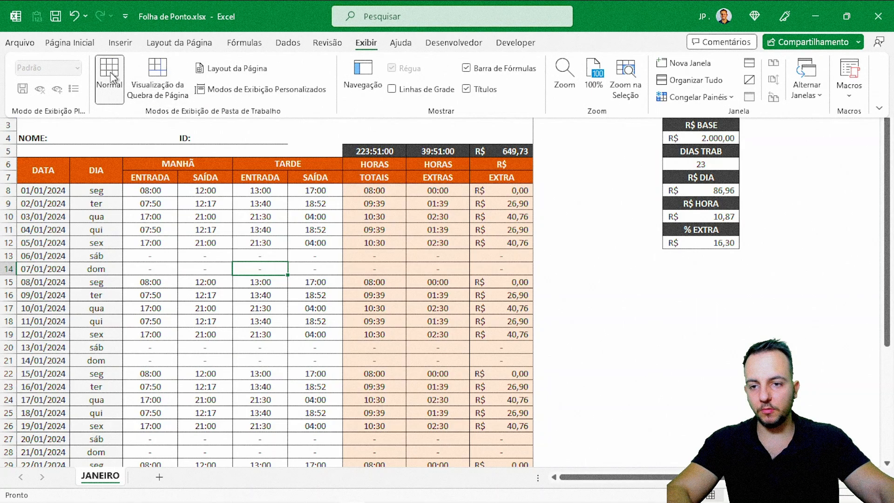
{"action": "left_click", "coordinate": [160, 210]}
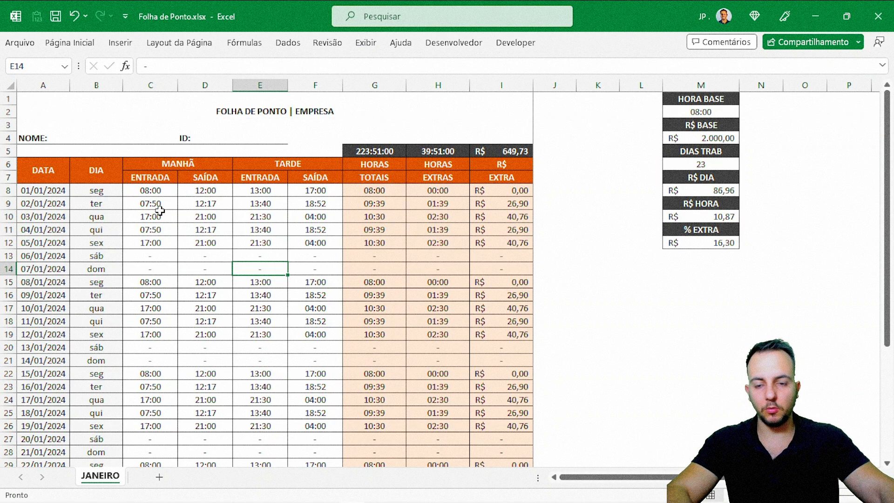
{"action": "left_click", "coordinate": [201, 215]}
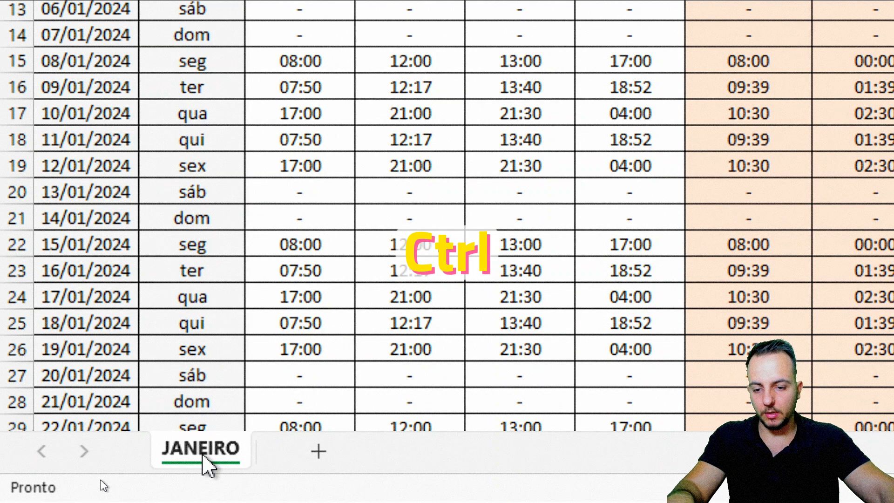
Step: Duplicate the JANEIRO worksheet and rename the copy FEVEREIRO
{"action": "left_click_drag", "start_coordinate": [201, 461], "coordinate": [263, 456]}
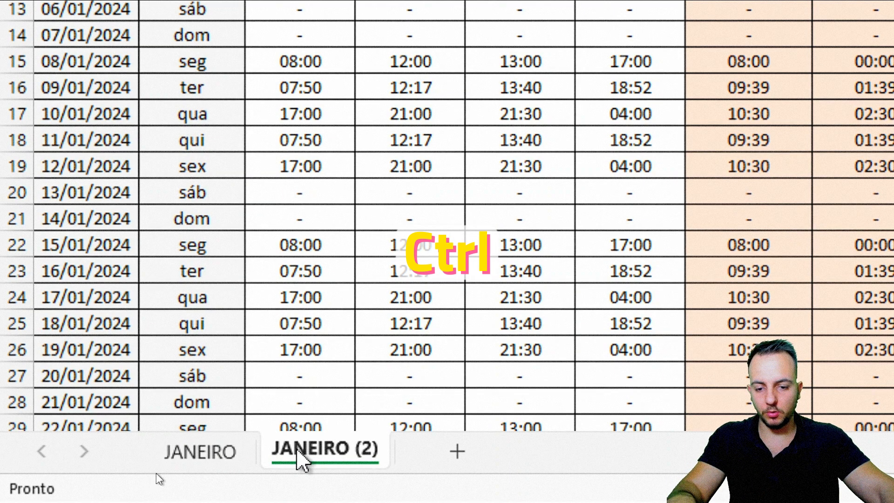
{"action": "right_click", "coordinate": [323, 454]}
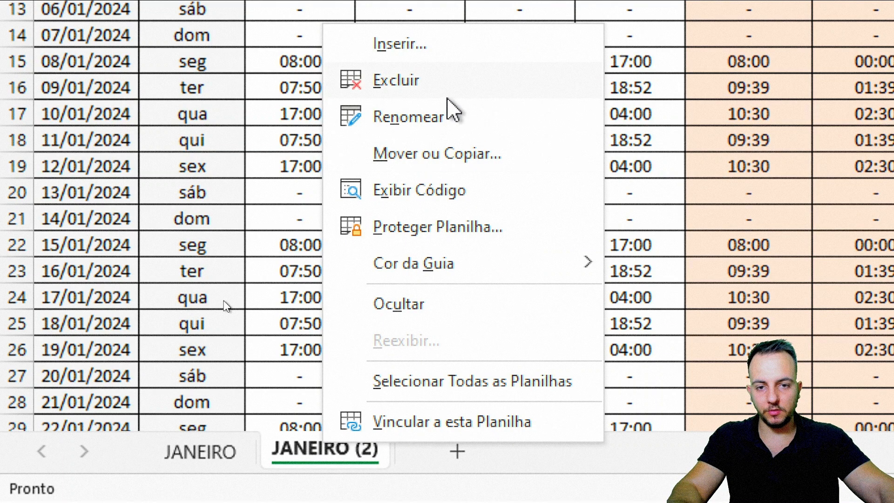
{"action": "left_click", "coordinate": [418, 114]}
{"action": "type", "text": "FEVEREIRO"}
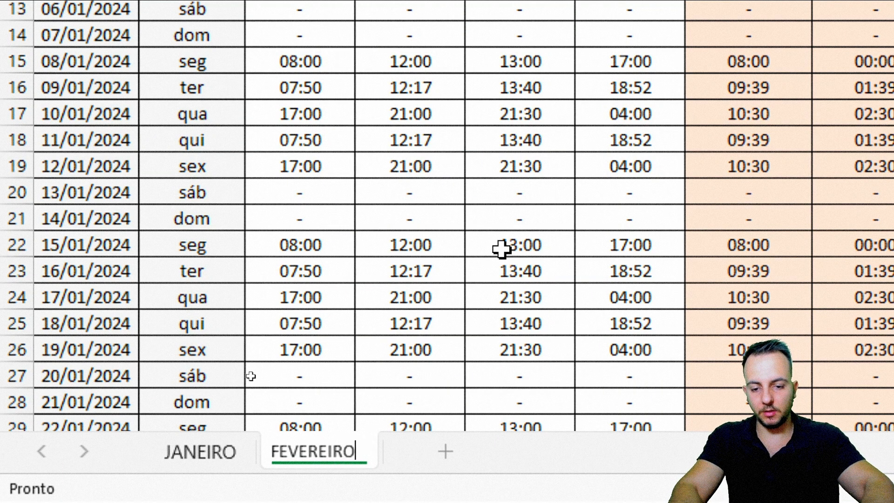
{"action": "key", "text": "Return"}
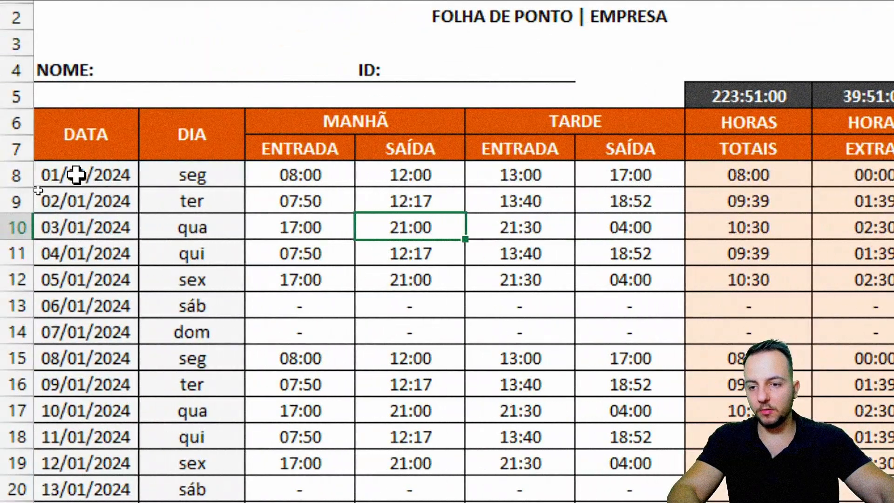
Step: Change the first date in A8 of the FEVEREIRO sheet to 01/02/2024
{"action": "left_click", "coordinate": [43, 187]}
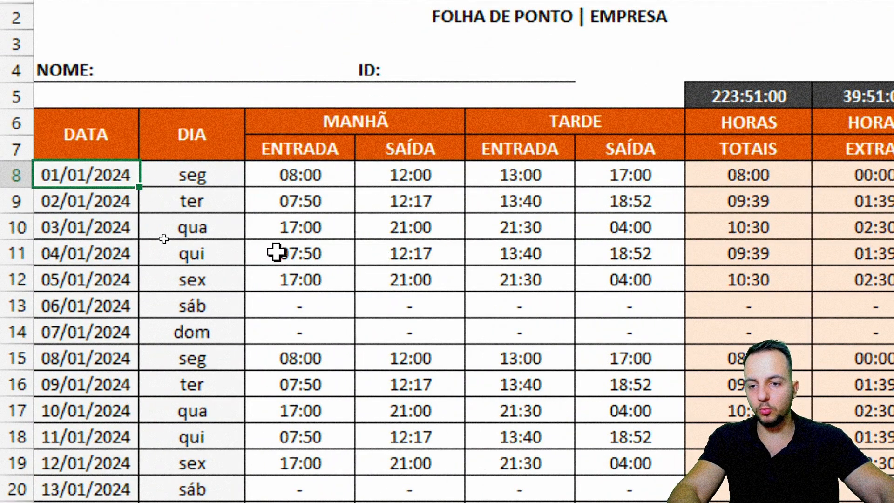
{"action": "key", "text": "F2"}
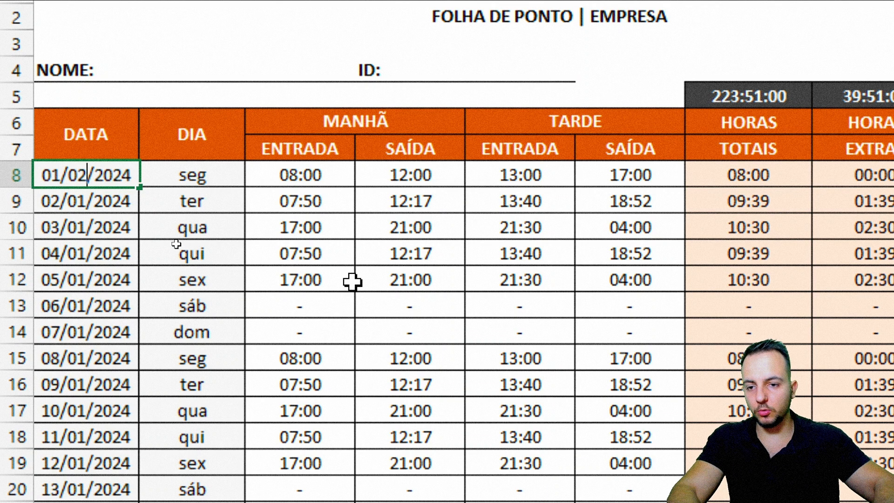
{"action": "key", "text": "Return"}
Step: Clear all morning and afternoon entry and exit times in C8:F38 of the FEVEREIRO sheet
{"action": "left_click_drag", "start_coordinate": [309, 173], "coordinate": [594, 166]}
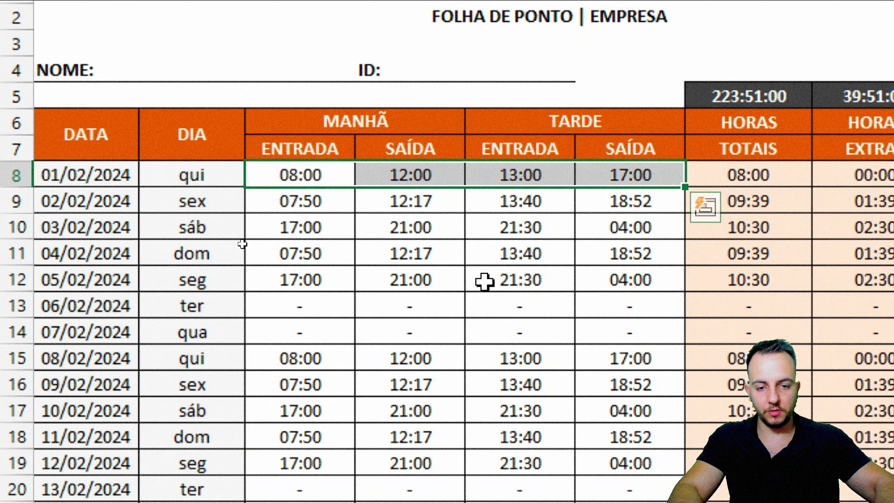
{"action": "key", "text": "ctrl+shift+Down"}
{"action": "key", "text": "ctrl+q"}
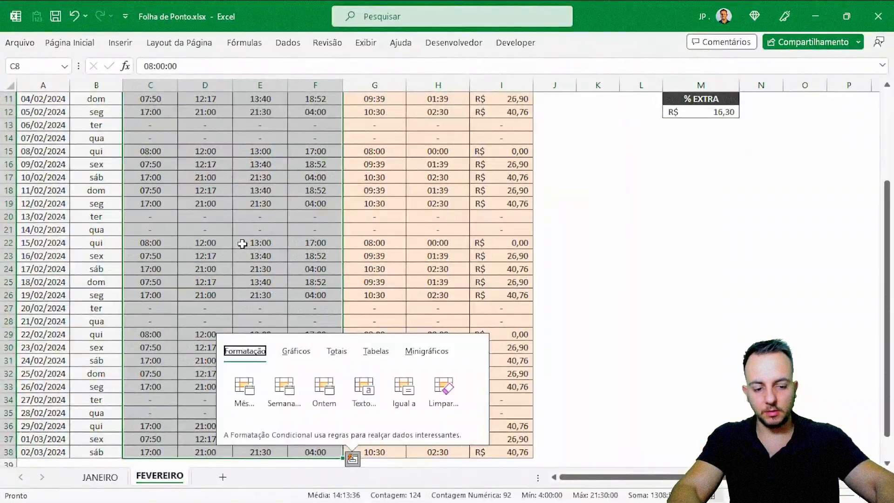
{"action": "key", "text": "Escape"}
{"action": "key", "text": "Delete"}
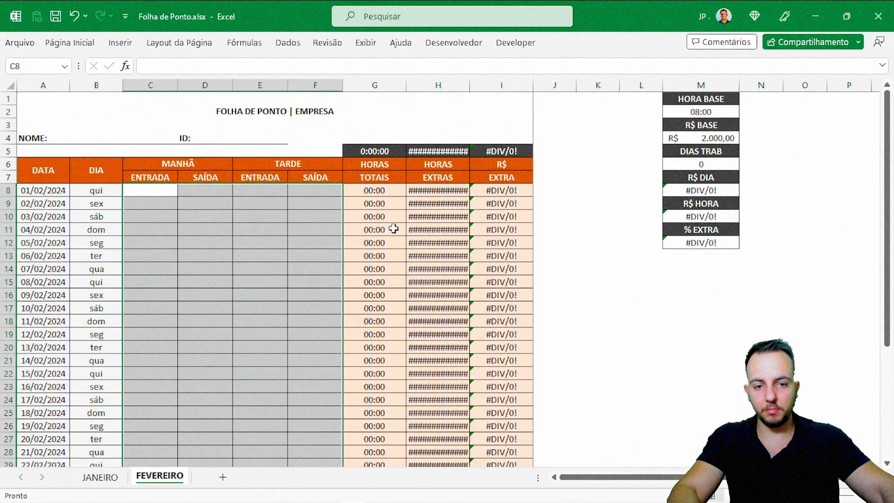
{"action": "left_click", "coordinate": [103, 102]}
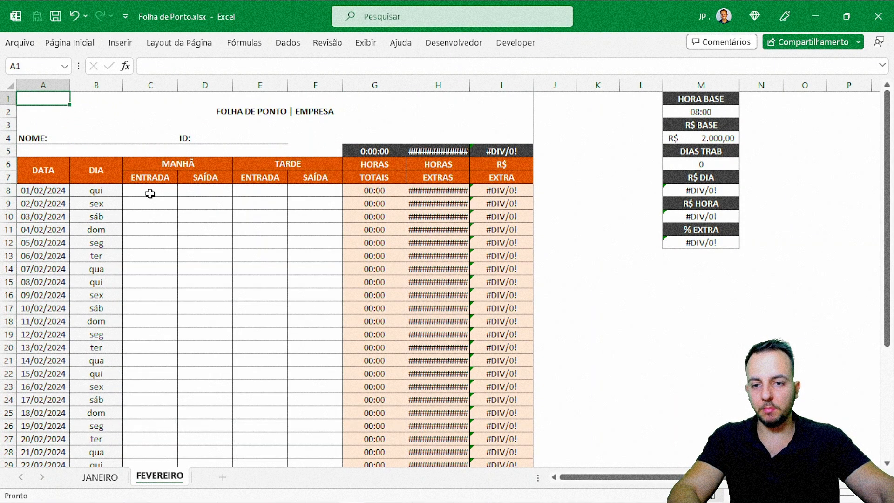
Step: Compare the weekend rows 10 and 11 of FEVEREIRO with the same rows and filled-in times on JANEIRO
{"action": "left_click_drag", "start_coordinate": [149, 193], "coordinate": [311, 282]}
{"action": "scroll", "coordinate": [173, 176], "scroll_direction": "up", "scroll_amount": 4}
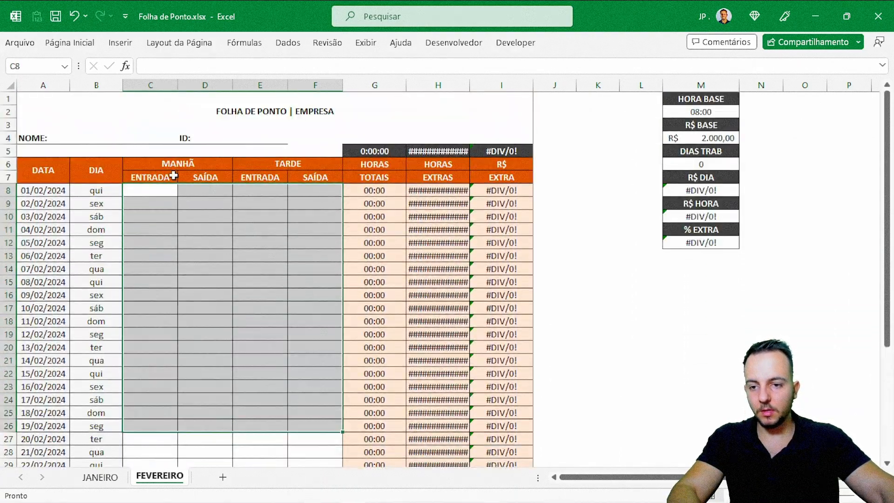
{"action": "left_click", "coordinate": [91, 221]}
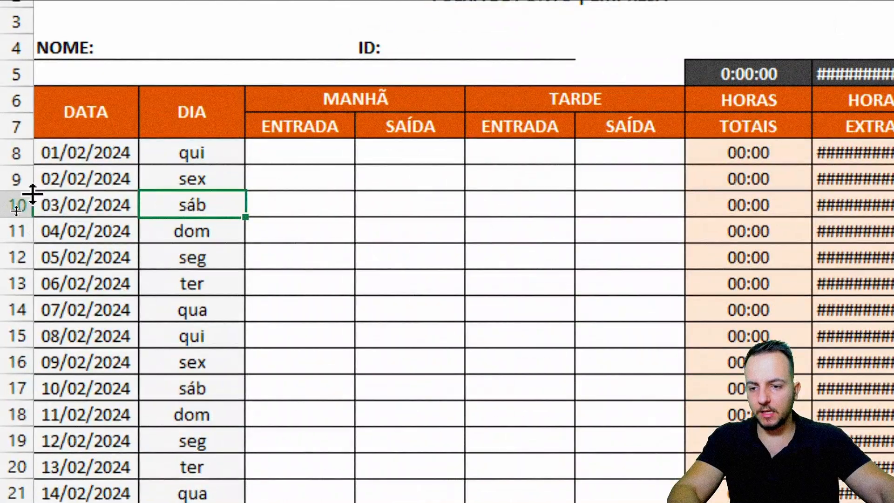
{"action": "left_click_drag", "start_coordinate": [16, 205], "coordinate": [13, 229]}
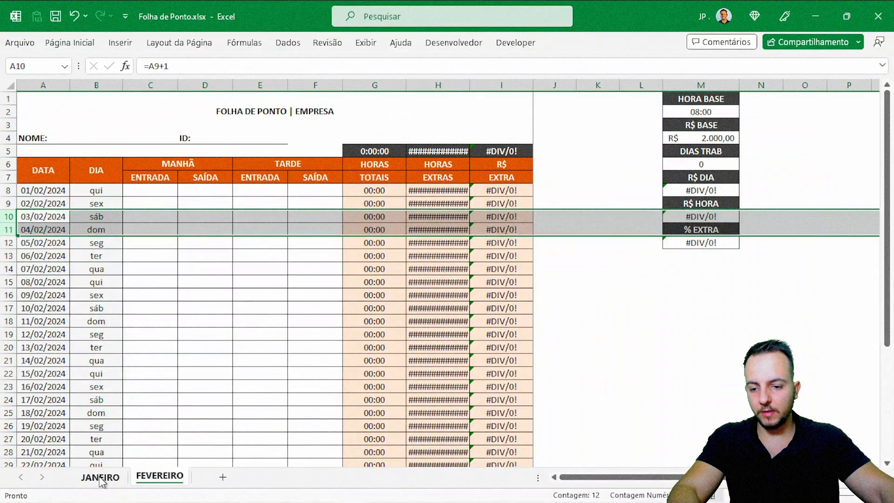
{"action": "left_click", "coordinate": [102, 477]}
{"action": "left_click", "coordinate": [10, 215]}
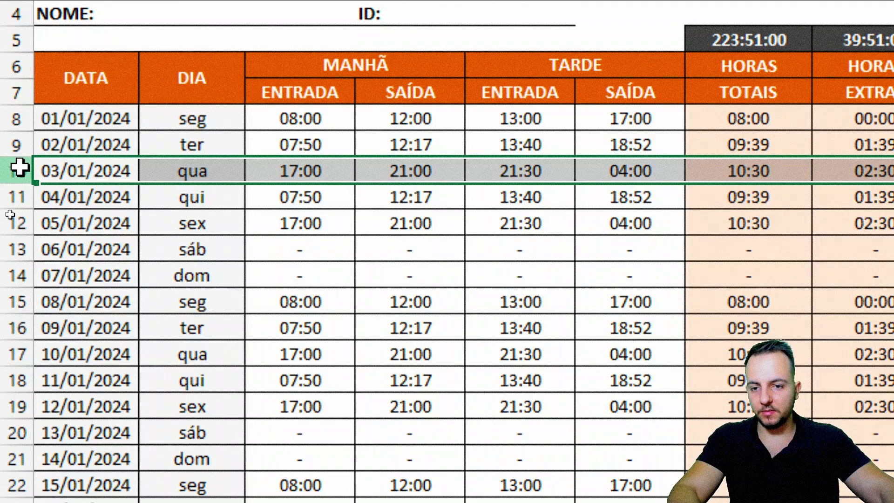
{"action": "left_click_drag", "start_coordinate": [20, 168], "coordinate": [13, 196]}
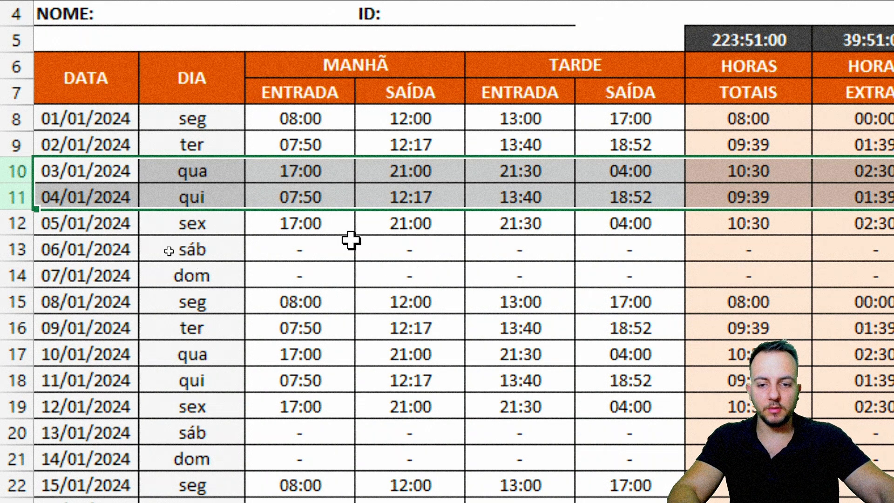
{"action": "left_click_drag", "start_coordinate": [347, 247], "coordinate": [631, 255]}
{"action": "left_click_drag", "start_coordinate": [326, 113], "coordinate": [688, 482]}
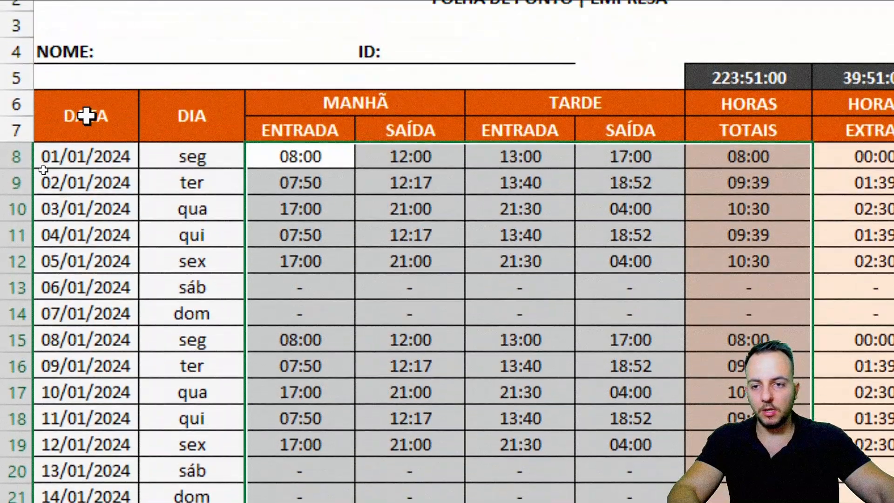
{"action": "left_click", "coordinate": [86, 78]}
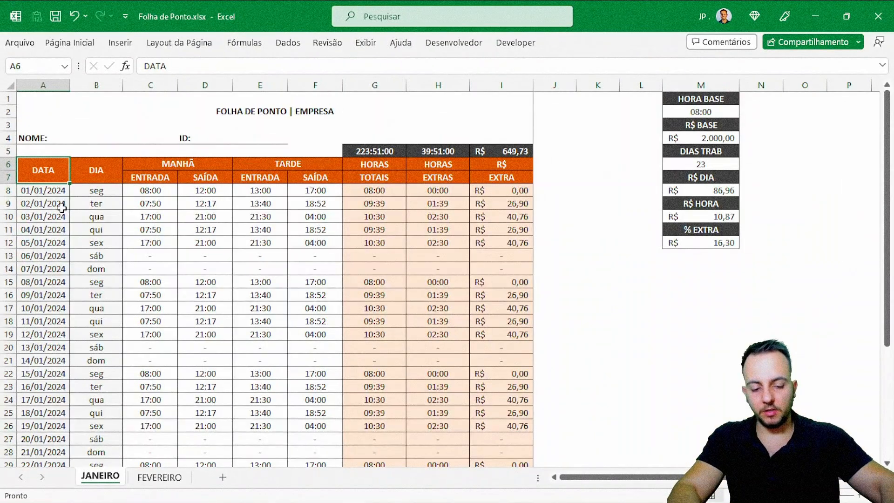
Step: Examine the date column, the weekday formula in B9 and the row 5 totals on the FEVEREIRO sheet
{"action": "left_click", "coordinate": [154, 476]}
{"action": "left_click_drag", "start_coordinate": [57, 190], "coordinate": [42, 283]}
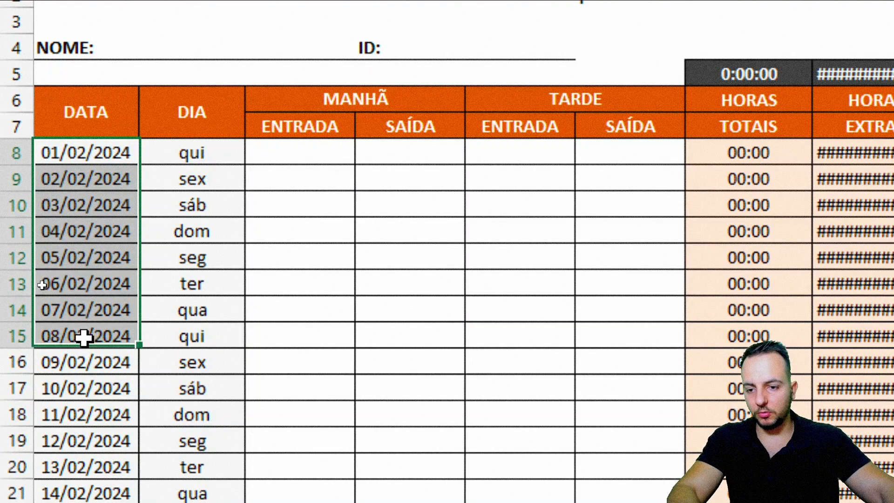
{"action": "left_click_drag", "start_coordinate": [84, 337], "coordinate": [85, 422]}
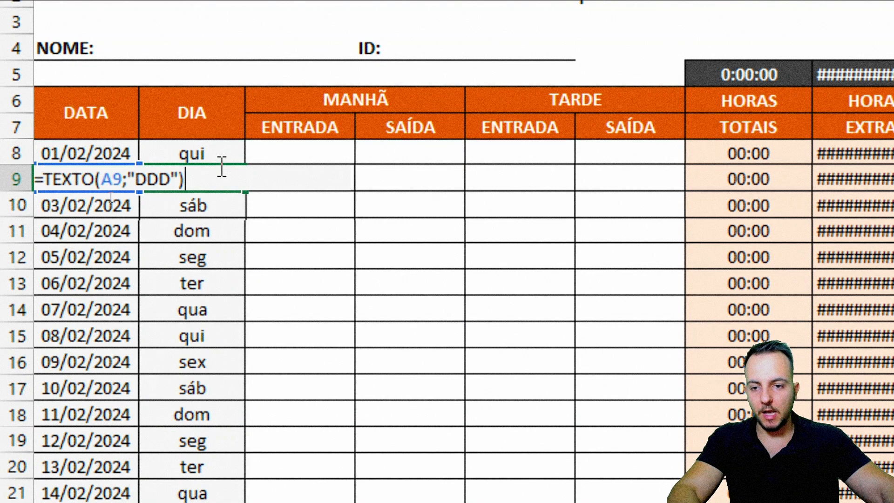
{"action": "key", "text": "ctrl+Return"}
{"action": "left_click_drag", "start_coordinate": [230, 154], "coordinate": [211, 335]}
{"action": "left_click", "coordinate": [128, 93]}
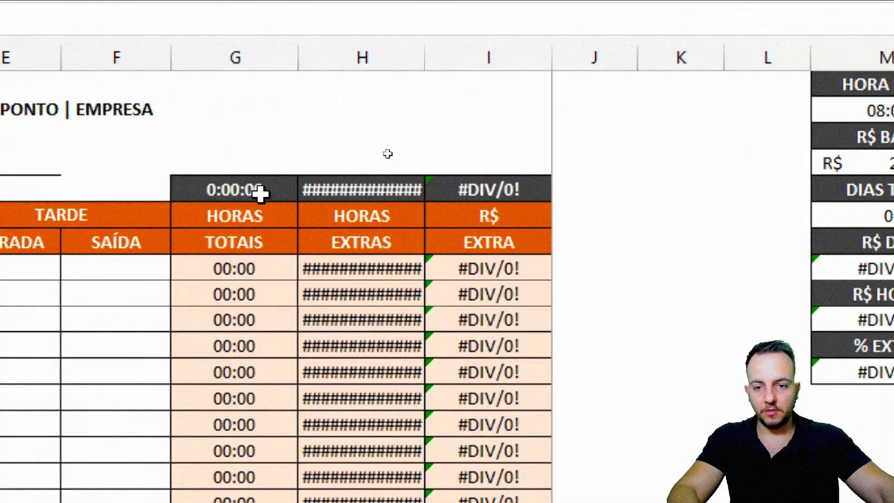
{"action": "double_click", "coordinate": [775, 79]}
{"action": "key", "text": "Escape"}
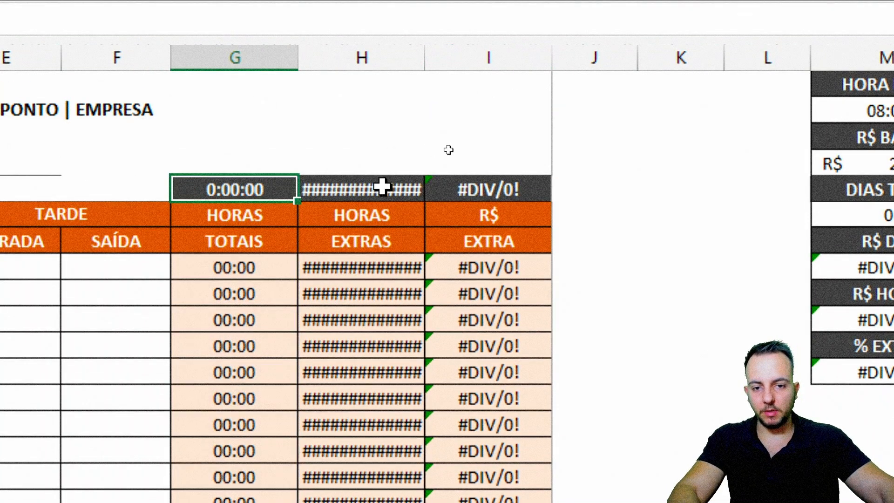
Step: Examine the row 5 totals, the calculated cells from G8 to I13, the base values in column M and the I8 overtime pay formula on FEVEREIRO
{"action": "double_click", "coordinate": [381, 186]}
{"action": "key", "text": "Escape"}
{"action": "double_click", "coordinate": [465, 185]}
{"action": "key", "text": "Escape"}
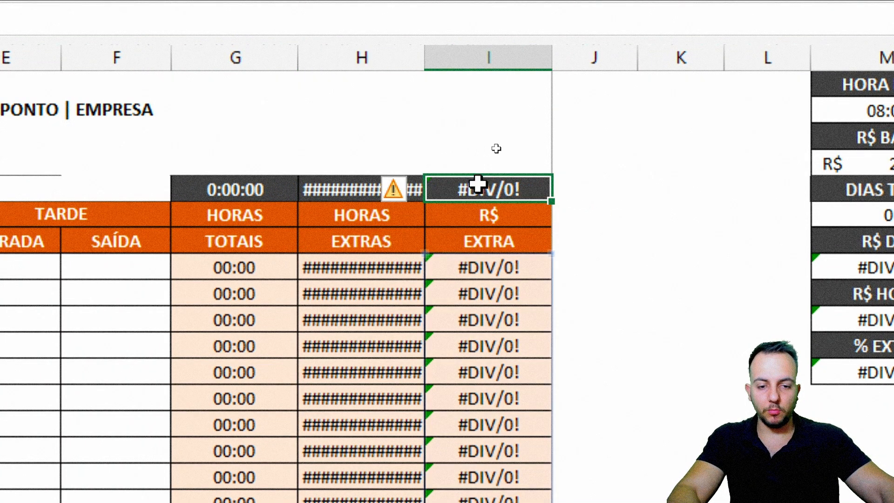
{"action": "left_click_drag", "start_coordinate": [186, 268], "coordinate": [513, 410]}
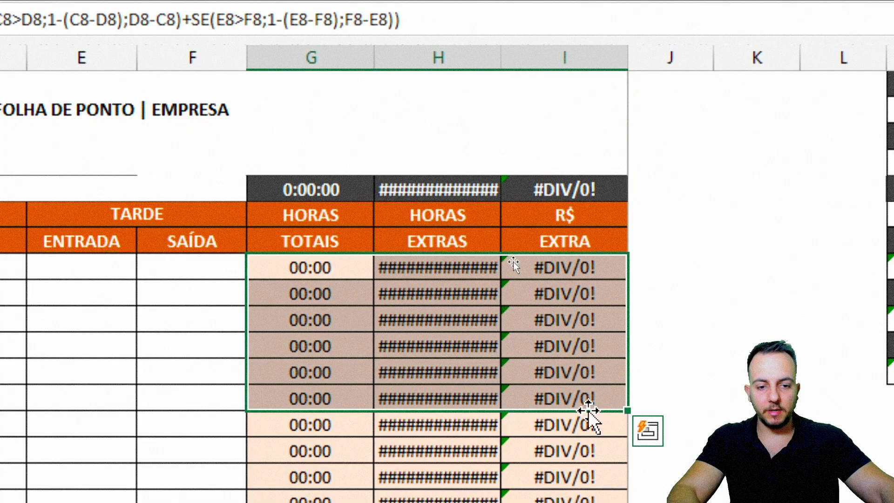
{"action": "left_click", "coordinate": [223, 283]}
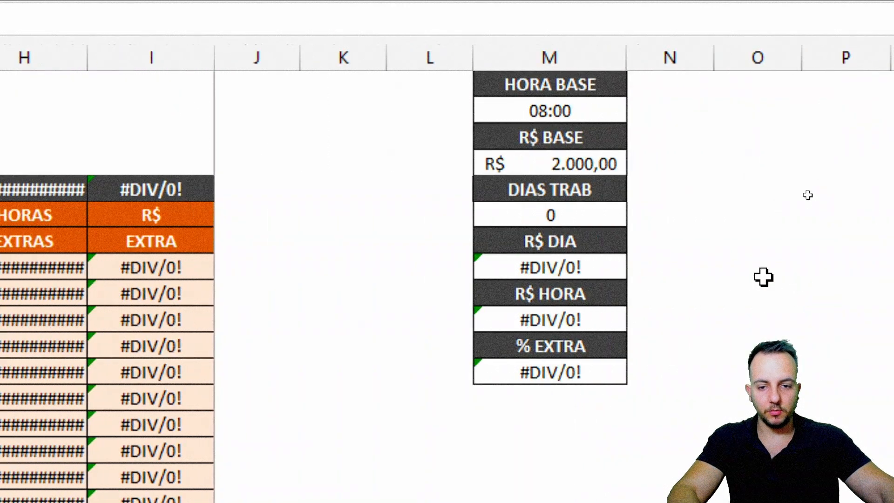
{"action": "left_click_drag", "start_coordinate": [577, 89], "coordinate": [535, 368]}
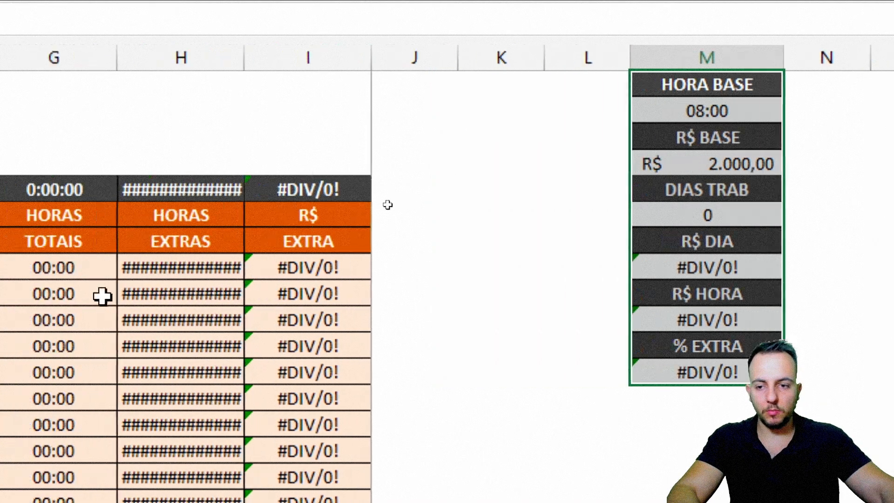
{"action": "double_click", "coordinate": [328, 268]}
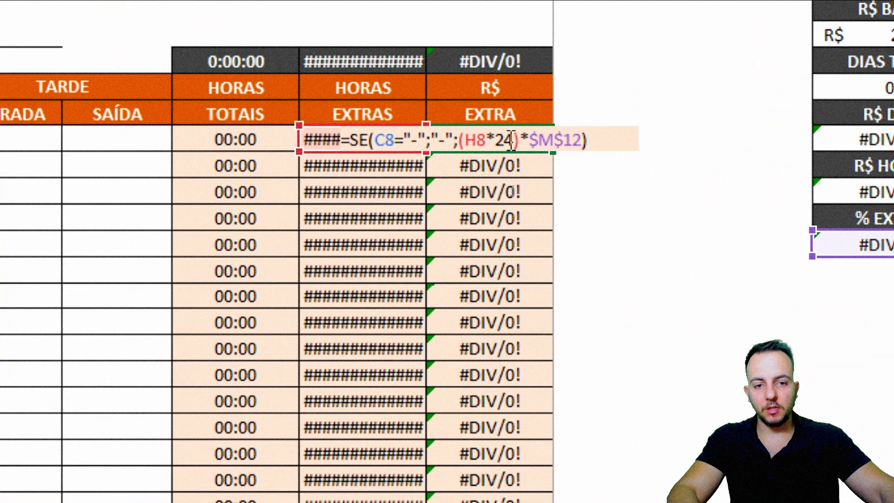
{"action": "left_click", "coordinate": [510, 140]}
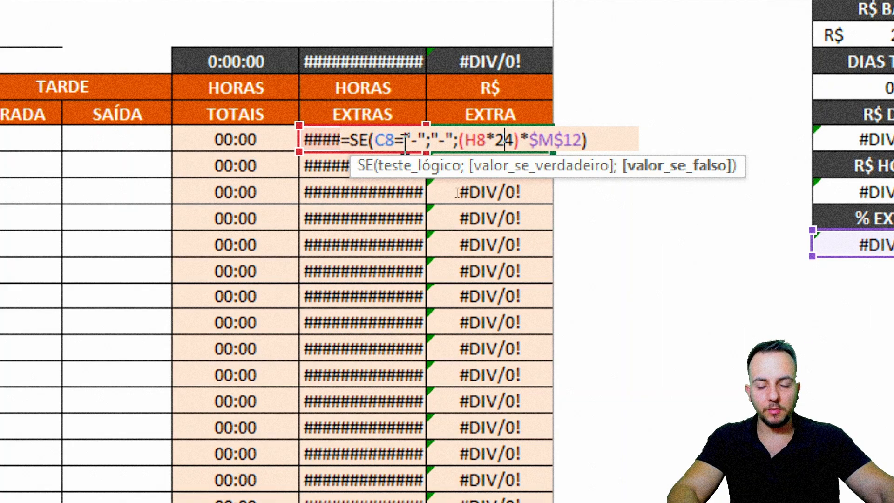
{"action": "left_click_drag", "start_coordinate": [352, 140], "coordinate": [627, 159]}
{"action": "key", "text": "Escape"}
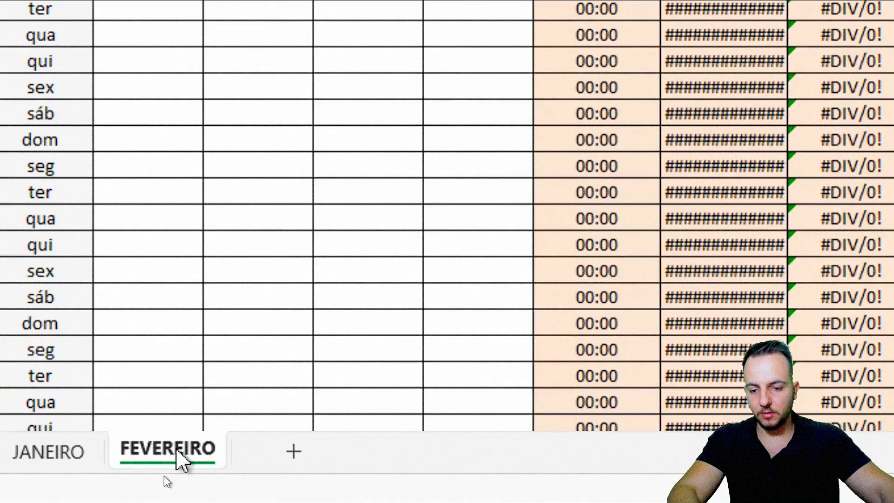
Step: Delete the FEVEREIRO sheet permanently from the workbook
{"action": "right_click", "coordinate": [164, 475]}
{"action": "left_click", "coordinate": [317, 93]}
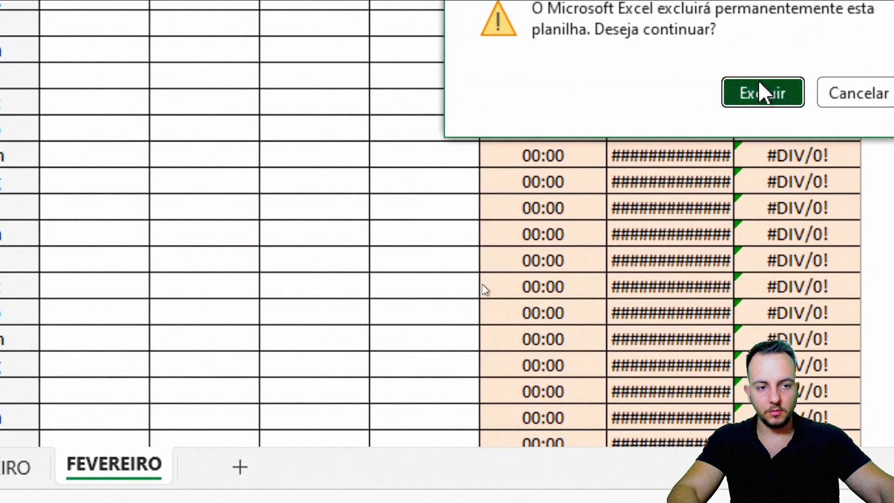
{"action": "left_click", "coordinate": [813, 76]}
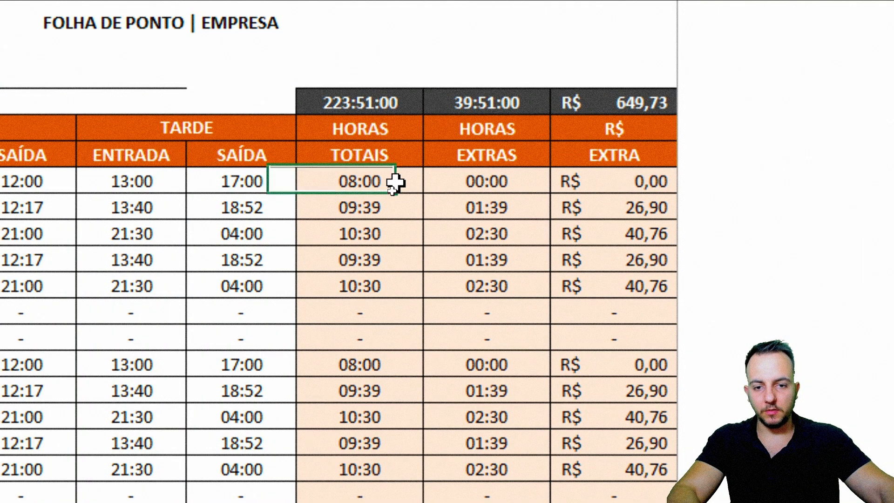
Step: Wrap the G8 total hours formula in an outer SE(C8="";"-";…) test for empty entries and fill it down column G
{"action": "double_click", "coordinate": [395, 182]}
{"action": "key", "text": "Escape"}
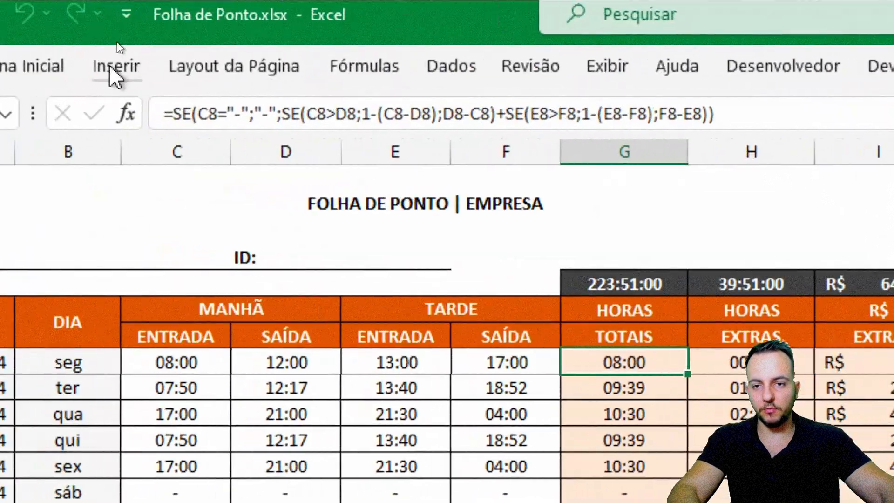
{"action": "left_click", "coordinate": [740, 113]}
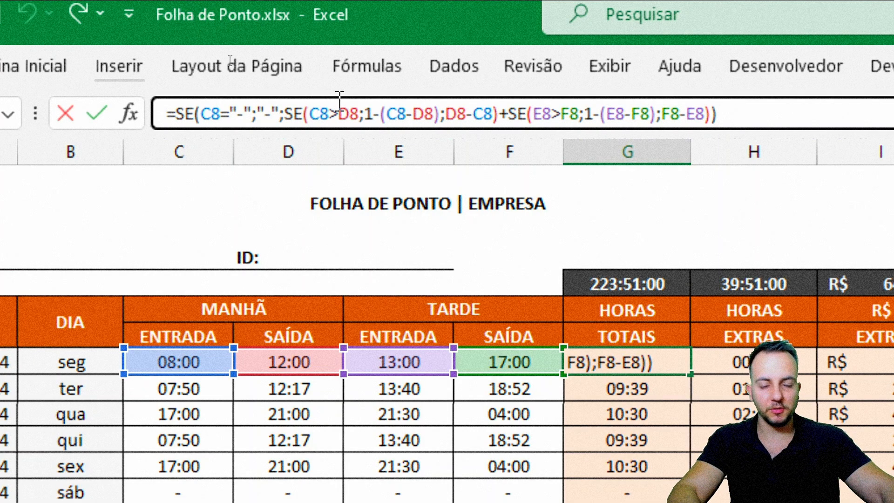
{"action": "left_click", "coordinate": [178, 113]}
{"action": "type", "text": "SE"}
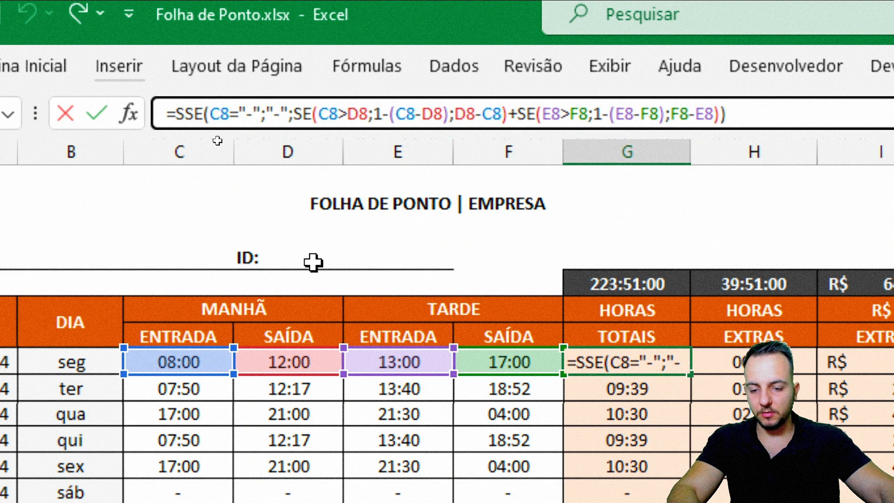
{"action": "double_click", "coordinate": [239, 157]}
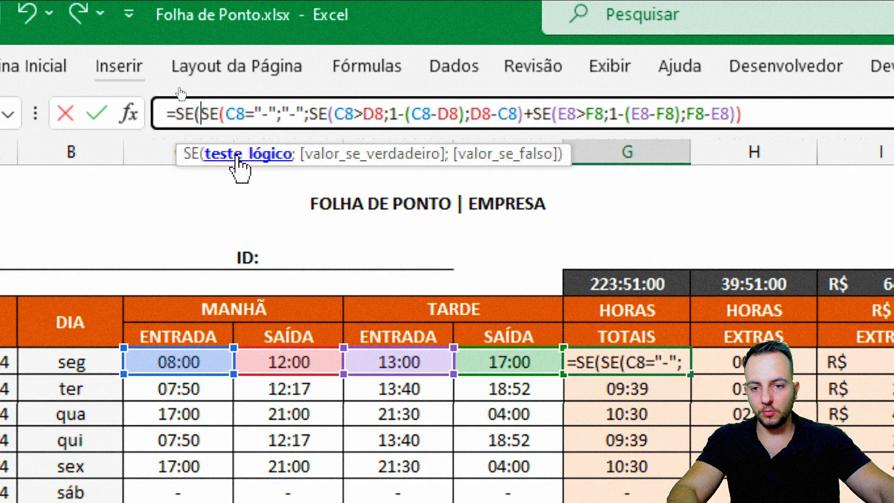
{"action": "left_click", "coordinate": [169, 361]}
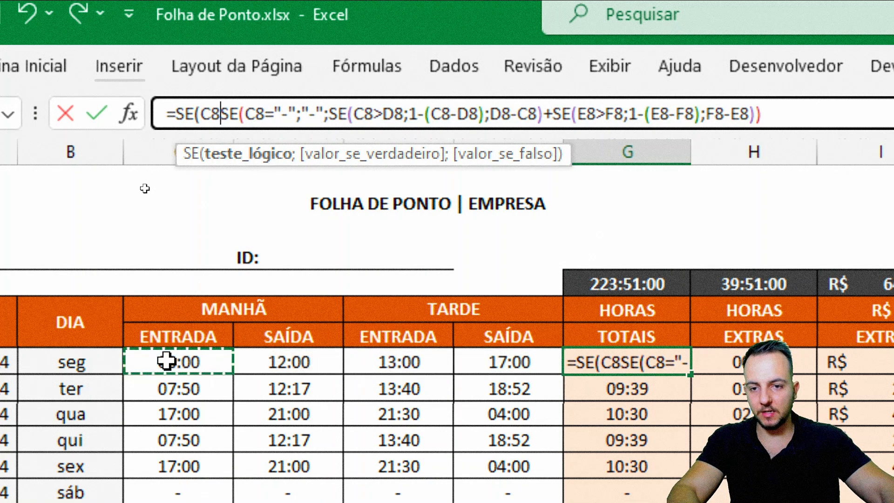
{"action": "type", "text": "=\"\""}
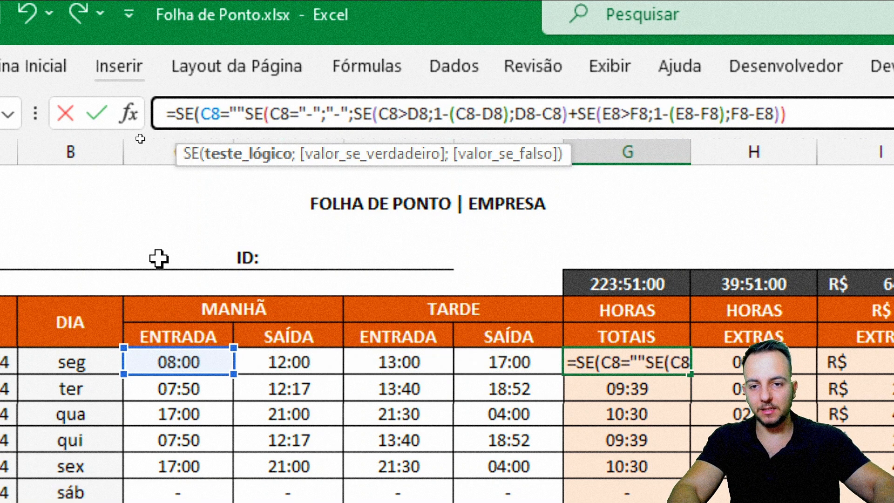
{"action": "type", "text": ";"}
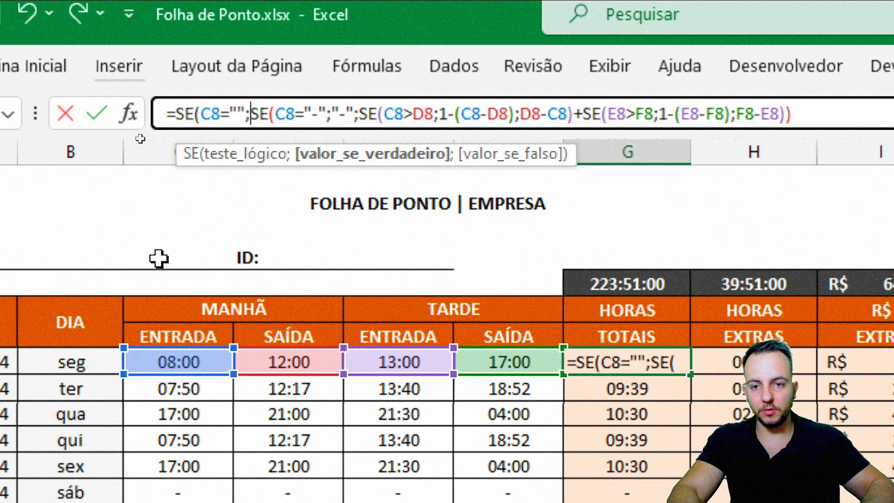
{"action": "type", "text": "\"-"}
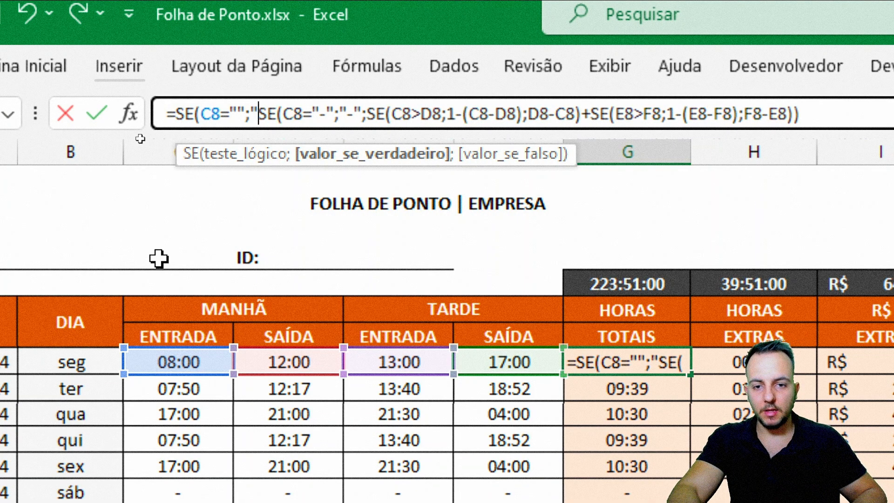
{"action": "type", "text": "\""}
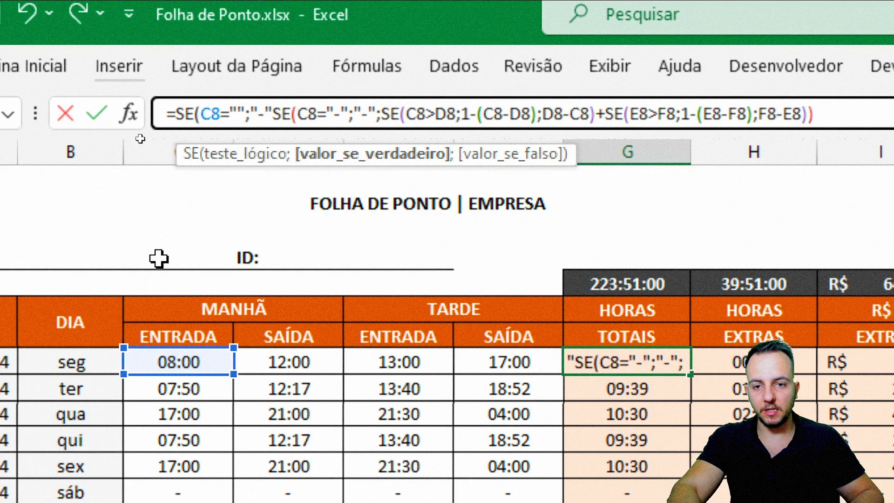
{"action": "type", "text": ";"}
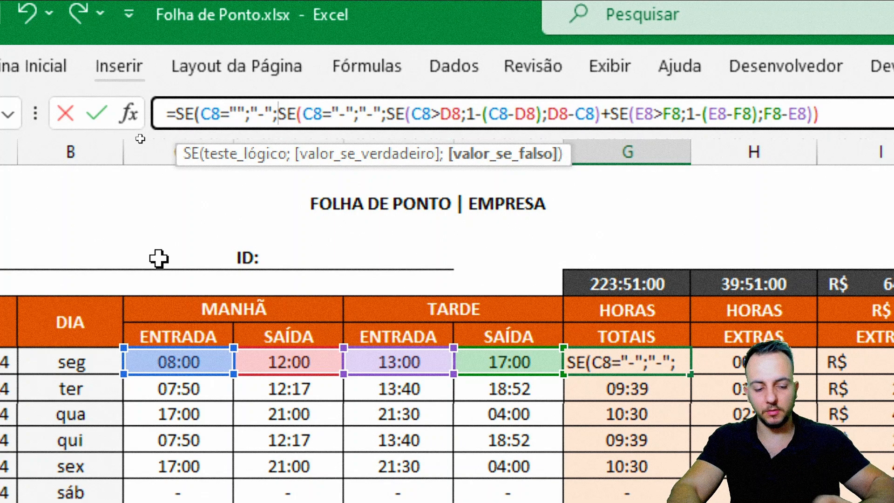
{"action": "key", "text": "Return"}
{"action": "key", "text": "Return"}
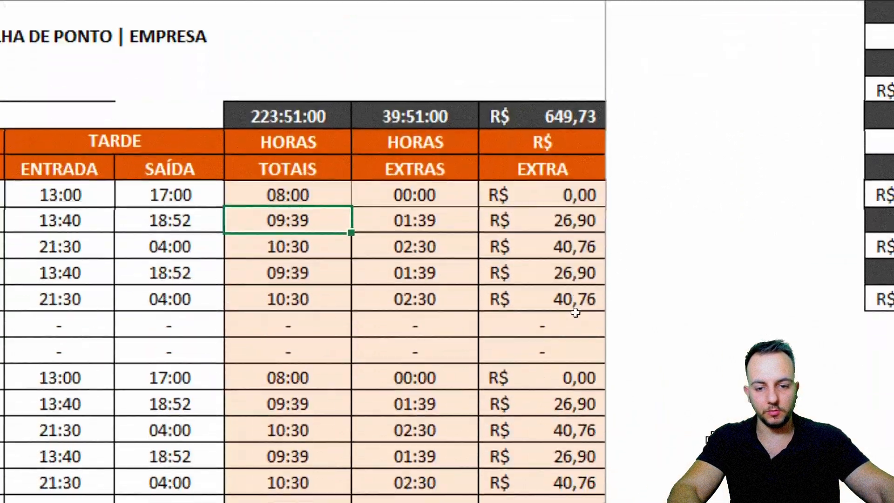
{"action": "left_click", "coordinate": [319, 199]}
{"action": "double_click", "coordinate": [350, 205]}
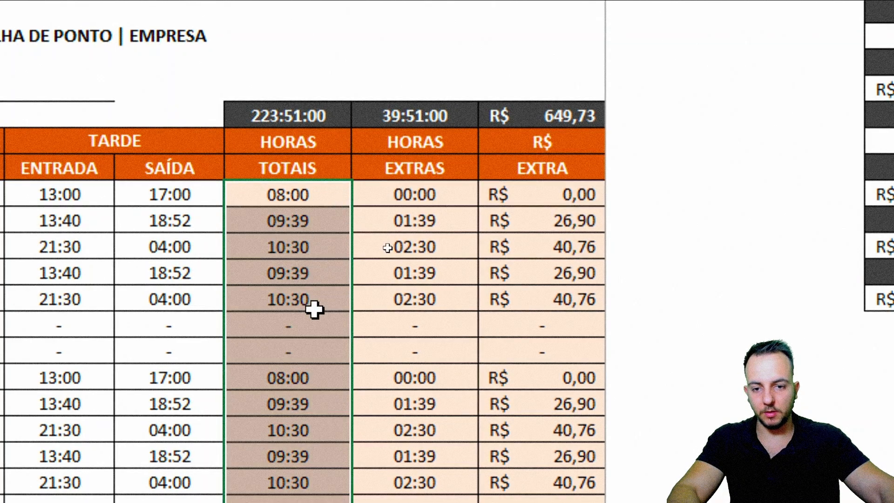
Step: Change the H8 overtime hours formula to =SE(C8="";"-";SE(C8="-";"-";G8-$M$2)), accepting the closing parenthesis correction
{"action": "left_click", "coordinate": [415, 194]}
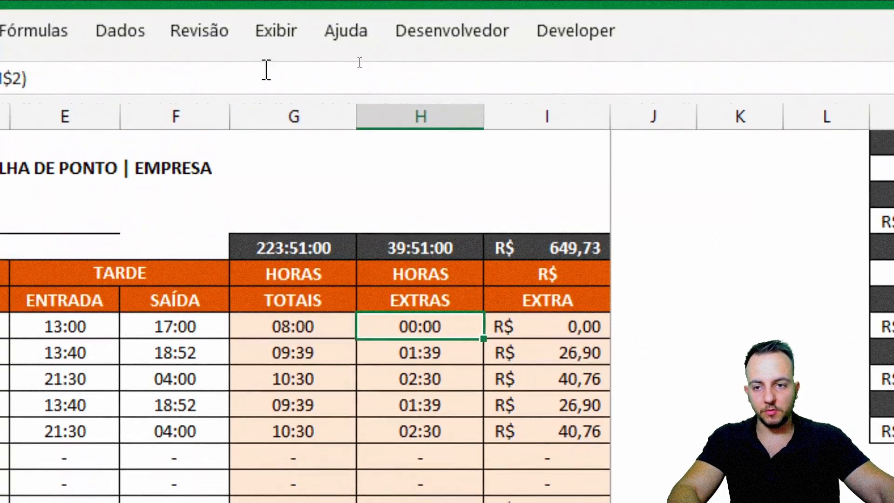
{"action": "left_click", "coordinate": [266, 69]}
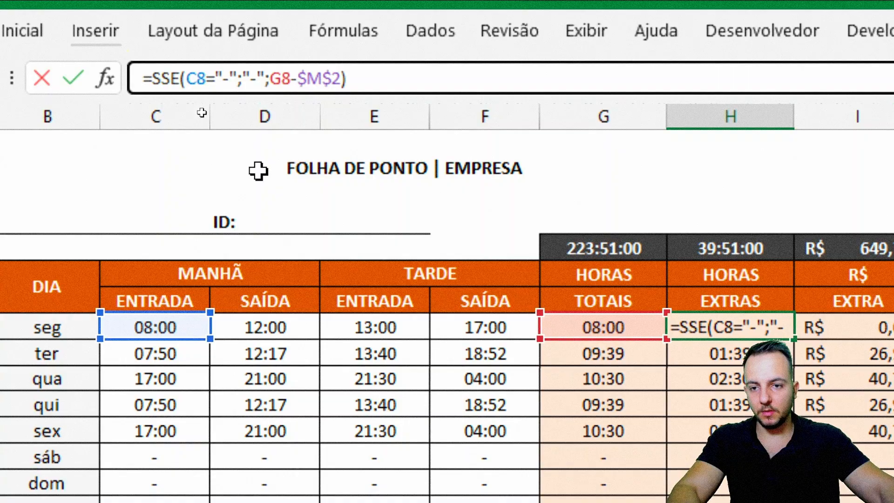
{"action": "type", "text": "E(SE(C8=\"-\";\"-\";G8-$M"}
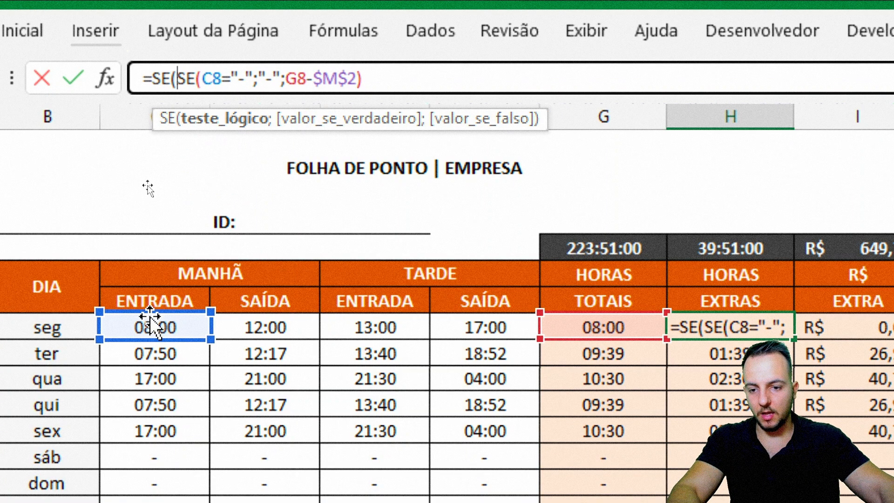
{"action": "left_click", "coordinate": [150, 322]}
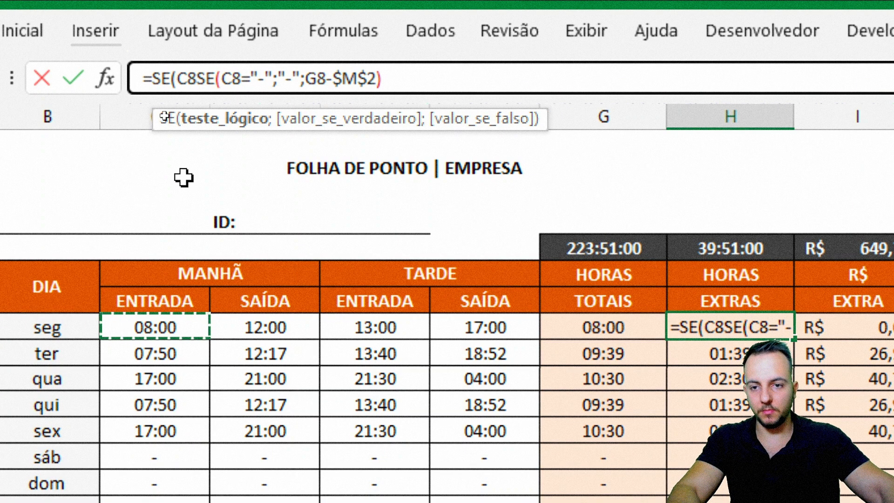
{"action": "type", "text": "=\"\""}
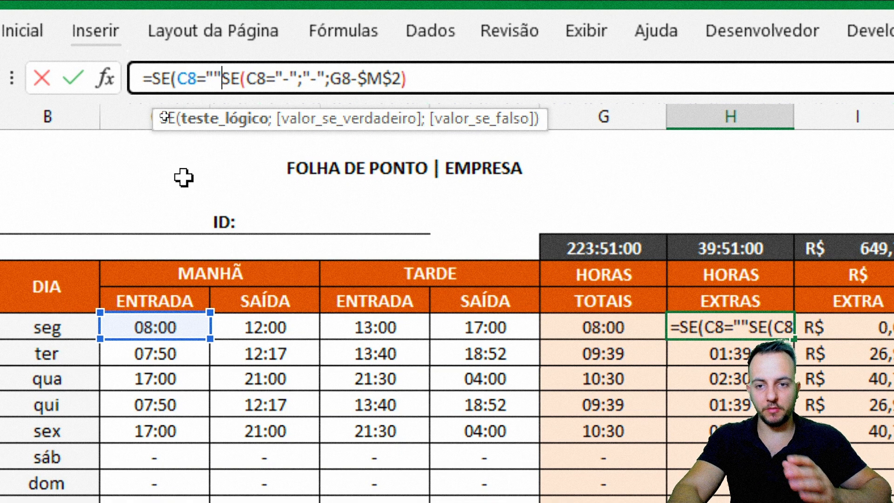
{"action": "type", "text": ";"}
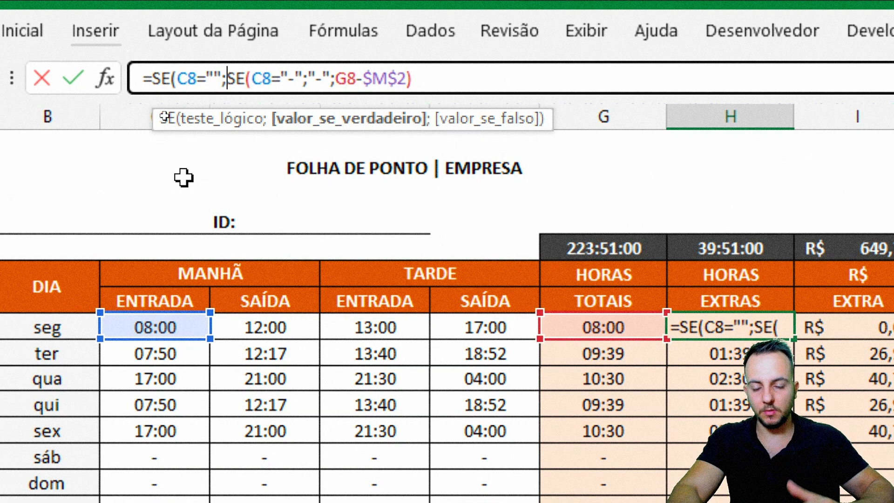
{"action": "type", "text": "\"-\""}
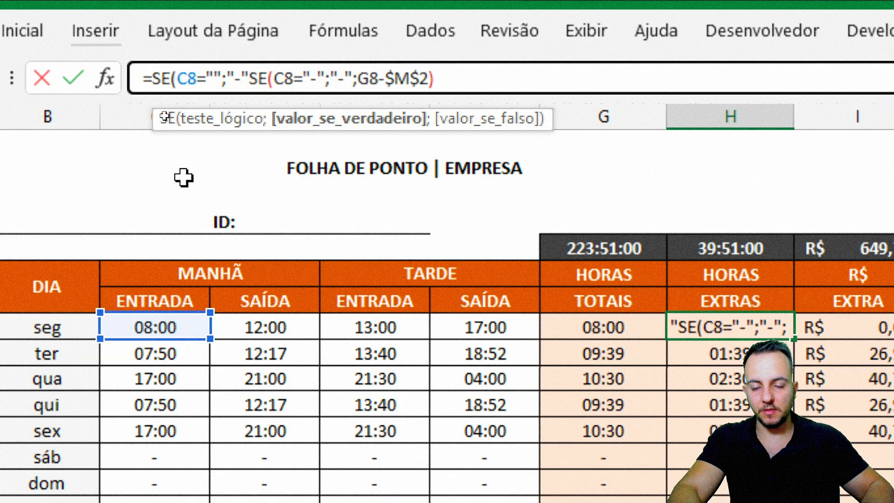
{"action": "type", "text": ";"}
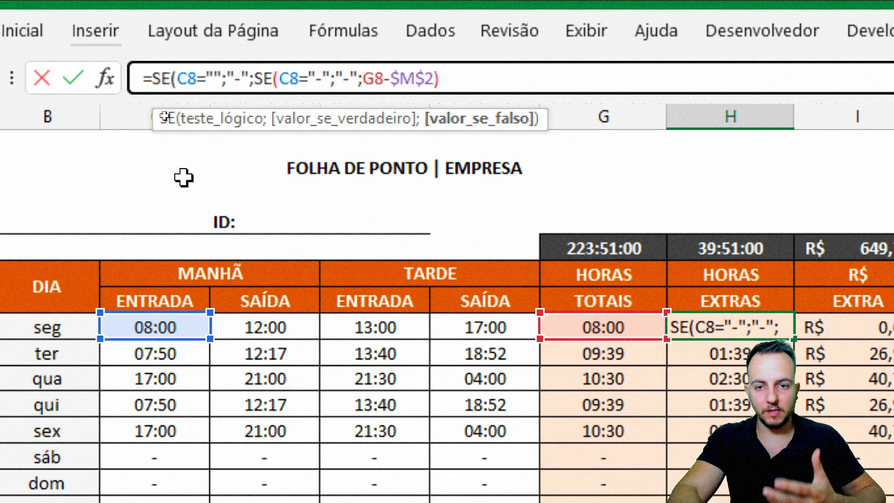
{"action": "key", "text": "Return"}
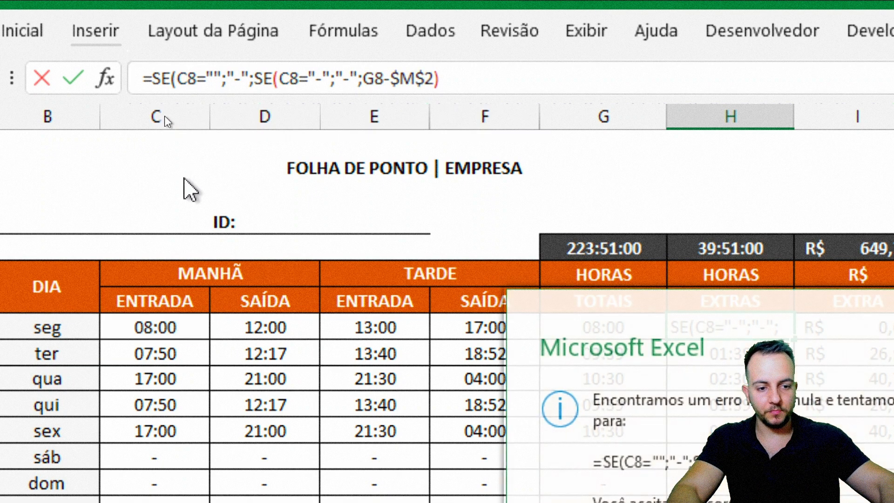
{"action": "key", "text": "Return"}
Step: Change the I8 overtime pay formula to =SE(C8="";"-";SE(C8="-";"-";(H8*24)*$M$12)), accepting the closing parenthesis correction
{"action": "left_click", "coordinate": [562, 325]}
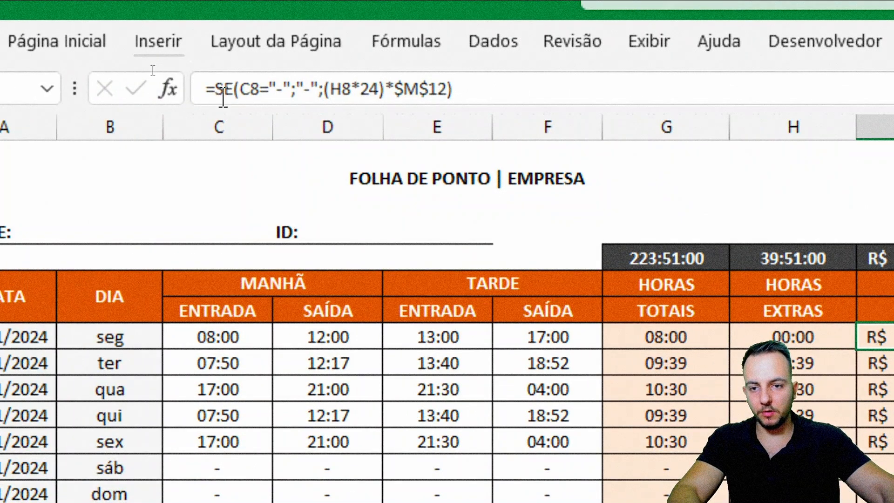
{"action": "left_click", "coordinate": [223, 98]}
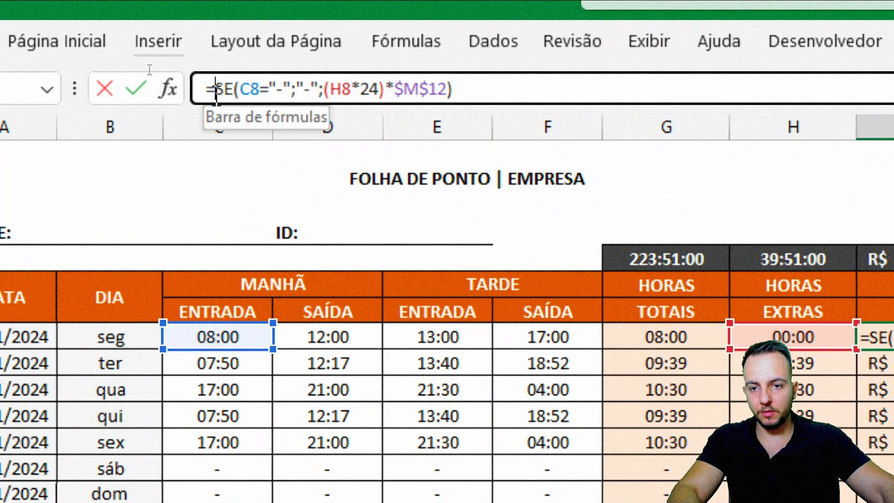
{"action": "type", "text": "SE"}
{"action": "key", "text": "Tab"}
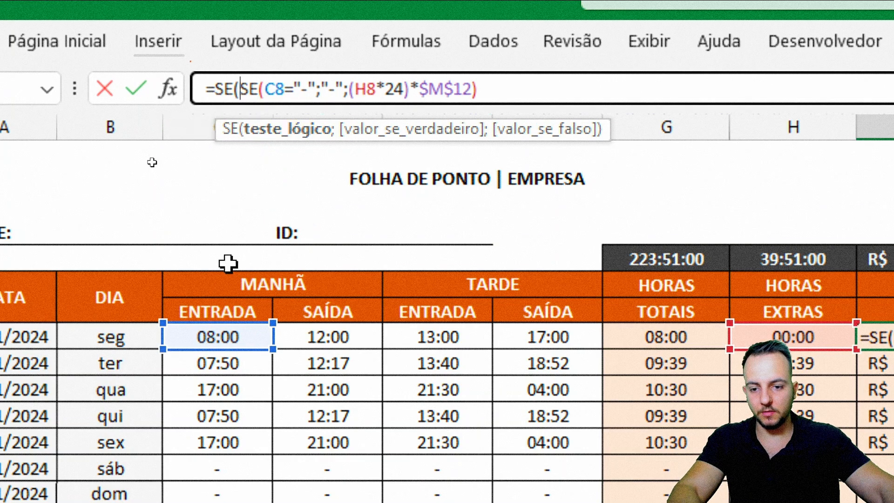
{"action": "left_click", "coordinate": [210, 336]}
{"action": "type", "text": "=\"\";"}
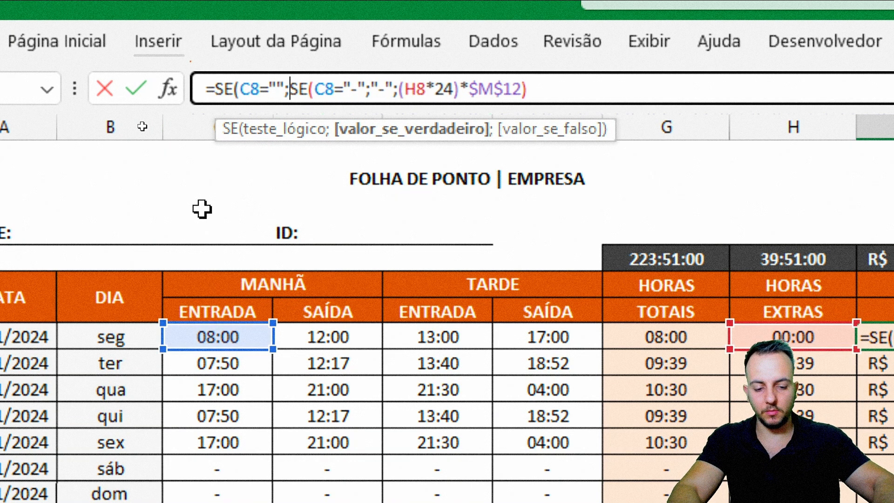
{"action": "type", "text": "\"-\";"}
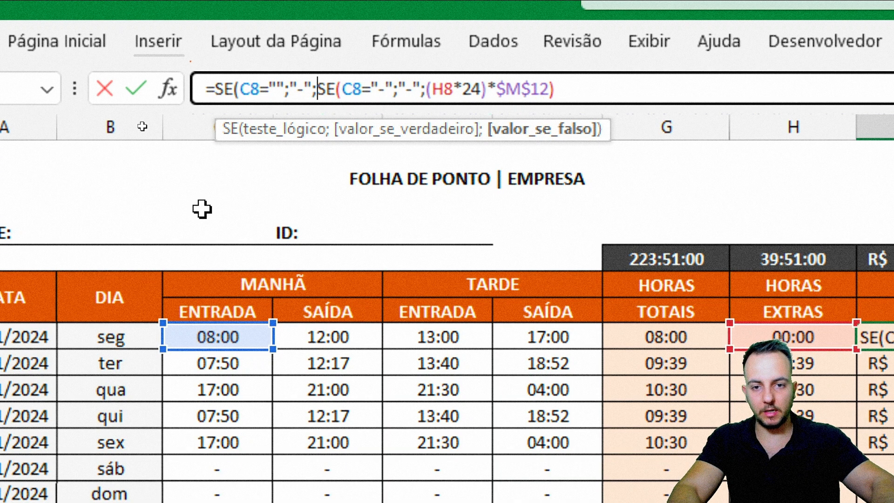
{"action": "key", "text": "Return"}
{"action": "key", "text": "Return"}
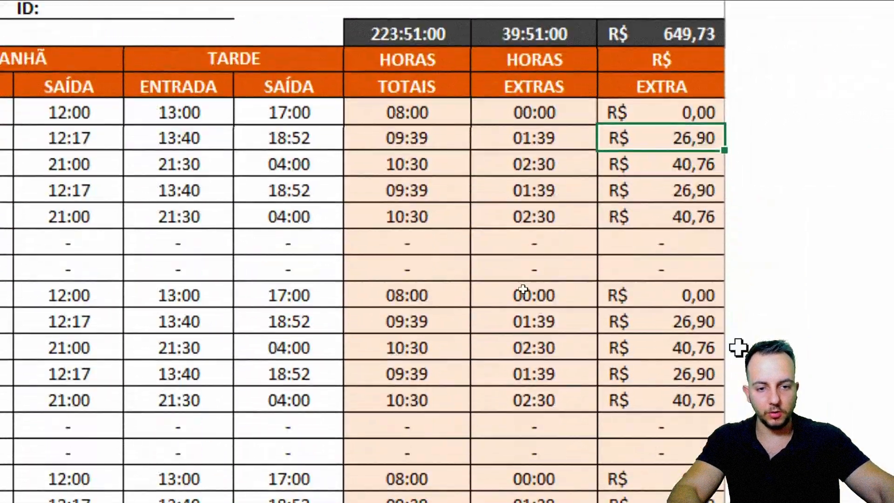
Step: Fill the G8:I8 formulas for total hours, overtime hours and overtime pay down through the timesheet rows
{"action": "left_click_drag", "start_coordinate": [452, 117], "coordinate": [684, 123]}
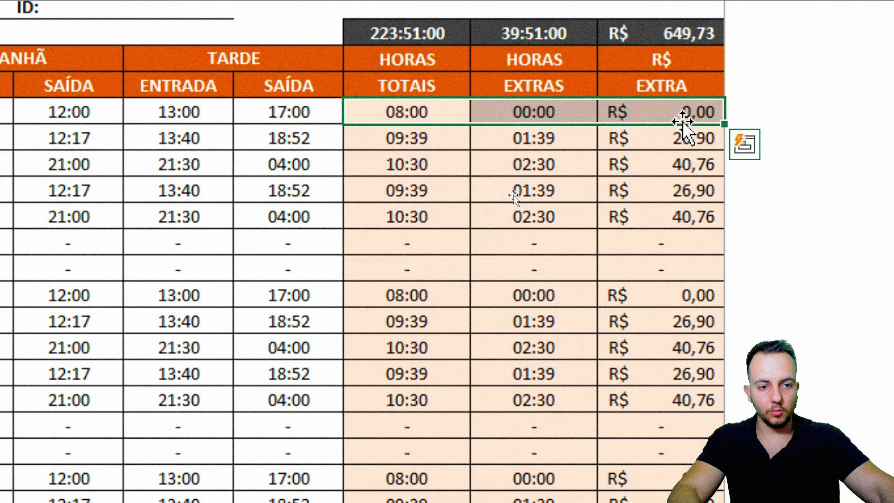
{"action": "double_click", "coordinate": [722, 122]}
{"action": "left_click", "coordinate": [429, 122]}
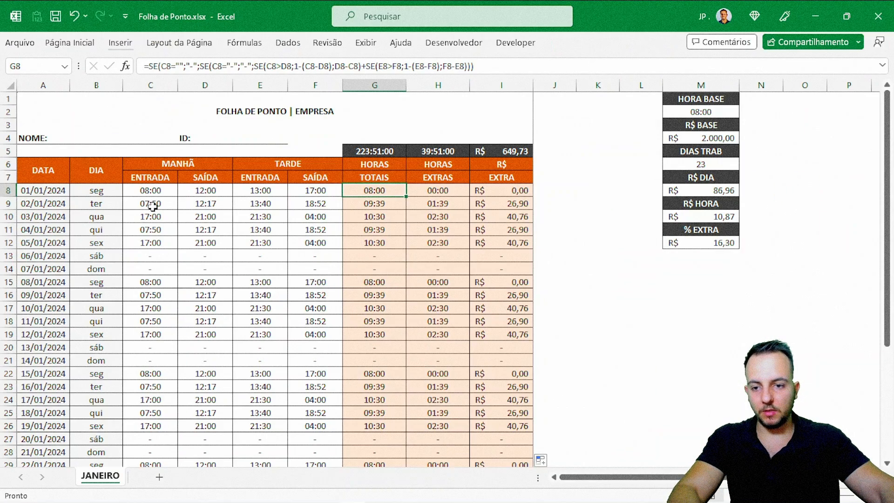
Step: Test the empty-entry formulas by clearing the entry and exit times in C8:F26, and undo the deletion
{"action": "left_click_drag", "start_coordinate": [152, 191], "coordinate": [307, 425]}
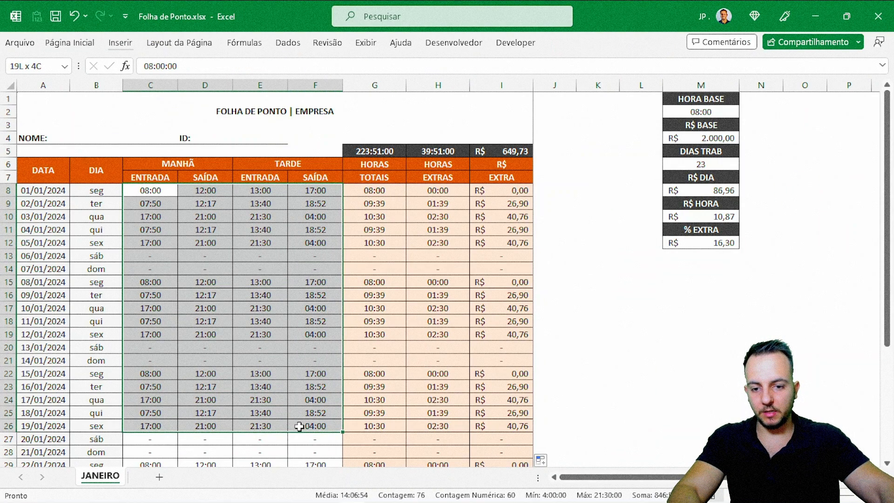
{"action": "key", "text": "Delete"}
{"action": "left_click", "coordinate": [258, 348]}
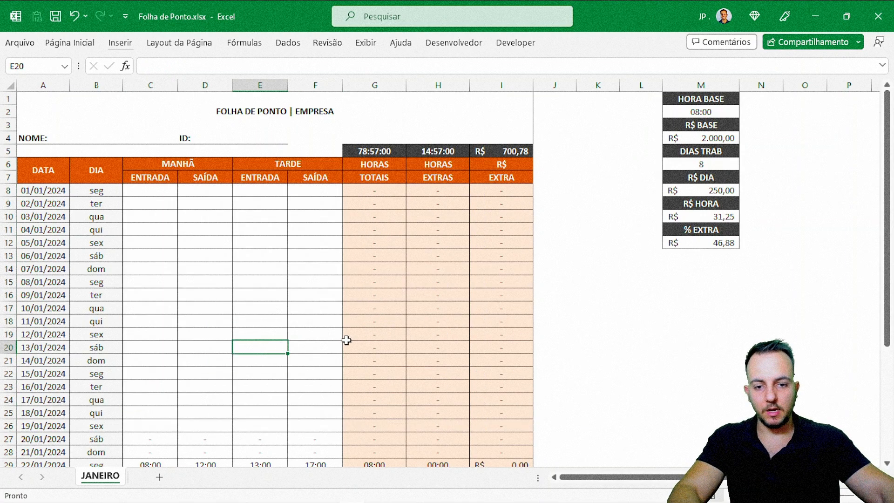
{"action": "left_click_drag", "start_coordinate": [377, 186], "coordinate": [484, 458]}
{"action": "left_click", "coordinate": [240, 341]}
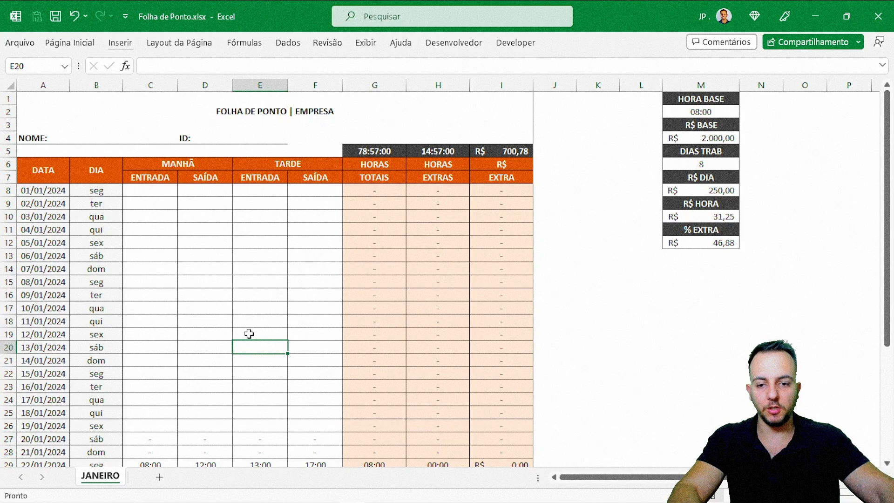
{"action": "key", "text": "ctrl+z"}
{"action": "left_click", "coordinate": [60, 179]}
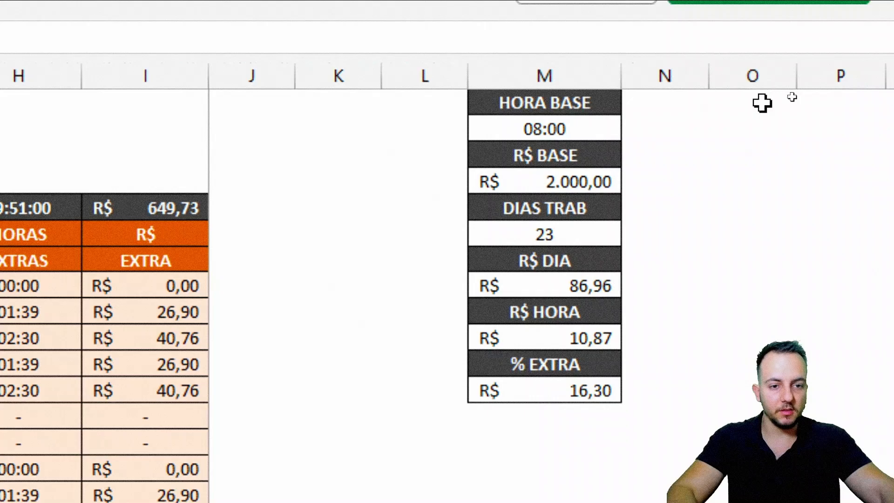
Step: Try hiding column M, which holds the base values, and undo the hiding
{"action": "left_click", "coordinate": [702, 85]}
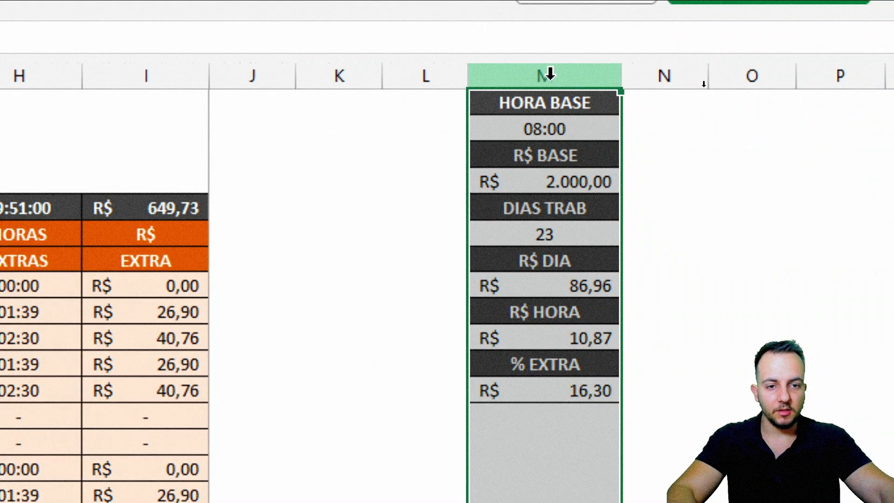
{"action": "right_click", "coordinate": [601, 75]}
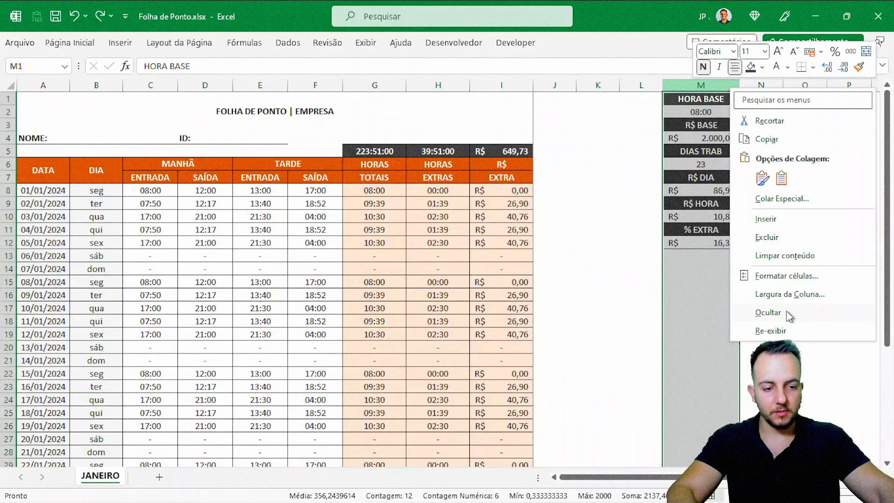
{"action": "left_click", "coordinate": [717, 362]}
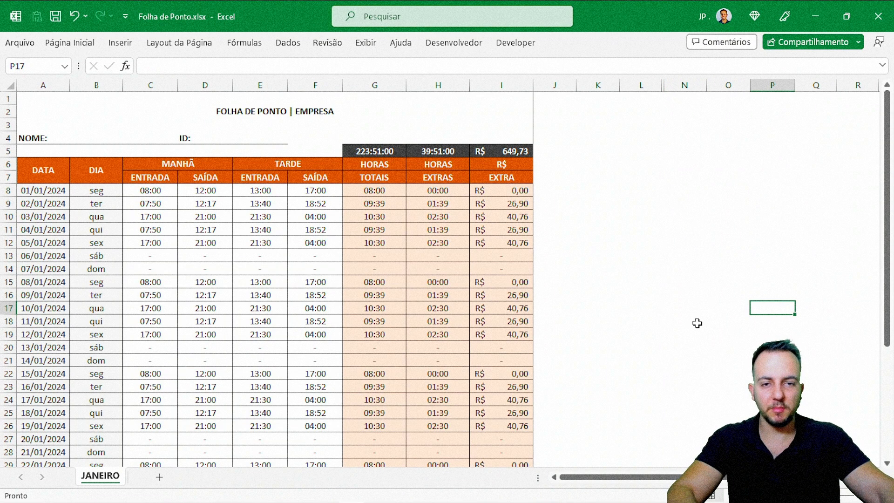
{"action": "key", "text": "ctrl+z"}
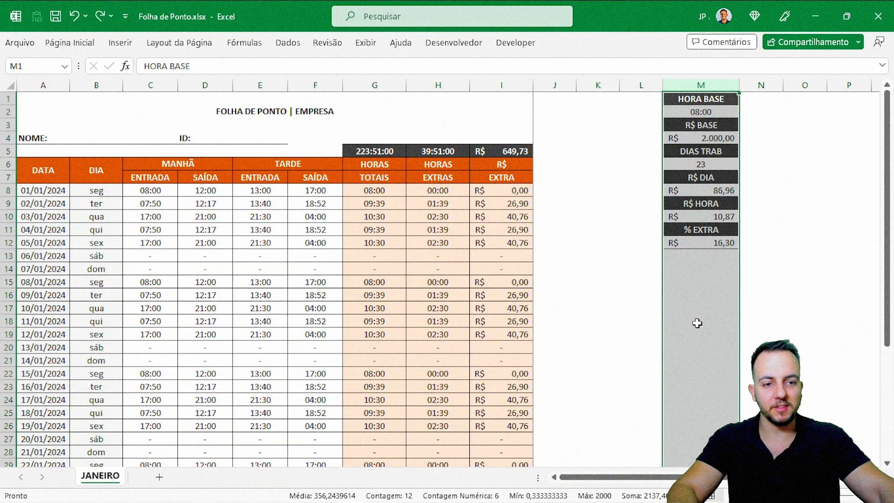
{"action": "left_click", "coordinate": [640, 230]}
{"action": "left_click", "coordinate": [50, 177]}
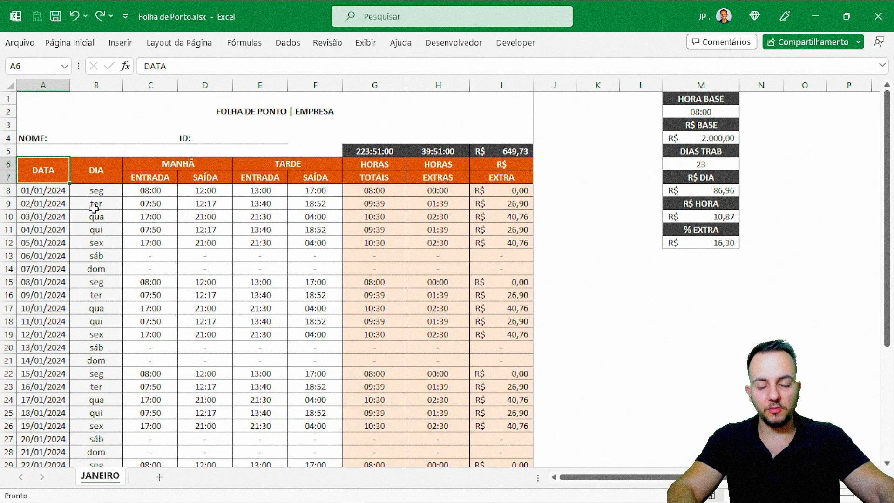